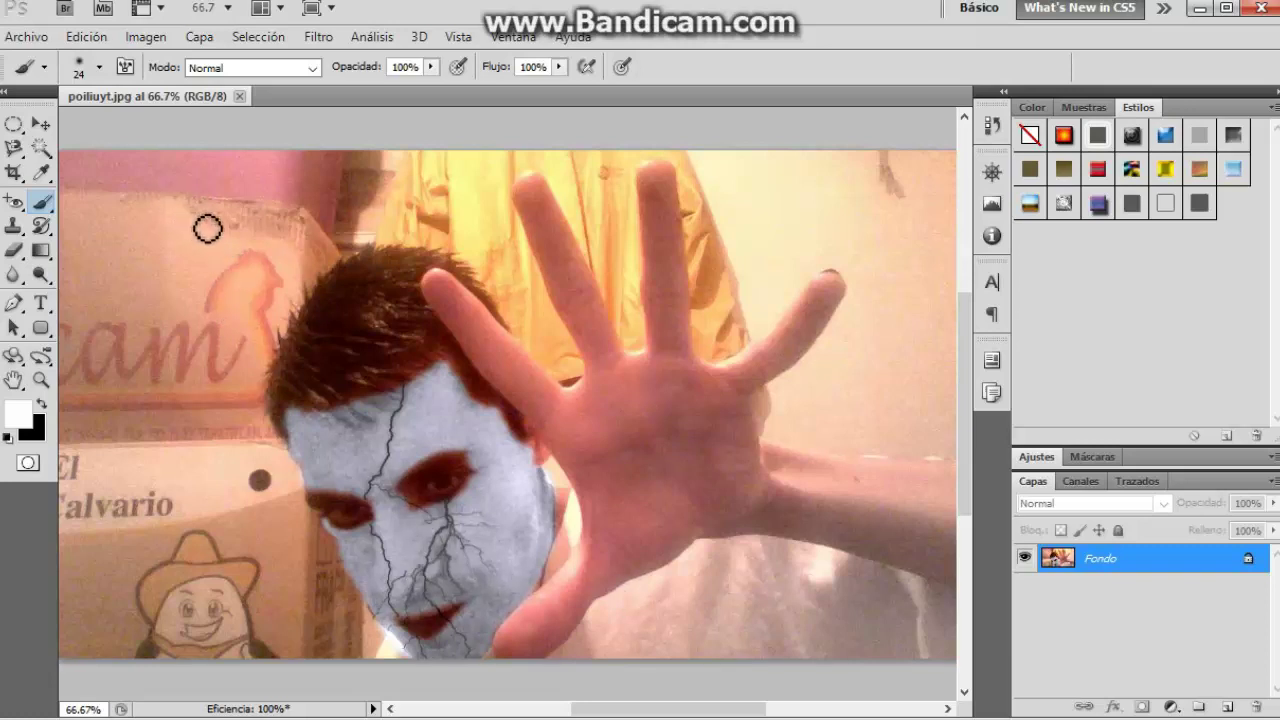
Step: Close the cracked-white-face photo poiliuyt.jpg
{"action": "left_click", "coordinate": [240, 96]}
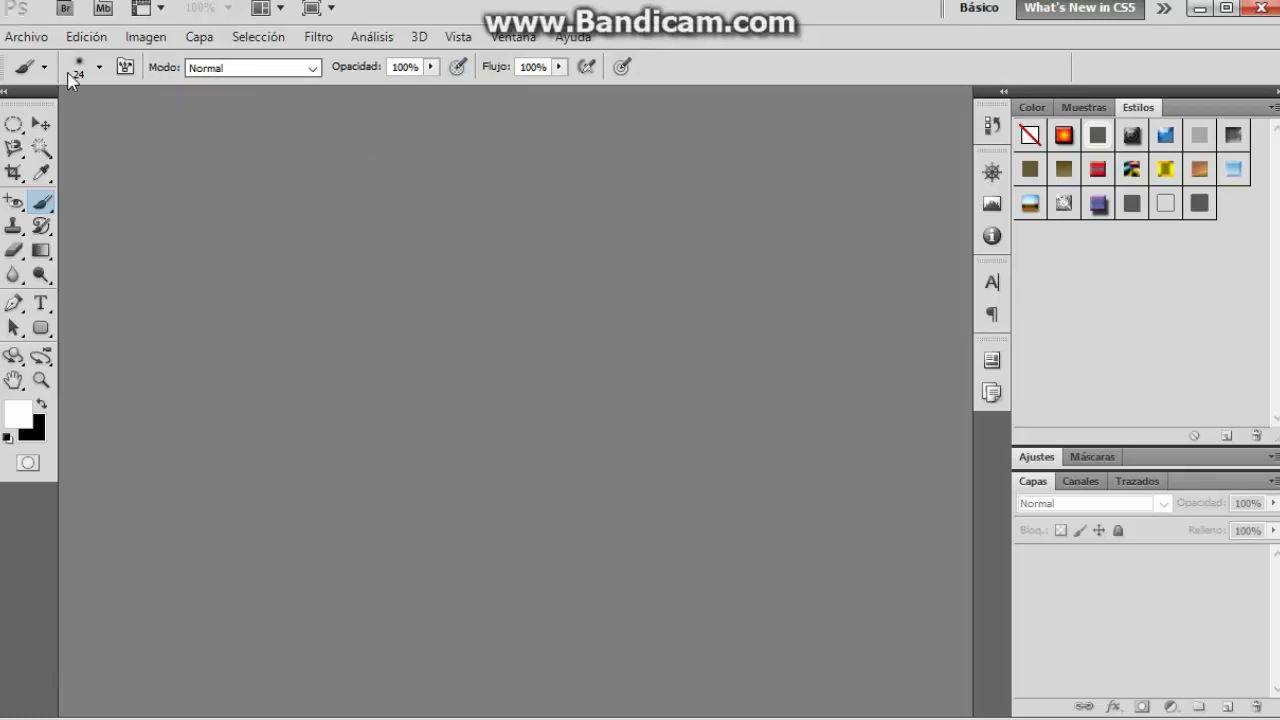
Step: In the Open dialog, browse to Bibliotecas > Imágenes > Álbum de la cámara
{"action": "left_click", "coordinate": [27, 40]}
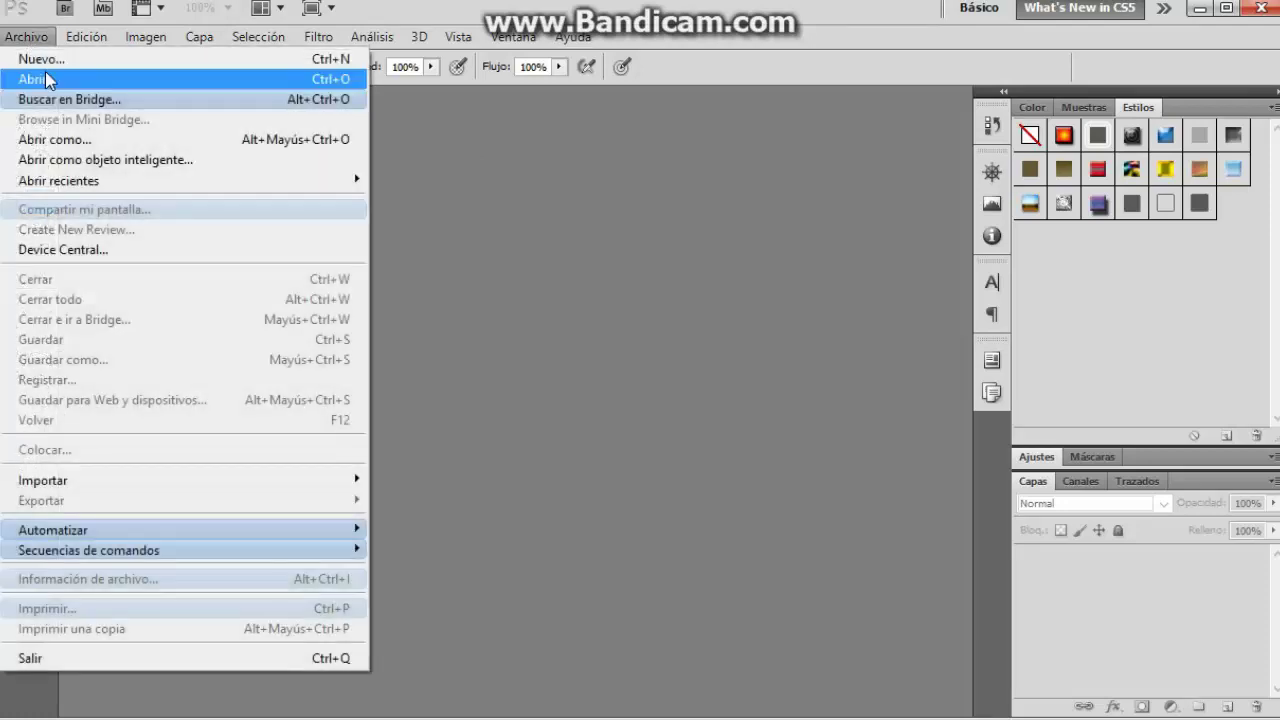
{"action": "left_click", "coordinate": [45, 77]}
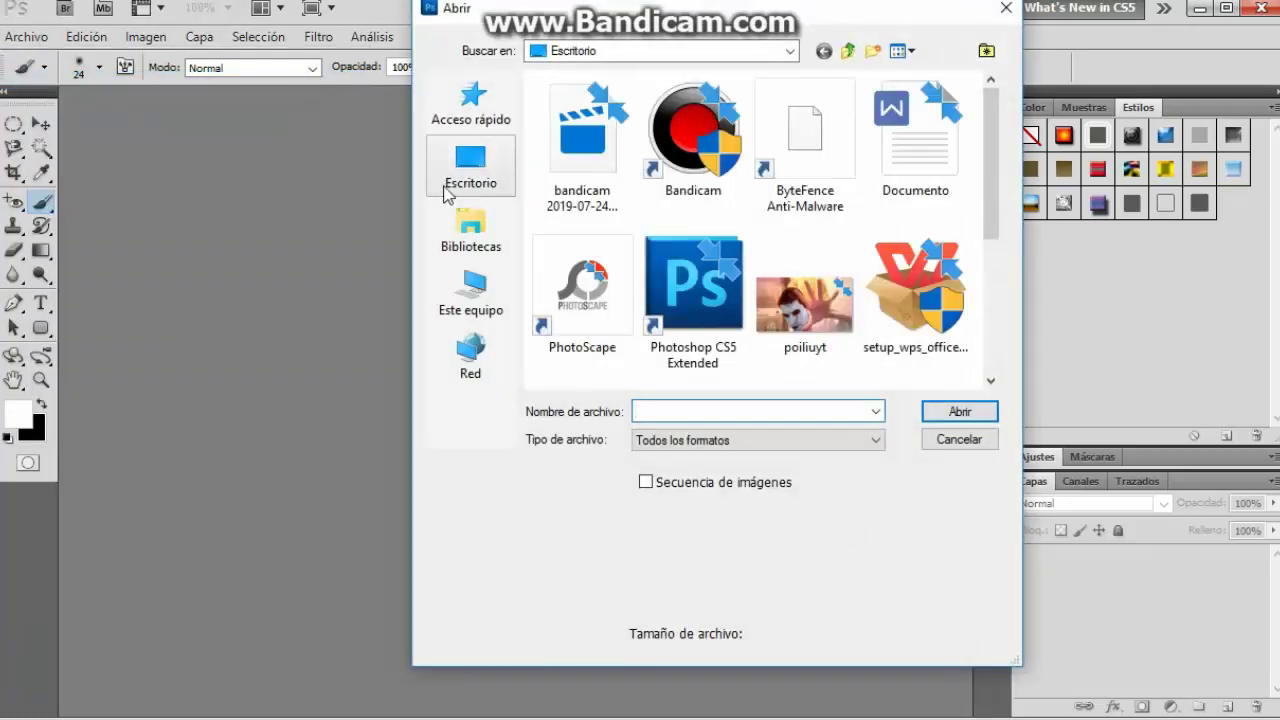
{"action": "left_click", "coordinate": [471, 232]}
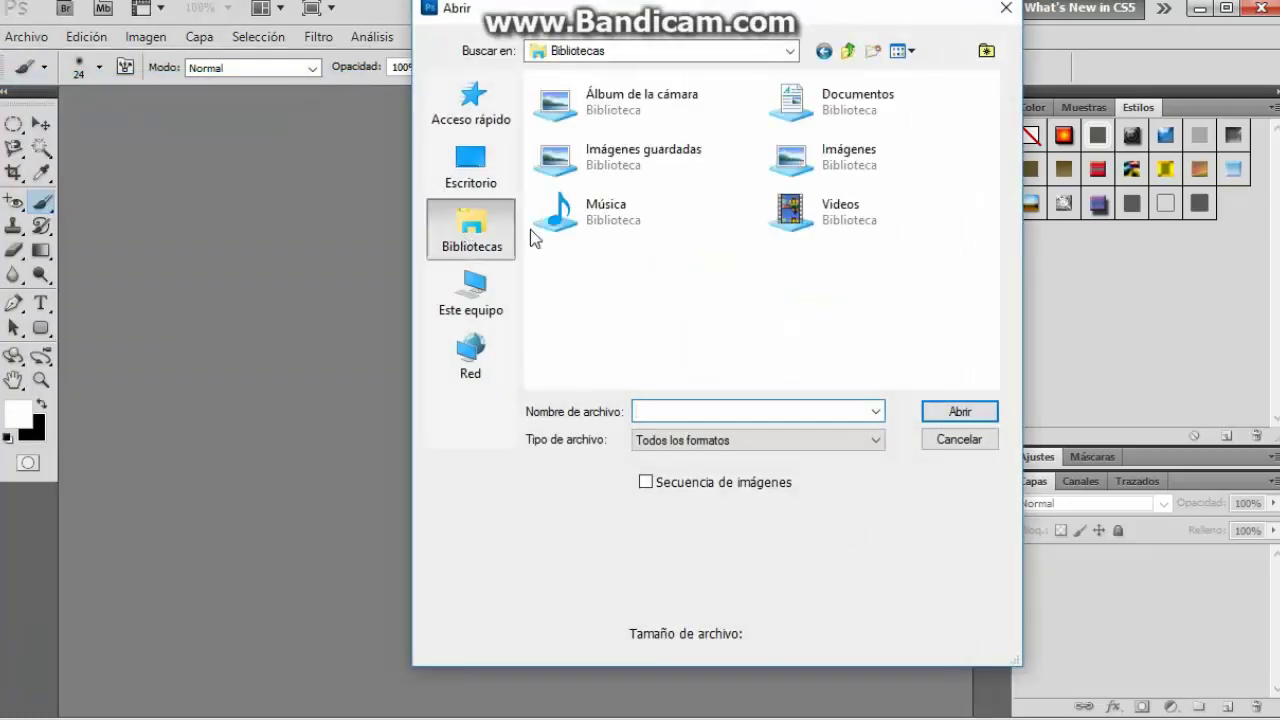
{"action": "double_click", "coordinate": [820, 155]}
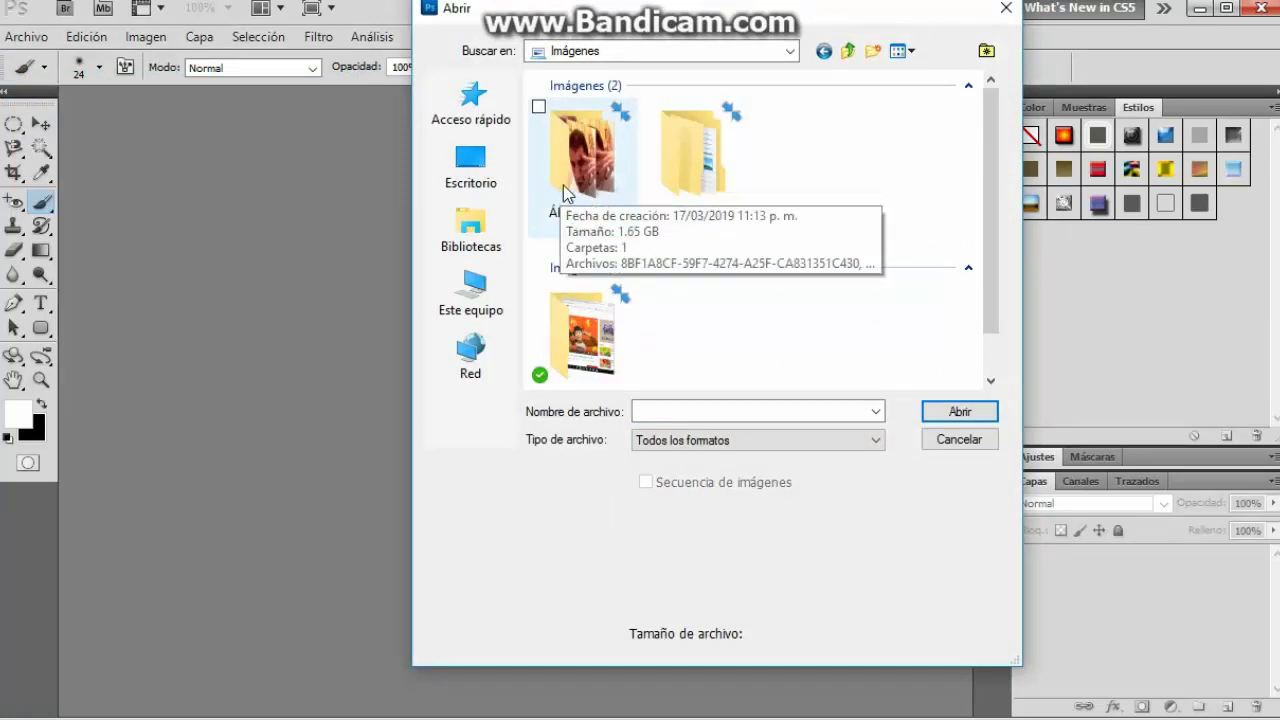
{"action": "left_click", "coordinate": [575, 190]}
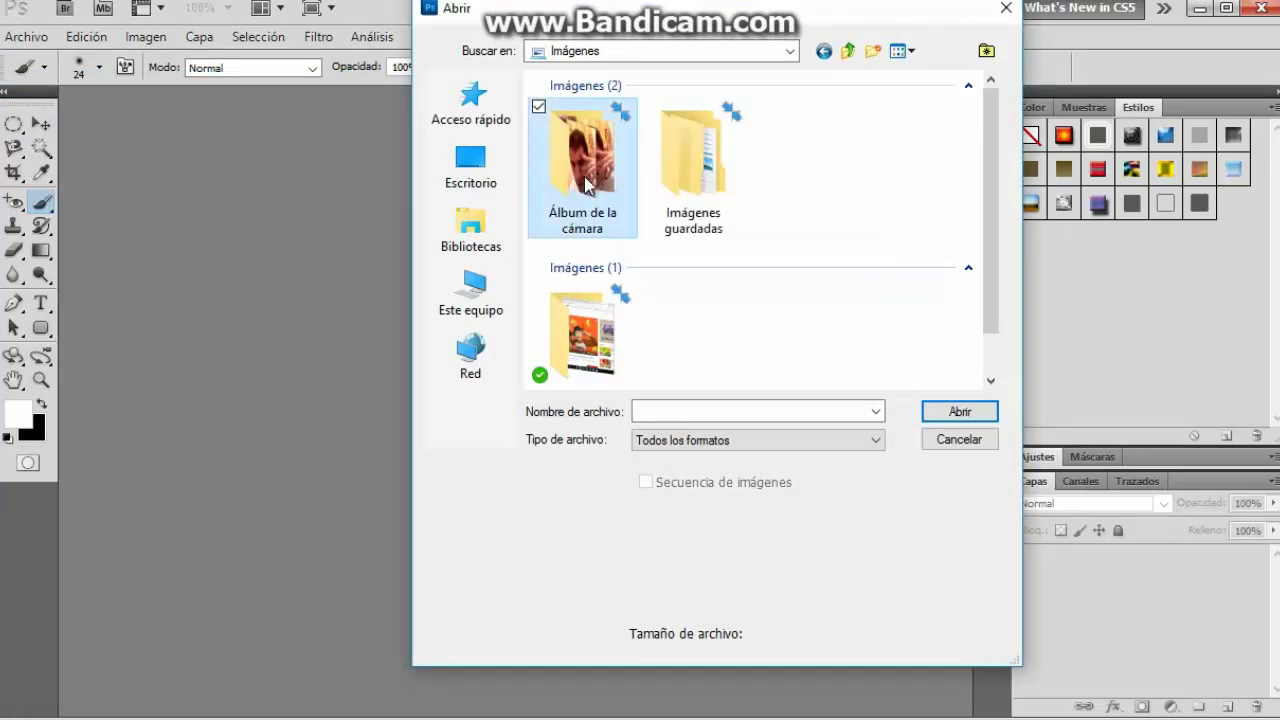
{"action": "double_click", "coordinate": [576, 190]}
Step: Open the webcam photo WIN_20190721_20_13_01_Pro (2).jpg from the camera album
{"action": "scroll", "coordinate": [617, 226], "scroll_direction": "down", "scroll_amount": 5}
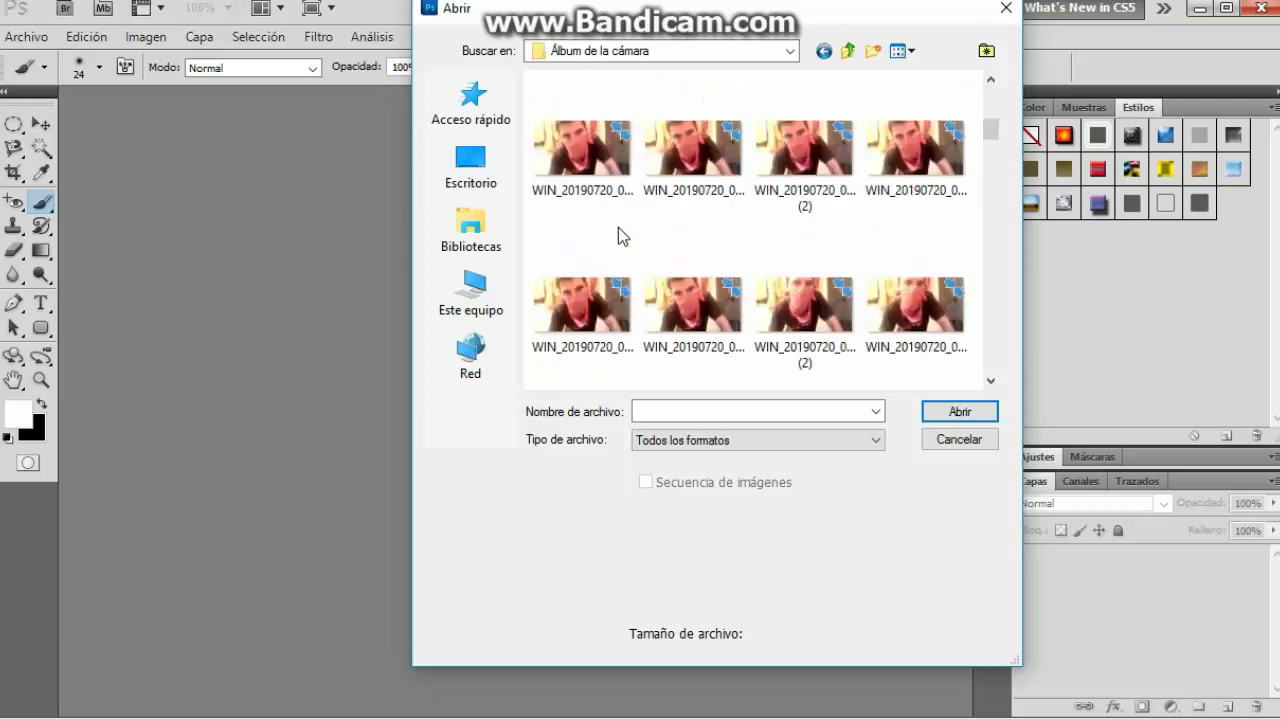
{"action": "scroll", "coordinate": [618, 228], "scroll_direction": "down", "scroll_amount": 1}
{"action": "mouse_move", "coordinate": [582, 228]}
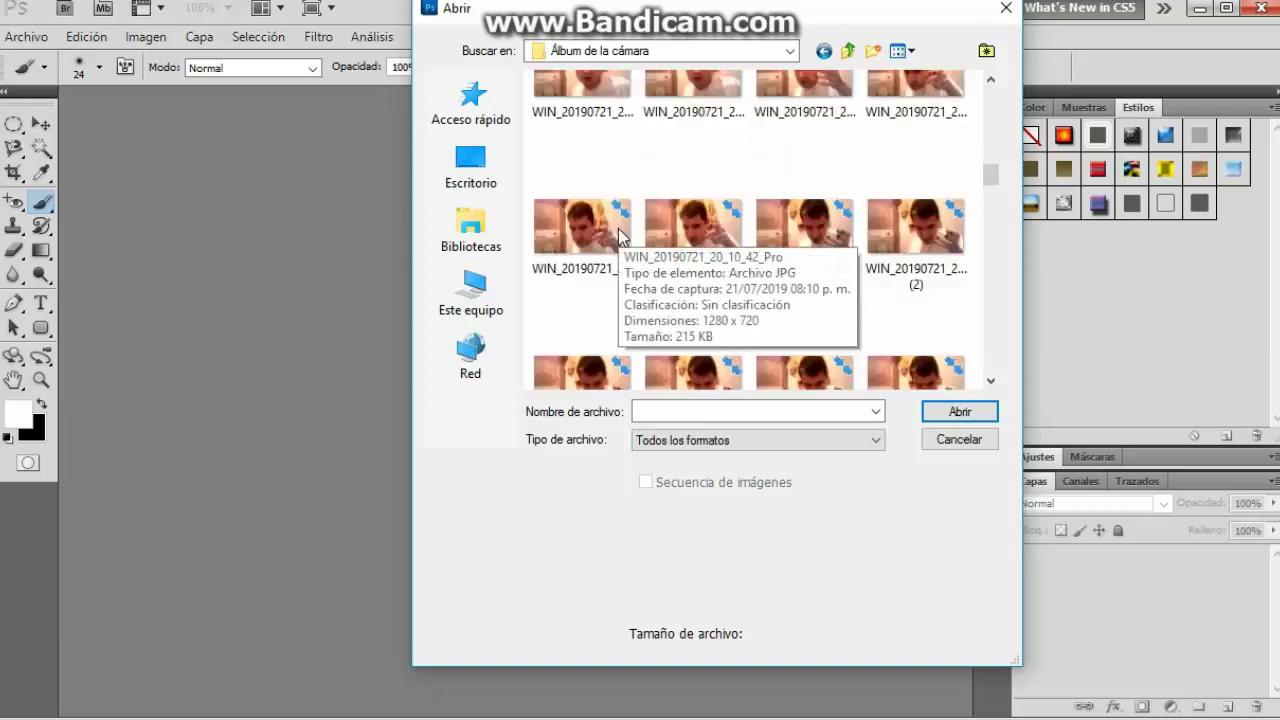
{"action": "scroll", "coordinate": [621, 234], "scroll_direction": "down", "scroll_amount": 3}
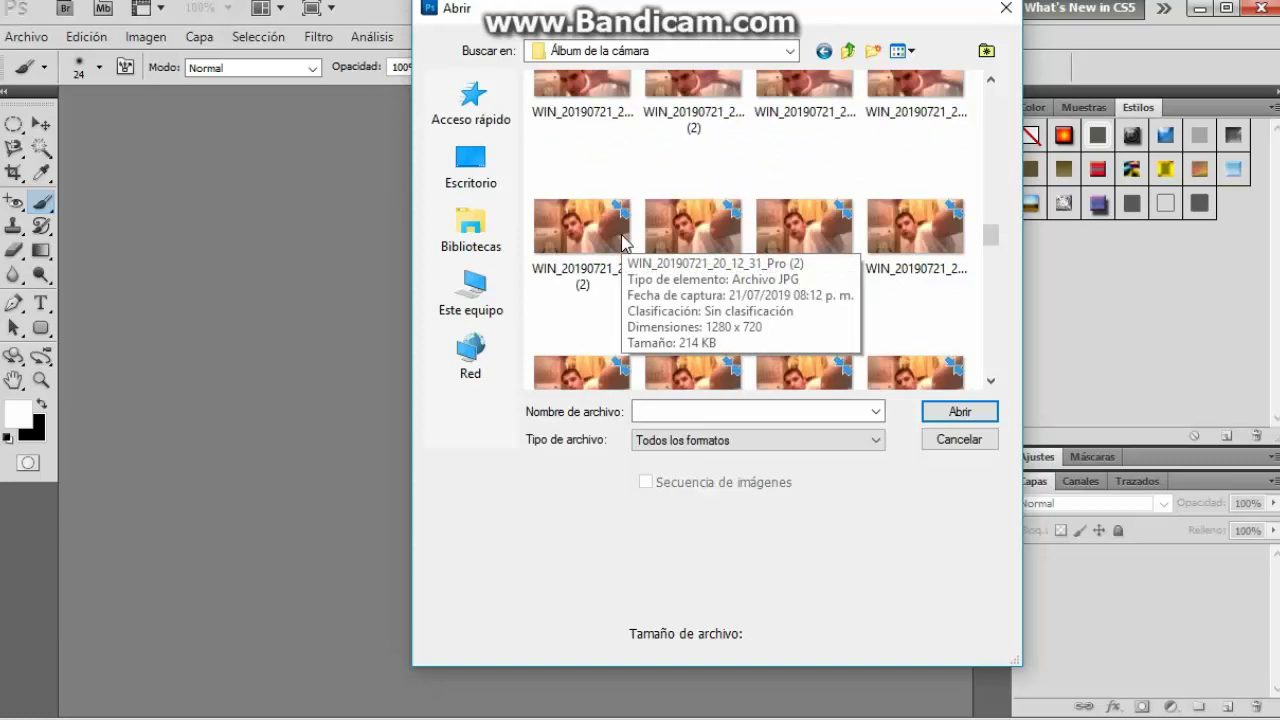
{"action": "scroll", "coordinate": [621, 236], "scroll_direction": "down", "scroll_amount": 1}
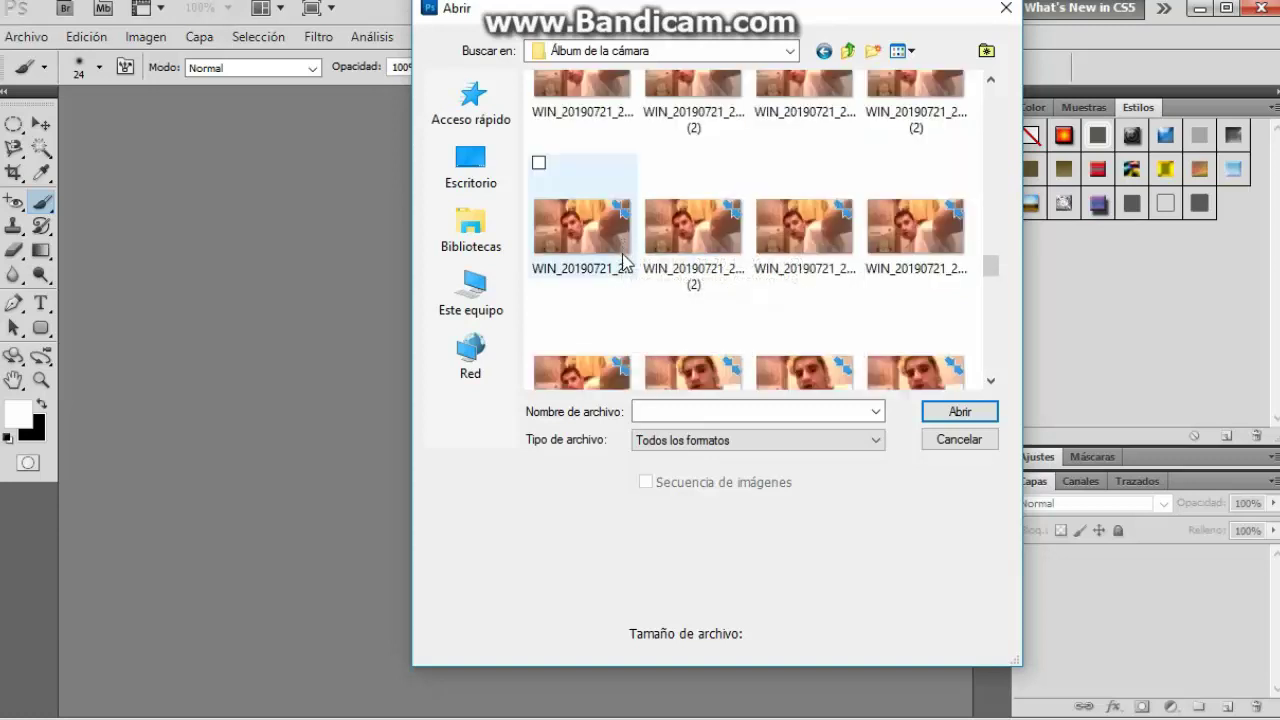
{"action": "scroll", "coordinate": [622, 250], "scroll_direction": "down", "scroll_amount": 2}
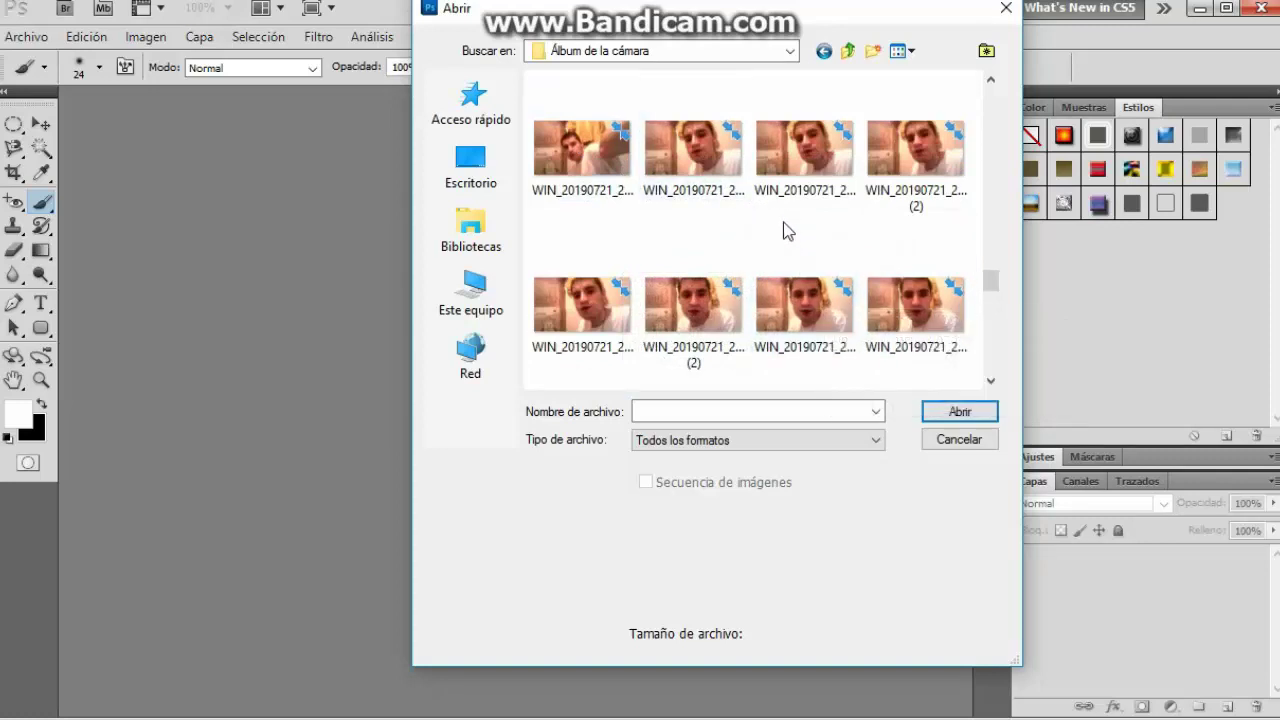
{"action": "scroll", "coordinate": [819, 229], "scroll_direction": "down", "scroll_amount": 1}
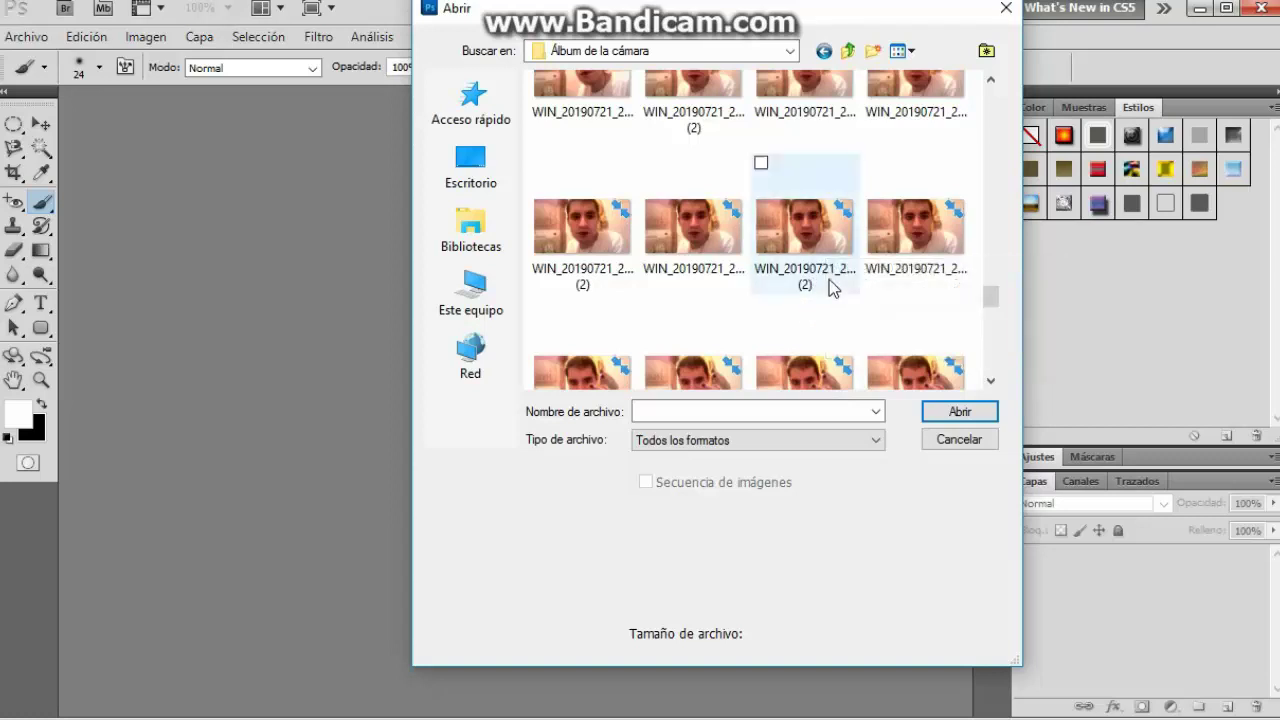
{"action": "left_click", "coordinate": [805, 238]}
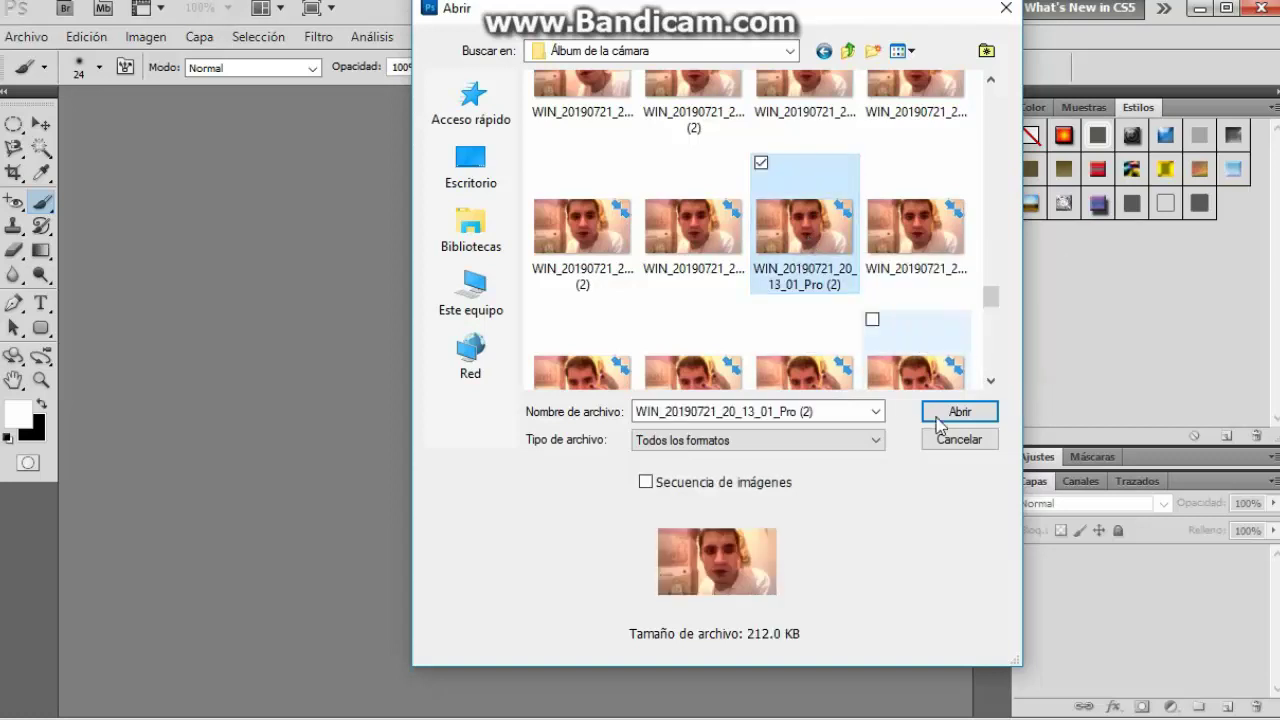
{"action": "left_click", "coordinate": [955, 412]}
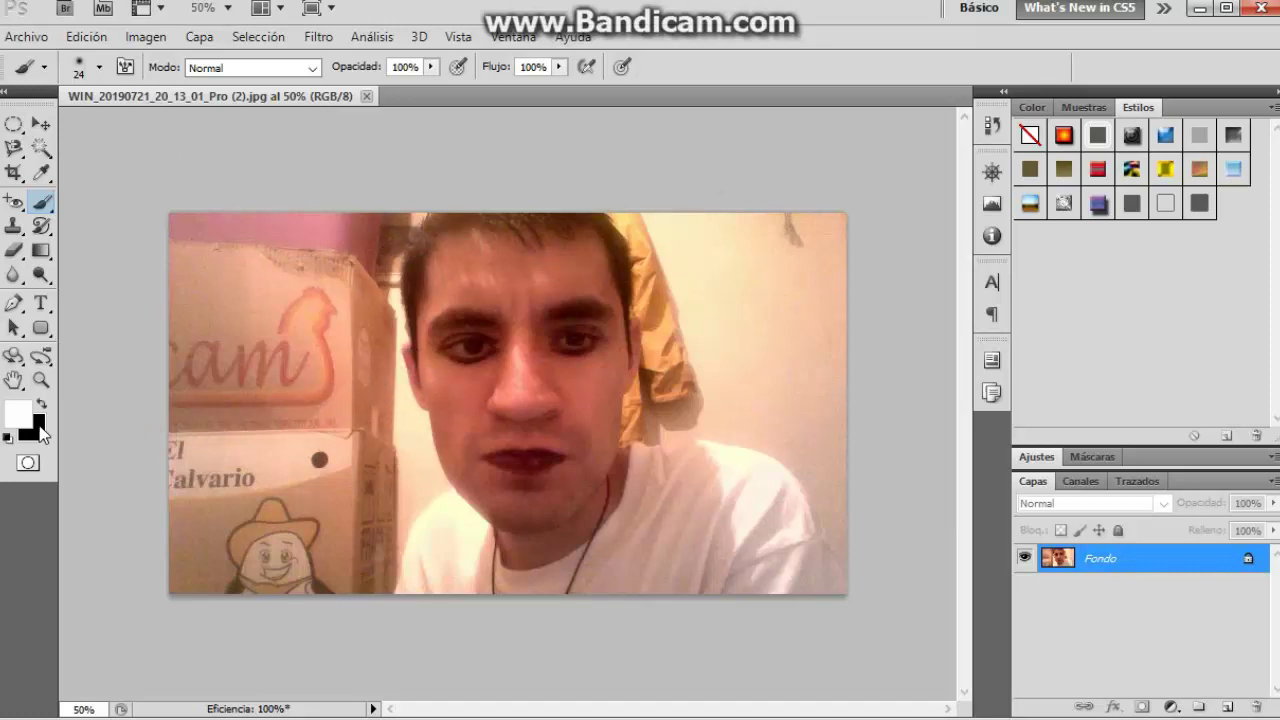
Step: Zoom the face to 100%, back out to 66.7%, then scrubby-zoom to about 88%
{"action": "left_click", "coordinate": [42, 382]}
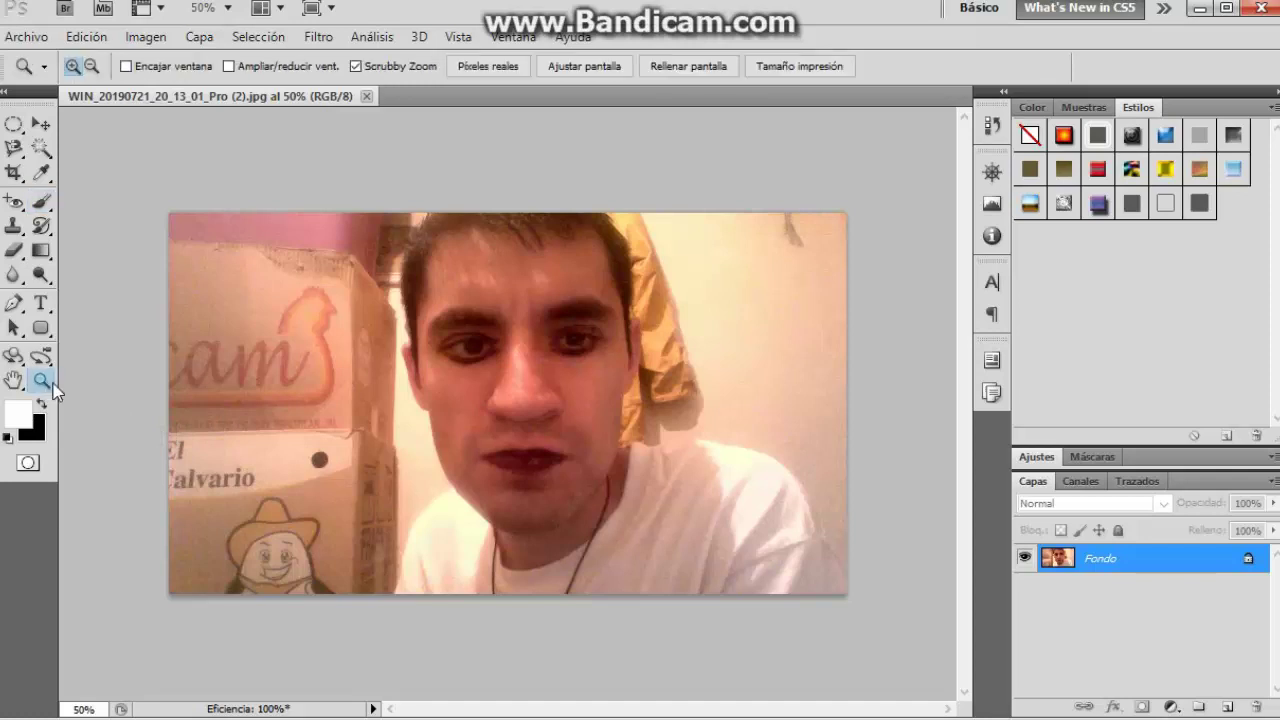
{"action": "left_click", "coordinate": [536, 354]}
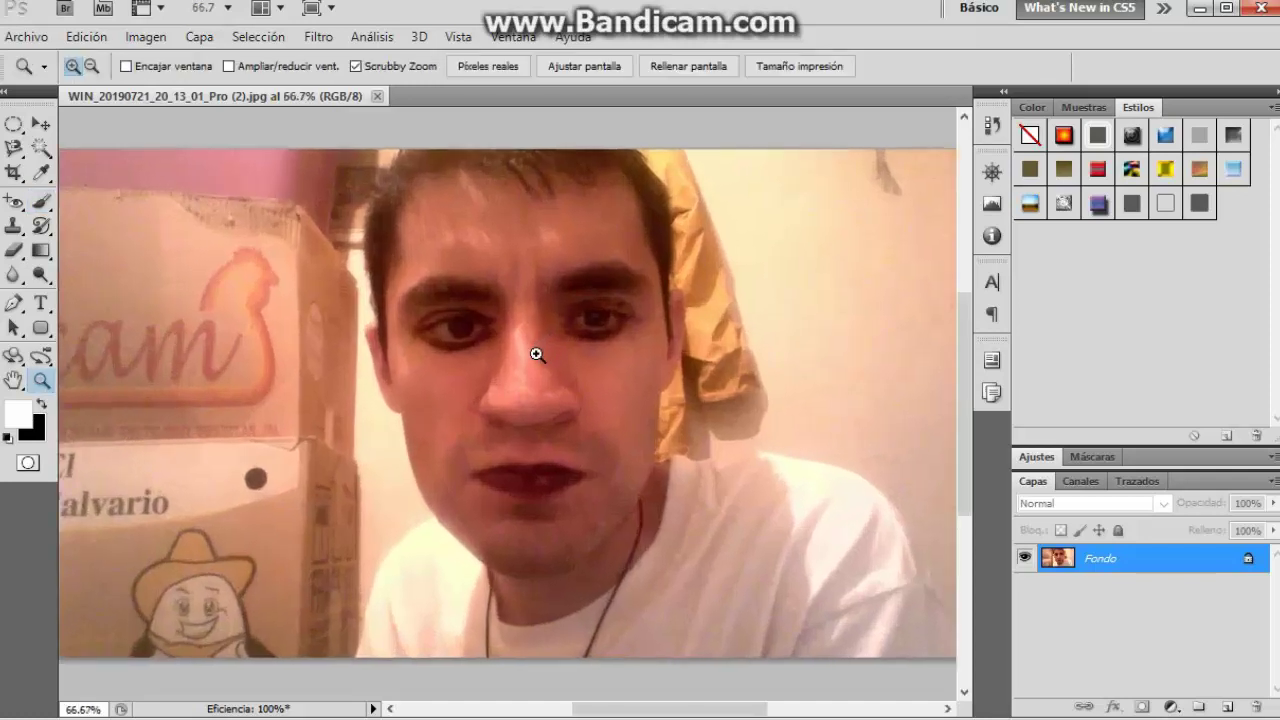
{"action": "left_click", "coordinate": [536, 354]}
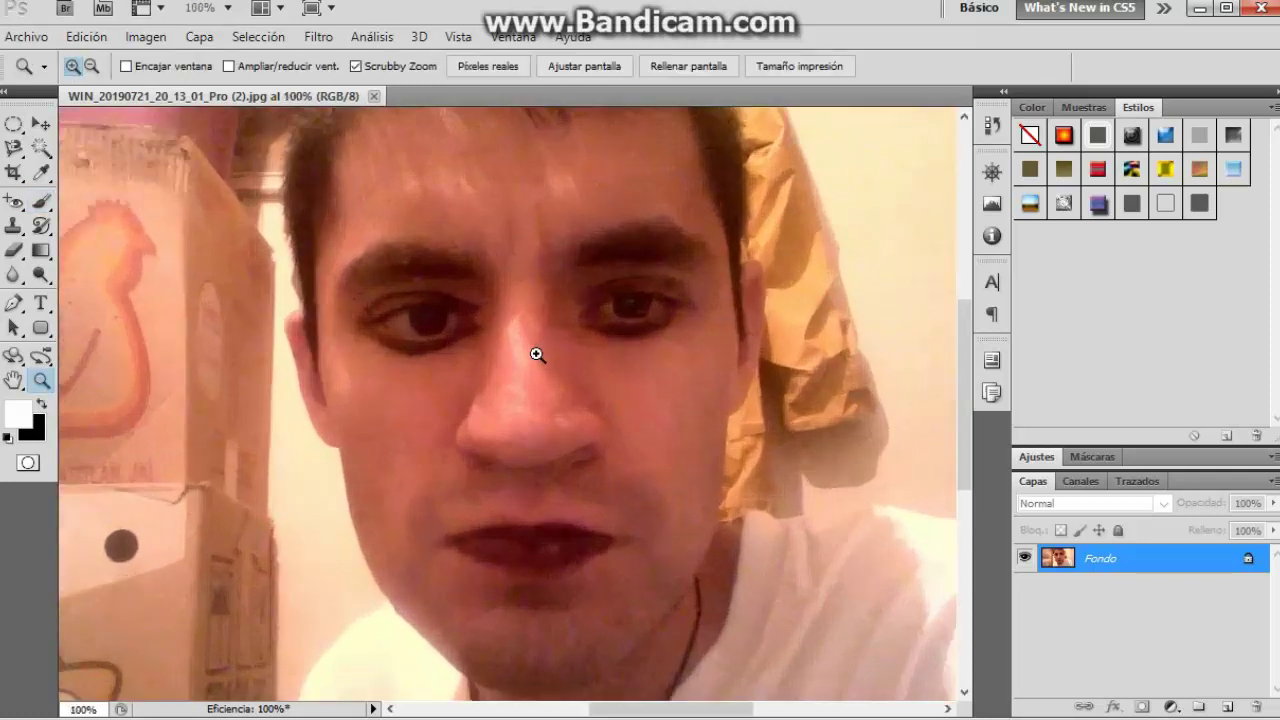
{"action": "scroll", "coordinate": [537, 354], "scroll_direction": "up", "scroll_amount": 1}
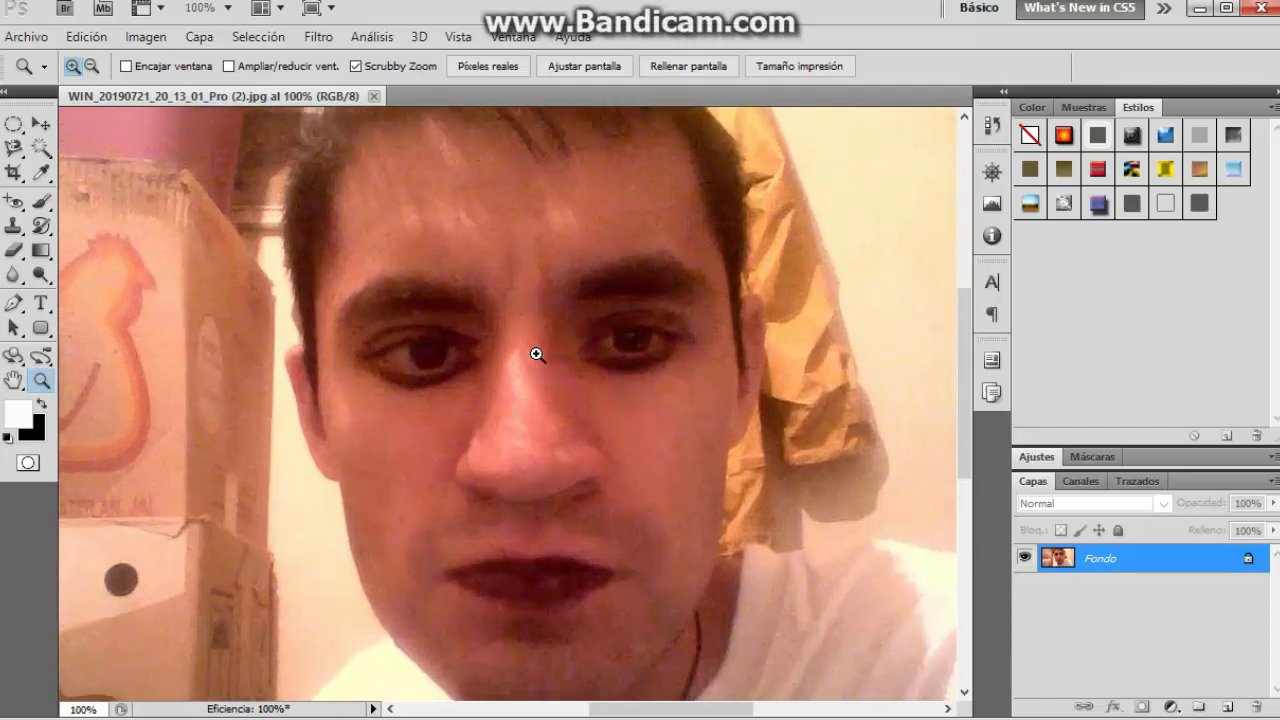
{"action": "left_click", "coordinate": [92, 67]}
{"action": "left_click", "coordinate": [394, 304]}
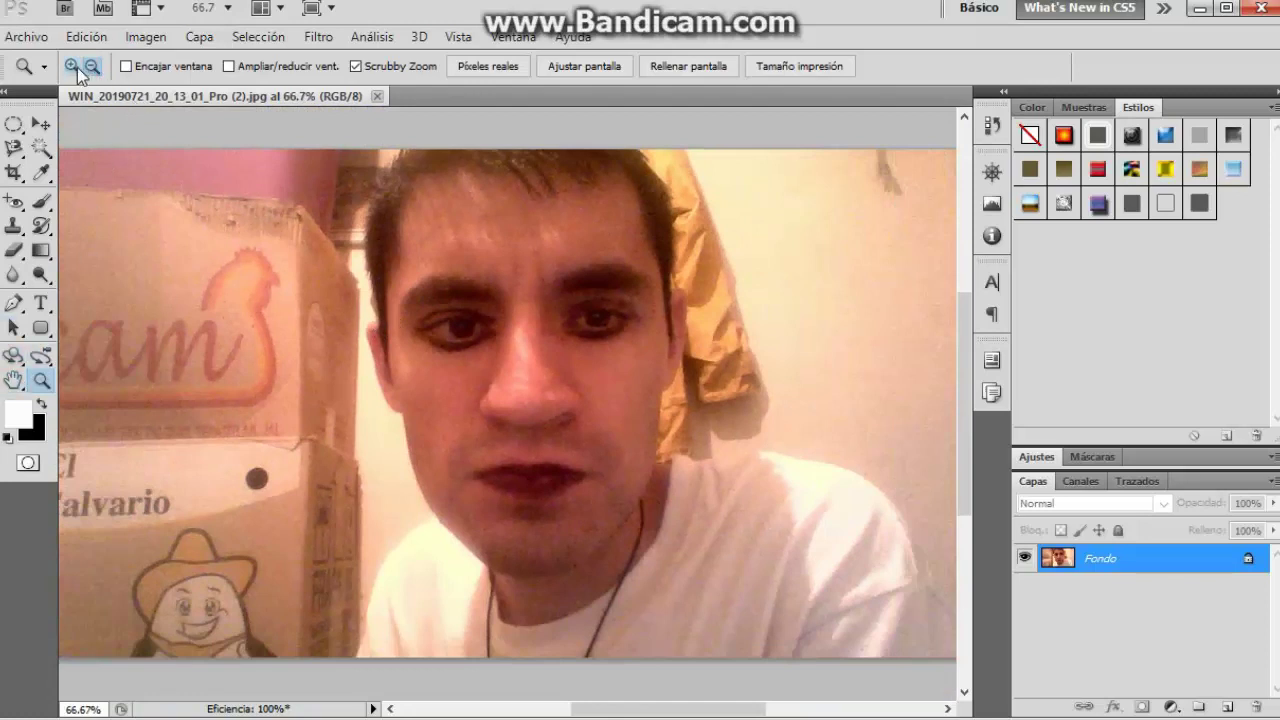
{"action": "left_click", "coordinate": [72, 67]}
{"action": "left_click_drag", "start_coordinate": [485, 401], "coordinate": [501, 443]}
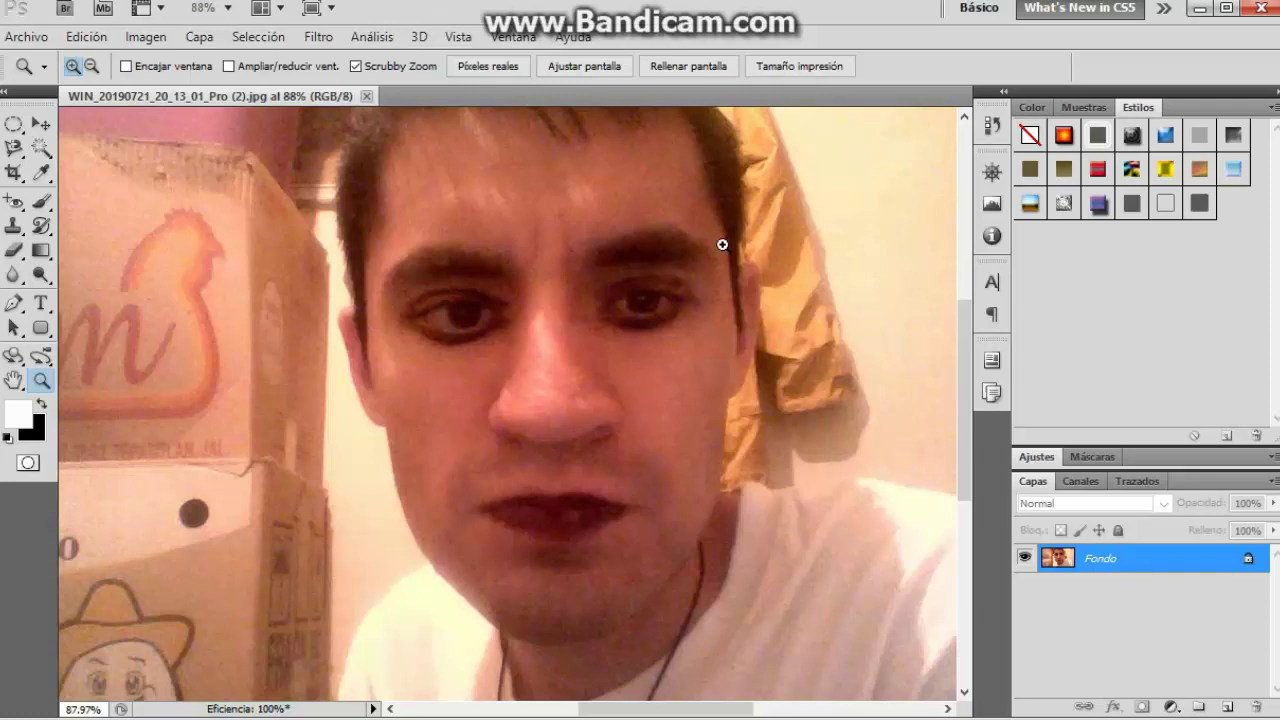
Step: Add a new layer above Fondo, rename it 'blanco', and make it active
{"action": "left_click", "coordinate": [1228, 708]}
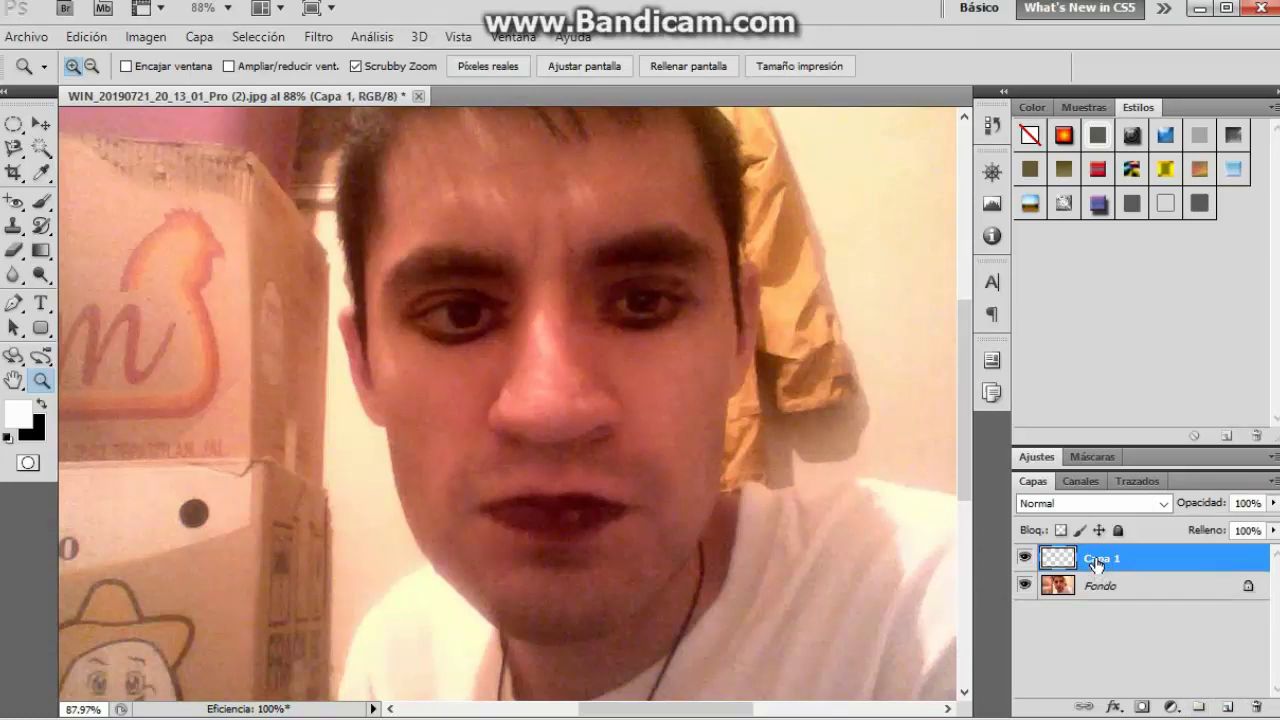
{"action": "right_click", "coordinate": [1097, 565]}
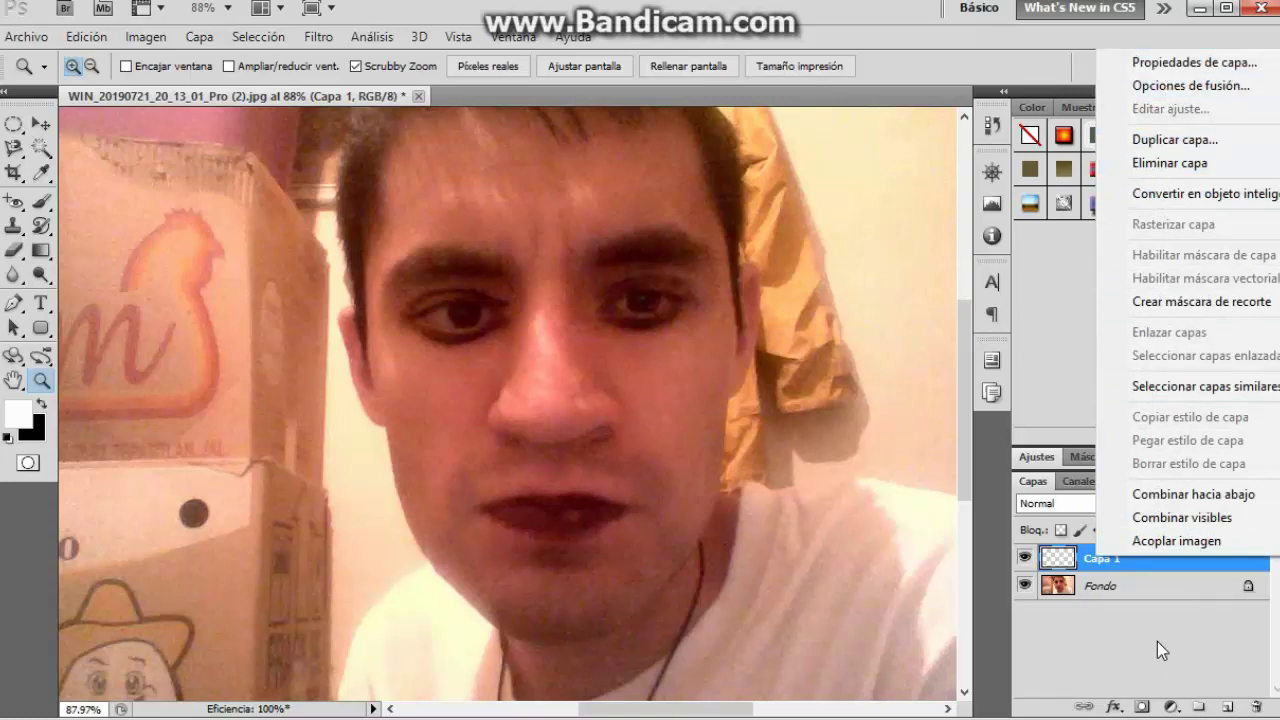
{"action": "left_click", "coordinate": [1105, 588]}
{"action": "double_click", "coordinate": [1100, 558]}
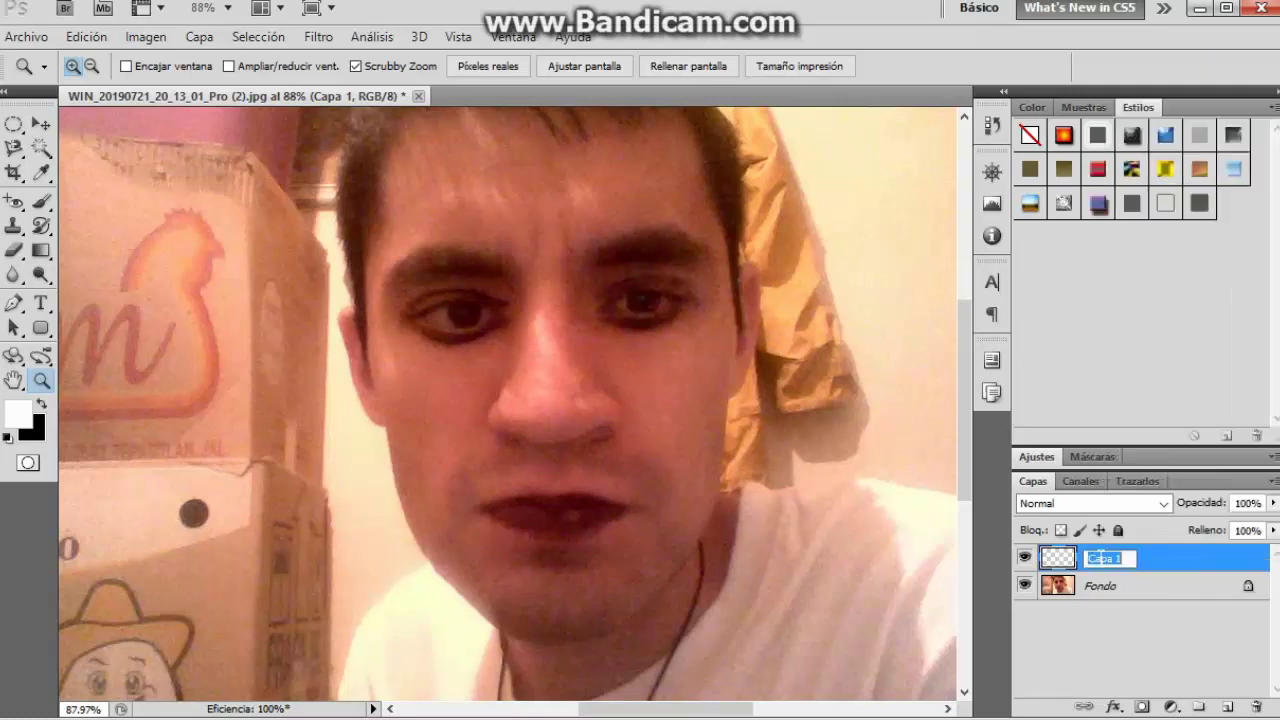
{"action": "key", "text": "BackSpace"}
{"action": "type", "text": "b"}
{"action": "type", "text": "lan"}
{"action": "type", "text": "co"}
{"action": "left_click", "coordinate": [1120, 629]}
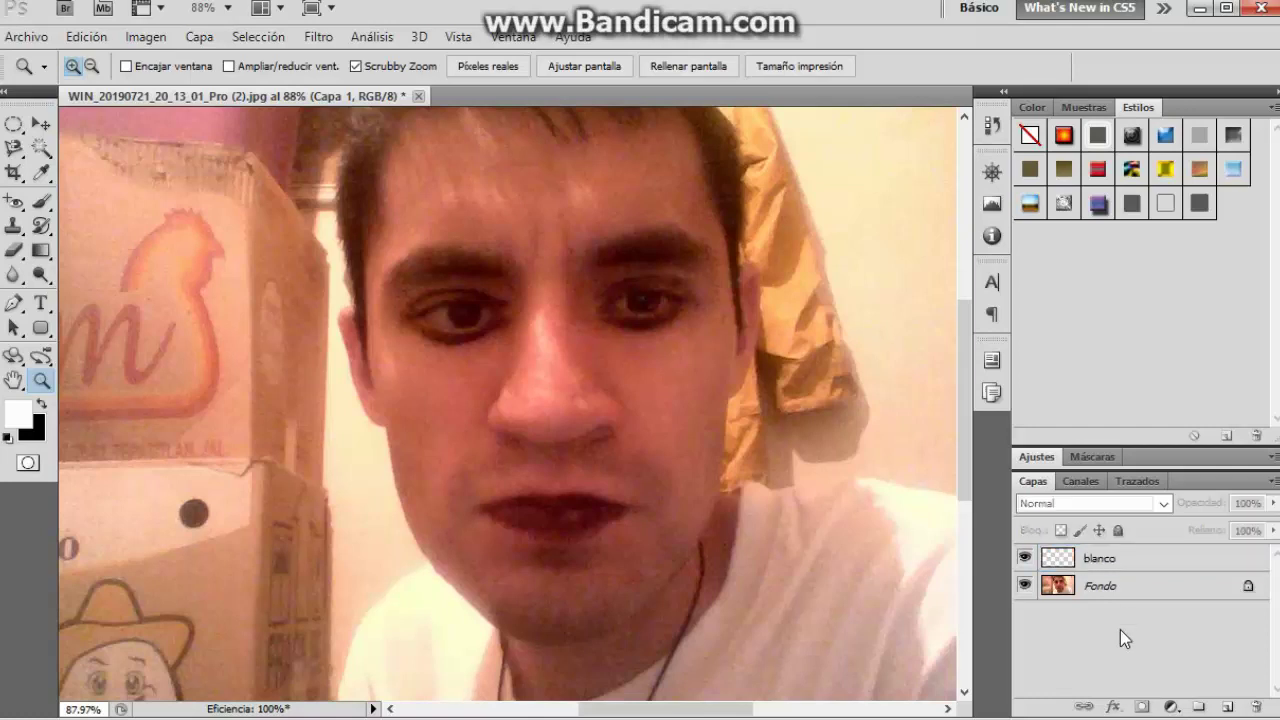
{"action": "left_click", "coordinate": [1068, 561]}
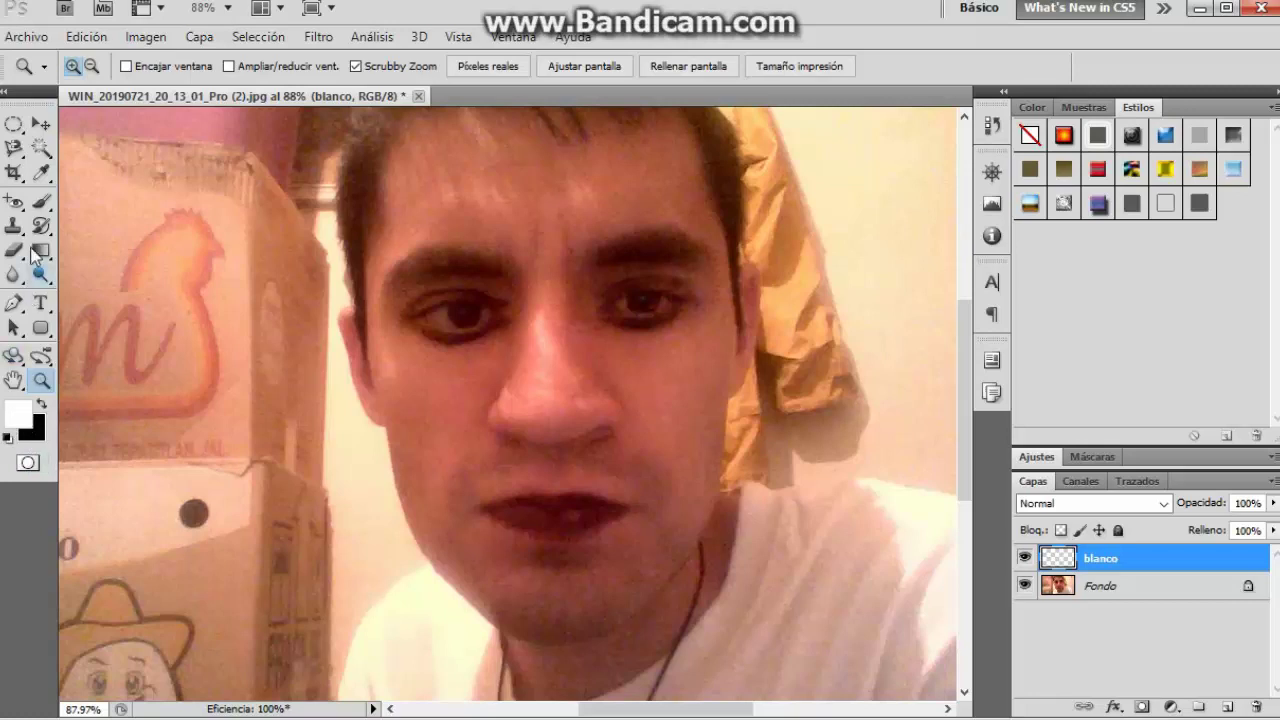
Step: Set up the Brush tool with a soft 24 px tip at 0% hardness
{"action": "left_click", "coordinate": [41, 201]}
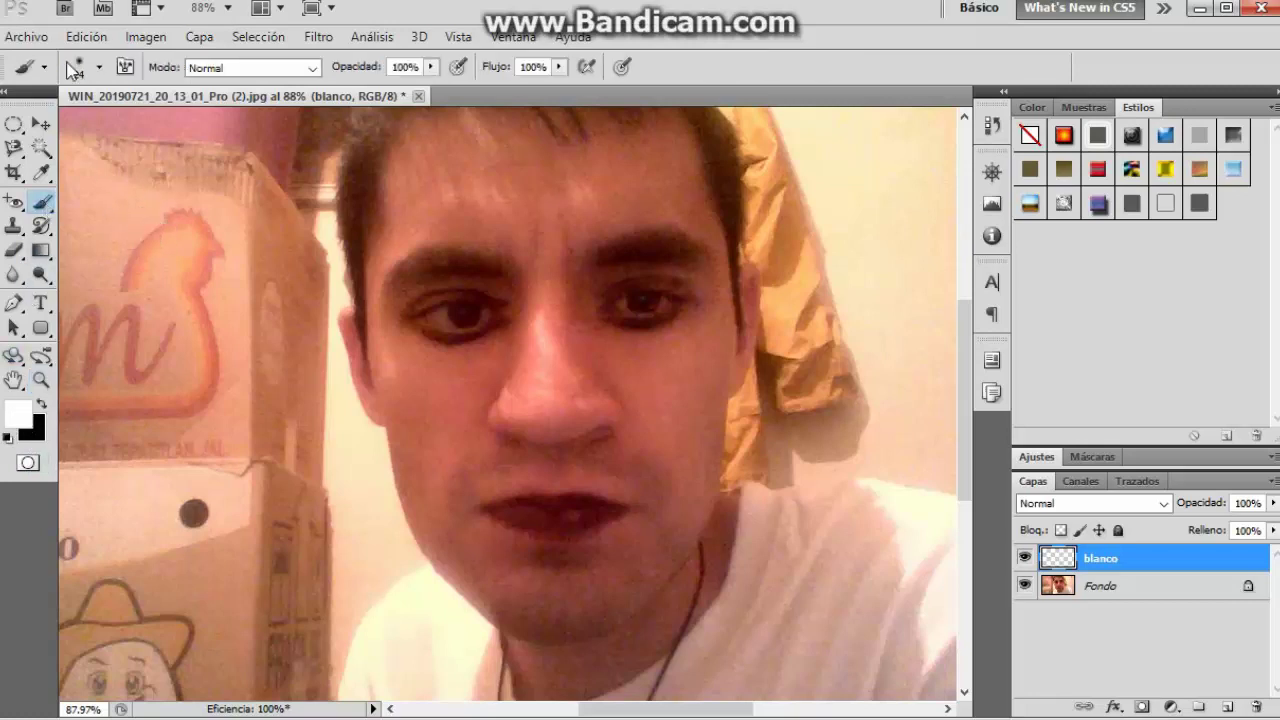
{"action": "left_click", "coordinate": [100, 67]}
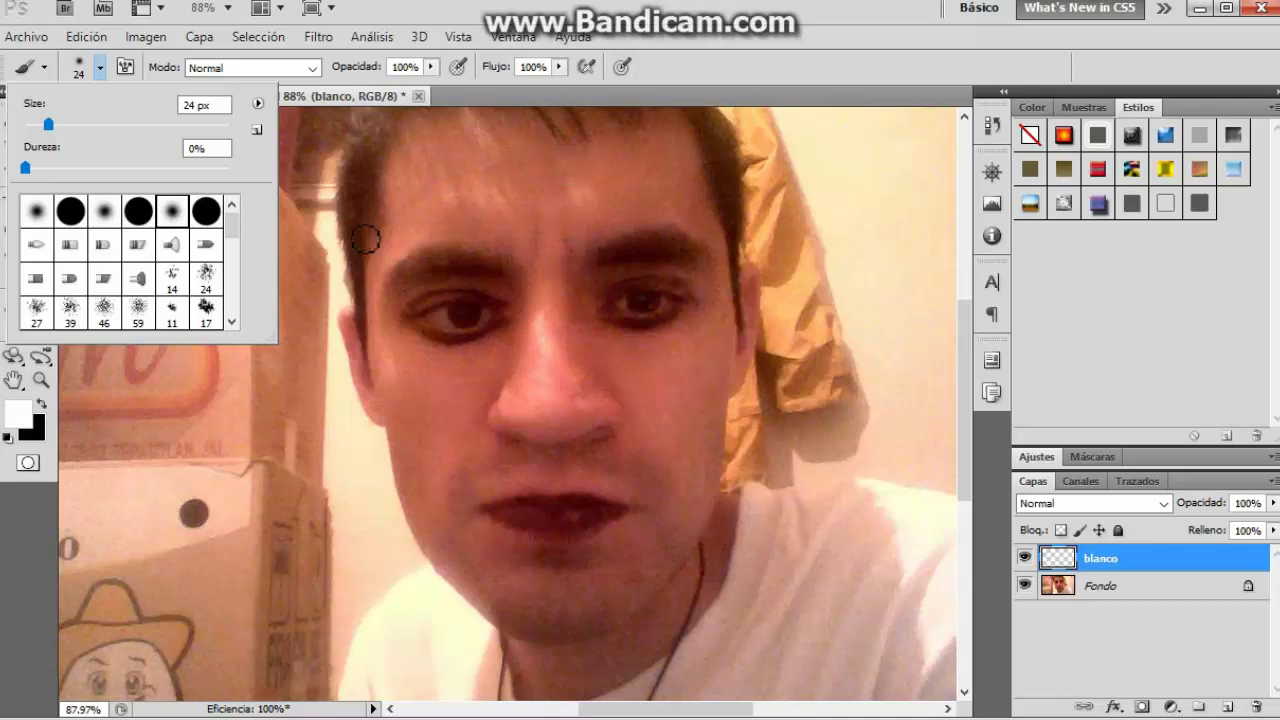
{"action": "left_click", "coordinate": [26, 169]}
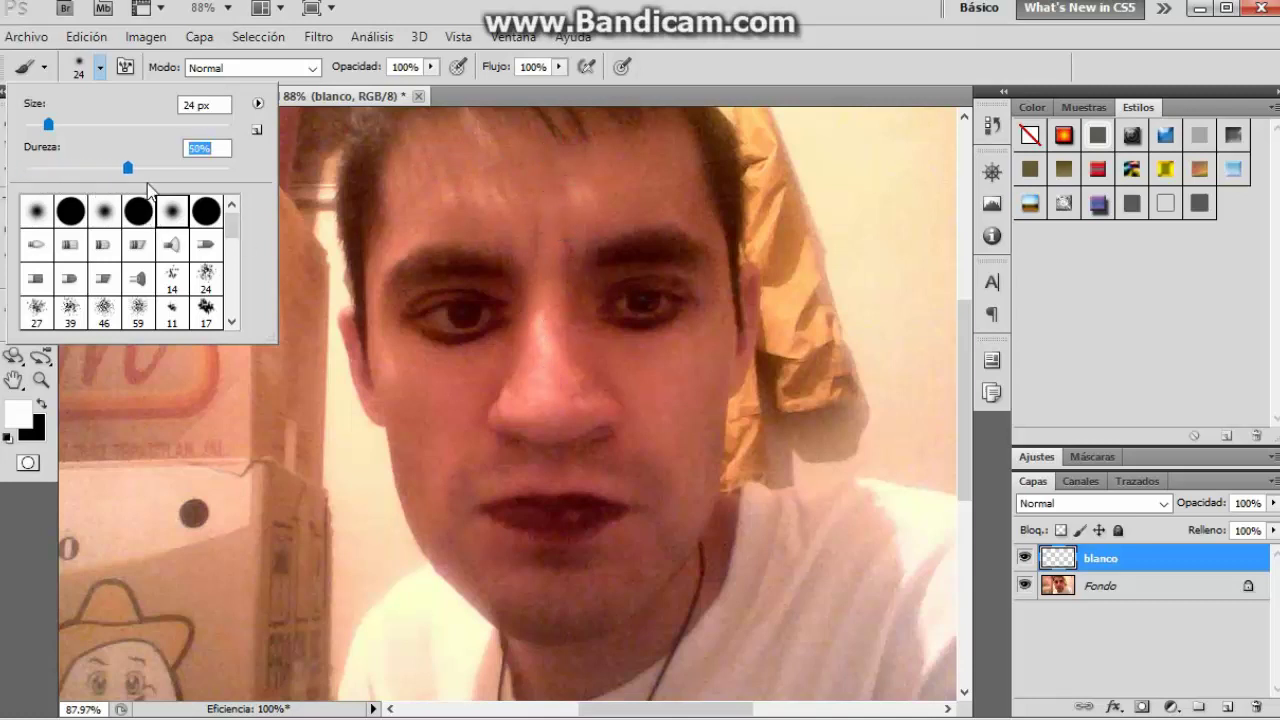
{"action": "left_click", "coordinate": [48, 127]}
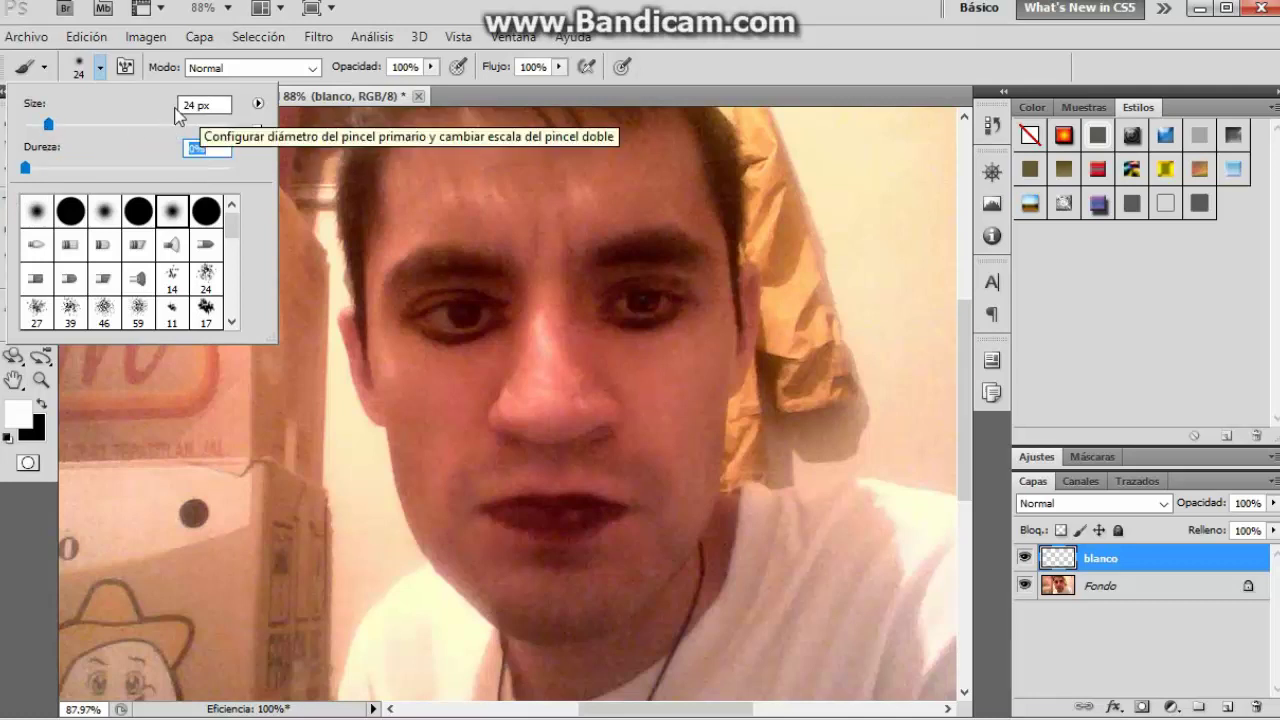
{"action": "left_click", "coordinate": [97, 113]}
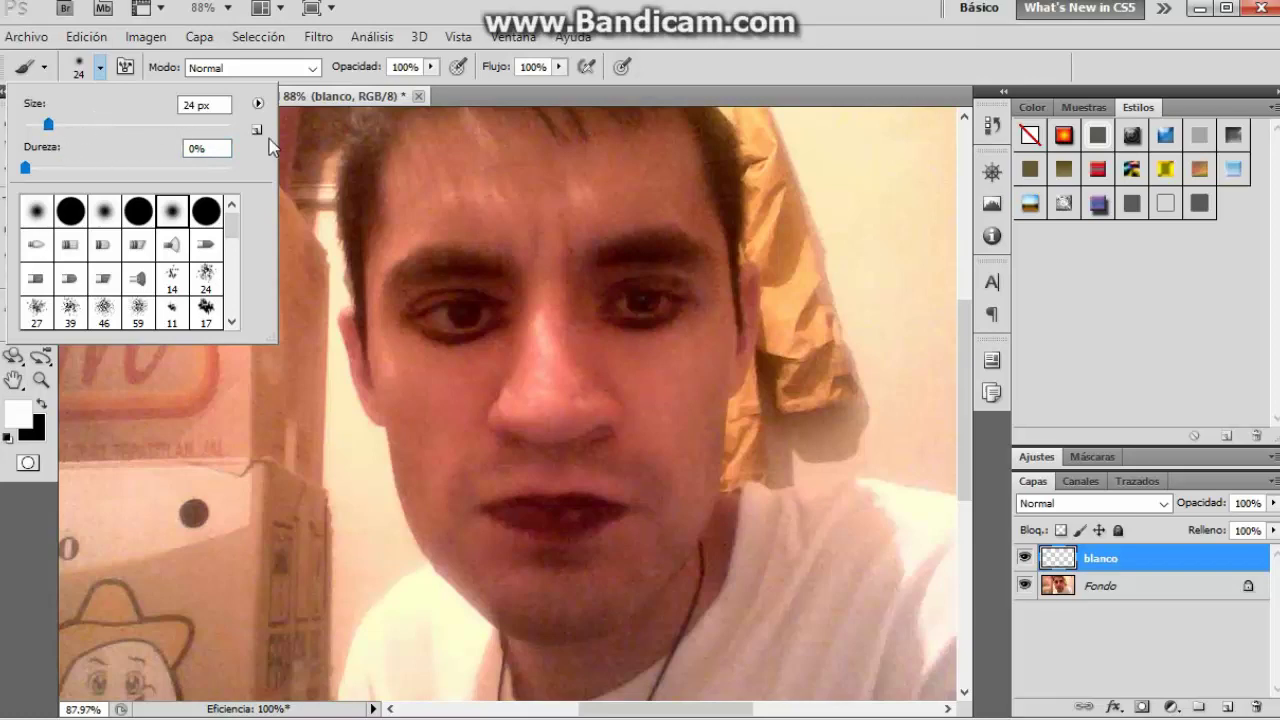
{"action": "left_click", "coordinate": [262, 103]}
{"action": "left_click", "coordinate": [245, 99]}
{"action": "right_click", "coordinate": [443, 178]}
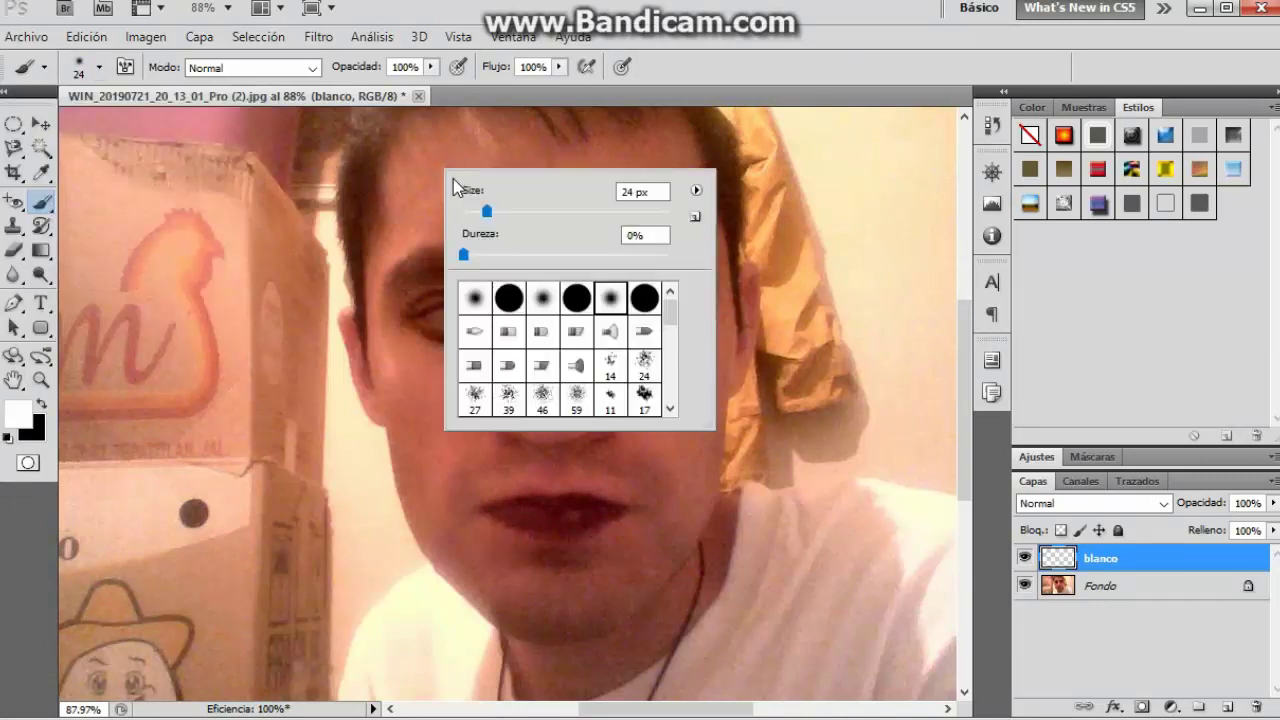
{"action": "left_click", "coordinate": [441, 171]}
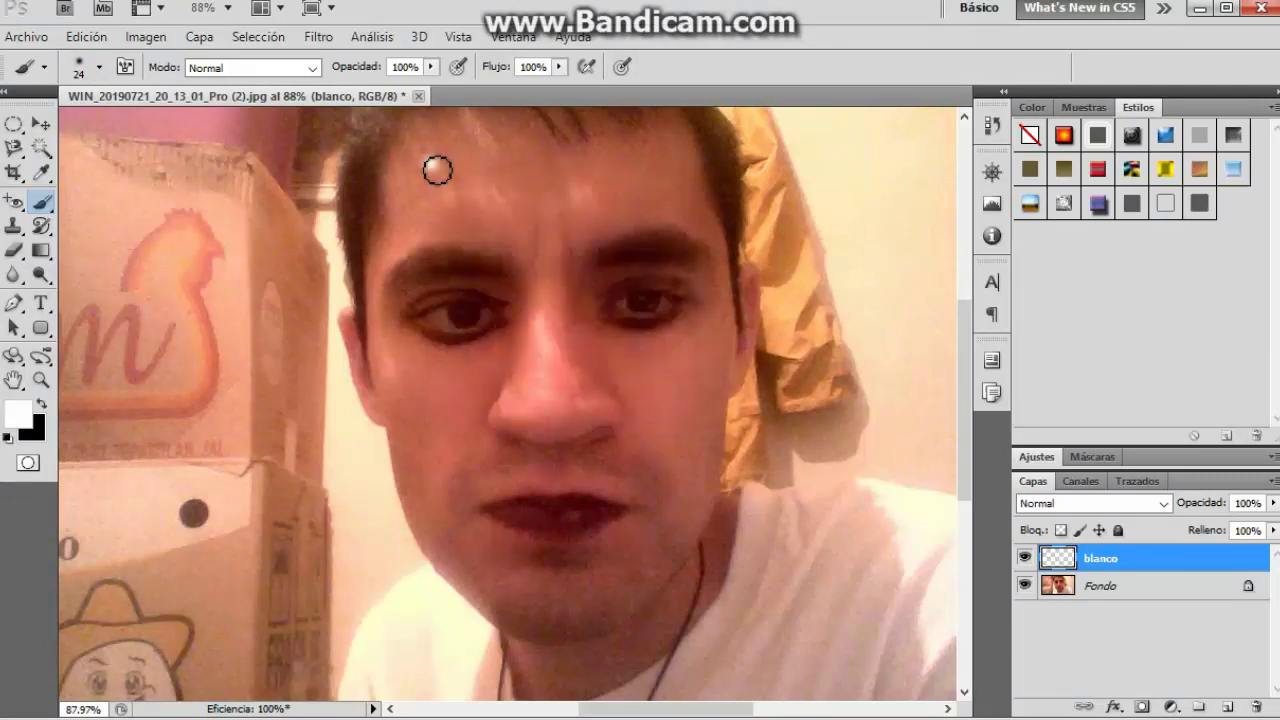
Step: Paint white across the forehead on the blanco layer, covering grey specks
{"action": "mouse_move", "coordinate": [437, 170]}
{"action": "left_mouse_down"}
{"action": "mouse_move", "coordinate": [463, 212]}
{"action": "mouse_move", "coordinate": [511, 163]}
{"action": "mouse_move", "coordinate": [434, 183]}
{"action": "mouse_move", "coordinate": [504, 165]}
{"action": "mouse_move", "coordinate": [603, 166]}
{"action": "mouse_move", "coordinate": [480, 160]}
{"action": "mouse_move", "coordinate": [553, 186]}
{"action": "mouse_move", "coordinate": [589, 177]}
{"action": "mouse_move", "coordinate": [551, 183]}
{"action": "mouse_move", "coordinate": [549, 163]}
{"action": "mouse_move", "coordinate": [590, 172]}
{"action": "mouse_move", "coordinate": [486, 163]}
{"action": "mouse_move", "coordinate": [591, 149]}
{"action": "mouse_move", "coordinate": [574, 169]}
{"action": "mouse_move", "coordinate": [469, 172]}
{"action": "mouse_move", "coordinate": [597, 143]}
{"action": "mouse_move", "coordinate": [649, 163]}
{"action": "mouse_move", "coordinate": [640, 203]}
{"action": "mouse_move", "coordinate": [651, 180]}
{"action": "mouse_move", "coordinate": [471, 209]}
{"action": "mouse_move", "coordinate": [649, 200]}
{"action": "mouse_move", "coordinate": [540, 209]}
{"action": "mouse_move", "coordinate": [679, 158]}
{"action": "mouse_move", "coordinate": [651, 166]}
{"action": "mouse_move", "coordinate": [643, 157]}
{"action": "mouse_move", "coordinate": [660, 143]}
{"action": "mouse_move", "coordinate": [594, 166]}
{"action": "mouse_move", "coordinate": [437, 152]}
{"action": "mouse_move", "coordinate": [434, 169]}
{"action": "mouse_move", "coordinate": [463, 186]}
{"action": "left_mouse_up"}
{"action": "scroll", "coordinate": [441, 182], "scroll_direction": "up", "scroll_amount": 1}
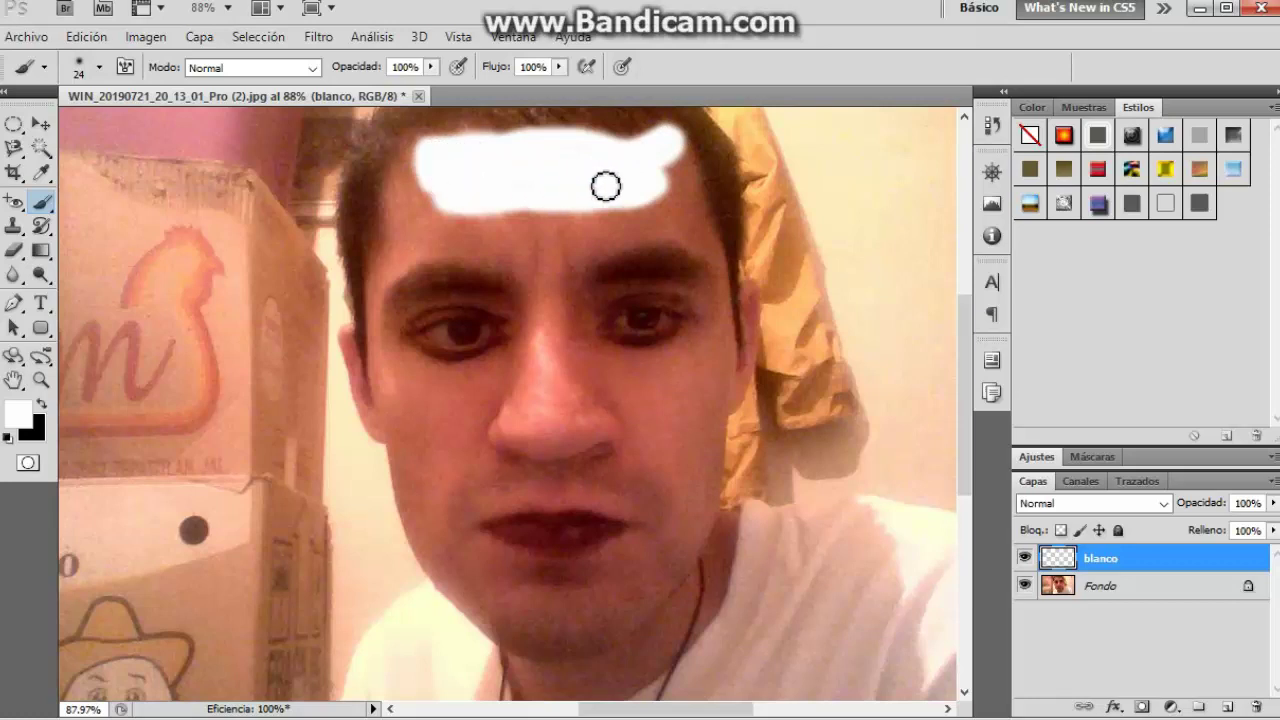
{"action": "mouse_move", "coordinate": [606, 186]}
{"action": "left_mouse_down"}
{"action": "mouse_move", "coordinate": [460, 186]}
{"action": "mouse_move", "coordinate": [591, 206]}
{"action": "mouse_move", "coordinate": [466, 221]}
{"action": "mouse_move", "coordinate": [423, 260]}
{"action": "mouse_move", "coordinate": [460, 214]}
{"action": "mouse_move", "coordinate": [400, 271]}
{"action": "mouse_move", "coordinate": [531, 246]}
{"action": "mouse_move", "coordinate": [437, 249]}
{"action": "mouse_move", "coordinate": [563, 223]}
{"action": "mouse_move", "coordinate": [449, 240]}
{"action": "mouse_move", "coordinate": [491, 223]}
{"action": "mouse_move", "coordinate": [457, 229]}
{"action": "mouse_move", "coordinate": [397, 266]}
{"action": "mouse_move", "coordinate": [434, 234]}
{"action": "mouse_move", "coordinate": [406, 240]}
{"action": "mouse_move", "coordinate": [494, 201]}
{"action": "left_mouse_up"}
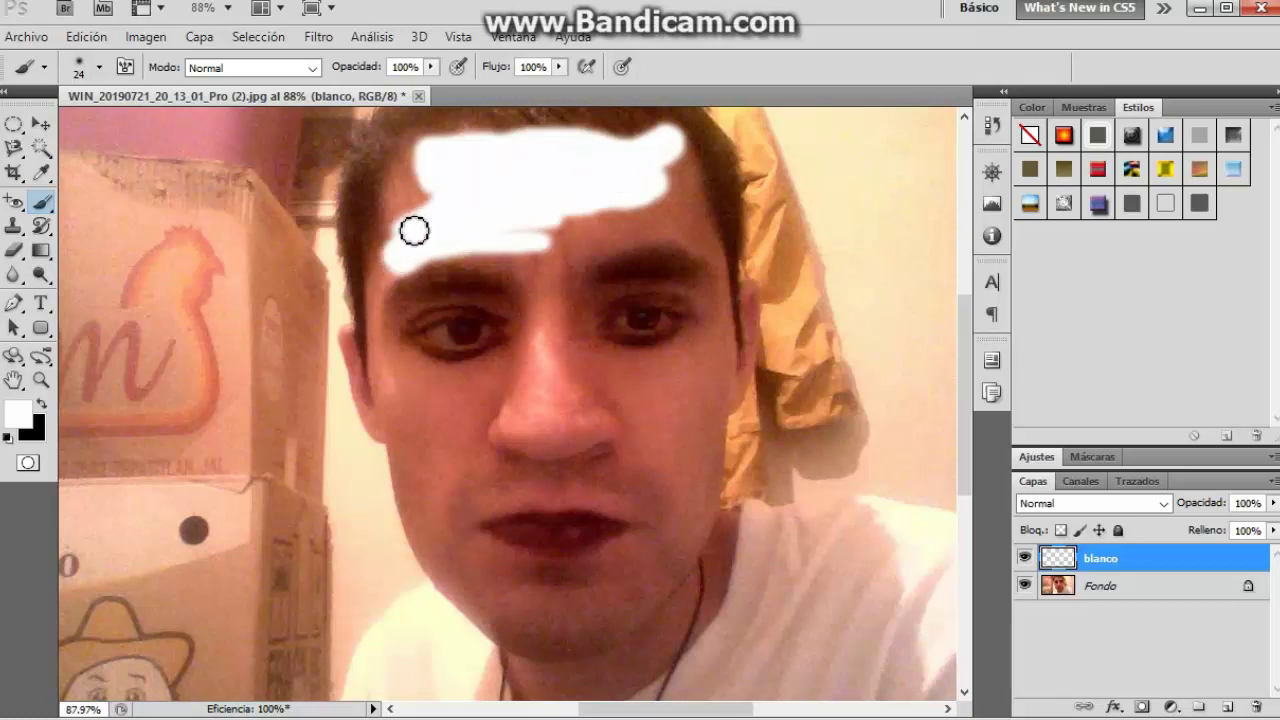
{"action": "mouse_move", "coordinate": [402, 243]}
{"action": "left_mouse_down"}
{"action": "mouse_move", "coordinate": [431, 186]}
{"action": "mouse_move", "coordinate": [418, 220]}
{"action": "mouse_move", "coordinate": [403, 217]}
{"action": "mouse_move", "coordinate": [420, 161]}
{"action": "mouse_move", "coordinate": [400, 214]}
{"action": "mouse_move", "coordinate": [414, 174]}
{"action": "left_mouse_up"}
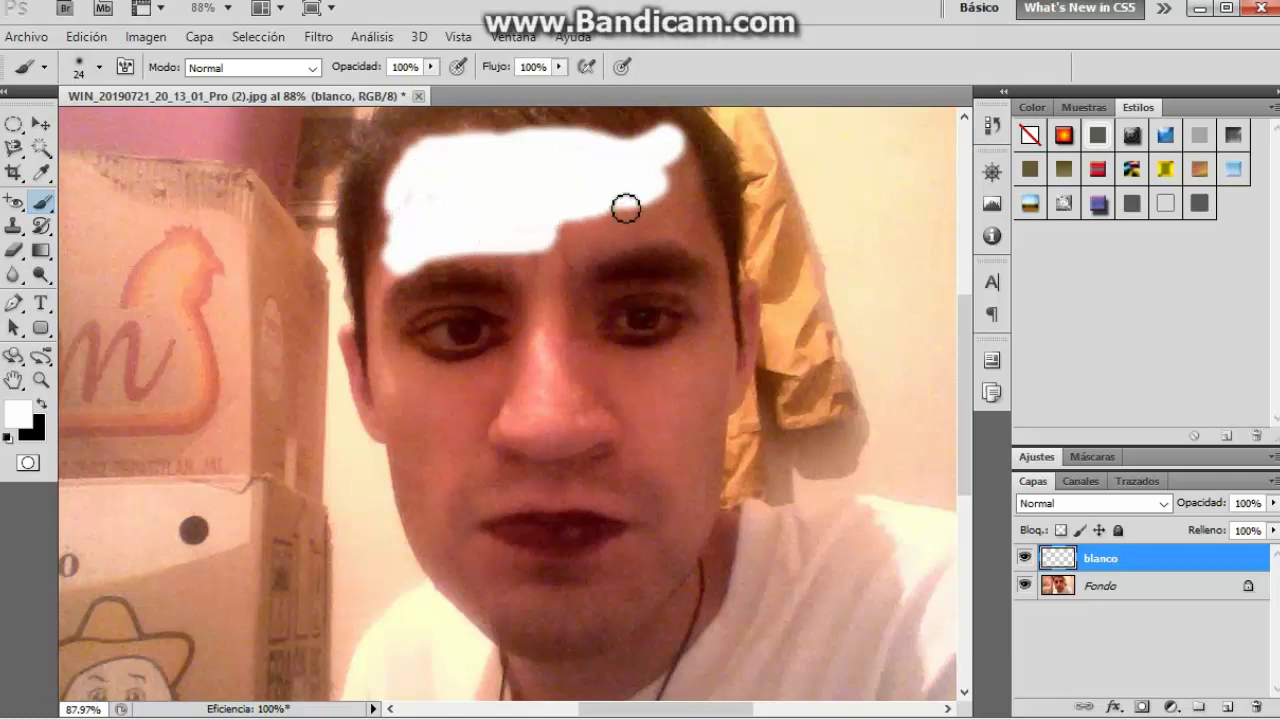
{"action": "left_click_drag", "start_coordinate": [688, 163], "coordinate": [654, 183]}
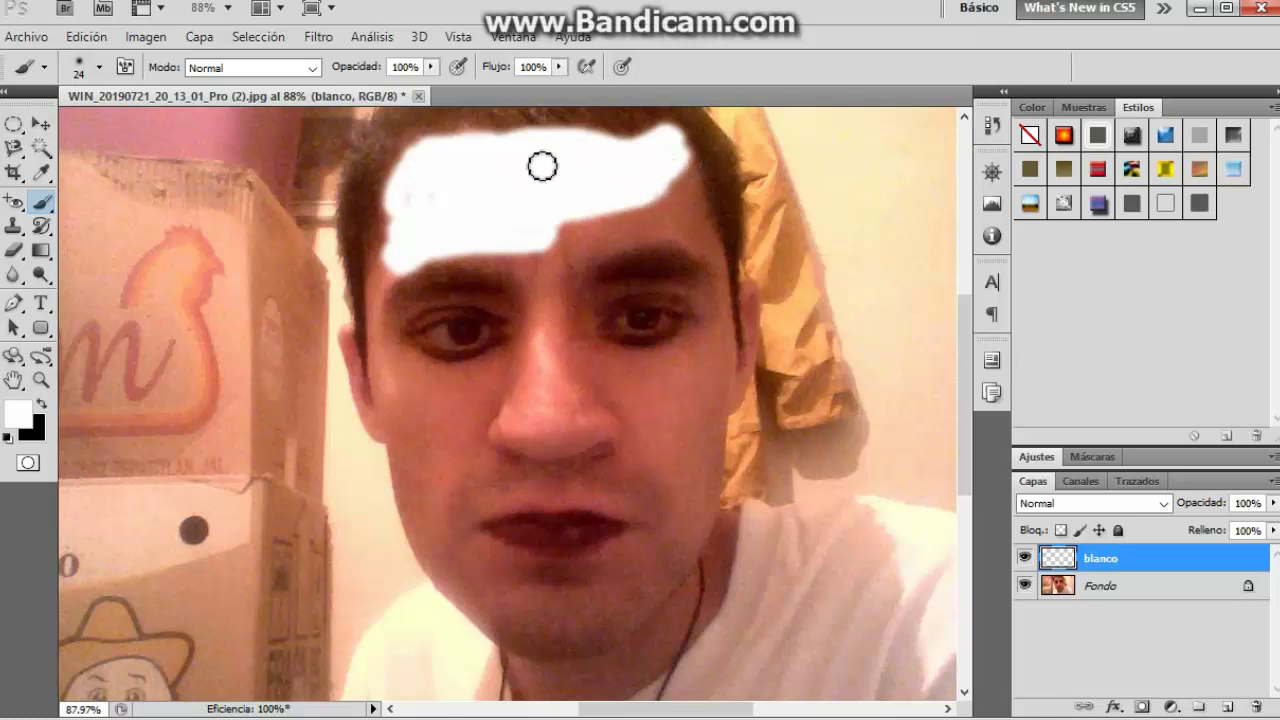
{"action": "left_click_drag", "start_coordinate": [414, 214], "coordinate": [447, 186]}
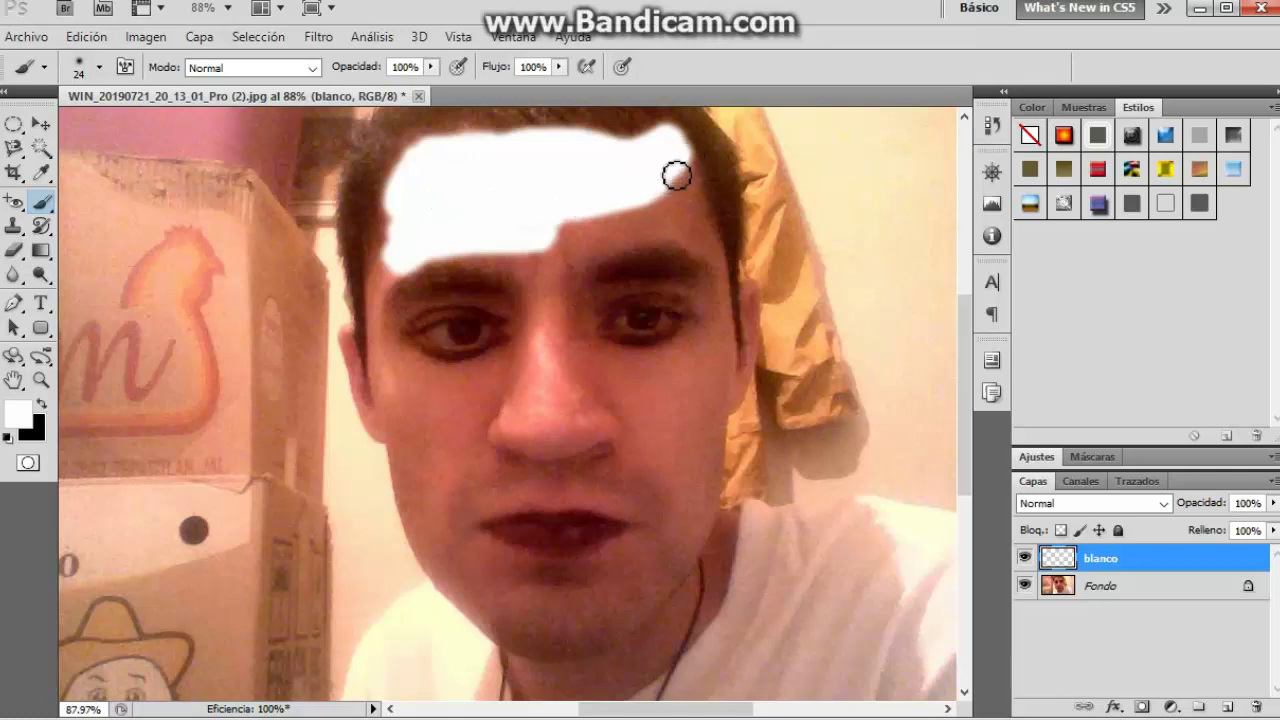
Step: Extend the white down the right forehead and hairline edge toward the brows
{"action": "left_click_drag", "start_coordinate": [674, 171], "coordinate": [604, 228]}
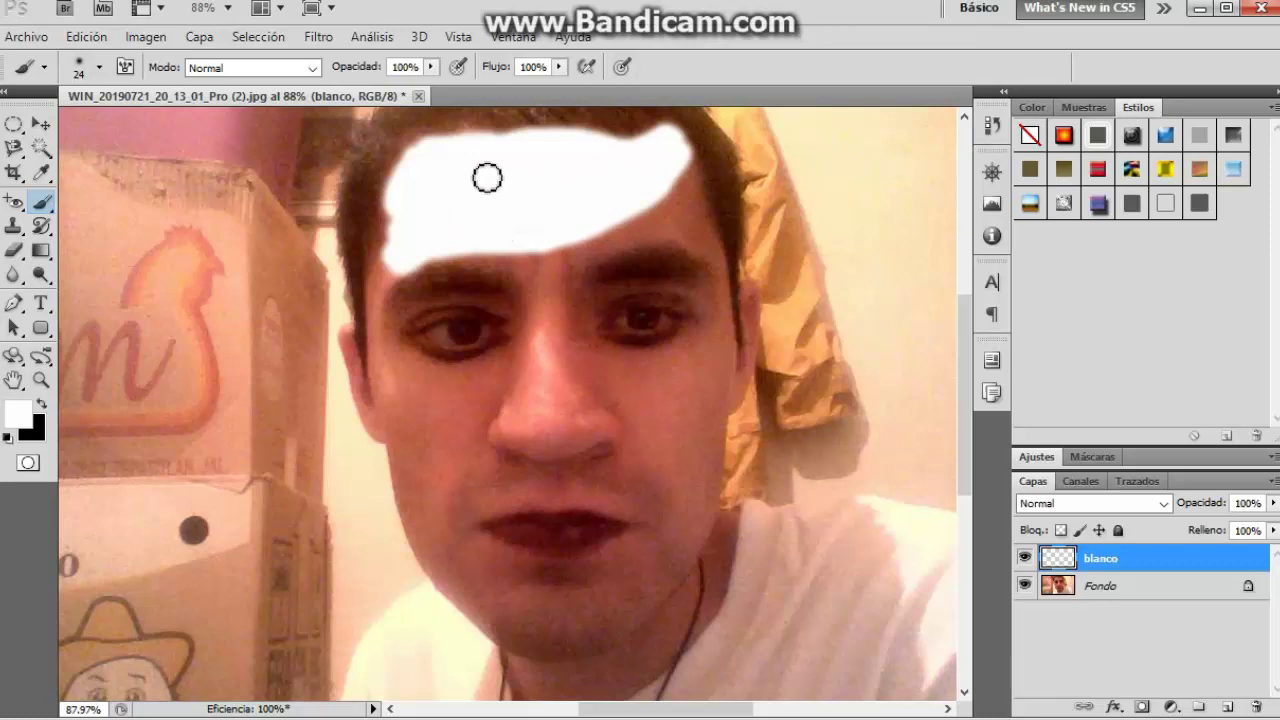
{"action": "left_click_drag", "start_coordinate": [668, 162], "coordinate": [670, 183]}
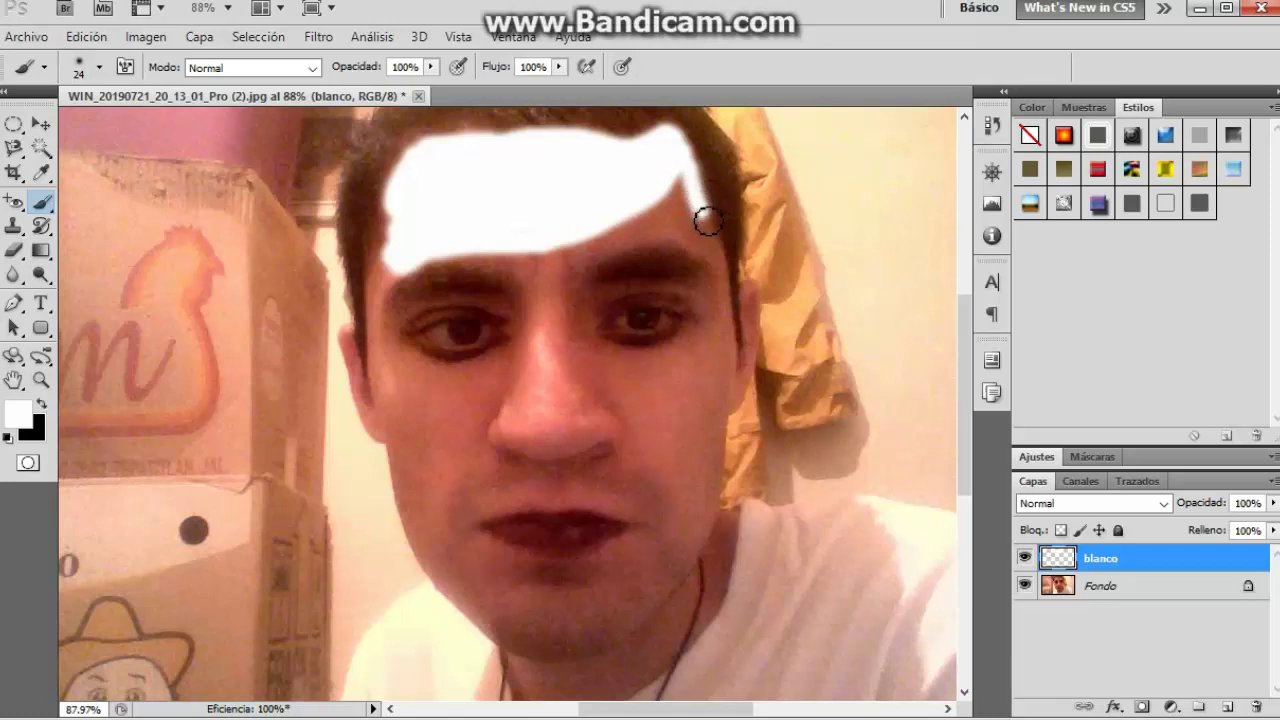
{"action": "mouse_move", "coordinate": [707, 220]}
{"action": "left_mouse_down"}
{"action": "mouse_move", "coordinate": [586, 246]}
{"action": "mouse_move", "coordinate": [683, 200]}
{"action": "mouse_move", "coordinate": [603, 237]}
{"action": "mouse_move", "coordinate": [671, 214]}
{"action": "mouse_move", "coordinate": [689, 189]}
{"action": "mouse_move", "coordinate": [681, 228]}
{"action": "mouse_move", "coordinate": [660, 223]}
{"action": "mouse_move", "coordinate": [677, 194]}
{"action": "mouse_move", "coordinate": [414, 286]}
{"action": "mouse_move", "coordinate": [437, 271]}
{"action": "mouse_move", "coordinate": [551, 269]}
{"action": "mouse_move", "coordinate": [409, 286]}
{"action": "mouse_move", "coordinate": [509, 266]}
{"action": "mouse_move", "coordinate": [474, 263]}
{"action": "mouse_move", "coordinate": [397, 286]}
{"action": "mouse_move", "coordinate": [549, 254]}
{"action": "mouse_move", "coordinate": [546, 269]}
{"action": "mouse_move", "coordinate": [666, 266]}
{"action": "mouse_move", "coordinate": [594, 271]}
{"action": "mouse_move", "coordinate": [657, 254]}
{"action": "mouse_move", "coordinate": [683, 254]}
{"action": "mouse_move", "coordinate": [614, 268]}
{"action": "mouse_move", "coordinate": [680, 266]}
{"action": "mouse_move", "coordinate": [597, 280]}
{"action": "mouse_move", "coordinate": [703, 245]}
{"action": "mouse_move", "coordinate": [634, 249]}
{"action": "mouse_move", "coordinate": [640, 203]}
{"action": "mouse_move", "coordinate": [683, 177]}
{"action": "mouse_move", "coordinate": [681, 279]}
{"action": "left_mouse_up"}
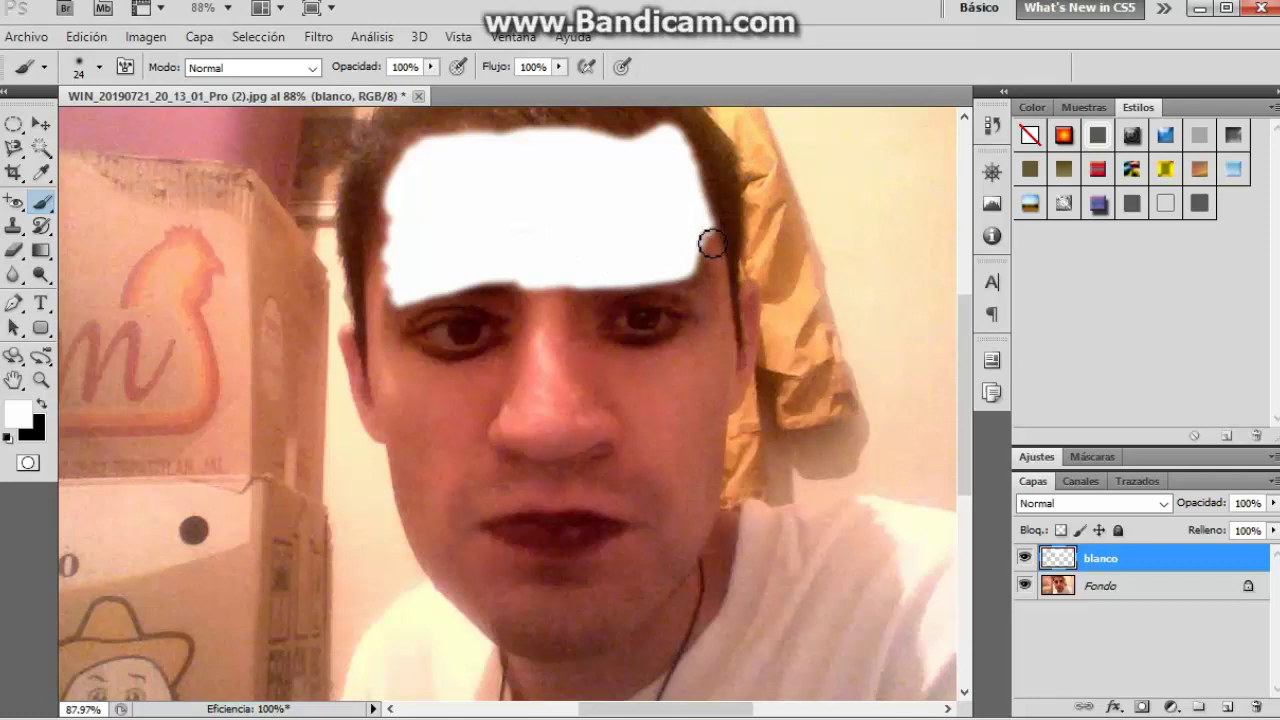
{"action": "left_click_drag", "start_coordinate": [711, 231], "coordinate": [709, 225]}
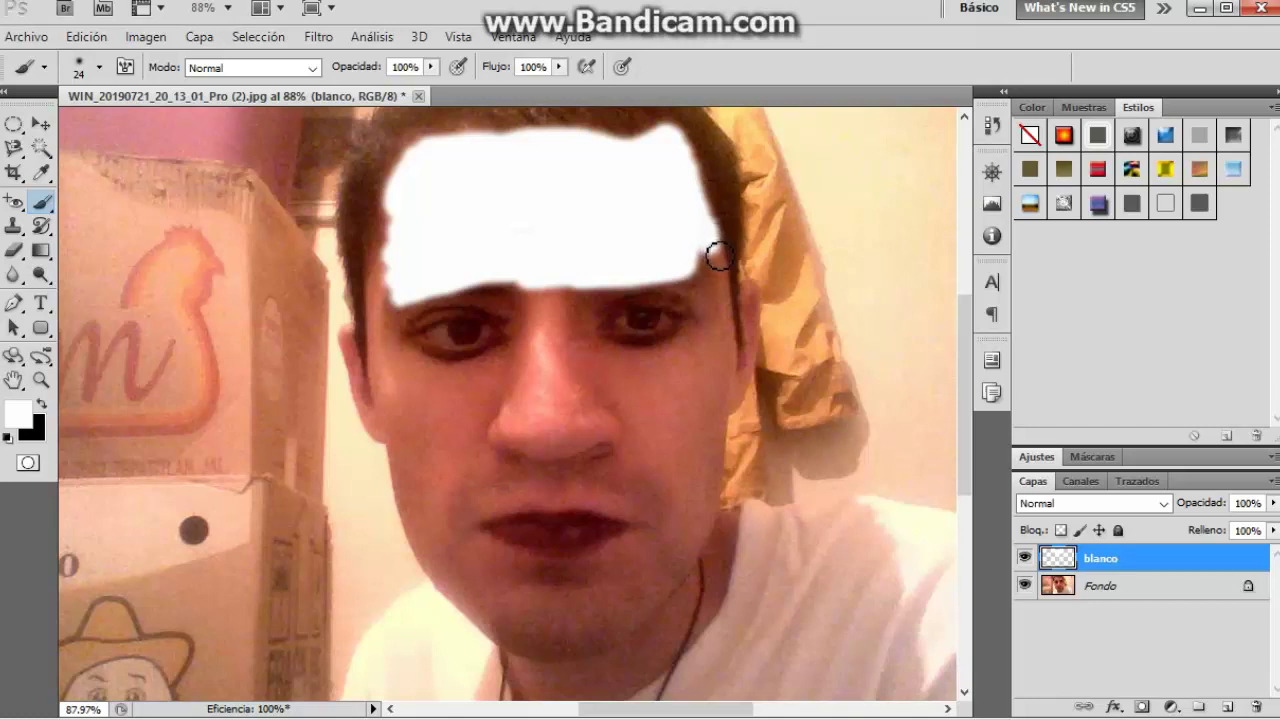
{"action": "left_click", "coordinate": [718, 258]}
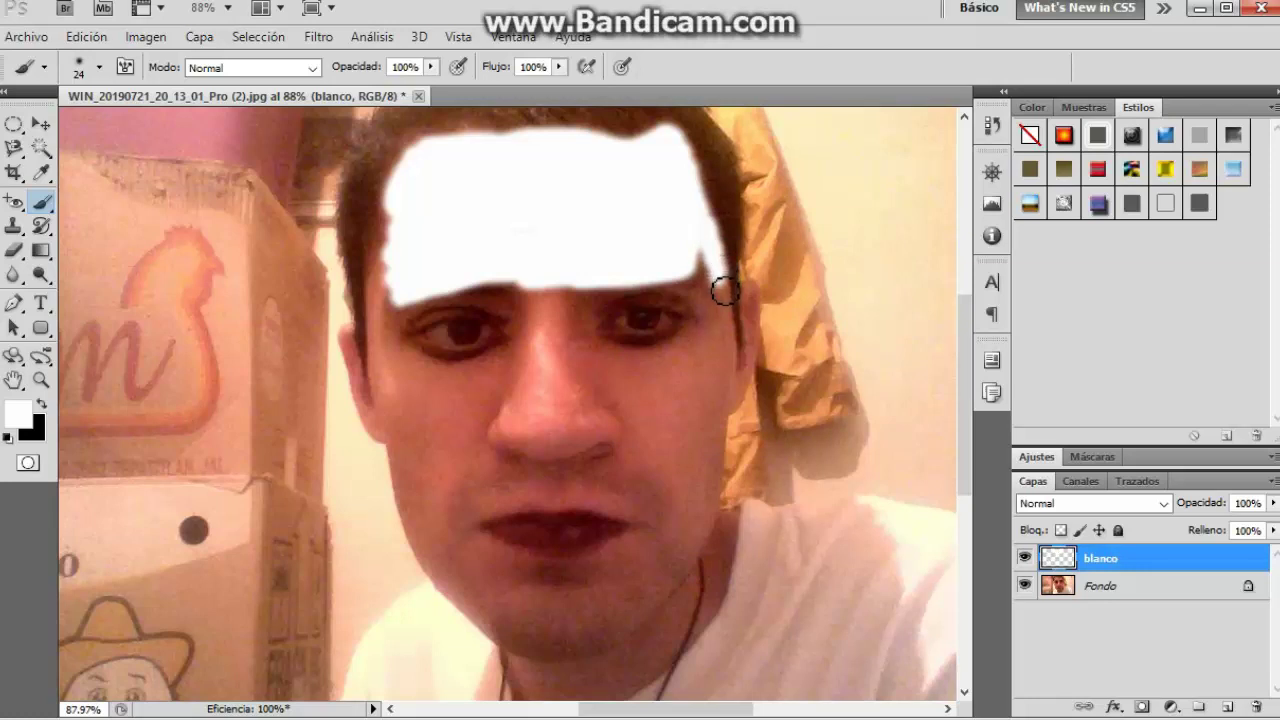
{"action": "left_click_drag", "start_coordinate": [709, 280], "coordinate": [711, 271]}
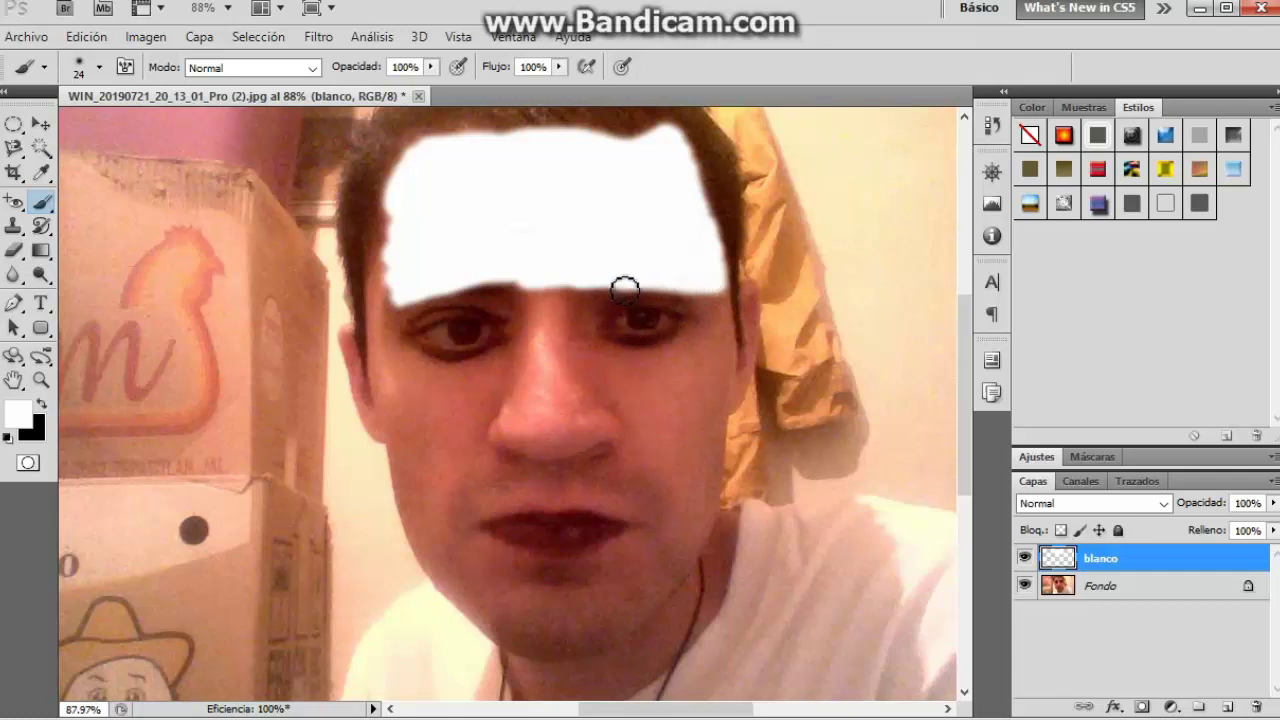
{"action": "mouse_move", "coordinate": [594, 305]}
{"action": "left_mouse_down"}
{"action": "mouse_move", "coordinate": [574, 294]}
{"action": "mouse_move", "coordinate": [644, 271]}
{"action": "left_mouse_up"}
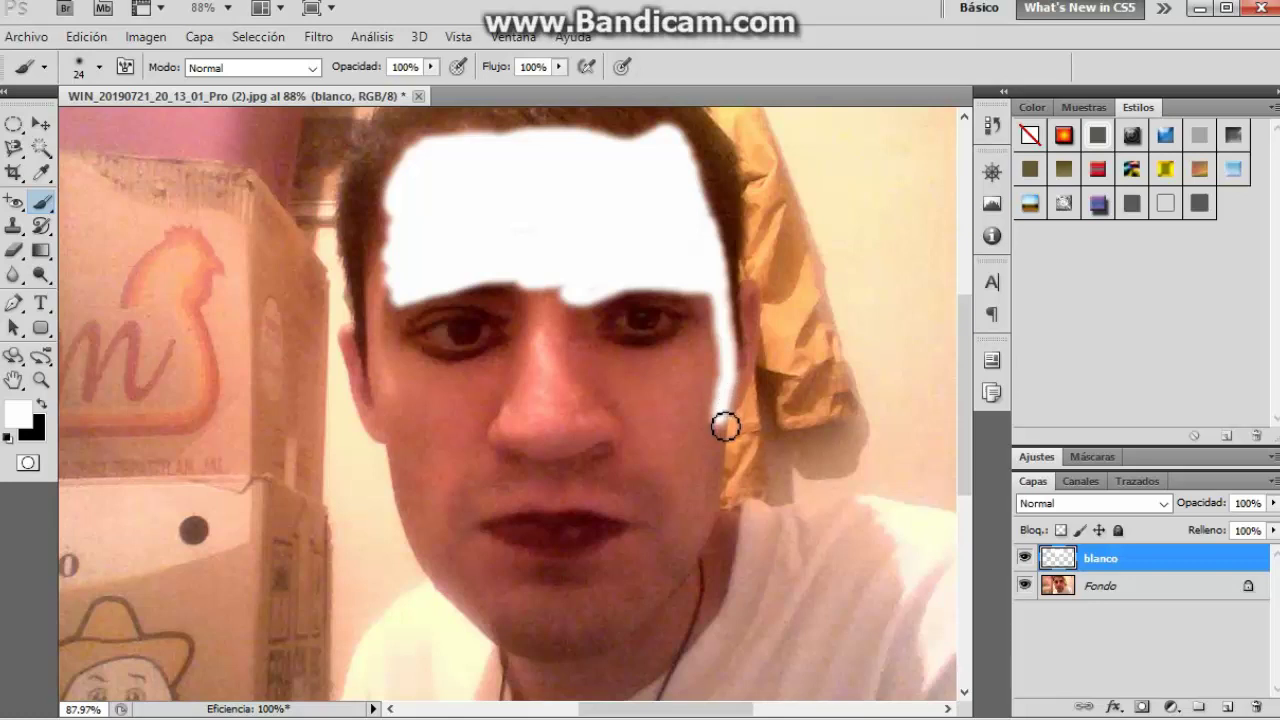
Step: Brush white down the right cheek and jawline, widening it across the chin
{"action": "left_click_drag", "start_coordinate": [725, 431], "coordinate": [716, 491]}
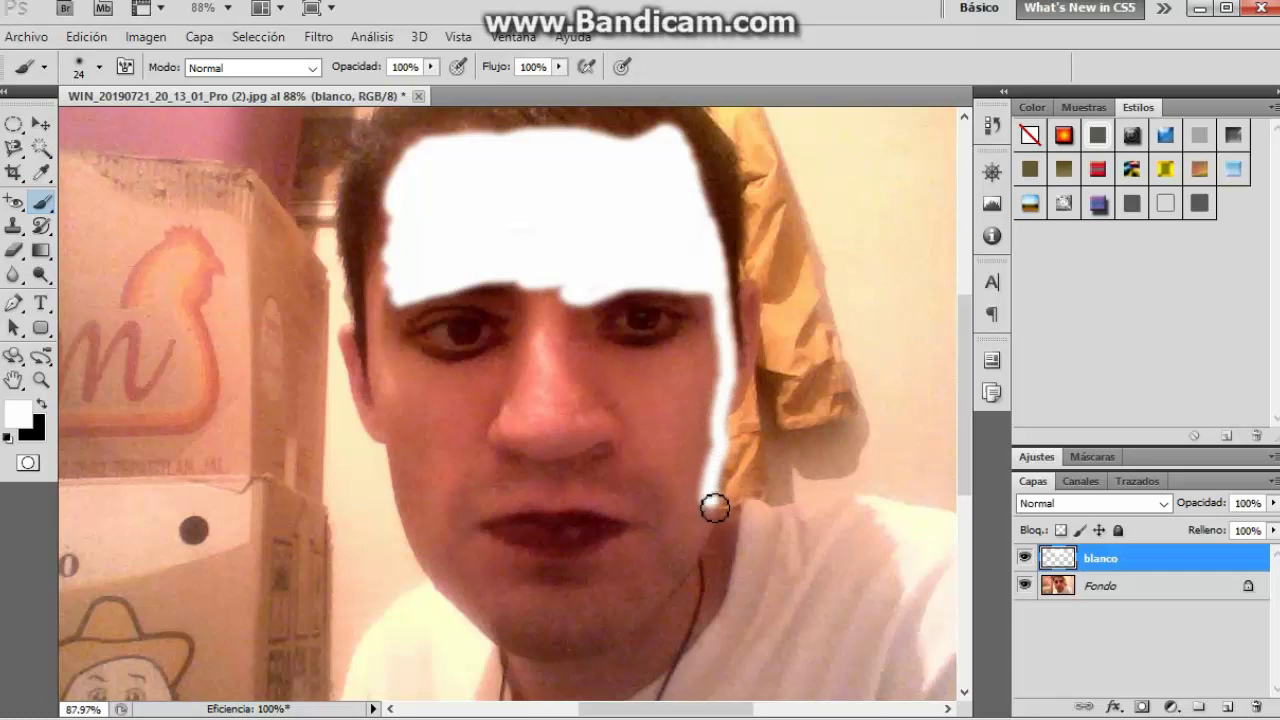
{"action": "mouse_move", "coordinate": [706, 540]}
{"action": "left_mouse_down"}
{"action": "mouse_move", "coordinate": [641, 628]}
{"action": "mouse_move", "coordinate": [615, 638]}
{"action": "mouse_move", "coordinate": [623, 631]}
{"action": "left_mouse_up"}
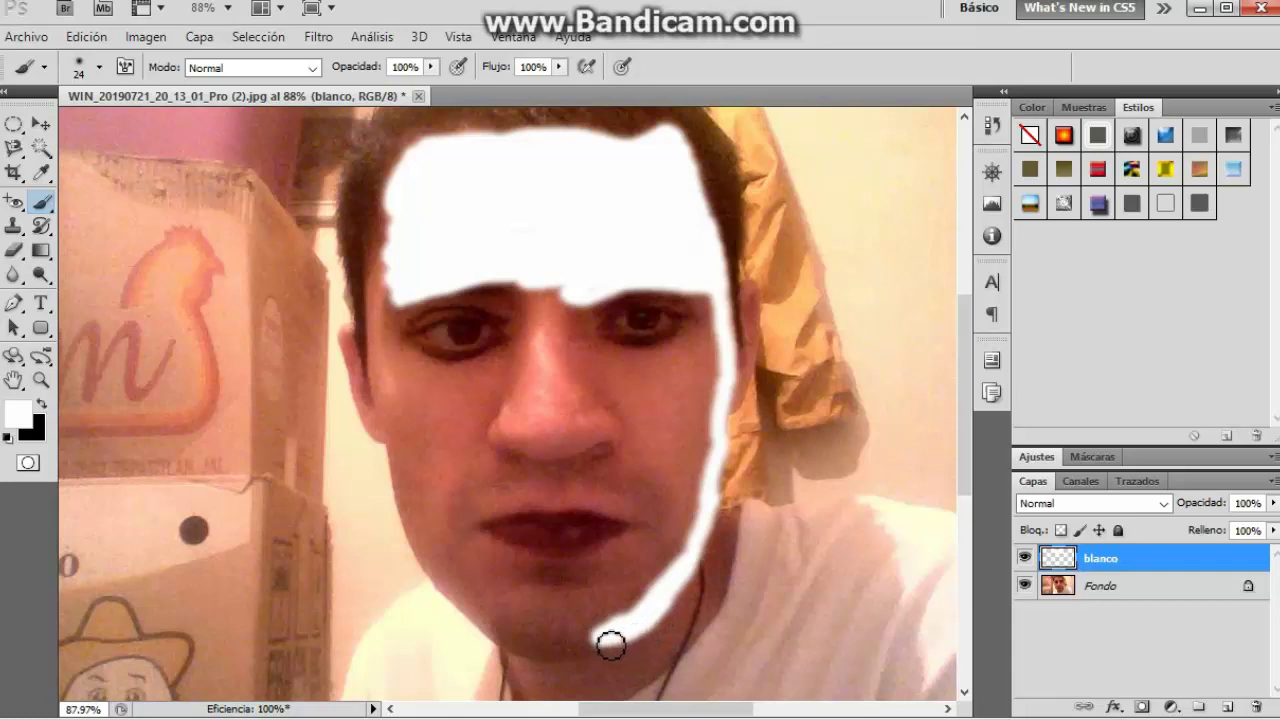
{"action": "left_click_drag", "start_coordinate": [599, 650], "coordinate": [589, 653]}
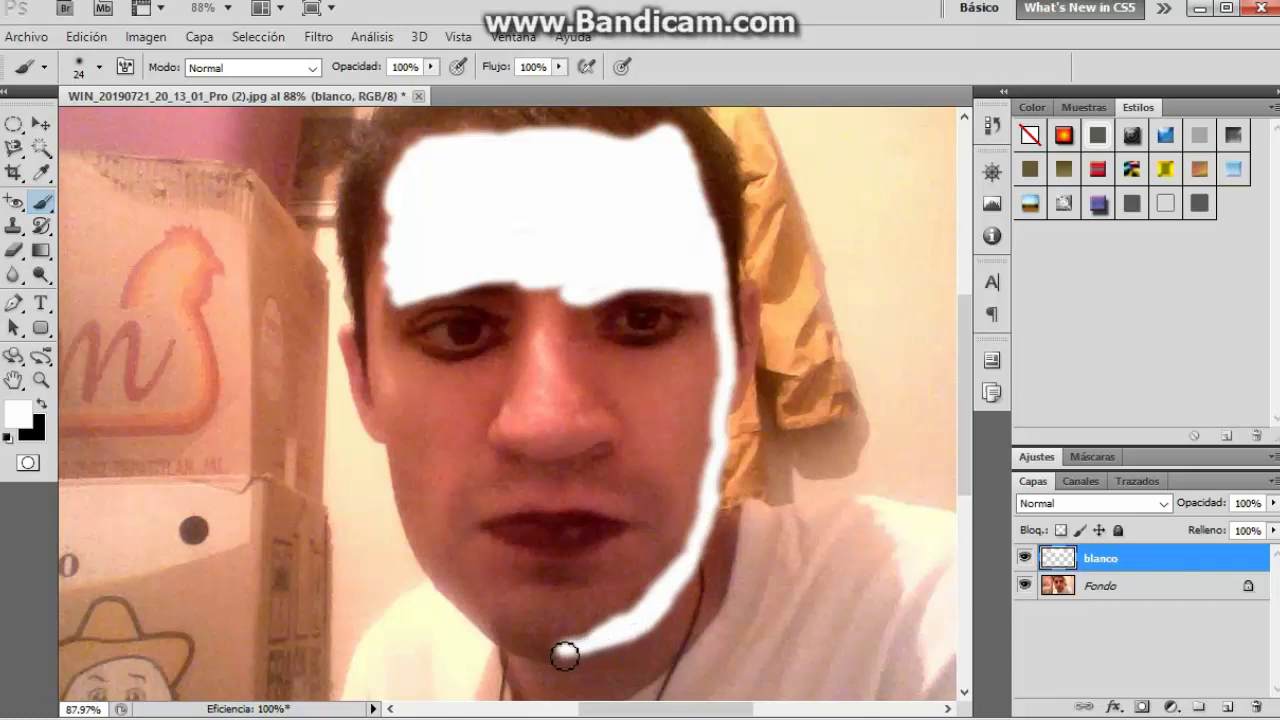
{"action": "mouse_move", "coordinate": [538, 654]}
{"action": "left_mouse_down"}
{"action": "mouse_move", "coordinate": [660, 591]}
{"action": "mouse_move", "coordinate": [689, 531]}
{"action": "mouse_move", "coordinate": [706, 434]}
{"action": "mouse_move", "coordinate": [677, 569]}
{"action": "mouse_move", "coordinate": [720, 412]}
{"action": "mouse_move", "coordinate": [669, 540]}
{"action": "mouse_move", "coordinate": [587, 614]}
{"action": "mouse_move", "coordinate": [606, 617]}
{"action": "mouse_move", "coordinate": [620, 603]}
{"action": "mouse_move", "coordinate": [577, 623]}
{"action": "mouse_move", "coordinate": [676, 536]}
{"action": "mouse_move", "coordinate": [688, 493]}
{"action": "left_mouse_up"}
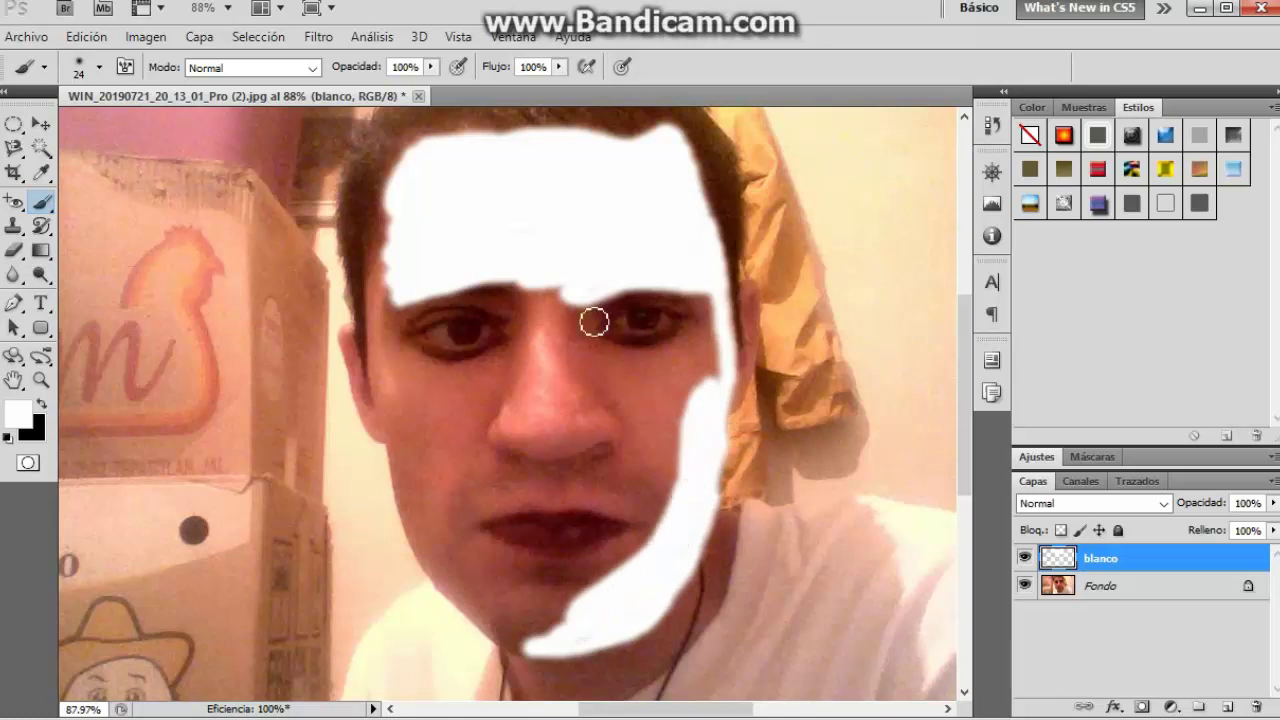
Step: Even out the white above the brows and fill both forehead edges
{"action": "left_click_drag", "start_coordinate": [565, 298], "coordinate": [545, 300]}
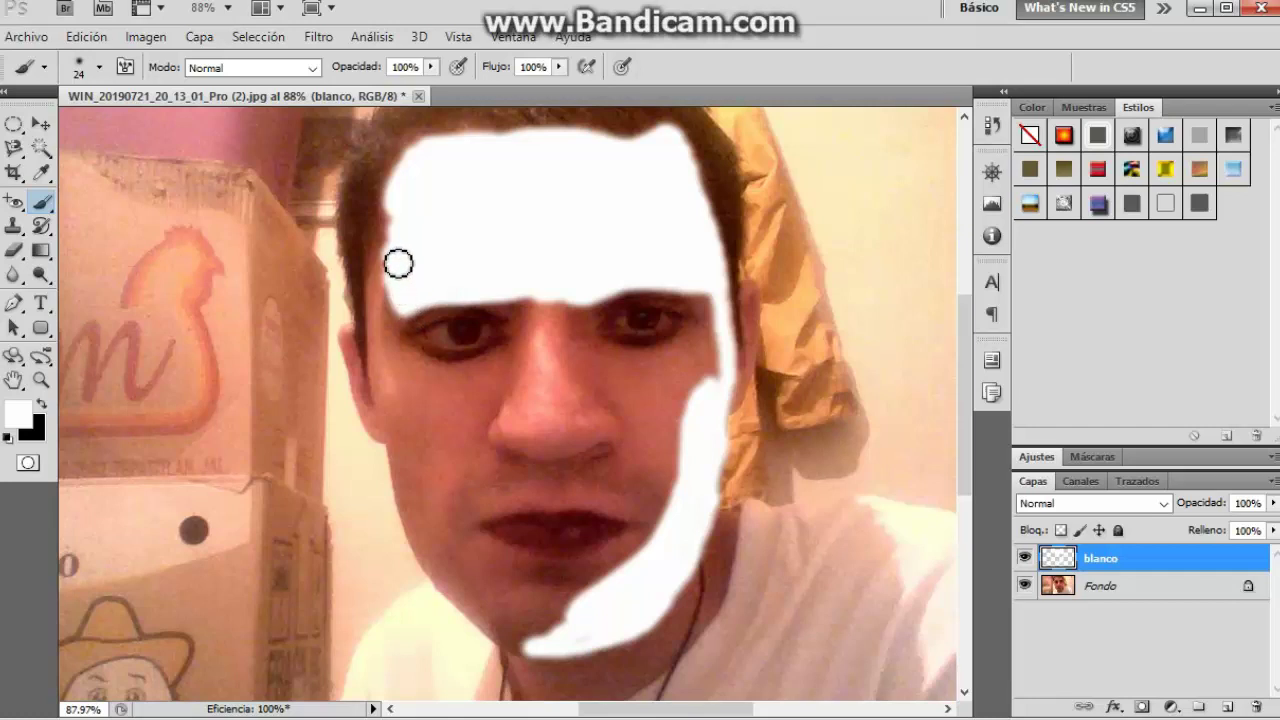
{"action": "mouse_move", "coordinate": [397, 263]}
{"action": "left_mouse_down"}
{"action": "mouse_move", "coordinate": [390, 328]}
{"action": "mouse_move", "coordinate": [385, 275]}
{"action": "left_mouse_up"}
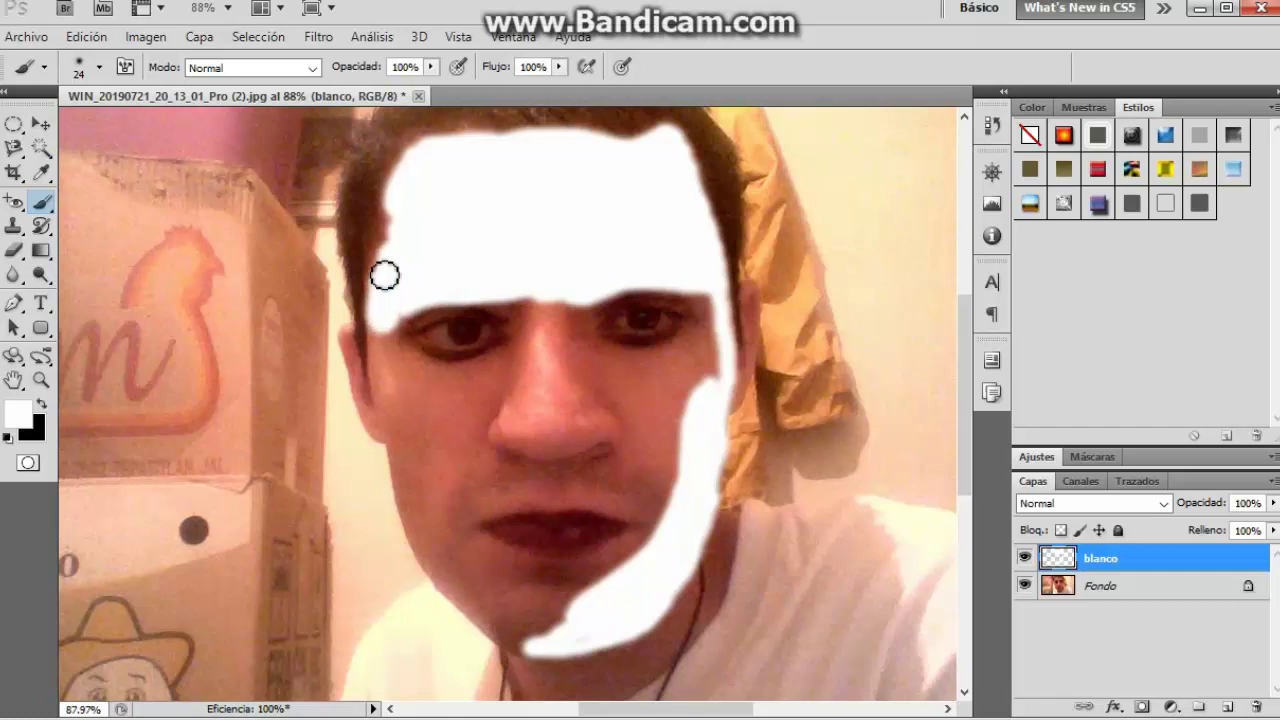
{"action": "left_click", "coordinate": [383, 266]}
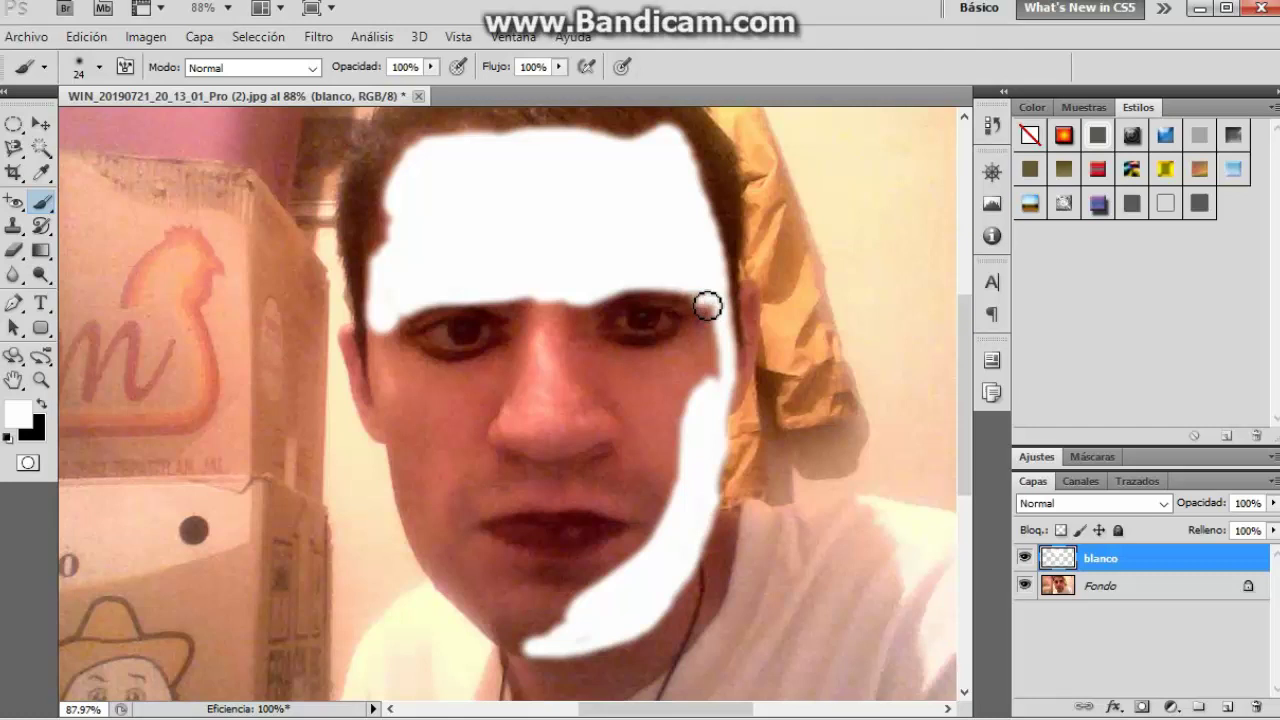
{"action": "left_click", "coordinate": [709, 309]}
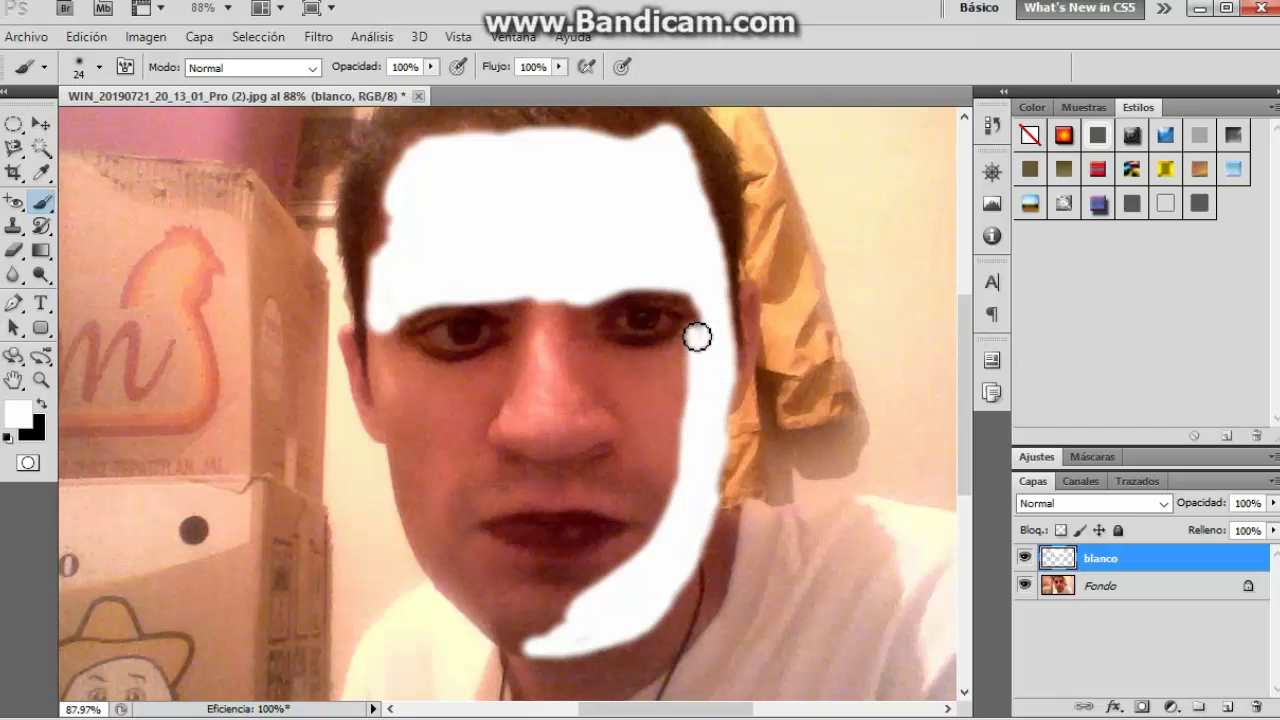
Step: Widen the right cheek band and paint under the right eye to the nose bridge
{"action": "mouse_move", "coordinate": [697, 337]}
{"action": "left_mouse_down"}
{"action": "mouse_move", "coordinate": [665, 535]}
{"action": "mouse_move", "coordinate": [677, 480]}
{"action": "left_mouse_up"}
{"action": "mouse_move", "coordinate": [686, 423]}
{"action": "left_mouse_down"}
{"action": "mouse_move", "coordinate": [686, 364]}
{"action": "mouse_move", "coordinate": [706, 342]}
{"action": "left_mouse_up"}
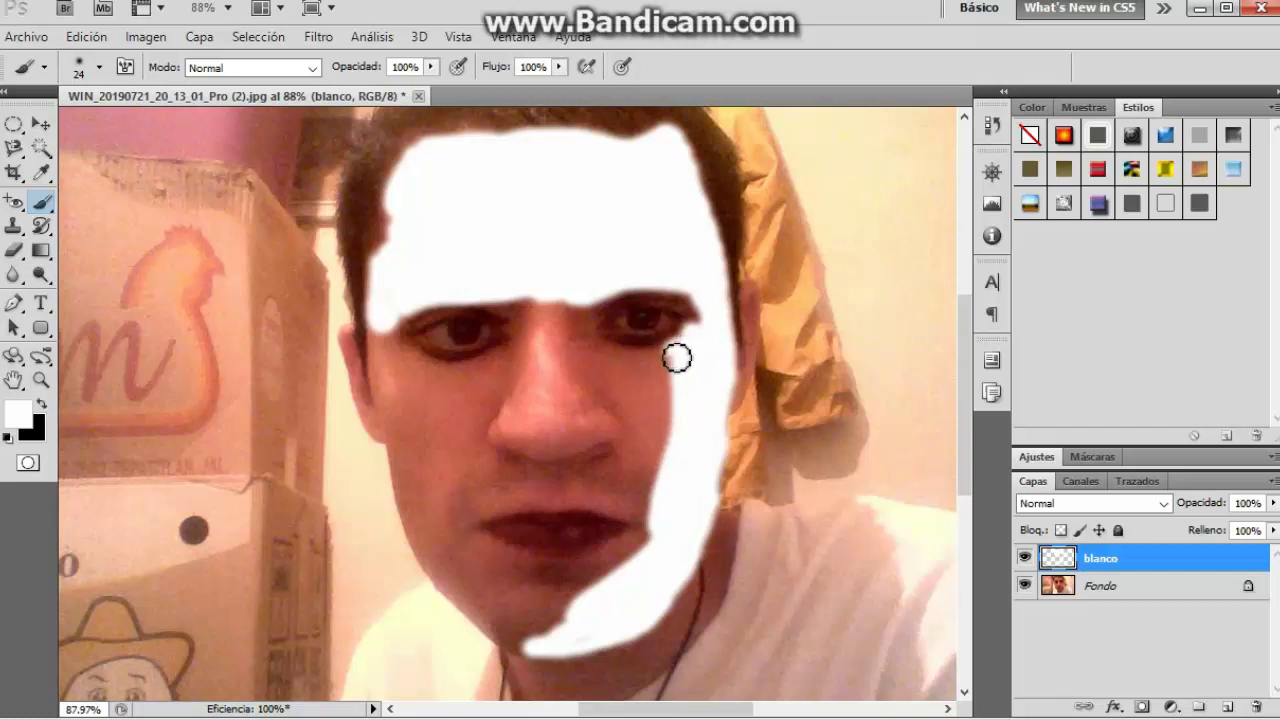
{"action": "left_click_drag", "start_coordinate": [641, 370], "coordinate": [596, 358]}
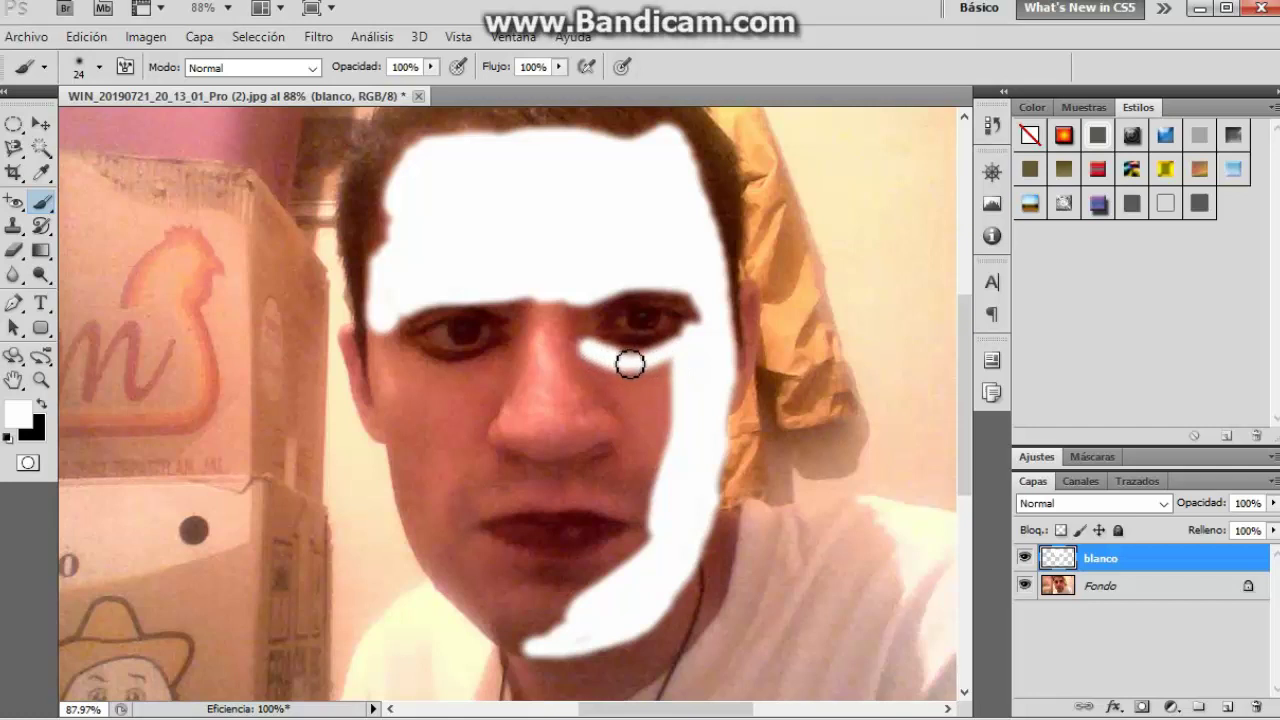
{"action": "mouse_move", "coordinate": [661, 366]}
{"action": "left_mouse_down"}
{"action": "mouse_move", "coordinate": [597, 357]}
{"action": "mouse_move", "coordinate": [563, 311]}
{"action": "left_mouse_up"}
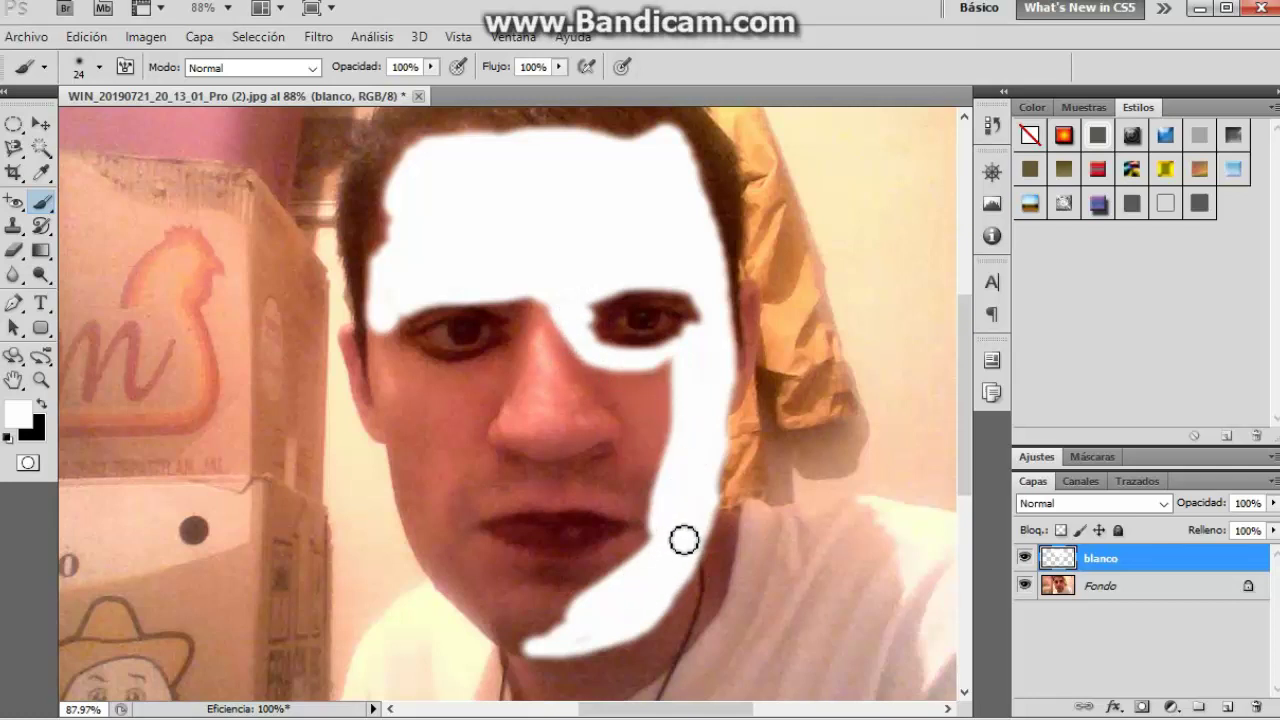
Step: Paint white beside the right eye, over the nose, and between the eyes
{"action": "left_click_drag", "start_coordinate": [658, 380], "coordinate": [680, 384]}
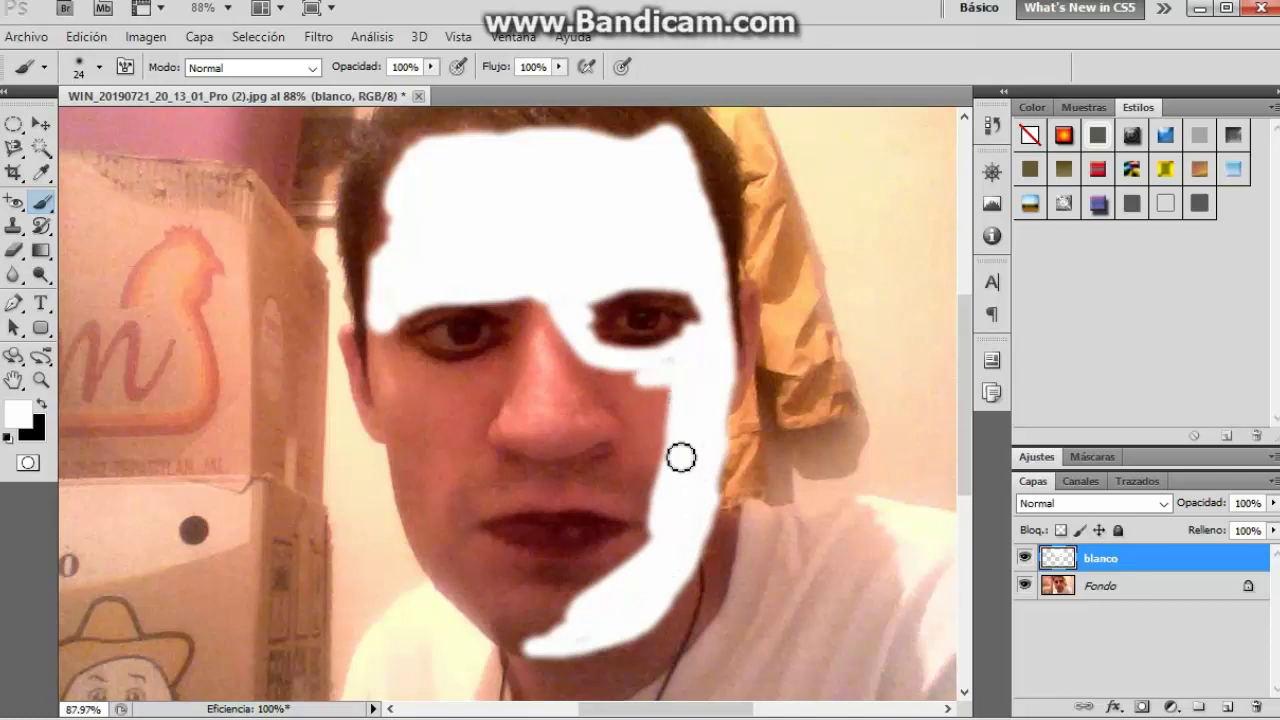
{"action": "left_click_drag", "start_coordinate": [680, 457], "coordinate": [657, 426]}
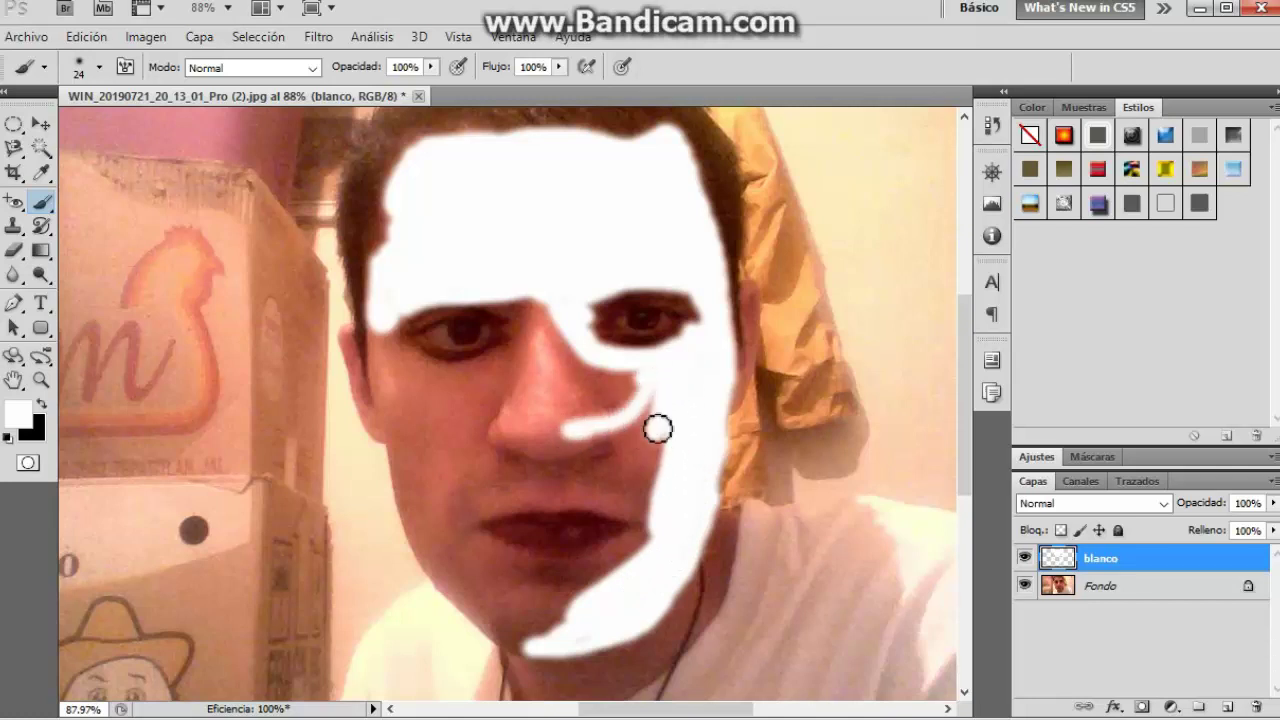
{"action": "mouse_move", "coordinate": [563, 437]}
{"action": "left_mouse_down"}
{"action": "mouse_move", "coordinate": [651, 408]}
{"action": "mouse_move", "coordinate": [623, 403]}
{"action": "mouse_move", "coordinate": [453, 468]}
{"action": "mouse_move", "coordinate": [643, 429]}
{"action": "mouse_move", "coordinate": [633, 390]}
{"action": "mouse_move", "coordinate": [471, 443]}
{"action": "mouse_move", "coordinate": [574, 431]}
{"action": "mouse_move", "coordinate": [480, 451]}
{"action": "mouse_move", "coordinate": [617, 389]}
{"action": "mouse_move", "coordinate": [671, 451]}
{"action": "mouse_move", "coordinate": [653, 438]}
{"action": "mouse_move", "coordinate": [460, 460]}
{"action": "mouse_move", "coordinate": [634, 387]}
{"action": "mouse_move", "coordinate": [454, 451]}
{"action": "mouse_move", "coordinate": [634, 389]}
{"action": "left_mouse_up"}
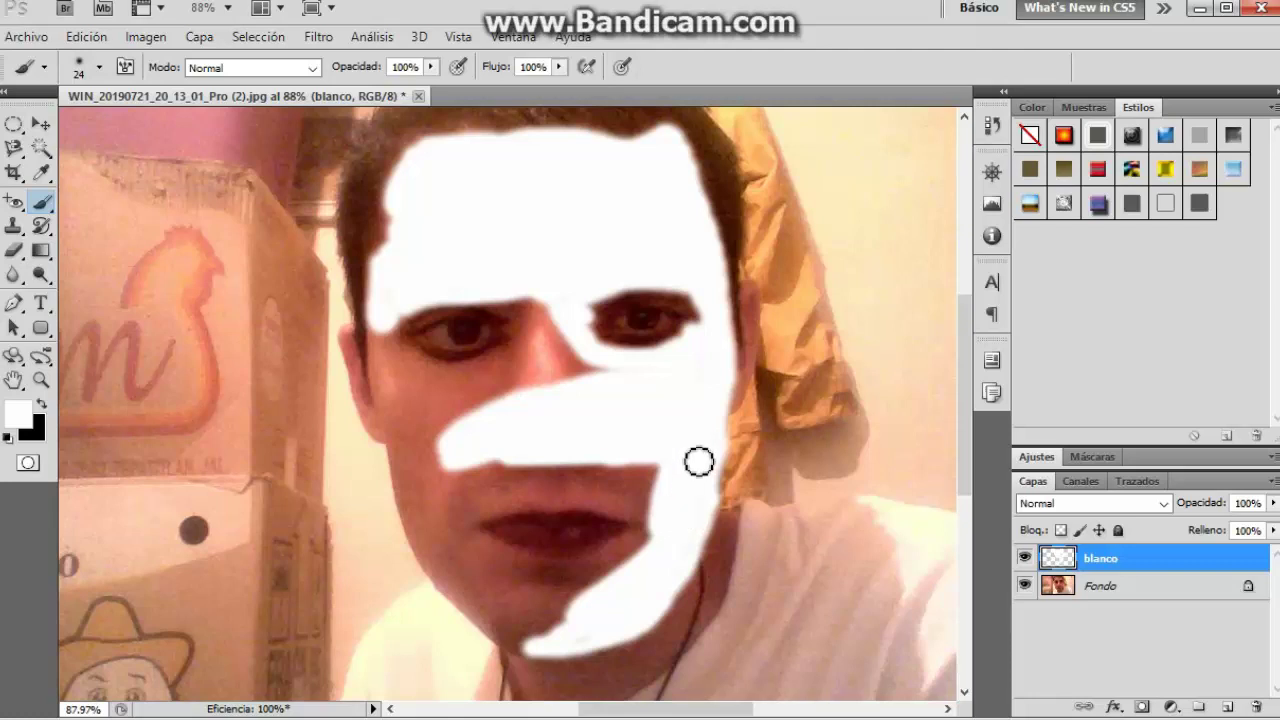
{"action": "mouse_move", "coordinate": [674, 478]}
{"action": "left_mouse_down"}
{"action": "mouse_move", "coordinate": [470, 476]}
{"action": "mouse_move", "coordinate": [668, 479]}
{"action": "mouse_move", "coordinate": [603, 494]}
{"action": "mouse_move", "coordinate": [503, 471]}
{"action": "mouse_move", "coordinate": [657, 494]}
{"action": "mouse_move", "coordinate": [535, 468]}
{"action": "mouse_move", "coordinate": [531, 409]}
{"action": "mouse_move", "coordinate": [631, 383]}
{"action": "mouse_move", "coordinate": [476, 417]}
{"action": "mouse_move", "coordinate": [560, 386]}
{"action": "mouse_move", "coordinate": [574, 354]}
{"action": "mouse_move", "coordinate": [546, 297]}
{"action": "mouse_move", "coordinate": [588, 369]}
{"action": "mouse_move", "coordinate": [538, 310]}
{"action": "left_mouse_up"}
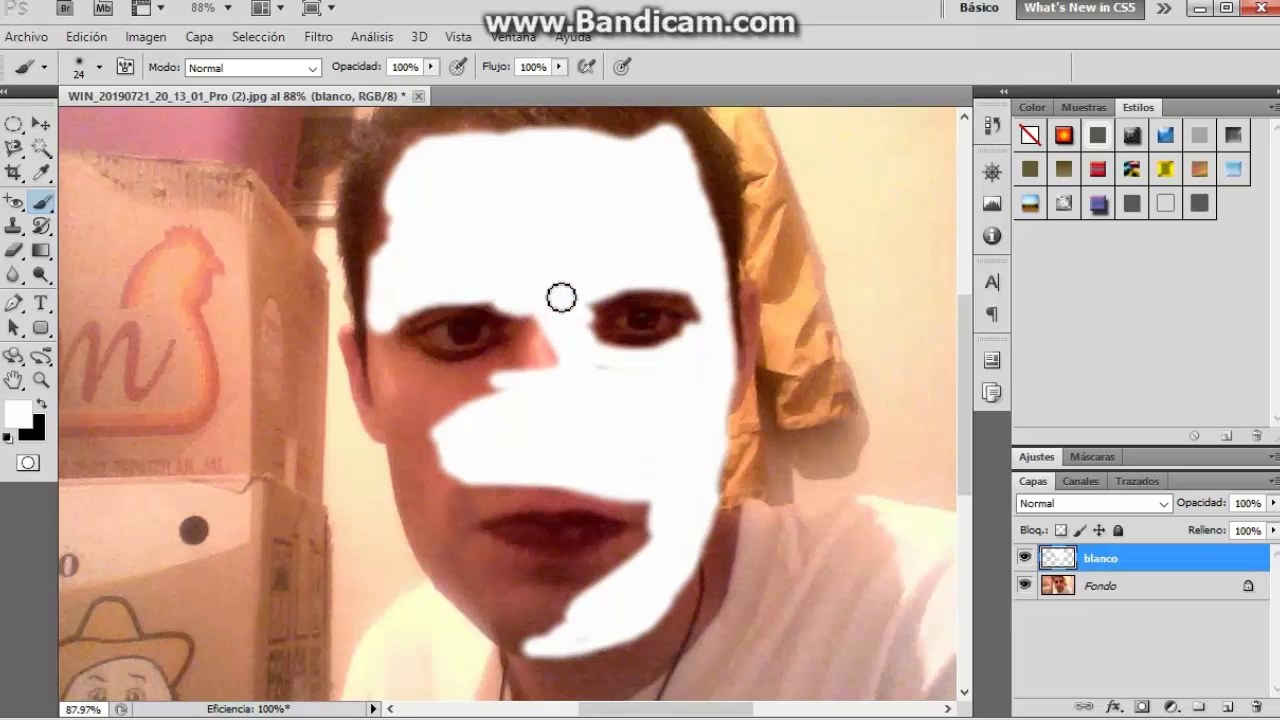
{"action": "mouse_move", "coordinate": [586, 322]}
{"action": "left_mouse_down"}
{"action": "mouse_move", "coordinate": [574, 371]}
{"action": "mouse_move", "coordinate": [609, 380]}
{"action": "mouse_move", "coordinate": [545, 359]}
{"action": "mouse_move", "coordinate": [543, 314]}
{"action": "mouse_move", "coordinate": [534, 371]}
{"action": "mouse_move", "coordinate": [534, 331]}
{"action": "mouse_move", "coordinate": [526, 377]}
{"action": "mouse_move", "coordinate": [477, 414]}
{"action": "mouse_move", "coordinate": [527, 340]}
{"action": "mouse_move", "coordinate": [480, 437]}
{"action": "mouse_move", "coordinate": [449, 434]}
{"action": "mouse_move", "coordinate": [513, 374]}
{"action": "mouse_move", "coordinate": [491, 374]}
{"action": "mouse_move", "coordinate": [431, 437]}
{"action": "mouse_move", "coordinate": [454, 471]}
{"action": "mouse_move", "coordinate": [442, 463]}
{"action": "left_mouse_up"}
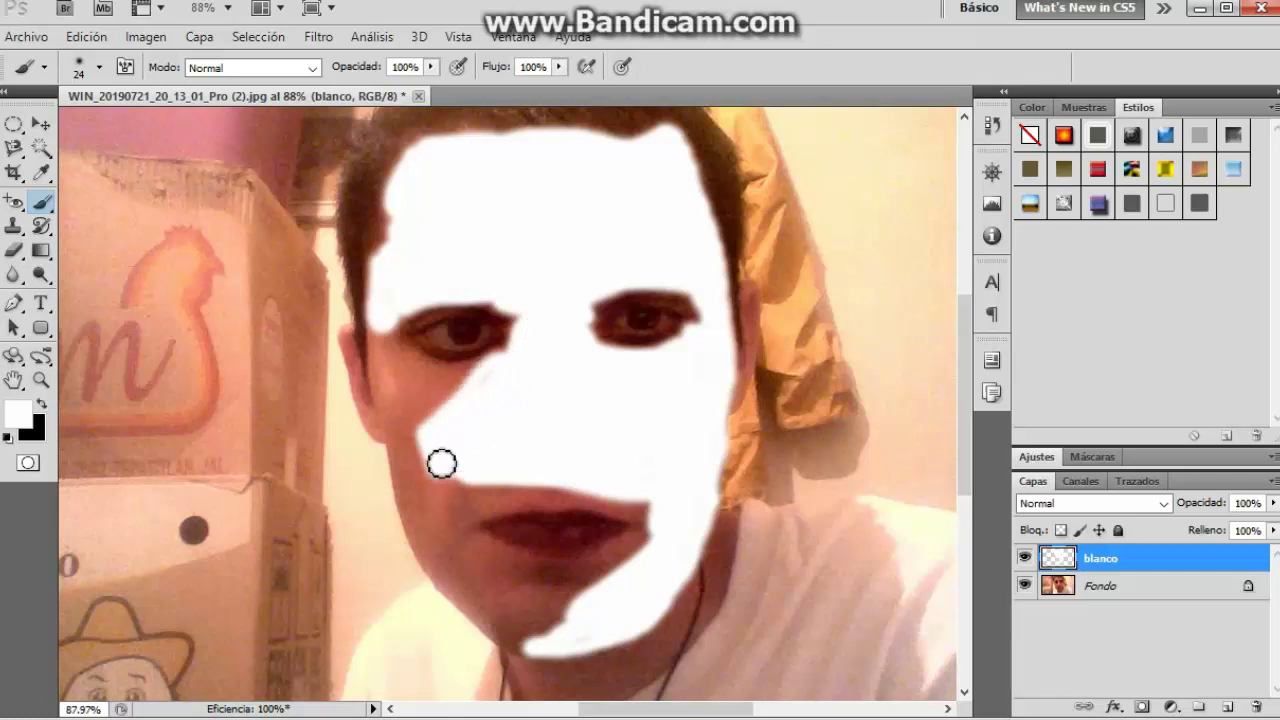
Step: Undo a stray stroke, then whiten the left cheek, forehead specks, and above the upper lip
{"action": "key", "text": "ctrl+z"}
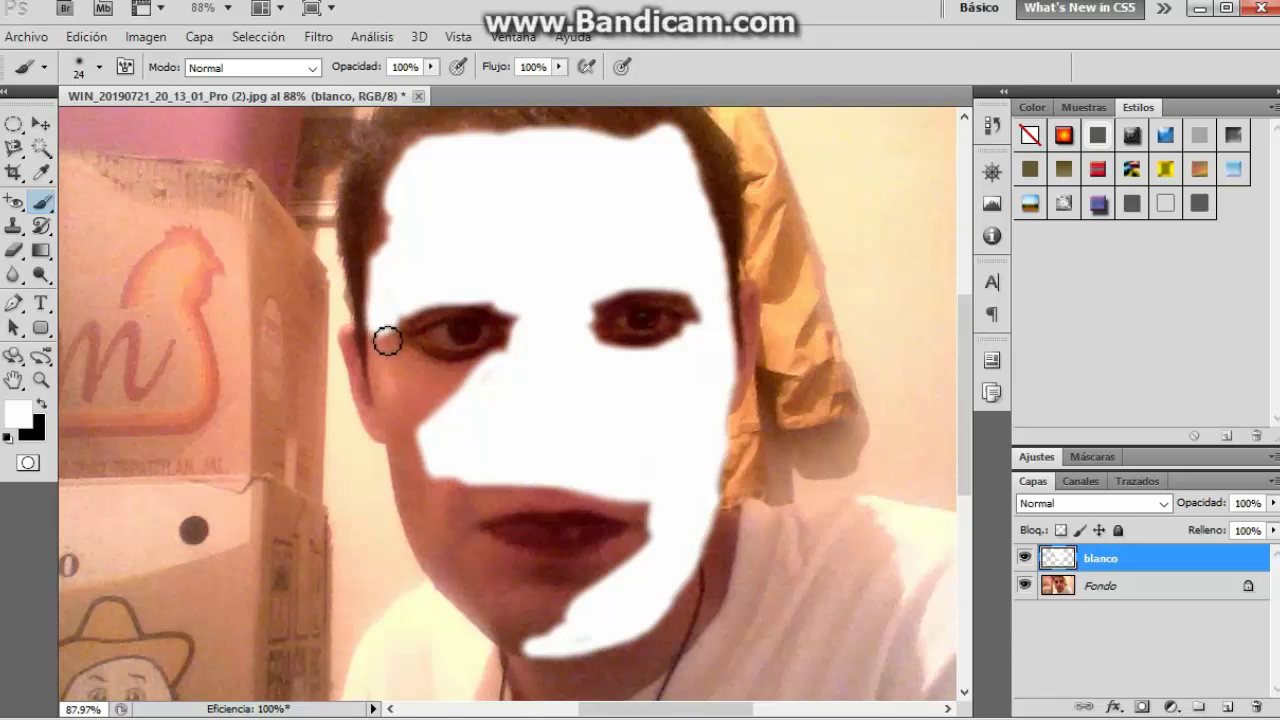
{"action": "mouse_move", "coordinate": [388, 341]}
{"action": "left_mouse_down"}
{"action": "mouse_move", "coordinate": [406, 380]}
{"action": "mouse_move", "coordinate": [474, 406]}
{"action": "mouse_move", "coordinate": [420, 391]}
{"action": "mouse_move", "coordinate": [469, 395]}
{"action": "left_mouse_up"}
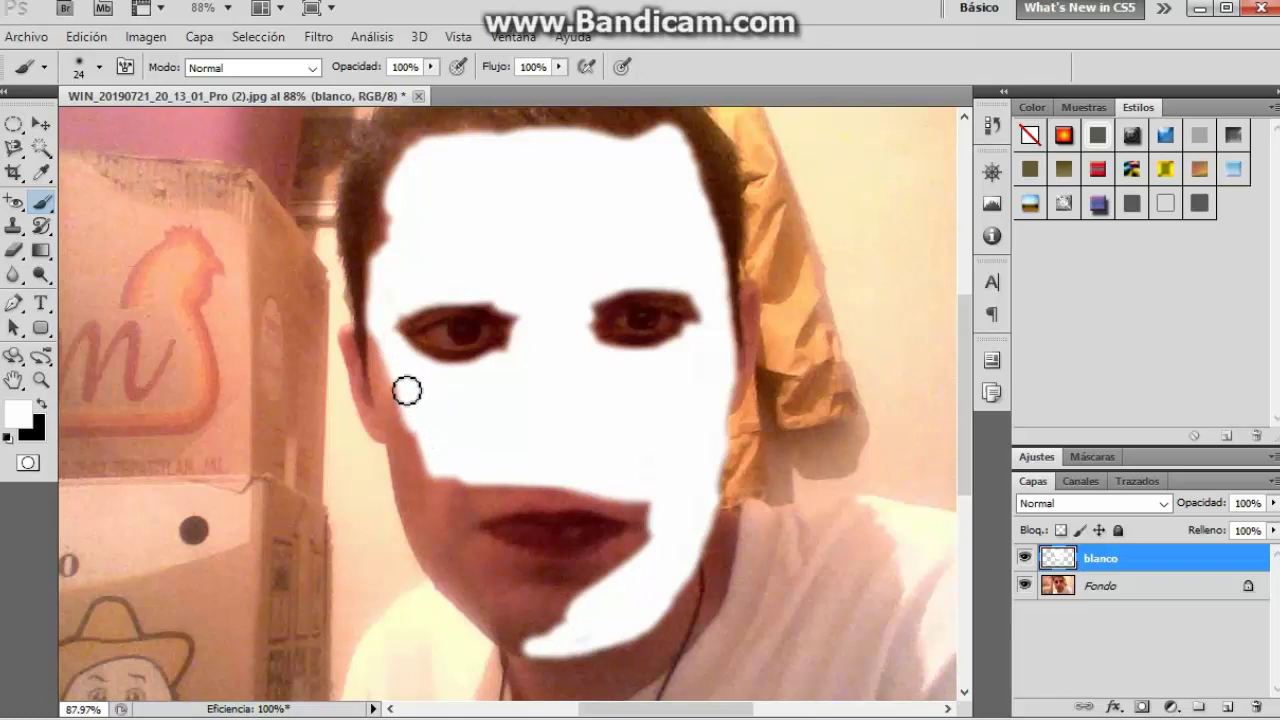
{"action": "left_click_drag", "start_coordinate": [383, 350], "coordinate": [440, 465]}
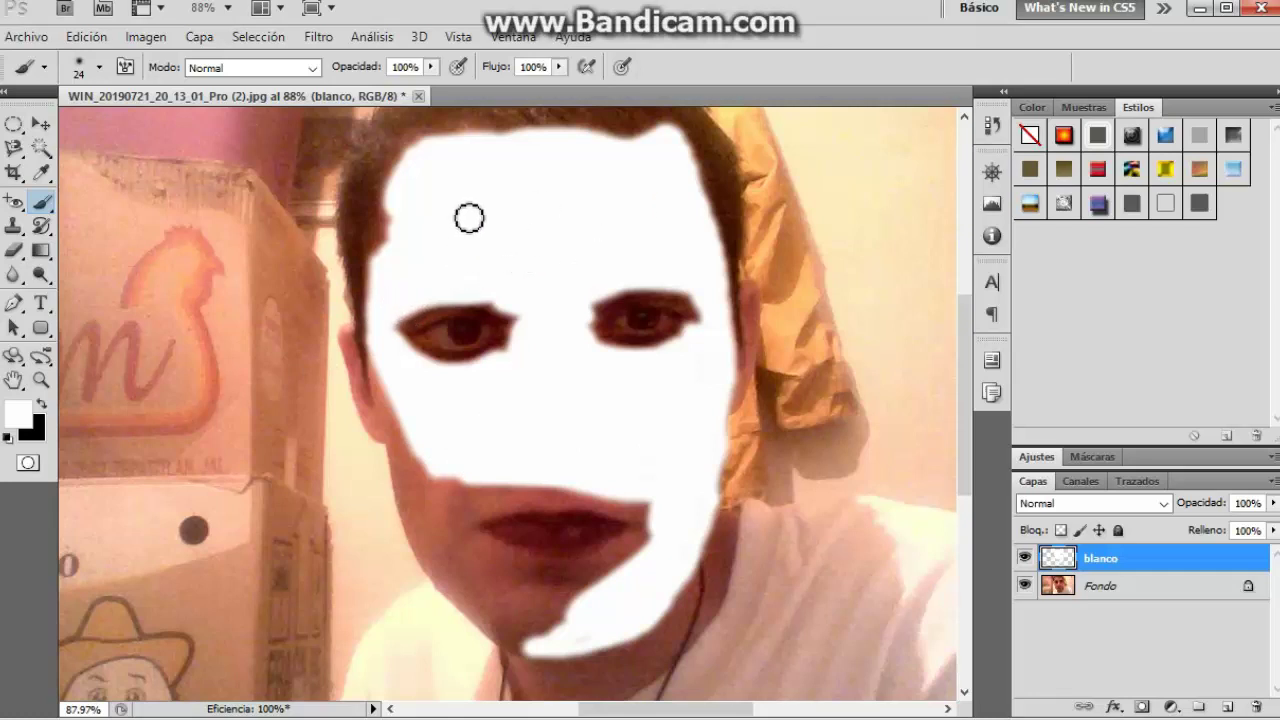
{"action": "left_click_drag", "start_coordinate": [469, 217], "coordinate": [540, 217]}
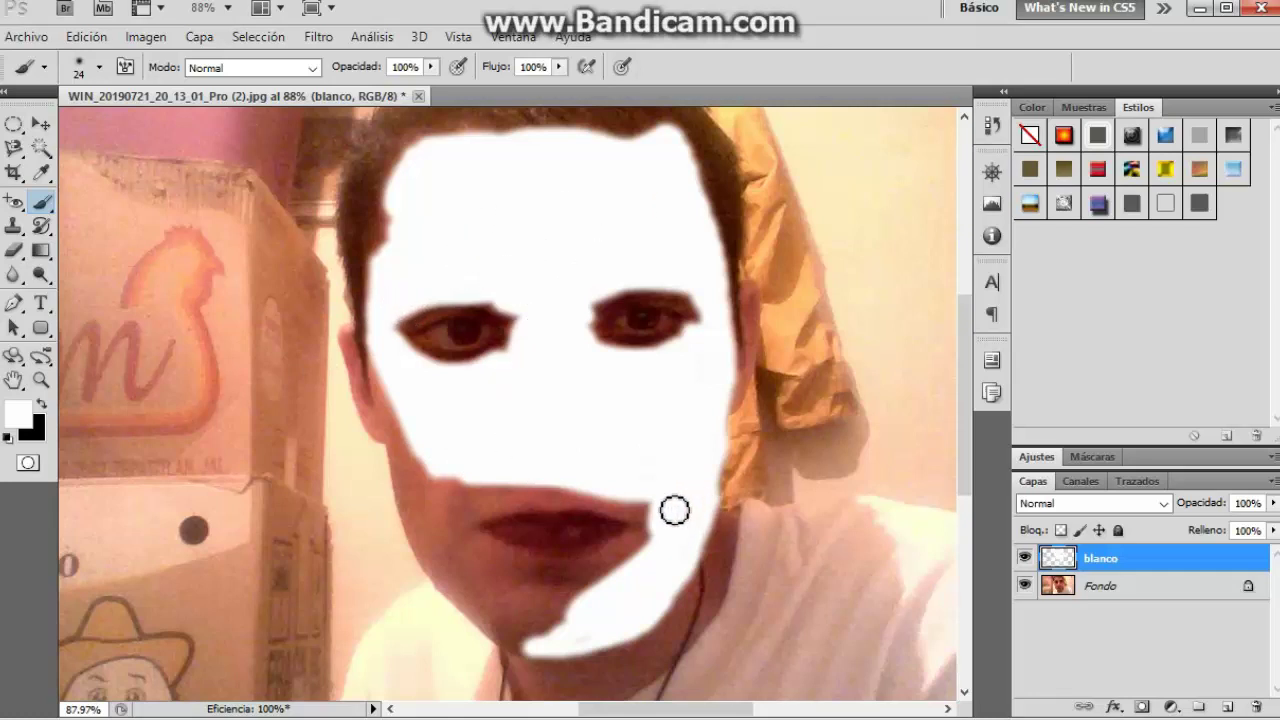
{"action": "mouse_move", "coordinate": [645, 509]}
{"action": "left_mouse_down"}
{"action": "mouse_move", "coordinate": [526, 491]}
{"action": "mouse_move", "coordinate": [454, 500]}
{"action": "mouse_move", "coordinate": [469, 484]}
{"action": "mouse_move", "coordinate": [449, 489]}
{"action": "mouse_move", "coordinate": [457, 520]}
{"action": "mouse_move", "coordinate": [488, 502]}
{"action": "mouse_move", "coordinate": [457, 516]}
{"action": "left_mouse_up"}
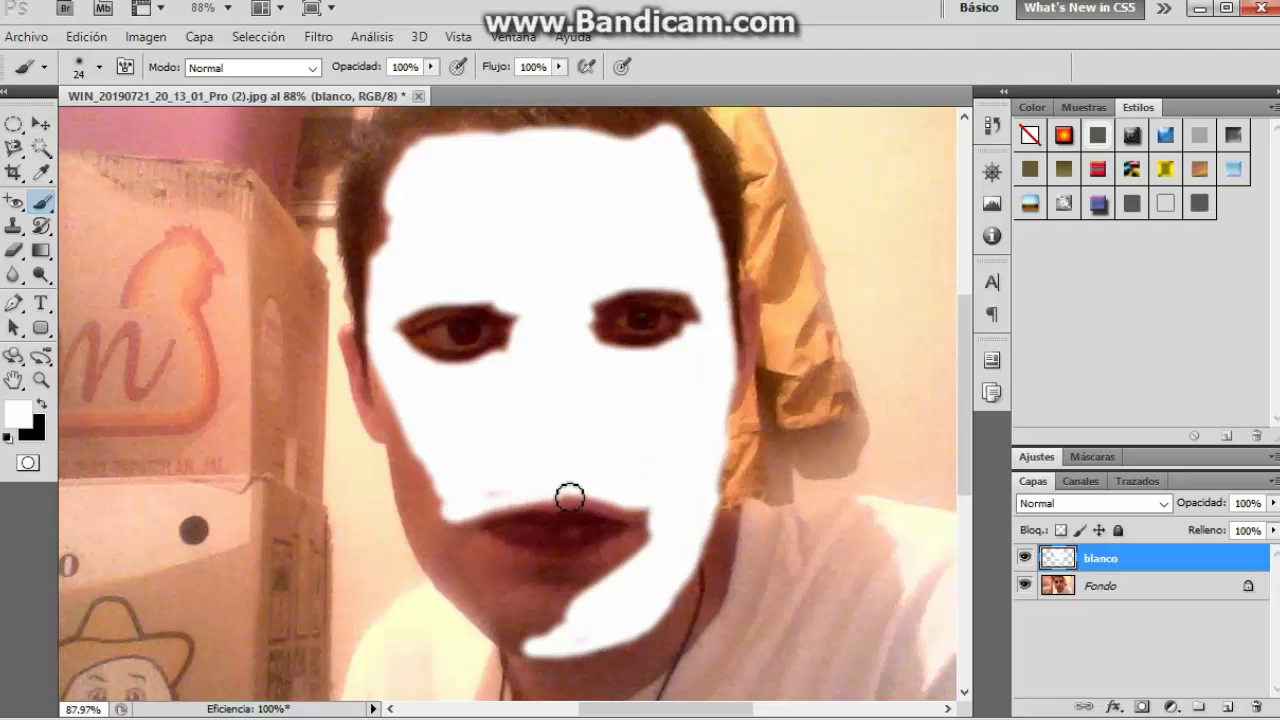
Step: Paint white over the upper-lip streak, the right lip corner, and the chin's left and lower edges
{"action": "mouse_move", "coordinate": [569, 497]}
{"action": "left_mouse_down"}
{"action": "mouse_move", "coordinate": [486, 500]}
{"action": "mouse_move", "coordinate": [574, 494]}
{"action": "mouse_move", "coordinate": [650, 514]}
{"action": "left_mouse_up"}
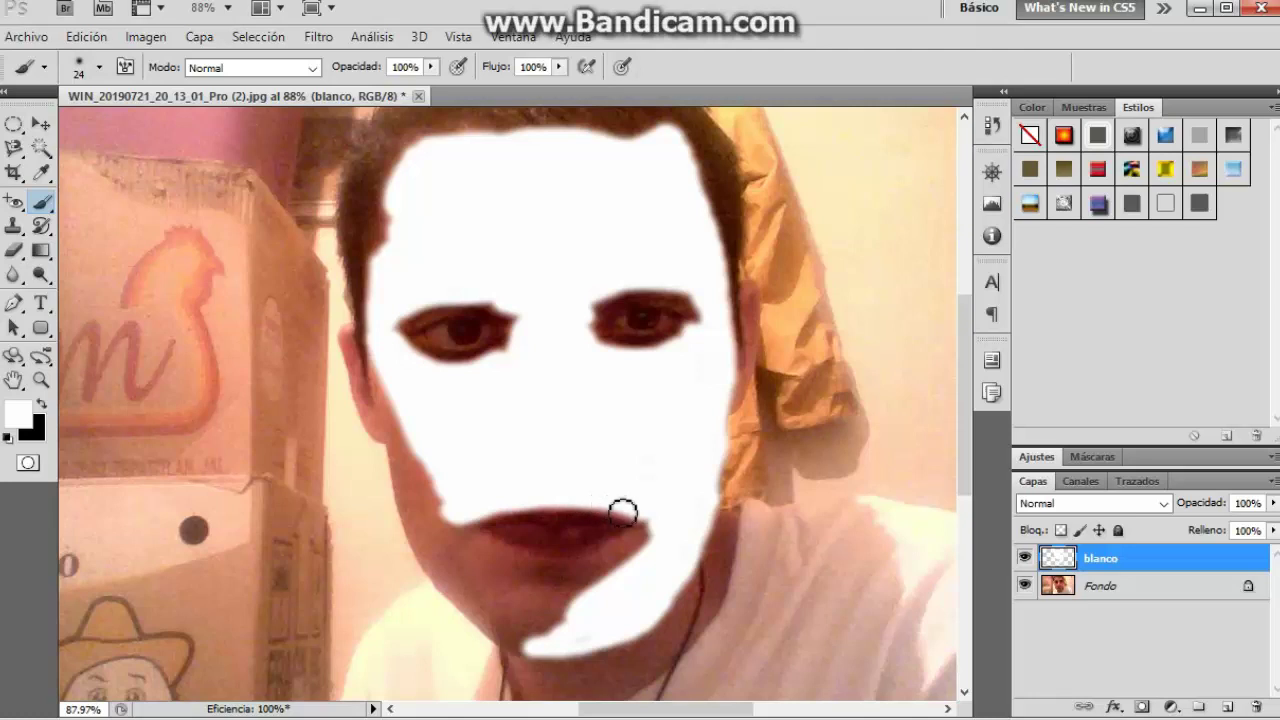
{"action": "mouse_move", "coordinate": [636, 517]}
{"action": "left_mouse_down"}
{"action": "mouse_move", "coordinate": [646, 543]}
{"action": "mouse_move", "coordinate": [654, 528]}
{"action": "mouse_move", "coordinate": [608, 580]}
{"action": "mouse_move", "coordinate": [643, 549]}
{"action": "mouse_move", "coordinate": [567, 580]}
{"action": "mouse_move", "coordinate": [586, 600]}
{"action": "mouse_move", "coordinate": [543, 611]}
{"action": "mouse_move", "coordinate": [557, 600]}
{"action": "mouse_move", "coordinate": [537, 623]}
{"action": "mouse_move", "coordinate": [577, 606]}
{"action": "mouse_move", "coordinate": [540, 642]}
{"action": "mouse_move", "coordinate": [589, 597]}
{"action": "mouse_move", "coordinate": [523, 583]}
{"action": "mouse_move", "coordinate": [462, 534]}
{"action": "mouse_move", "coordinate": [560, 583]}
{"action": "mouse_move", "coordinate": [510, 566]}
{"action": "left_mouse_up"}
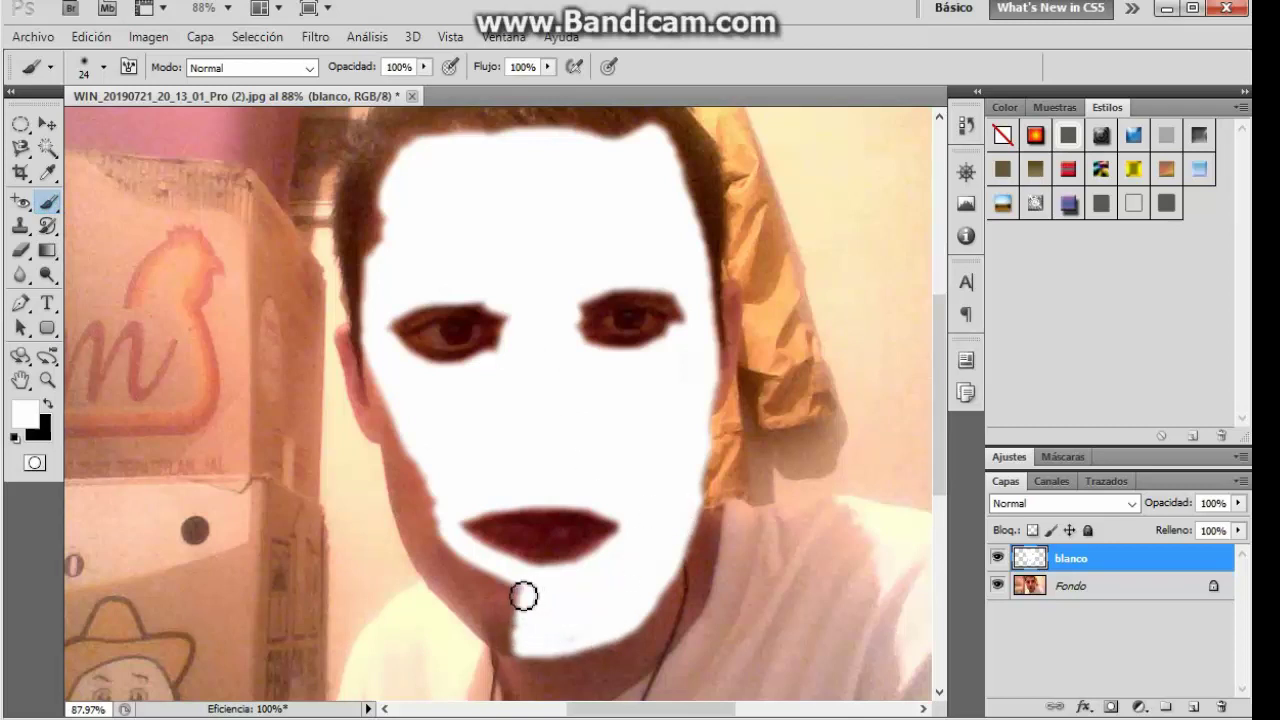
{"action": "mouse_move", "coordinate": [522, 609]}
{"action": "left_mouse_down"}
{"action": "mouse_move", "coordinate": [511, 595]}
{"action": "mouse_move", "coordinate": [523, 663]}
{"action": "mouse_move", "coordinate": [494, 618]}
{"action": "mouse_move", "coordinate": [491, 580]}
{"action": "mouse_move", "coordinate": [506, 640]}
{"action": "mouse_move", "coordinate": [446, 574]}
{"action": "mouse_move", "coordinate": [523, 617]}
{"action": "mouse_move", "coordinate": [477, 571]}
{"action": "mouse_move", "coordinate": [457, 569]}
{"action": "mouse_move", "coordinate": [474, 586]}
{"action": "mouse_move", "coordinate": [464, 583]}
{"action": "left_mouse_up"}
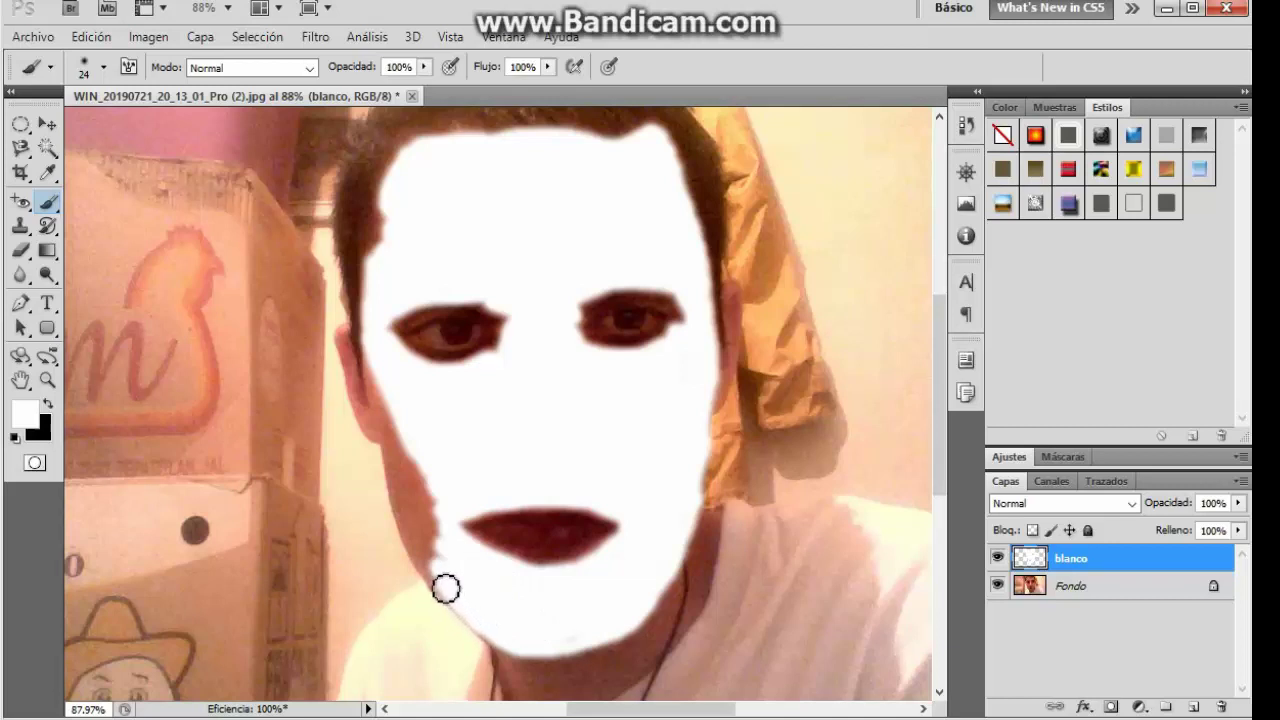
{"action": "mouse_move", "coordinate": [439, 580]}
{"action": "left_mouse_down"}
{"action": "mouse_move", "coordinate": [417, 557]}
{"action": "mouse_move", "coordinate": [476, 617]}
{"action": "mouse_move", "coordinate": [424, 551]}
{"action": "mouse_move", "coordinate": [437, 554]}
{"action": "mouse_move", "coordinate": [431, 483]}
{"action": "mouse_move", "coordinate": [409, 433]}
{"action": "mouse_move", "coordinate": [429, 531]}
{"action": "mouse_move", "coordinate": [379, 365]}
{"action": "mouse_move", "coordinate": [423, 554]}
{"action": "mouse_move", "coordinate": [394, 449]}
{"action": "mouse_move", "coordinate": [386, 457]}
{"action": "left_mouse_up"}
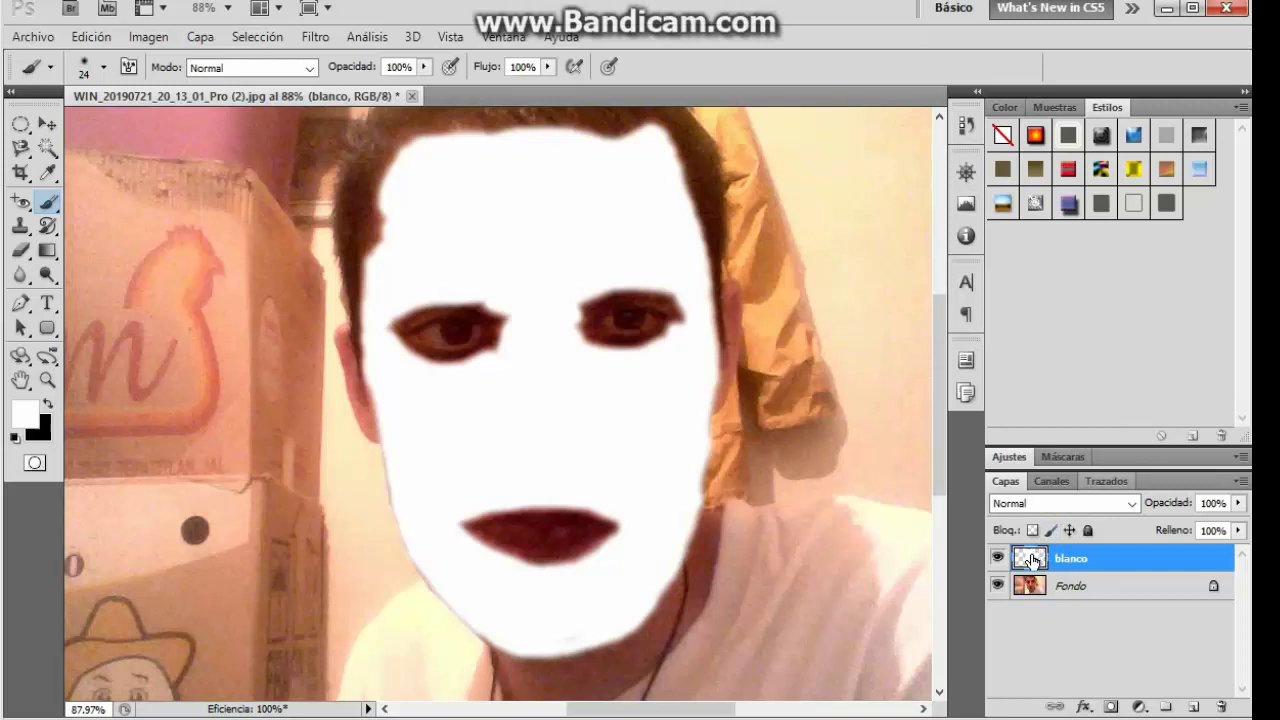
Step: Ctrl+click the blanco layer thumbnail to load its white paint as a selection
{"action": "left_click", "coordinate": [1027, 560], "text": "ctrl"}
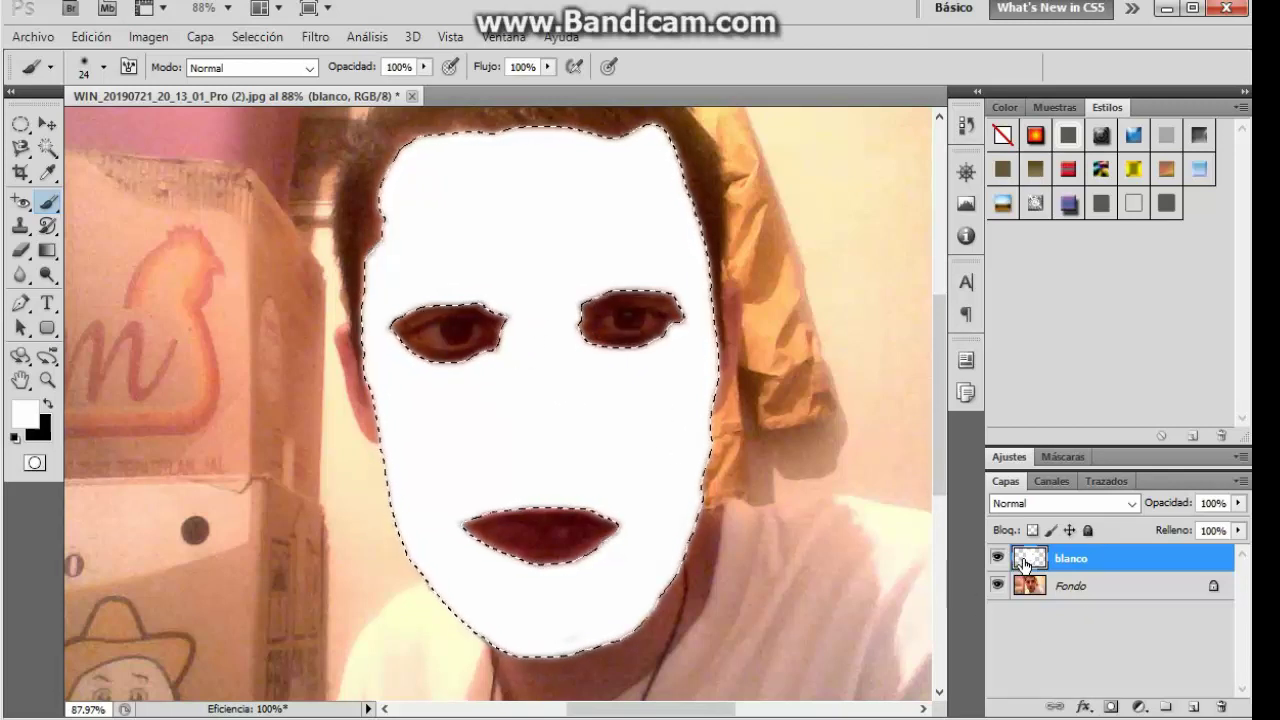
Step: Deselect using the Rectangular Marquee tool, reselect the blanco layer and open its Opacidad slider
{"action": "left_click", "coordinate": [1025, 640]}
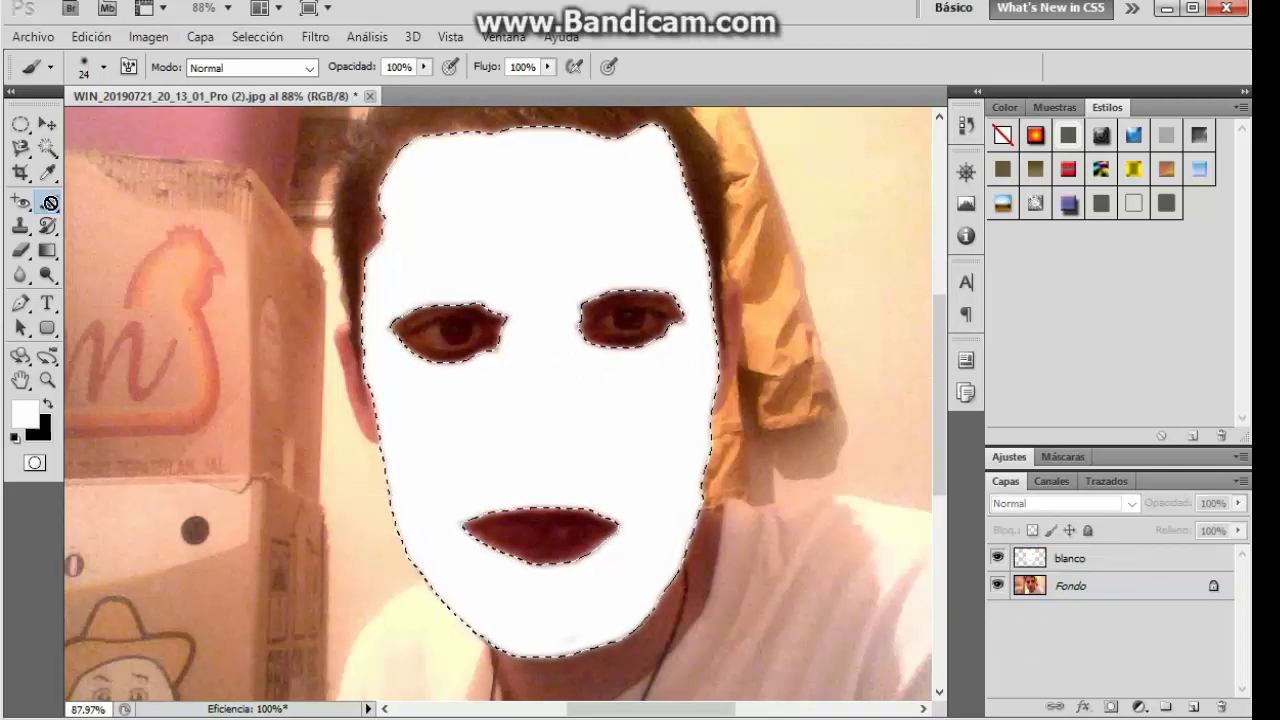
{"action": "left_click", "coordinate": [21, 125]}
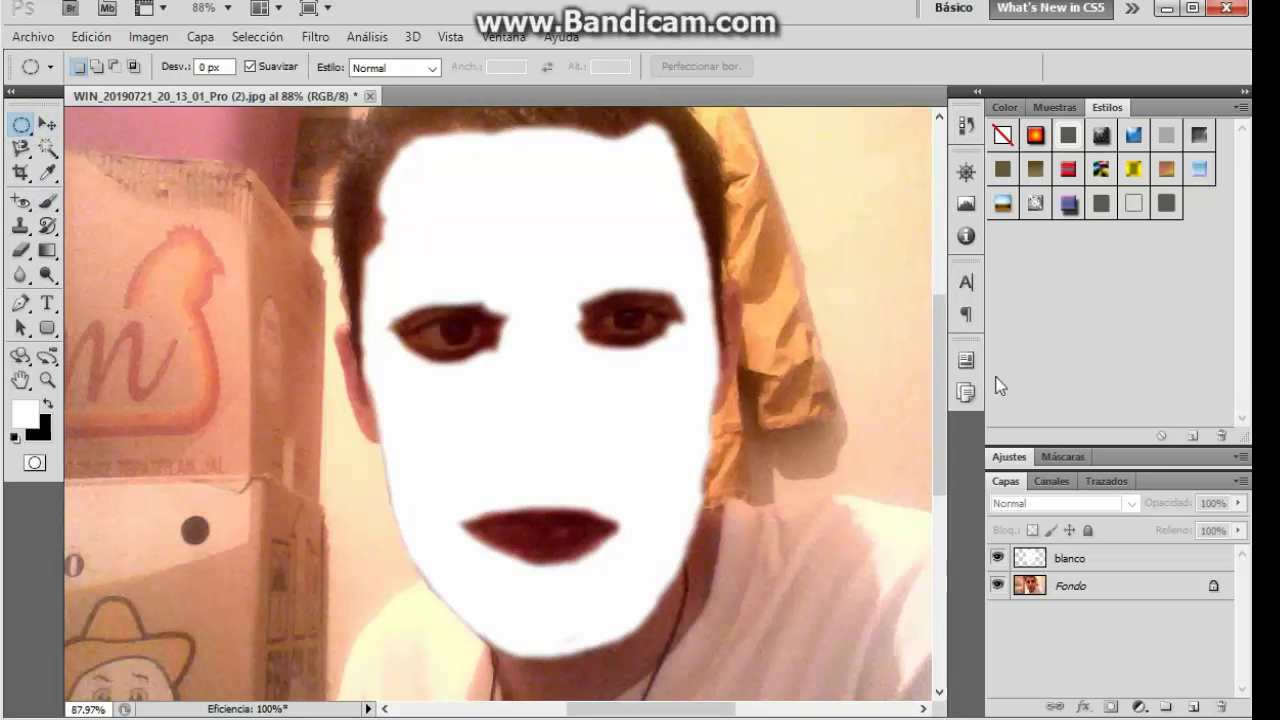
{"action": "left_click", "coordinate": [1027, 592]}
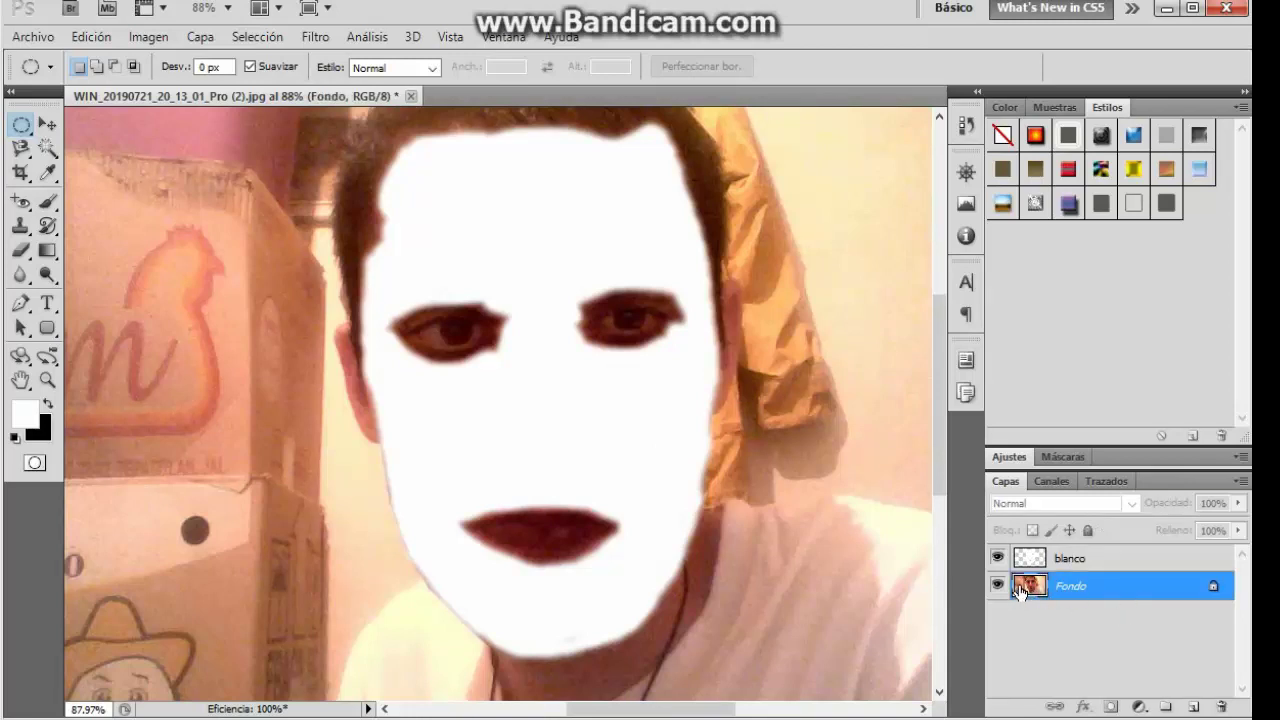
{"action": "left_click", "coordinate": [1028, 564]}
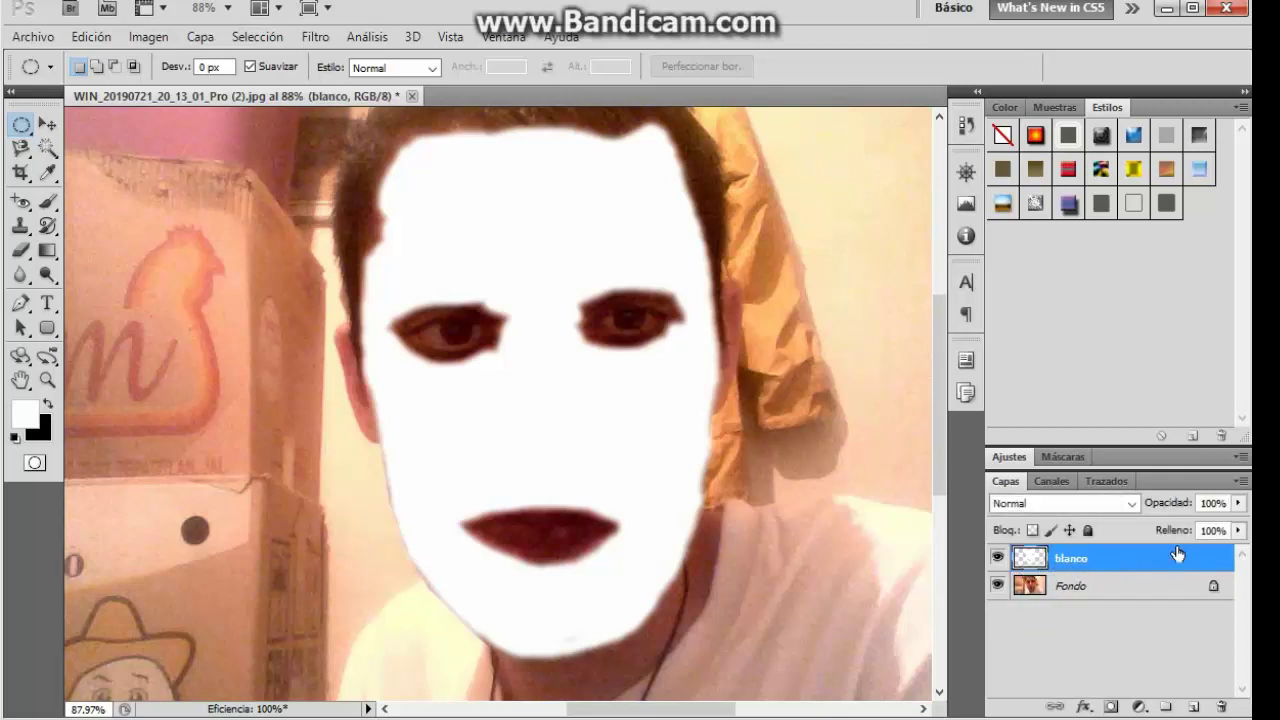
{"action": "left_click", "coordinate": [1238, 504]}
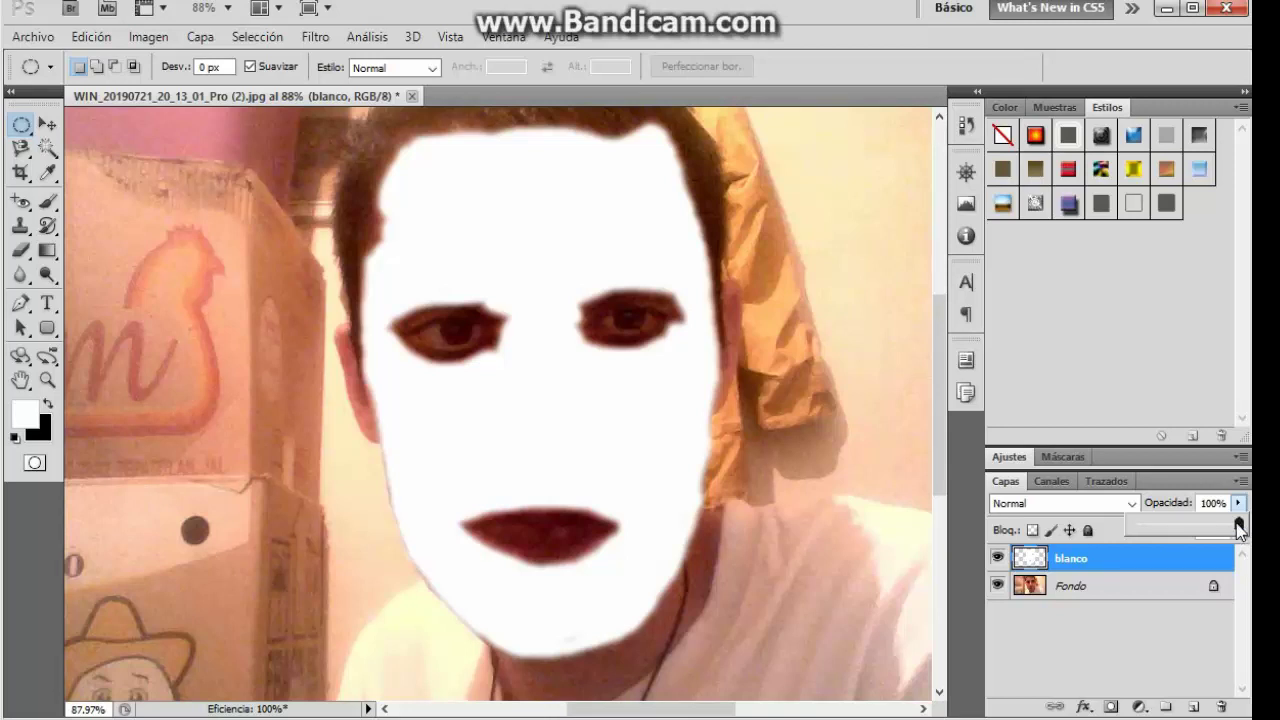
Step: Lower the blanco layer's opacity to 28%, then select the Fondo layer
{"action": "left_click_drag", "start_coordinate": [1238, 528], "coordinate": [1168, 528]}
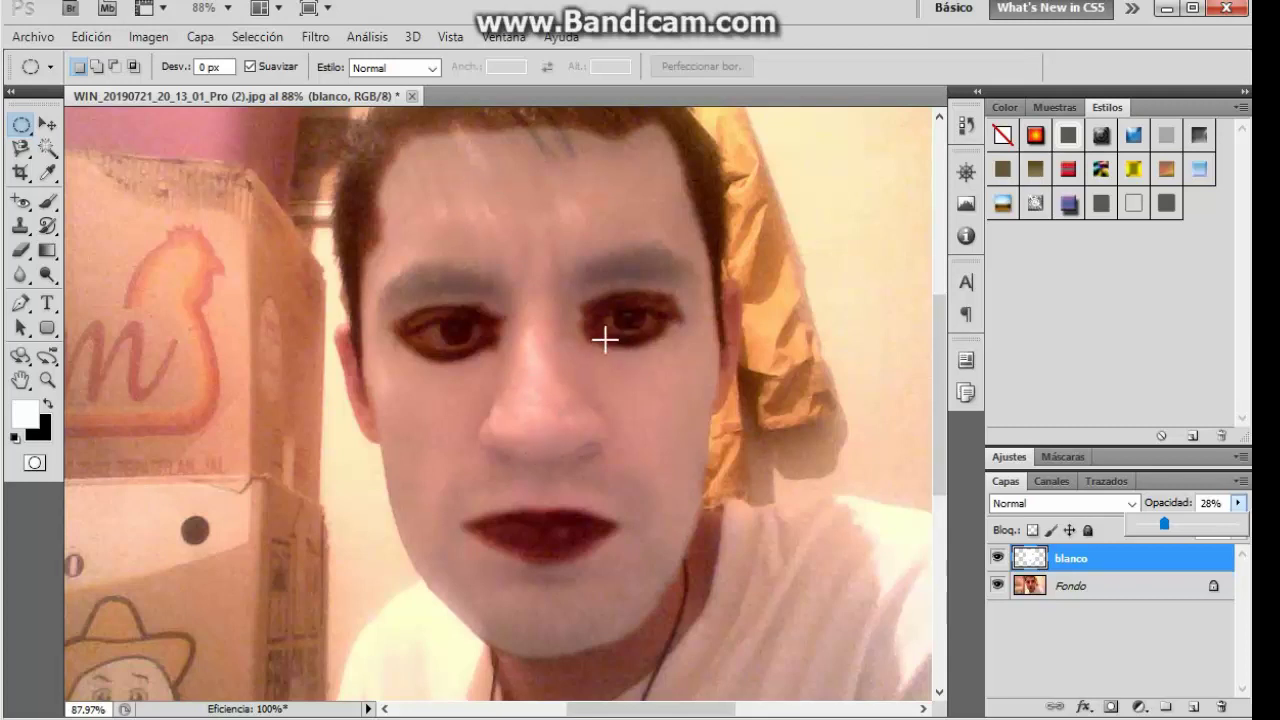
{"action": "left_click", "coordinate": [1026, 594]}
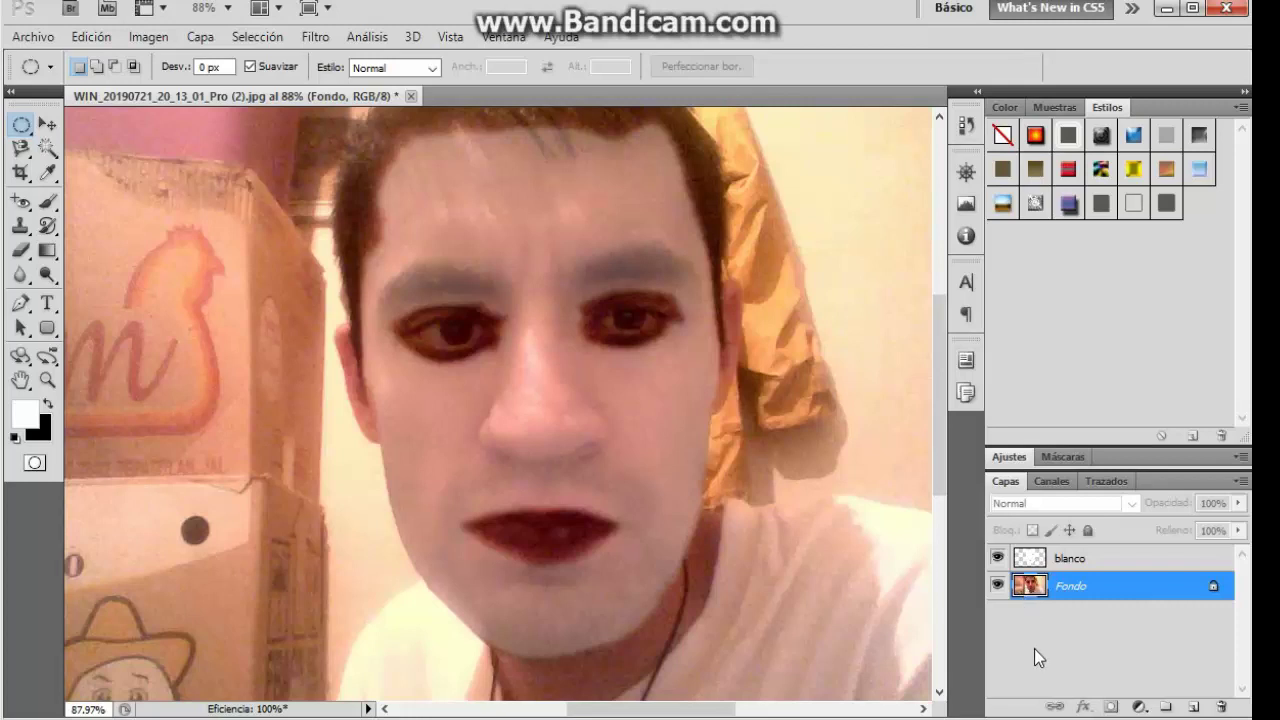
Step: Add a trial Tono/saturación adjustment layer, draining the saturation and then partly restoring it
{"action": "left_click", "coordinate": [1138, 707]}
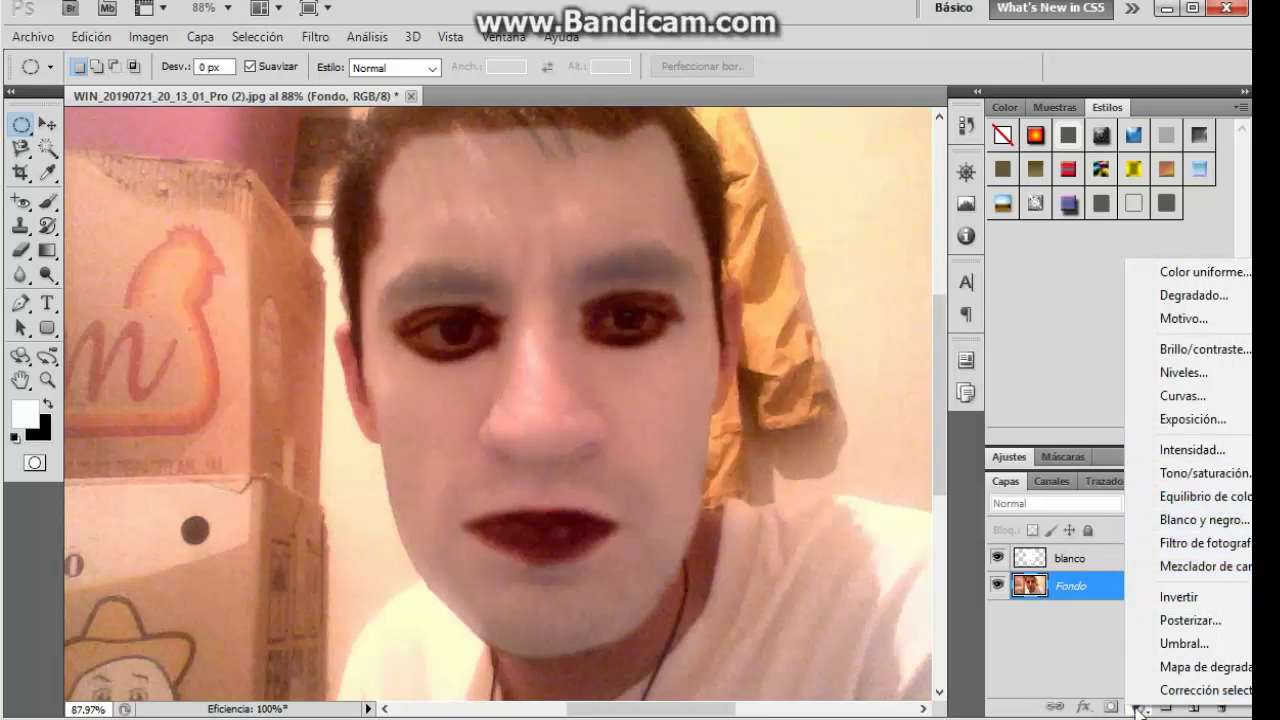
{"action": "left_click", "coordinate": [1138, 708]}
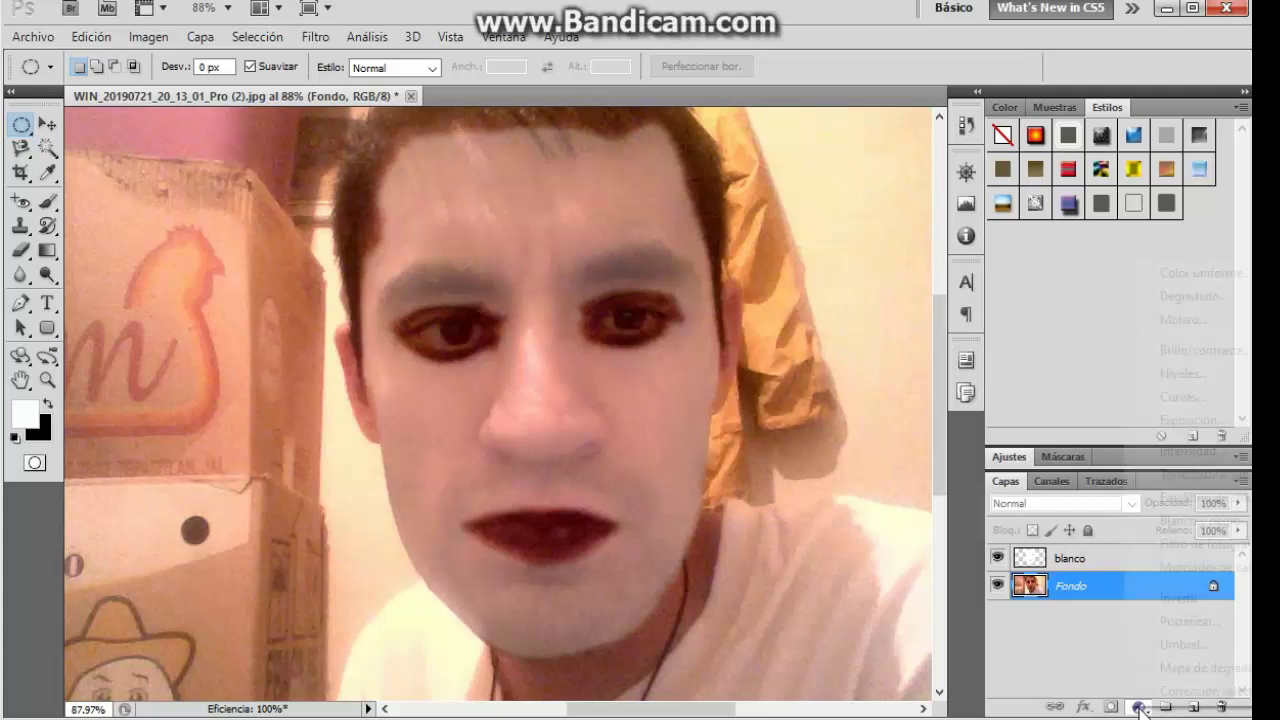
{"action": "left_click", "coordinate": [1138, 708]}
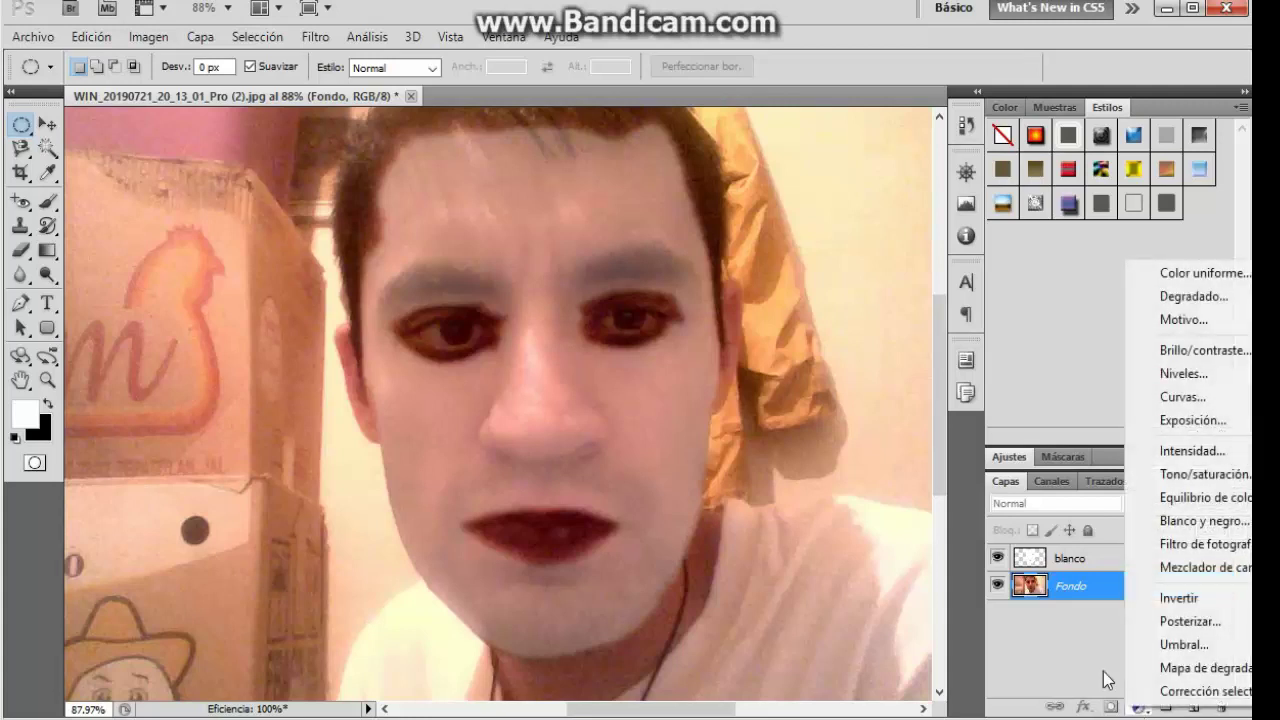
{"action": "left_click", "coordinate": [1107, 680]}
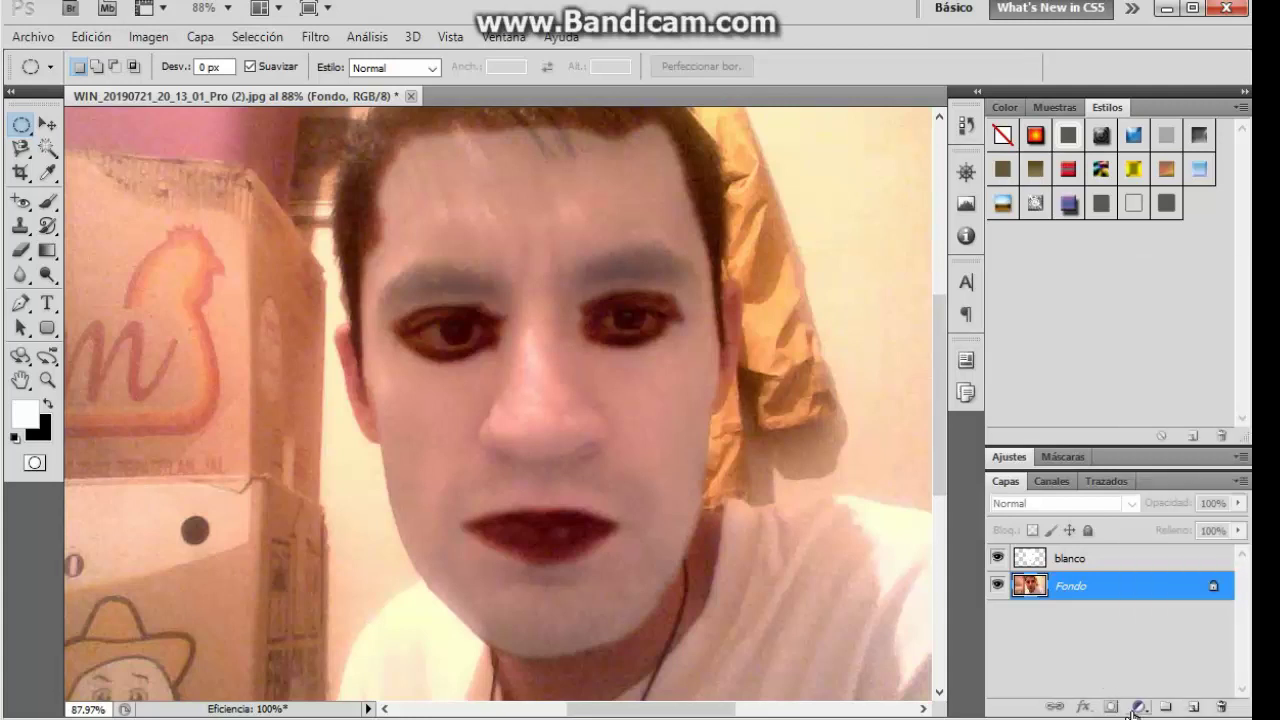
{"action": "left_click", "coordinate": [1138, 708]}
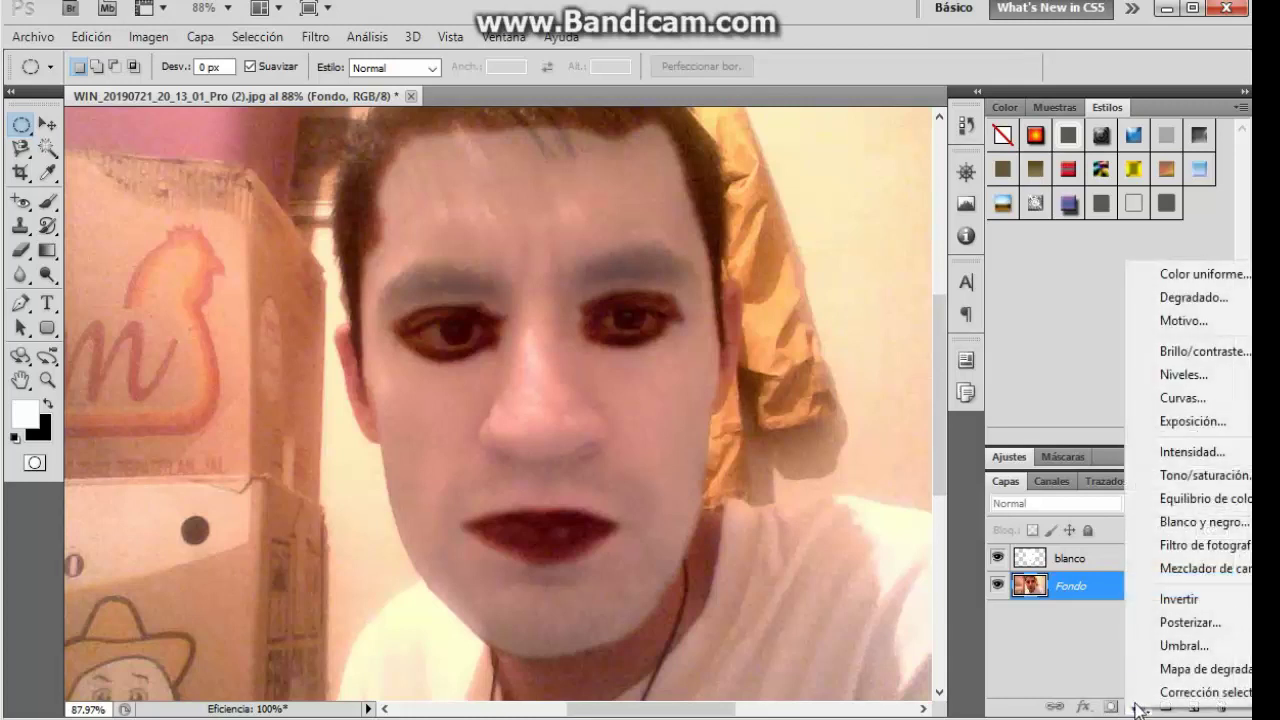
{"action": "left_click", "coordinate": [1178, 475]}
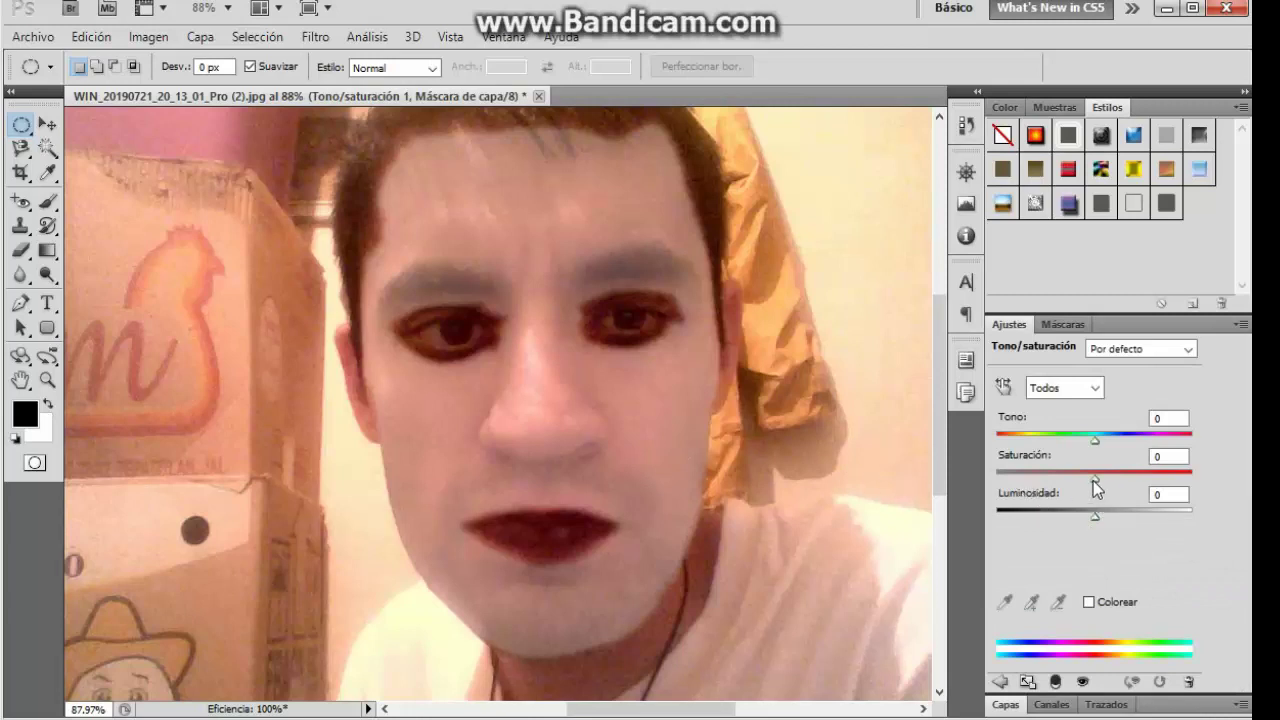
{"action": "left_click_drag", "start_coordinate": [1093, 481], "coordinate": [996, 489]}
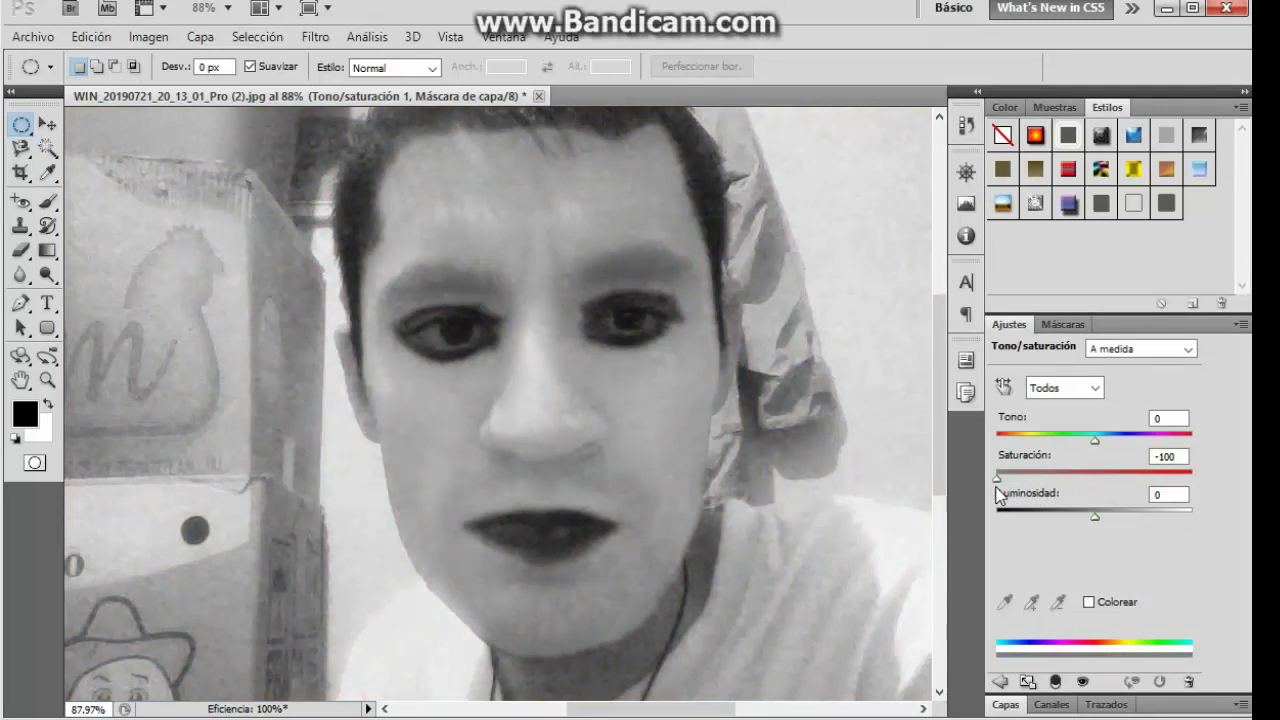
{"action": "left_click_drag", "start_coordinate": [1022, 488], "coordinate": [1093, 498]}
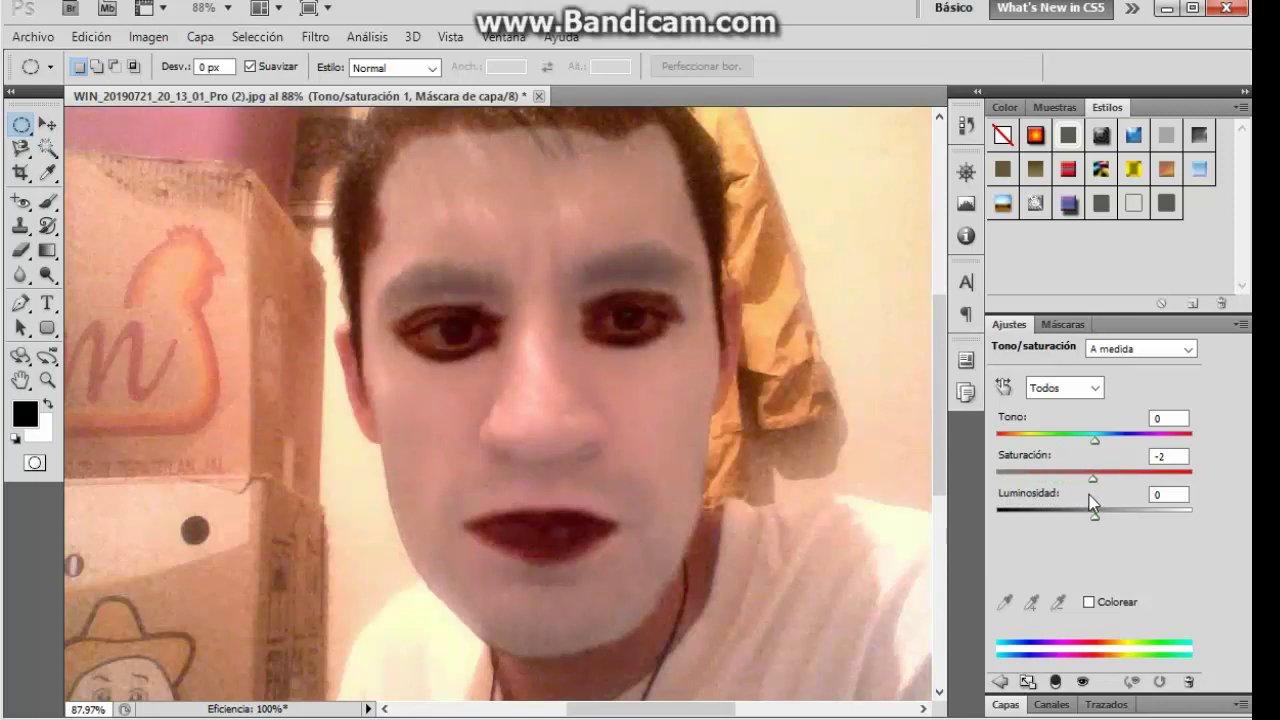
Step: Delete the Tono/saturación 1 layer with Eliminar capa and confirm with Sí
{"action": "left_click", "coordinate": [1006, 704]}
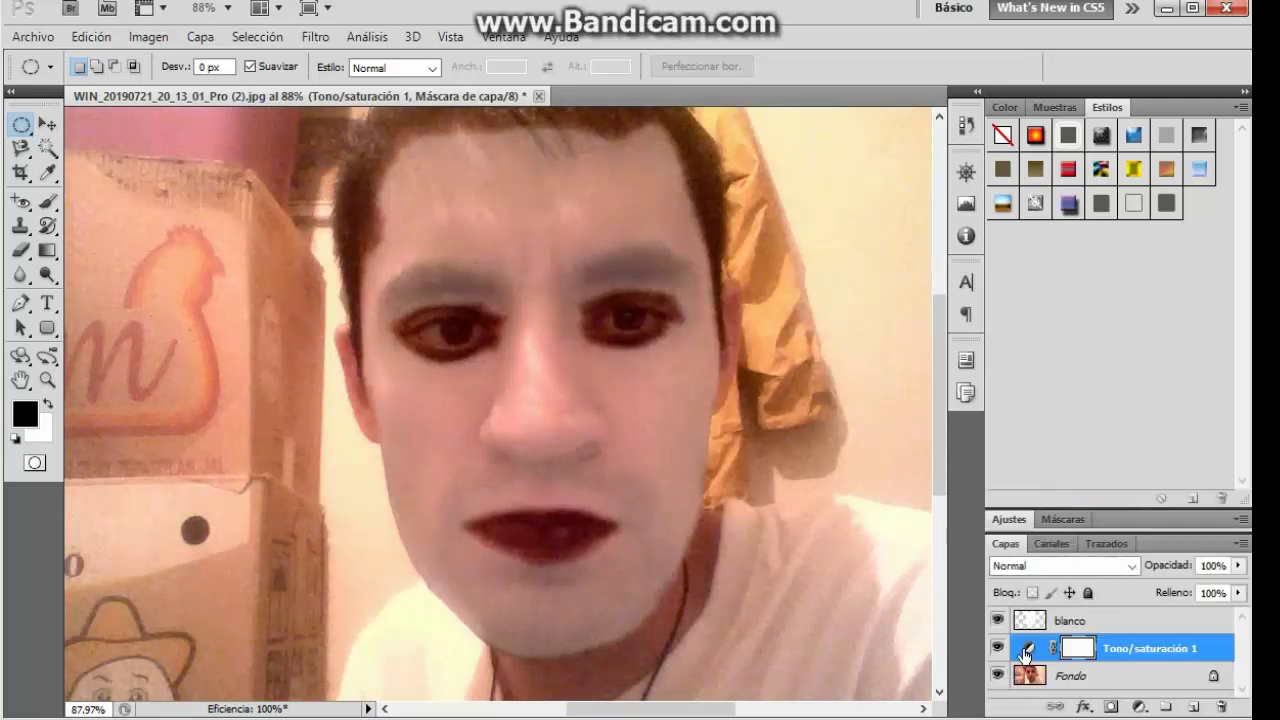
{"action": "right_click", "coordinate": [1122, 643]}
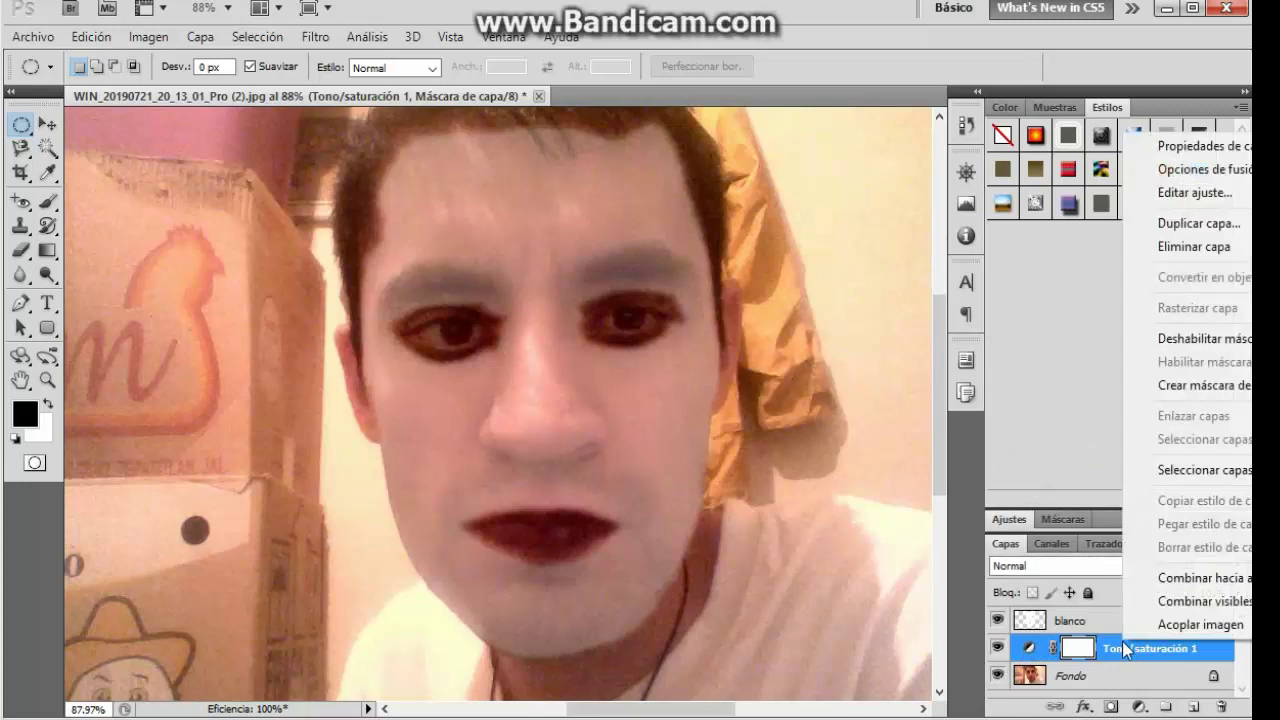
{"action": "left_click", "coordinate": [1190, 247]}
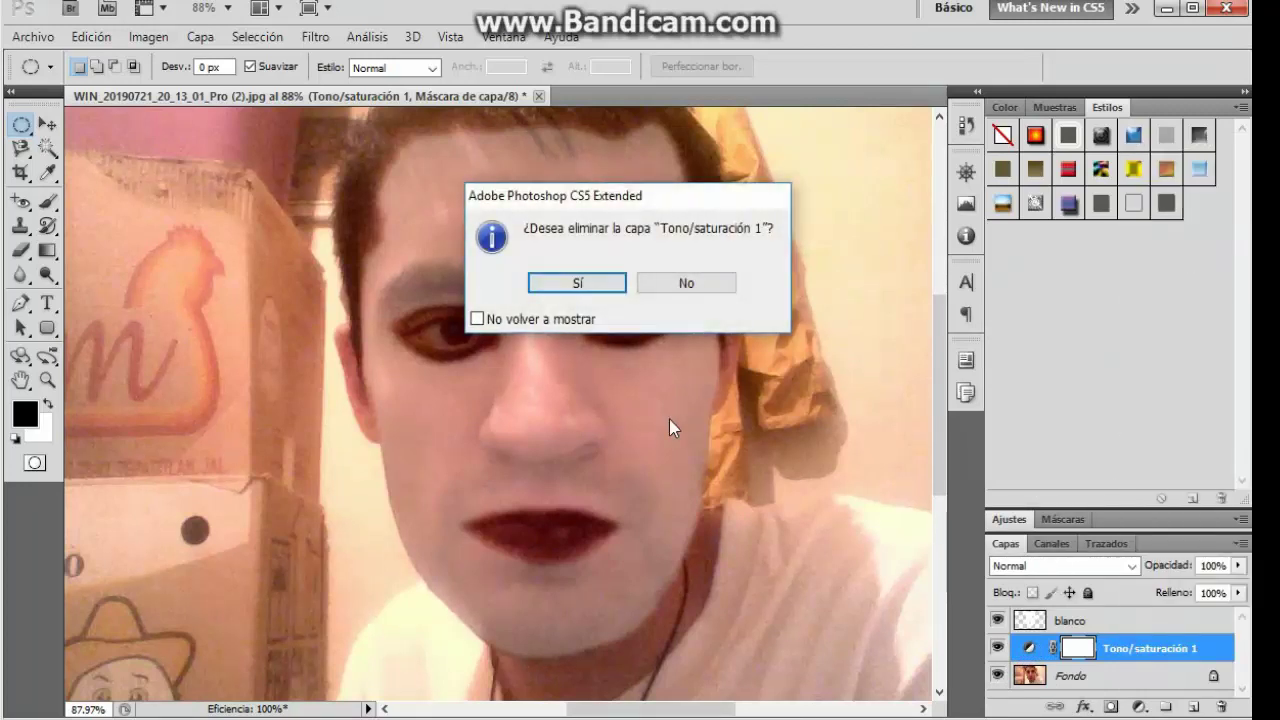
{"action": "left_click", "coordinate": [582, 283]}
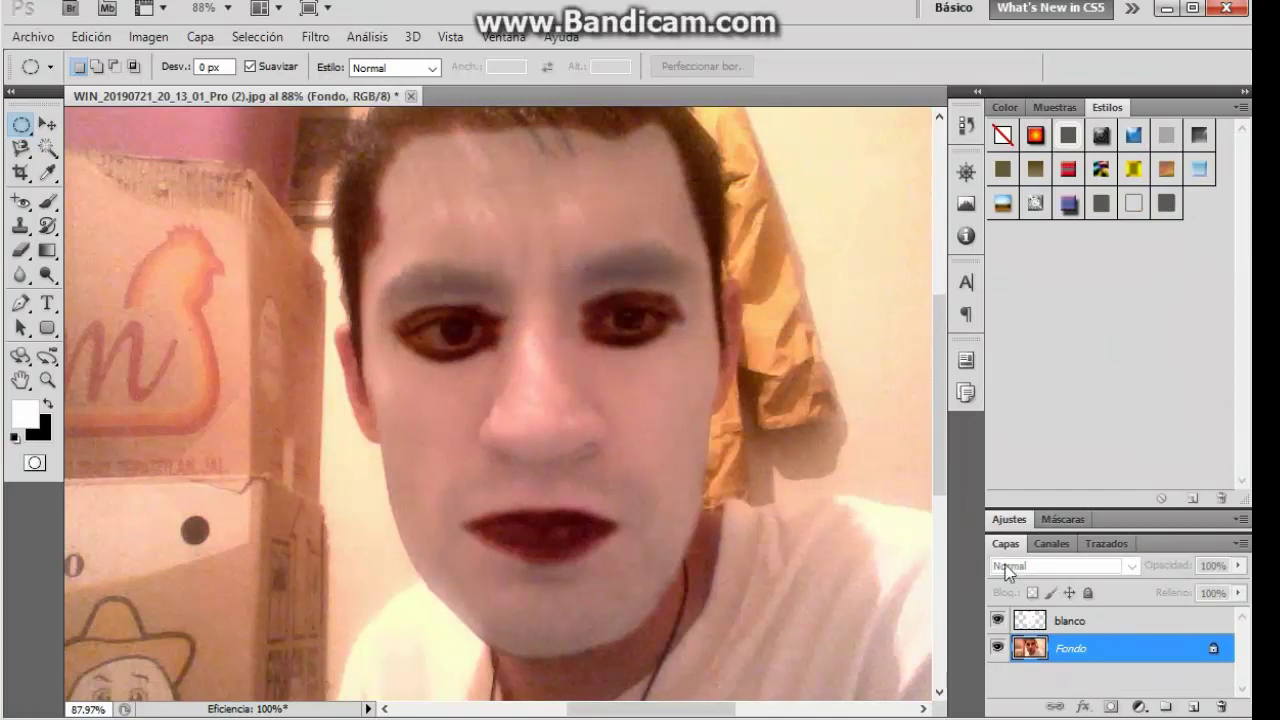
Step: Load the blanco face shape as a selection and make Fondo the active layer
{"action": "left_click", "coordinate": [1028, 622]}
{"action": "left_click", "coordinate": [1028, 650]}
{"action": "left_click", "coordinate": [1028, 622]}
{"action": "left_click", "coordinate": [1028, 624], "text": "ctrl"}
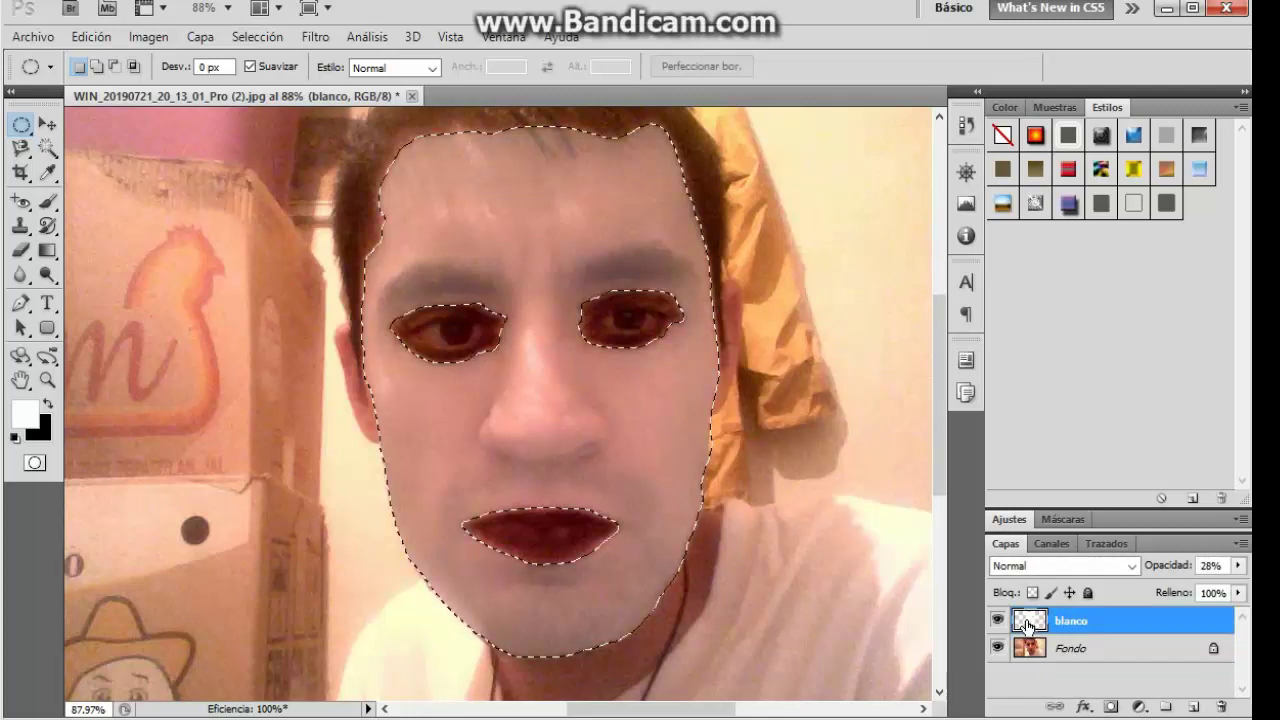
{"action": "left_click", "coordinate": [1029, 652]}
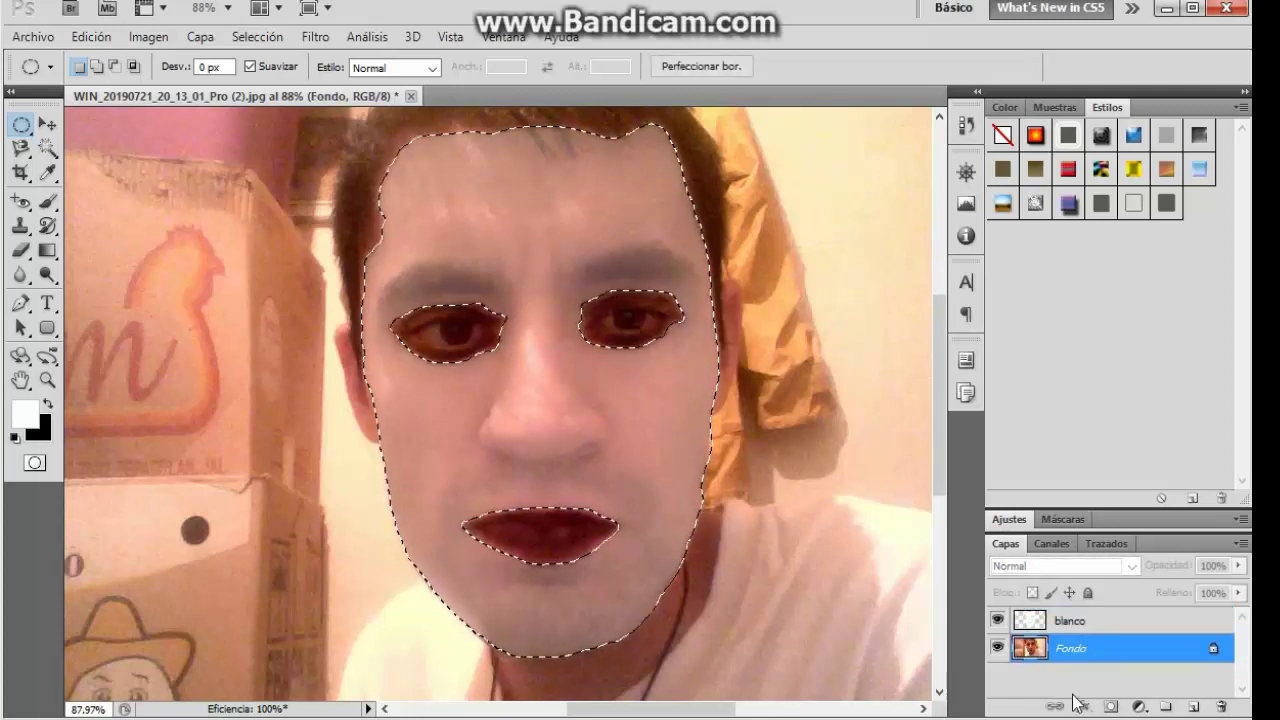
Step: Add a Tono/saturación adjustment layer with Saturación at -100 to grey the face
{"action": "left_click", "coordinate": [1139, 707]}
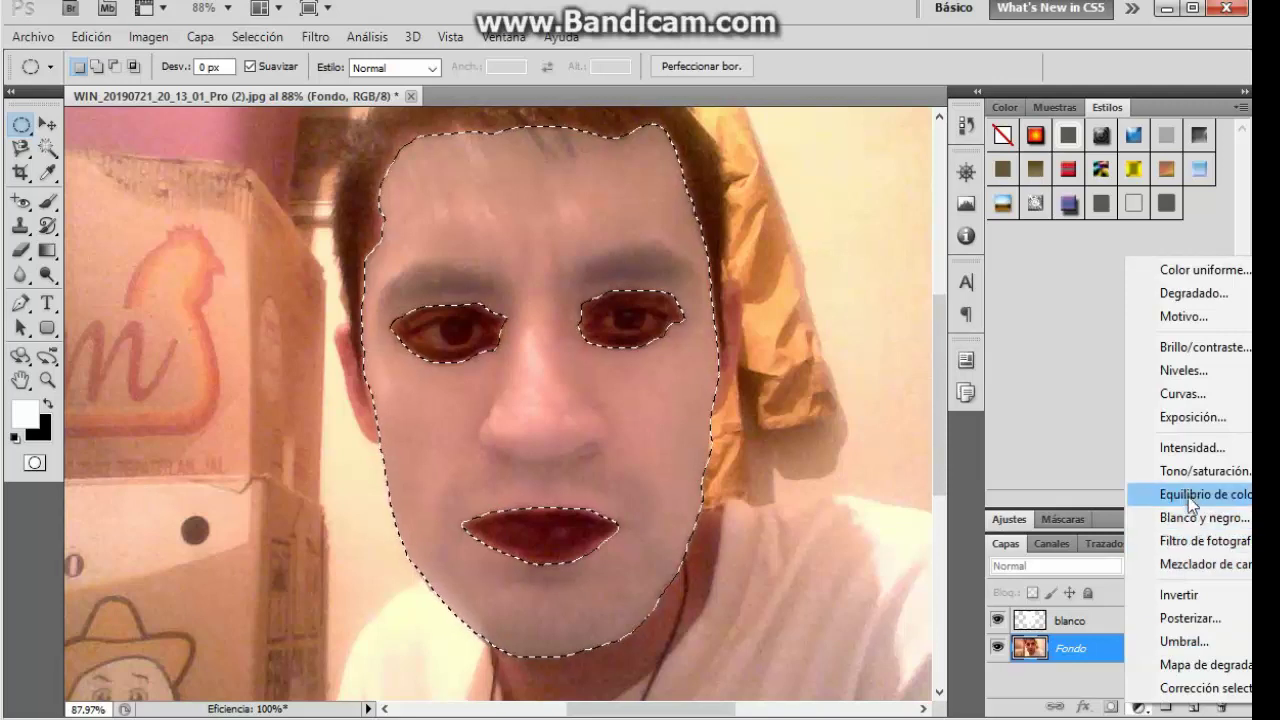
{"action": "left_click", "coordinate": [1182, 470]}
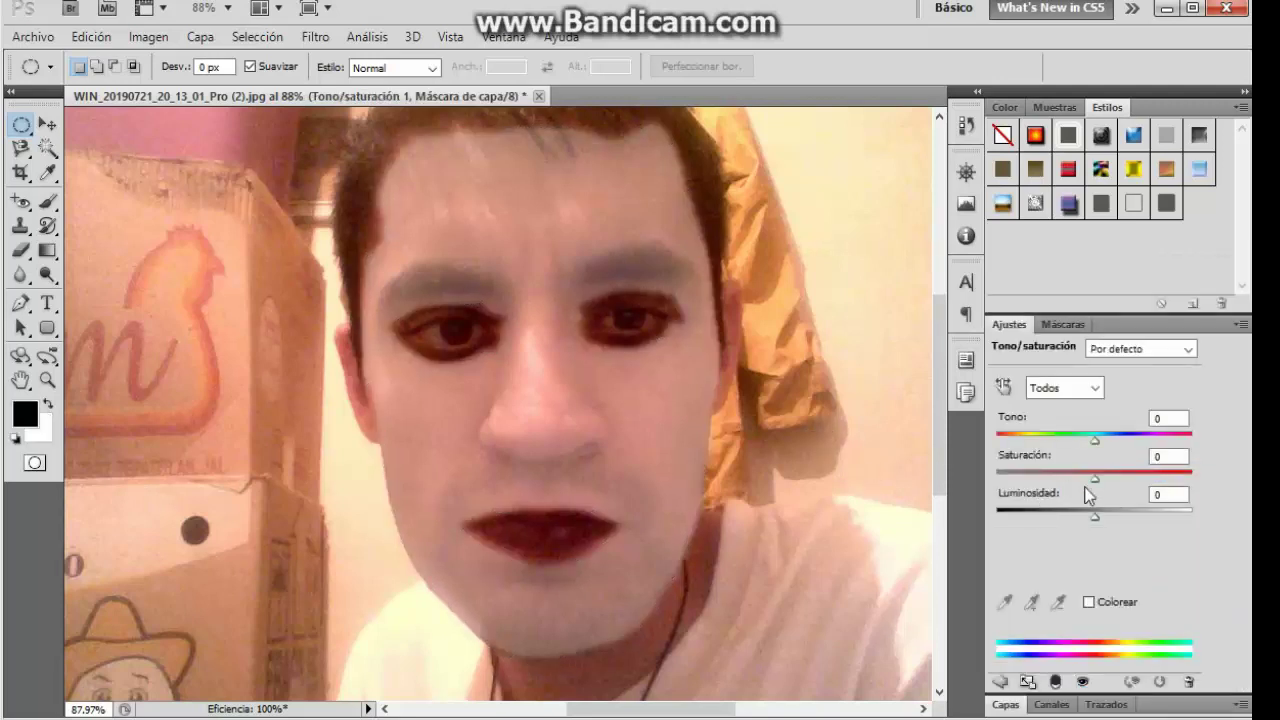
{"action": "left_click_drag", "start_coordinate": [1095, 478], "coordinate": [998, 478]}
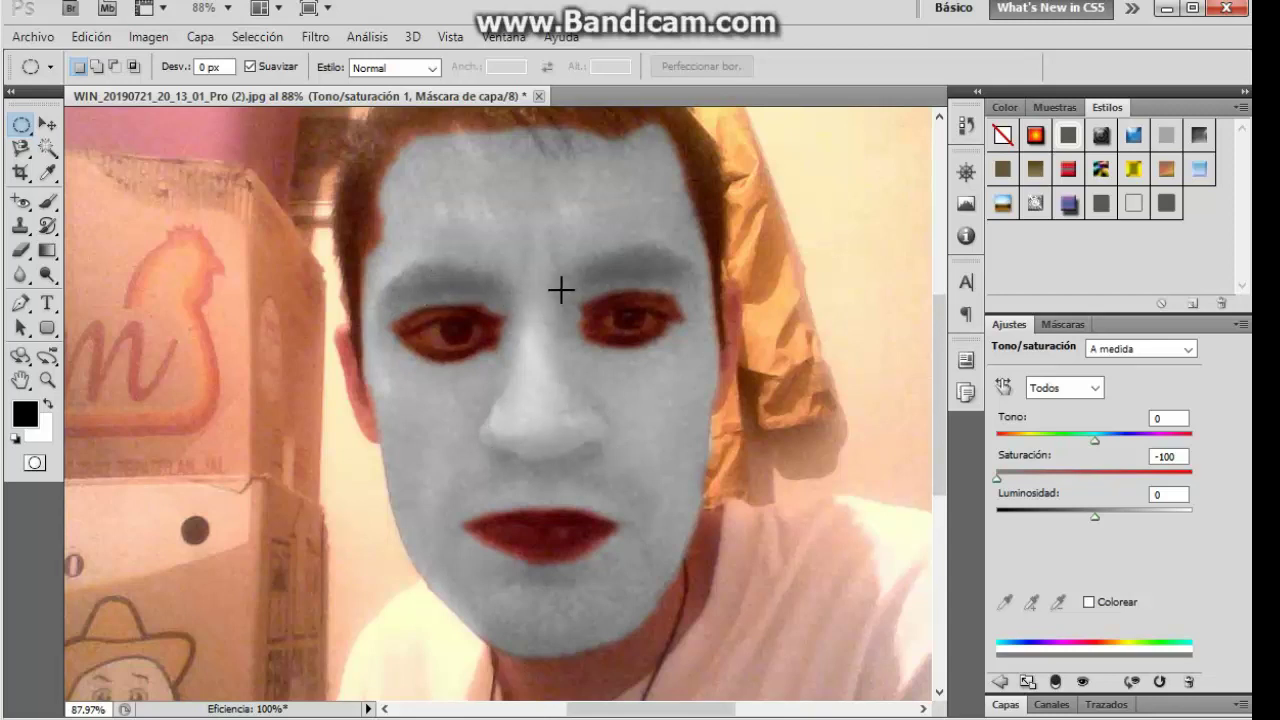
{"action": "left_click", "coordinate": [1004, 704]}
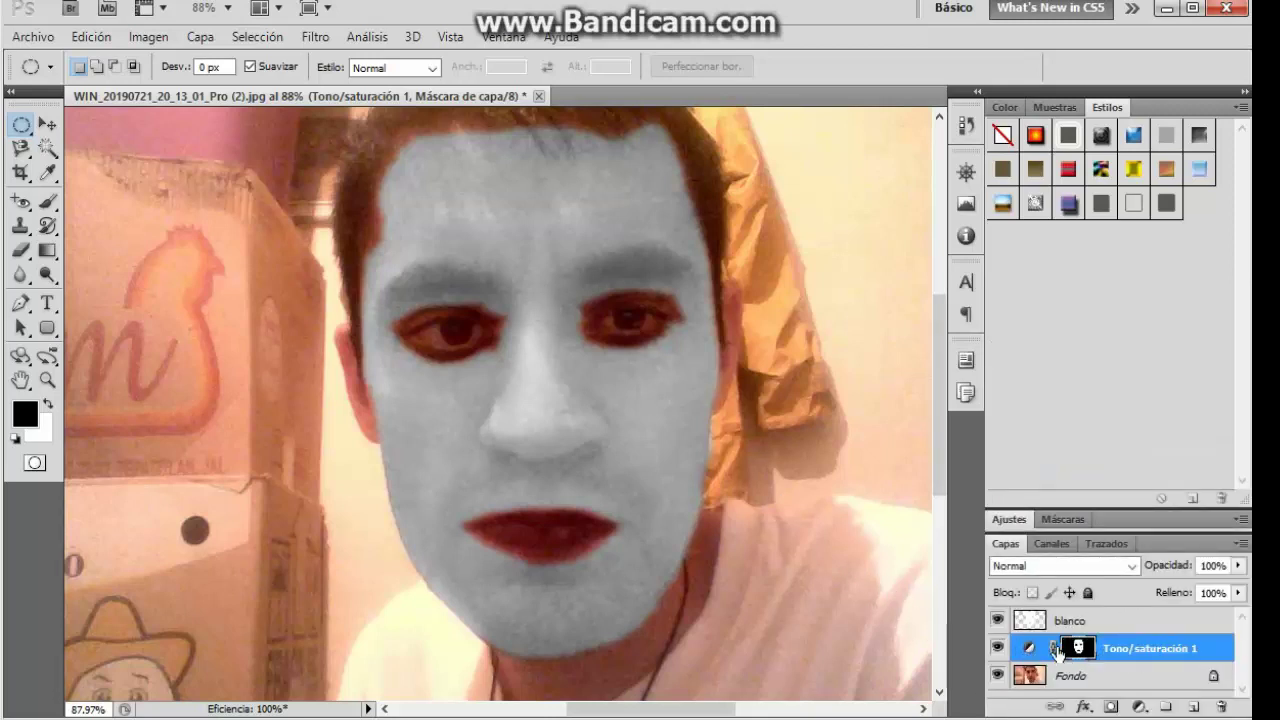
{"action": "scroll", "coordinate": [1058, 652], "scroll_direction": "up", "scroll_amount": 1}
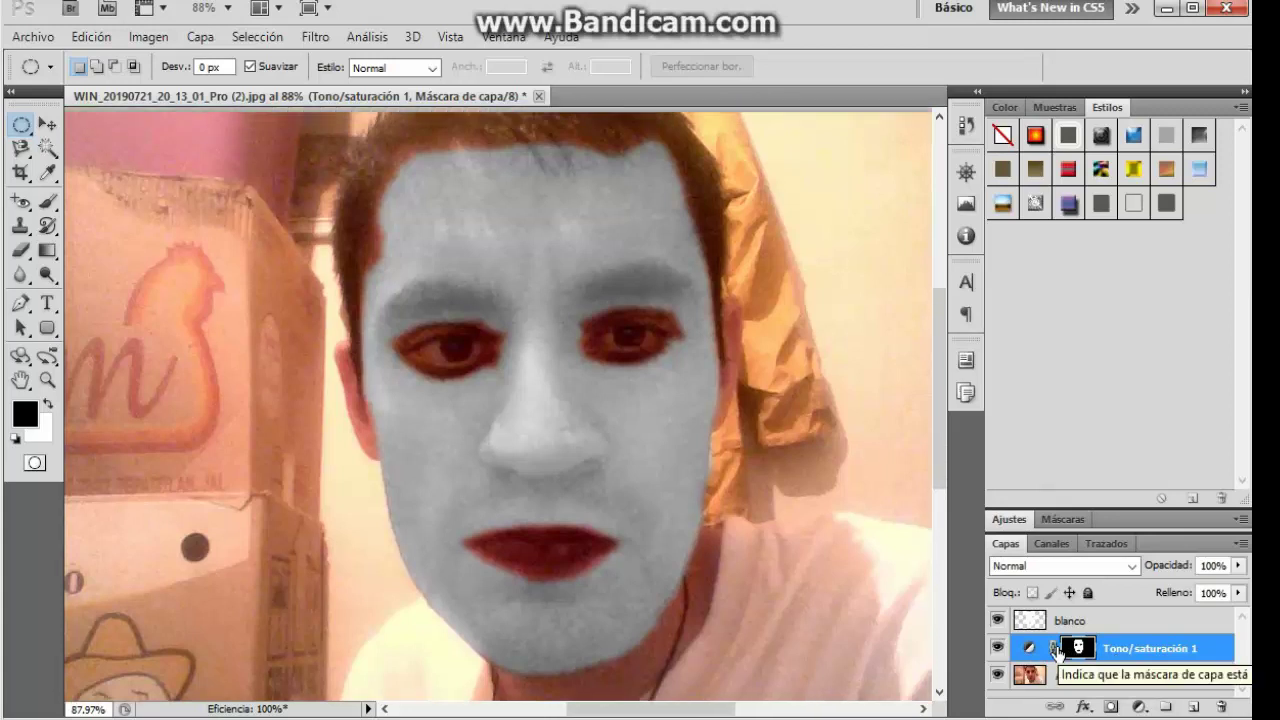
{"action": "scroll", "coordinate": [931, 612], "scroll_direction": "down", "scroll_amount": 1}
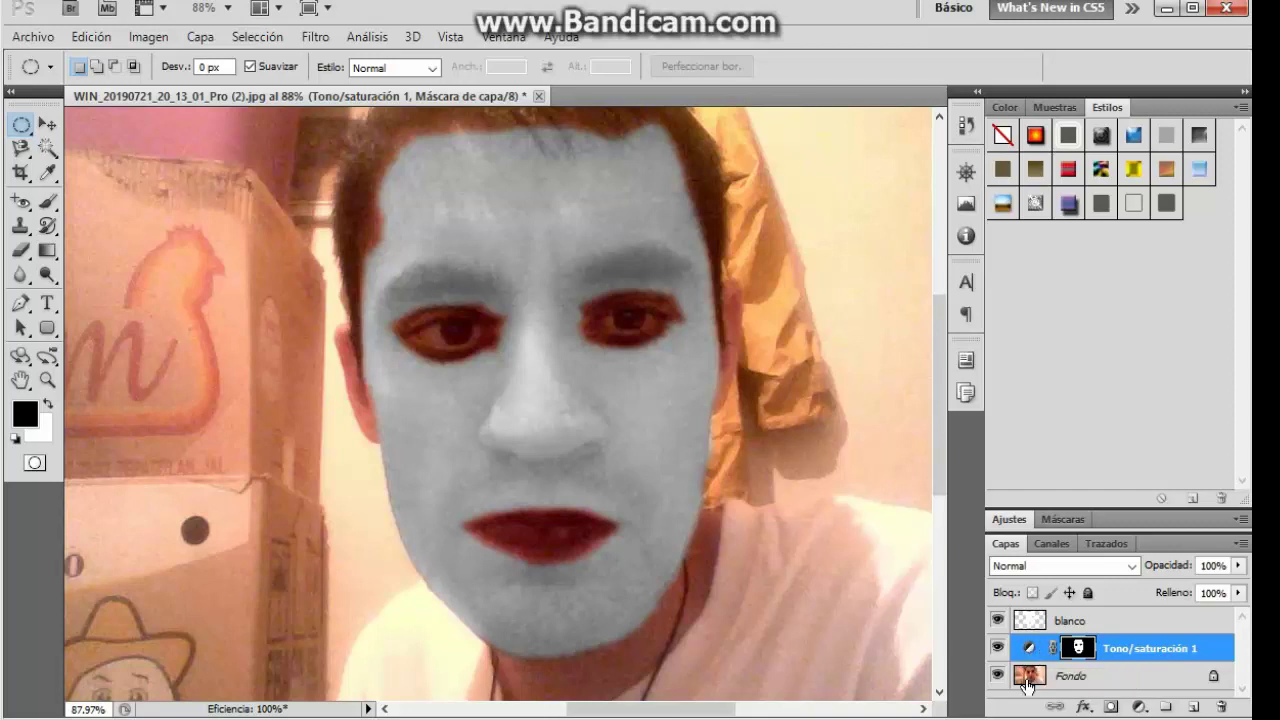
Step: Load the face selection and add an Exposición adjustment layer with exposure +0.45
{"action": "left_click", "coordinate": [1031, 626], "text": "ctrl"}
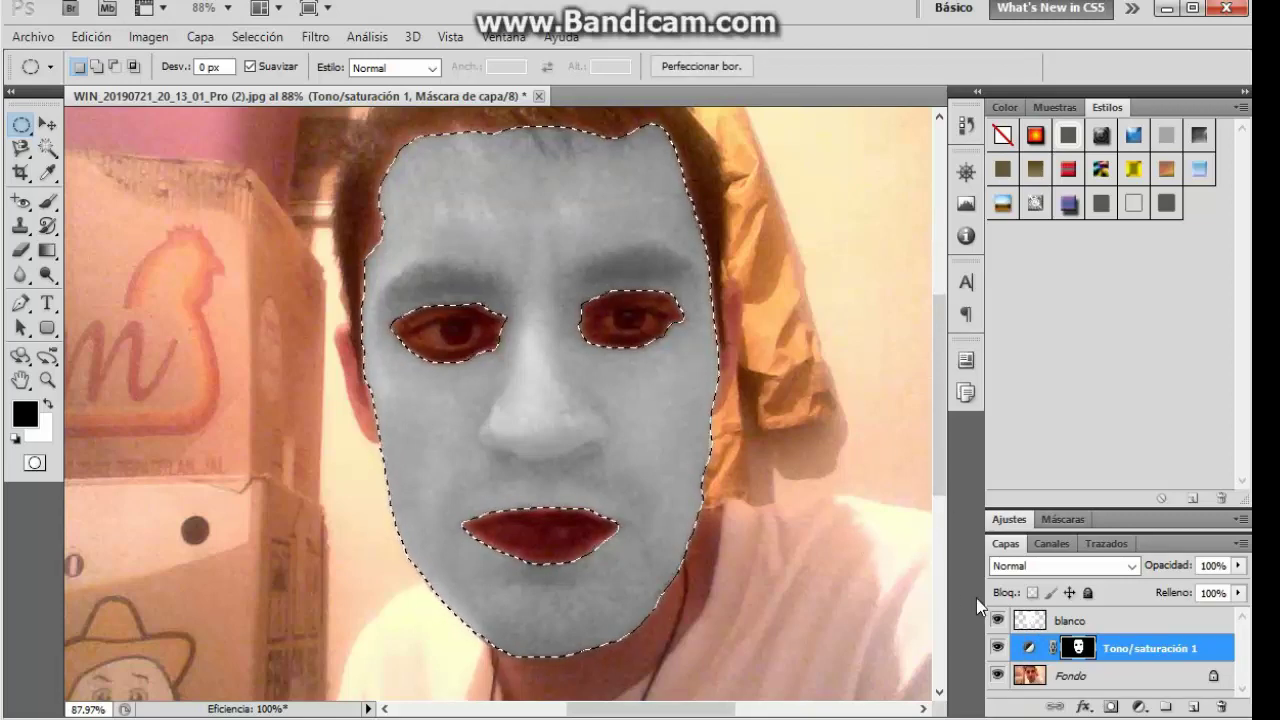
{"action": "left_click", "coordinate": [1139, 708]}
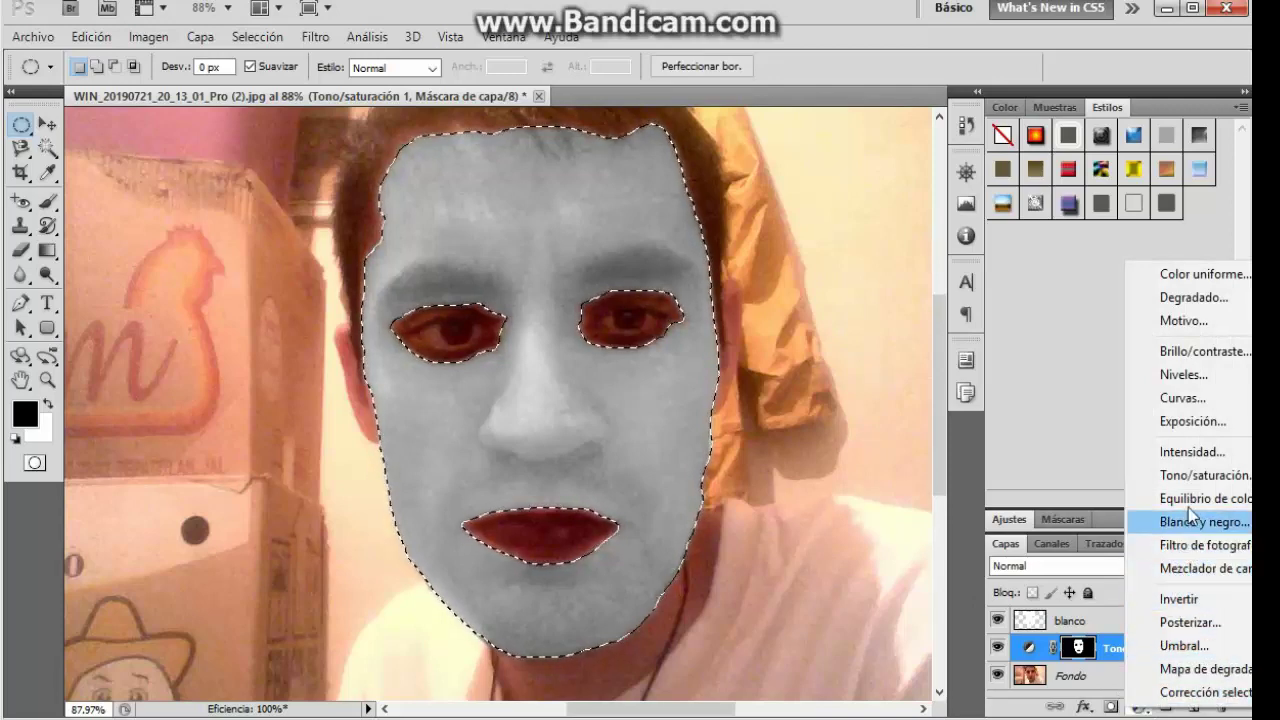
{"action": "left_click", "coordinate": [1184, 421]}
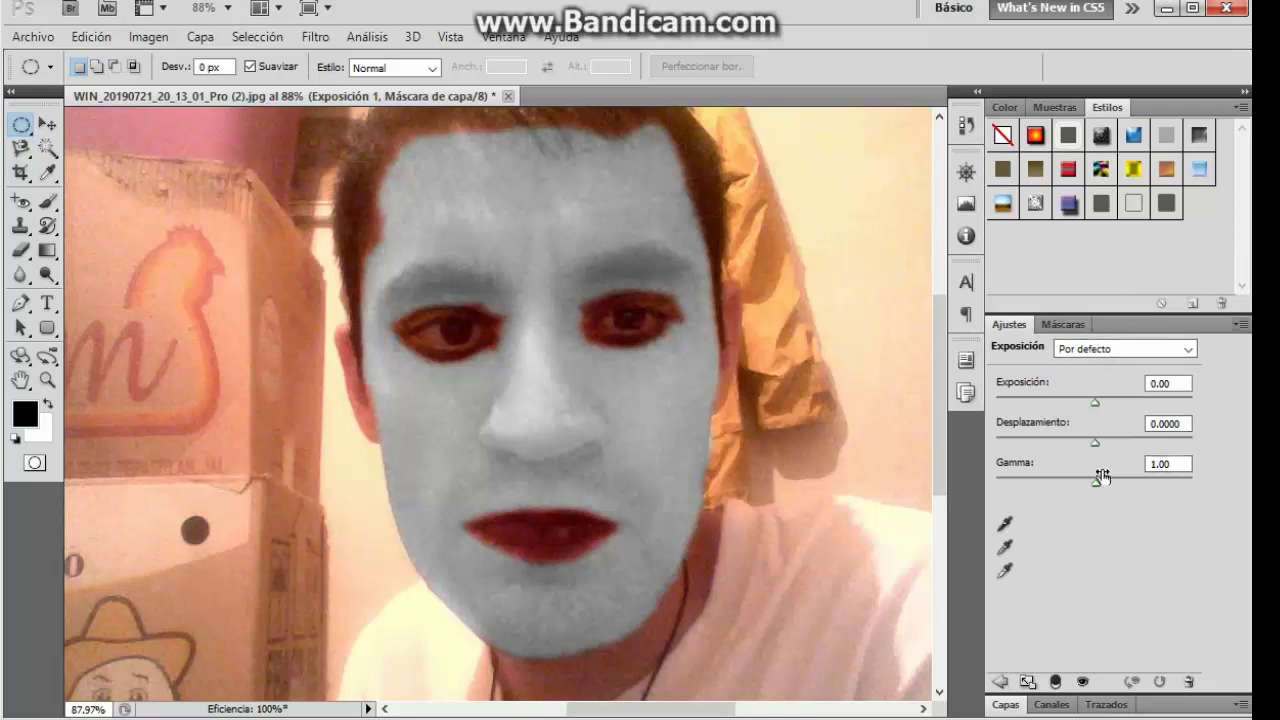
{"action": "left_click_drag", "start_coordinate": [1095, 405], "coordinate": [1080, 411]}
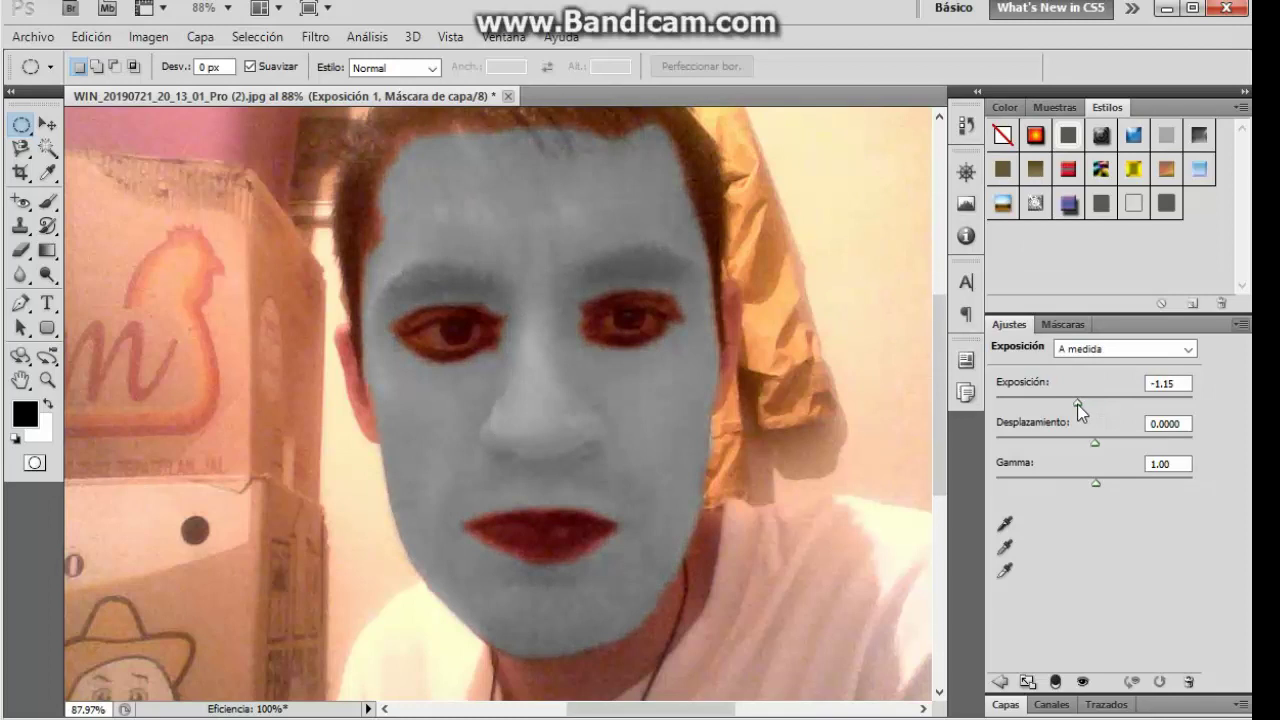
{"action": "left_click_drag", "start_coordinate": [1077, 404], "coordinate": [1101, 411]}
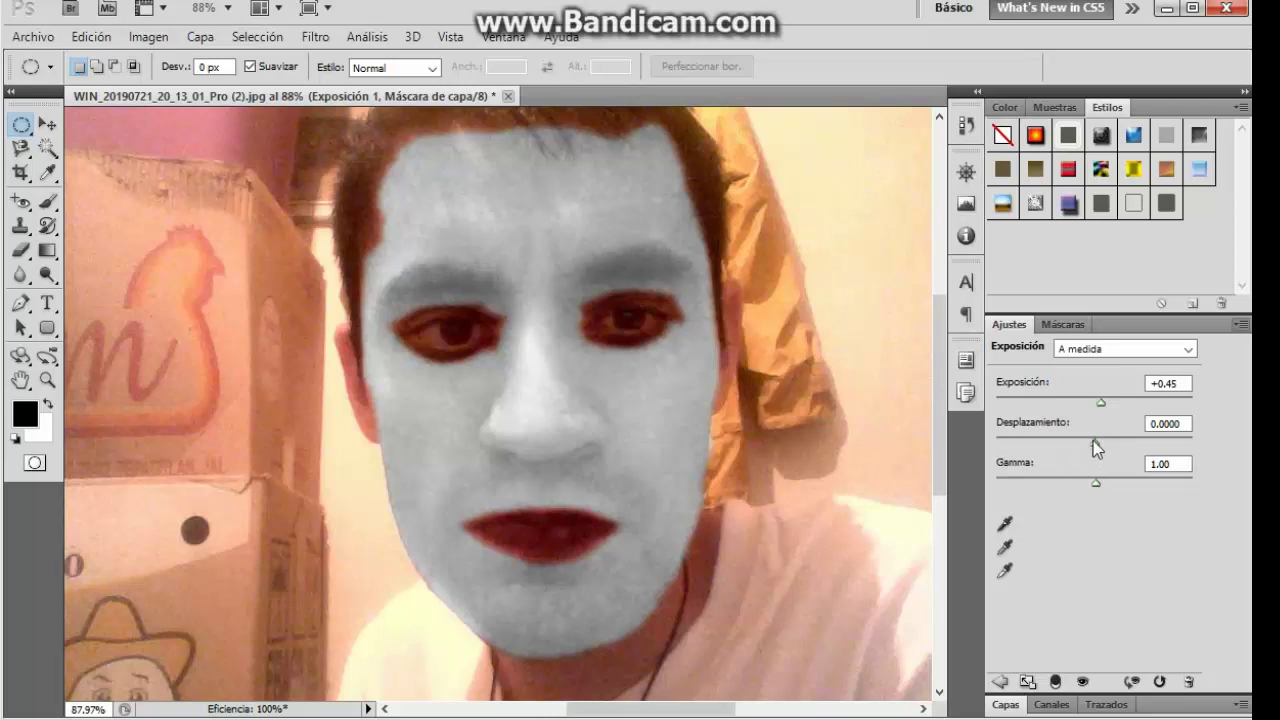
Step: Set the Exposición layer's Desplazamiento to -0.0026 and Gamma to 0.92
{"action": "mouse_move", "coordinate": [1093, 440]}
{"action": "left_mouse_down"}
{"action": "mouse_move", "coordinate": [1080, 440]}
{"action": "mouse_move", "coordinate": [1094, 449]}
{"action": "left_mouse_up"}
{"action": "left_click_drag", "start_coordinate": [1094, 449], "coordinate": [1093, 449]}
{"action": "left_click_drag", "start_coordinate": [1093, 449], "coordinate": [1094, 449]}
{"action": "left_click", "coordinate": [1170, 426]}
{"action": "left_click", "coordinate": [1167, 391]}
{"action": "left_click_drag", "start_coordinate": [1096, 486], "coordinate": [1083, 490]}
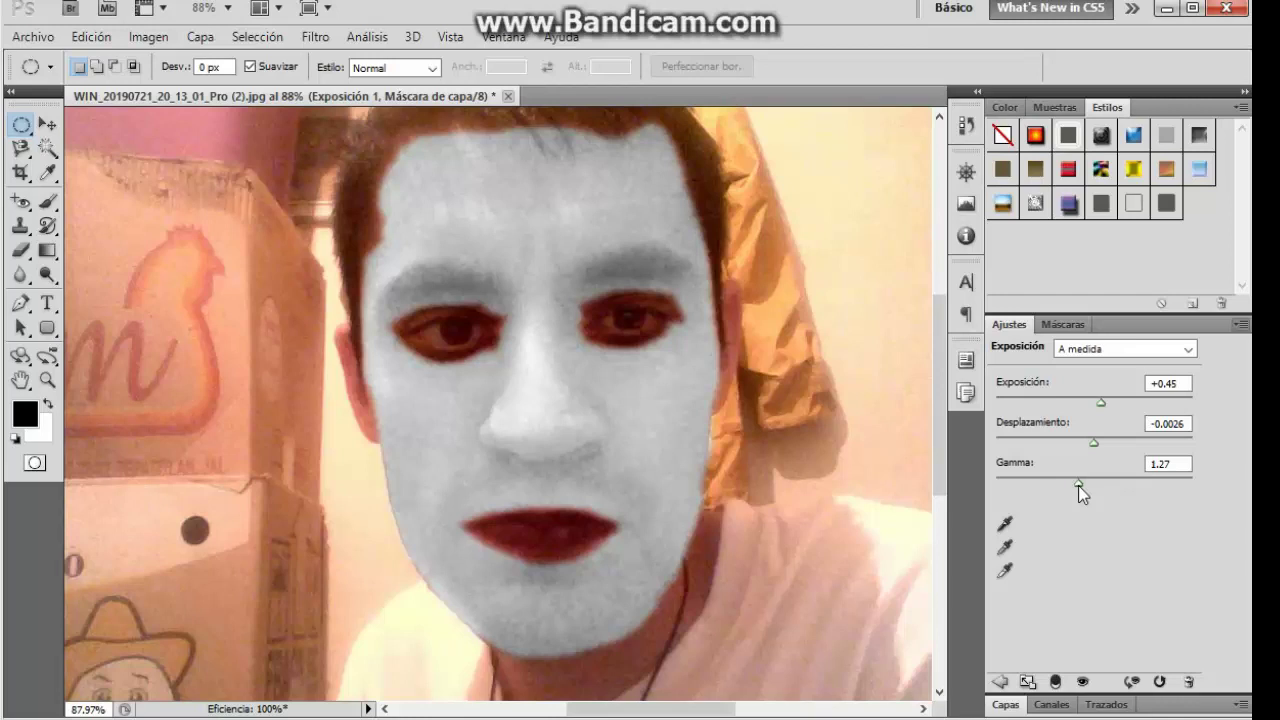
{"action": "left_click_drag", "start_coordinate": [1080, 486], "coordinate": [1098, 497]}
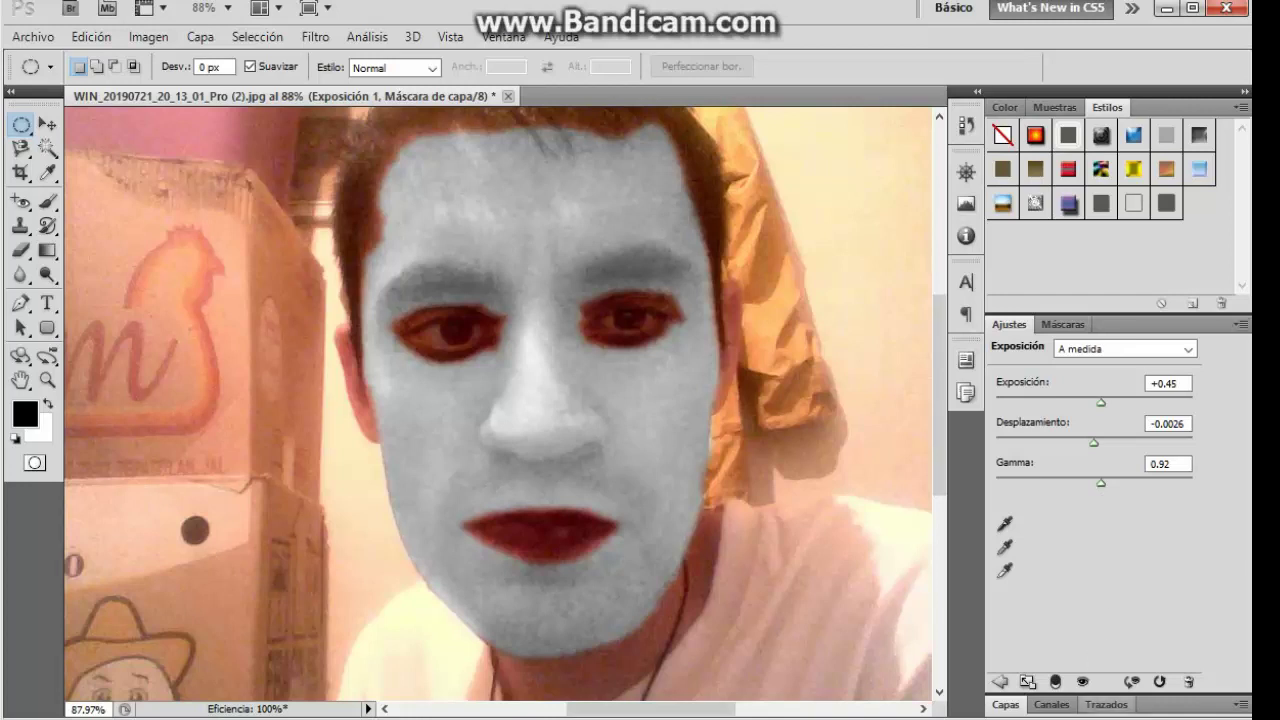
{"action": "left_click", "coordinate": [1005, 706]}
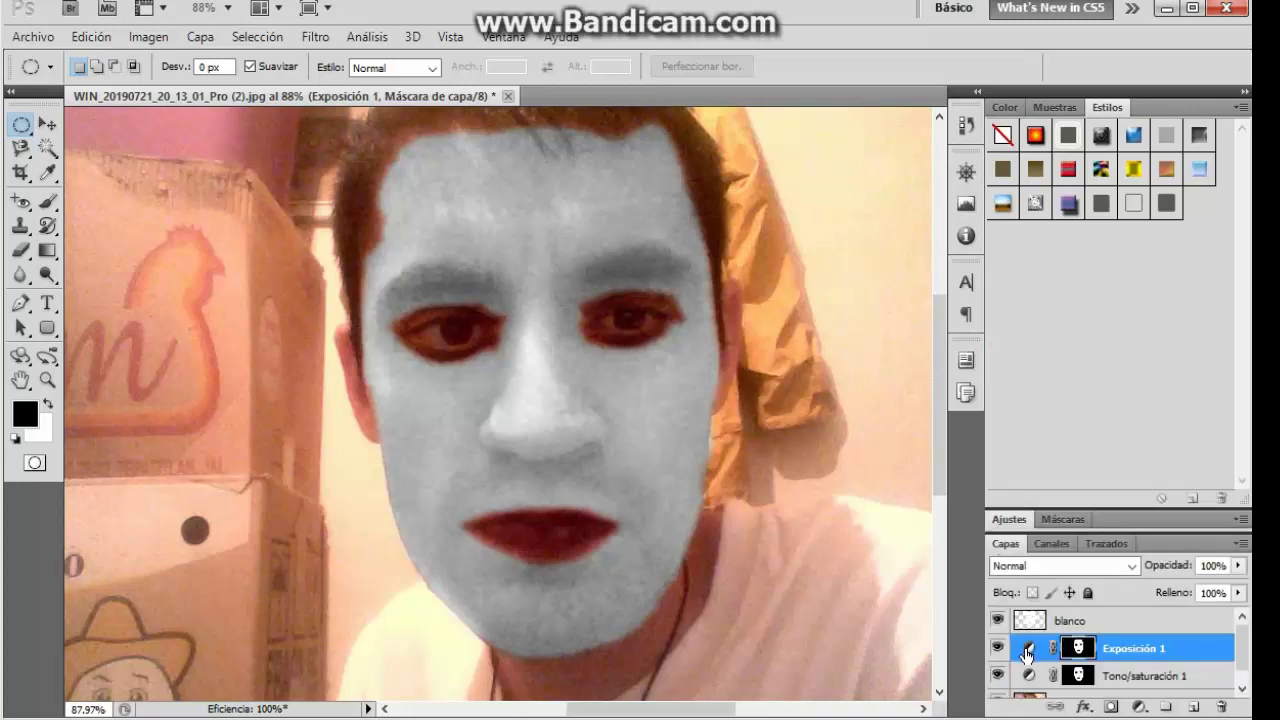
Step: Load the face selection and add a Filtro de fotografía adjustment layer
{"action": "scroll", "coordinate": [1026, 652], "scroll_direction": "down", "scroll_amount": 1}
{"action": "scroll", "coordinate": [1026, 652], "scroll_direction": "up", "scroll_amount": 1}
{"action": "left_click", "coordinate": [1030, 627], "text": "ctrl"}
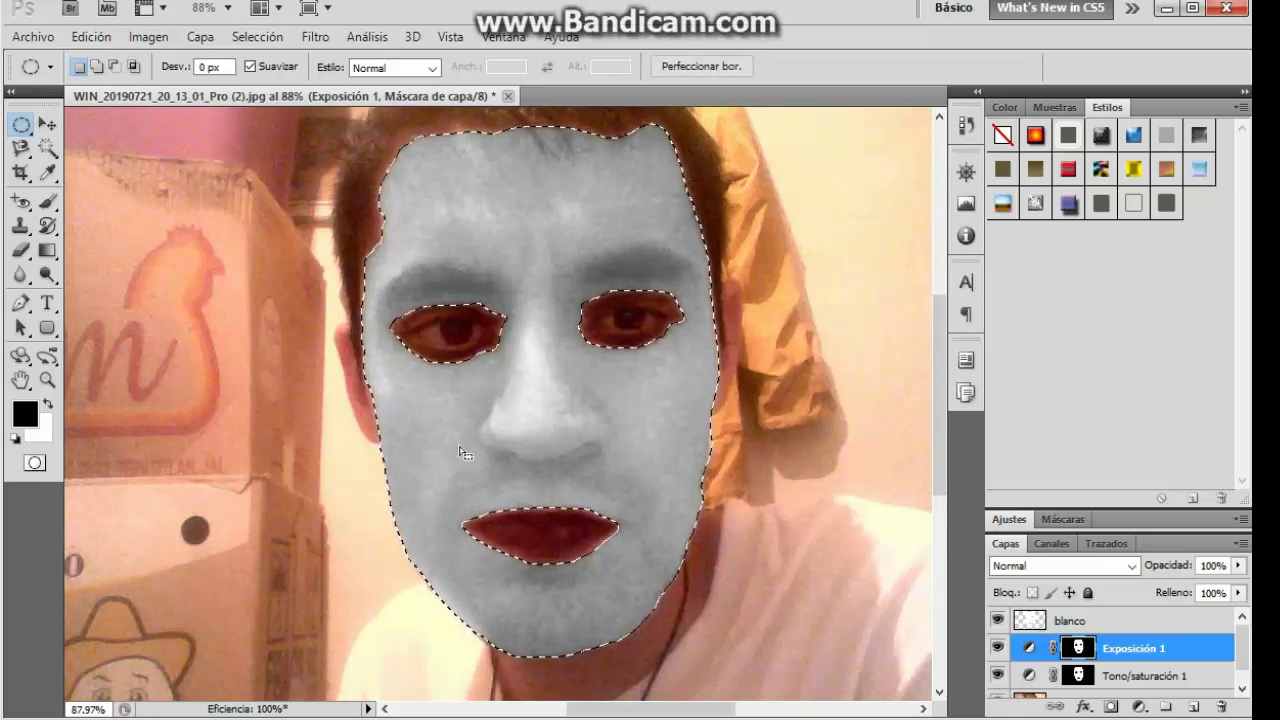
{"action": "left_click", "coordinate": [1139, 707]}
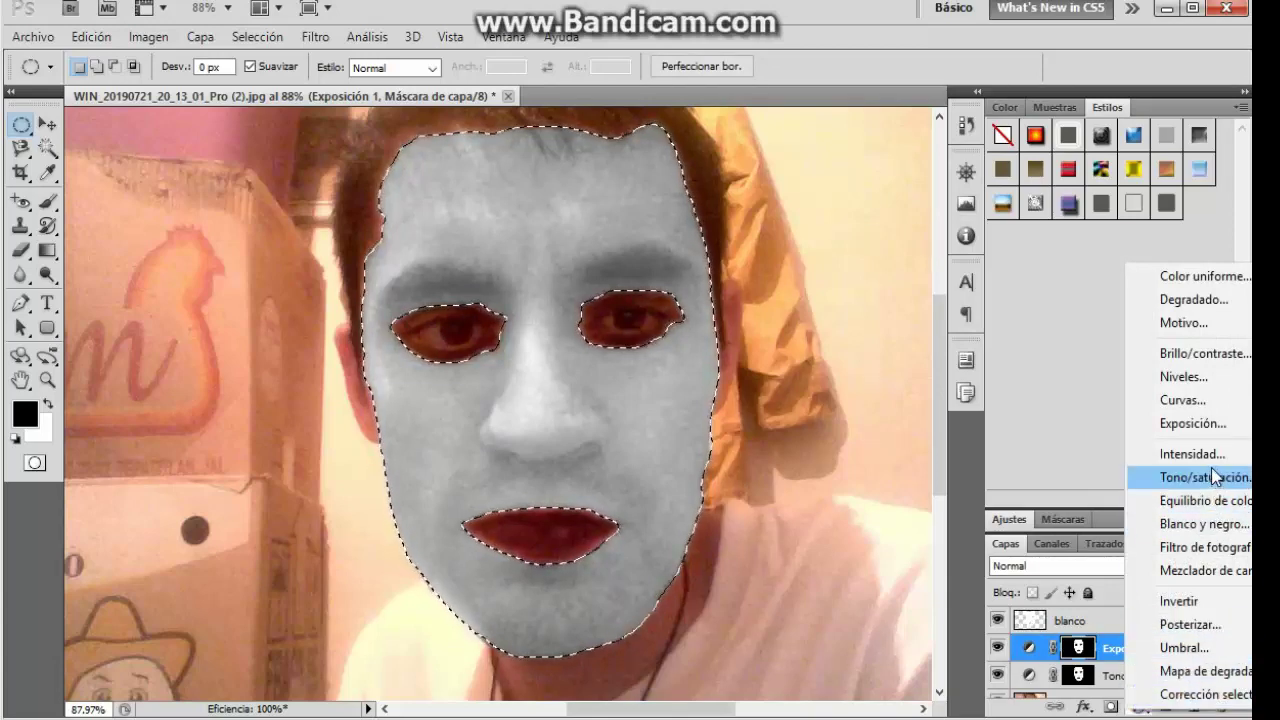
{"action": "left_click", "coordinate": [1207, 550]}
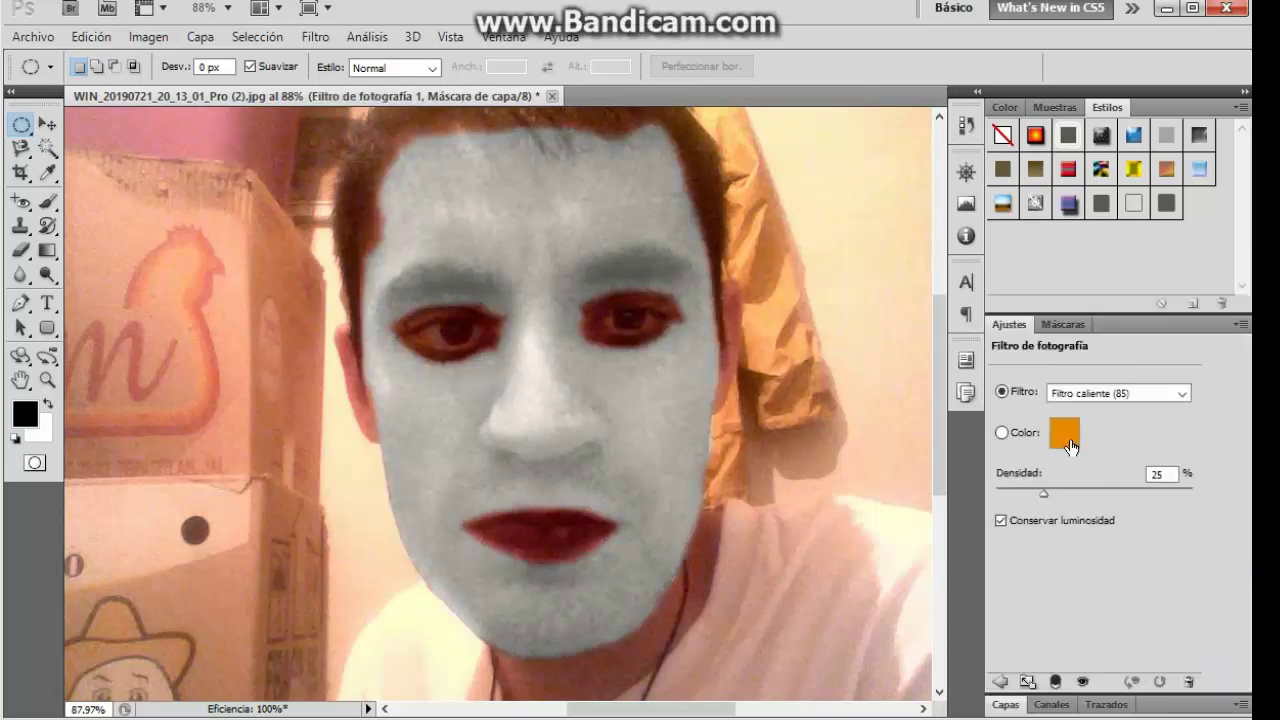
Step: Set the photo filter colour to a light blue and raise Densidad slightly
{"action": "left_click", "coordinate": [1063, 440]}
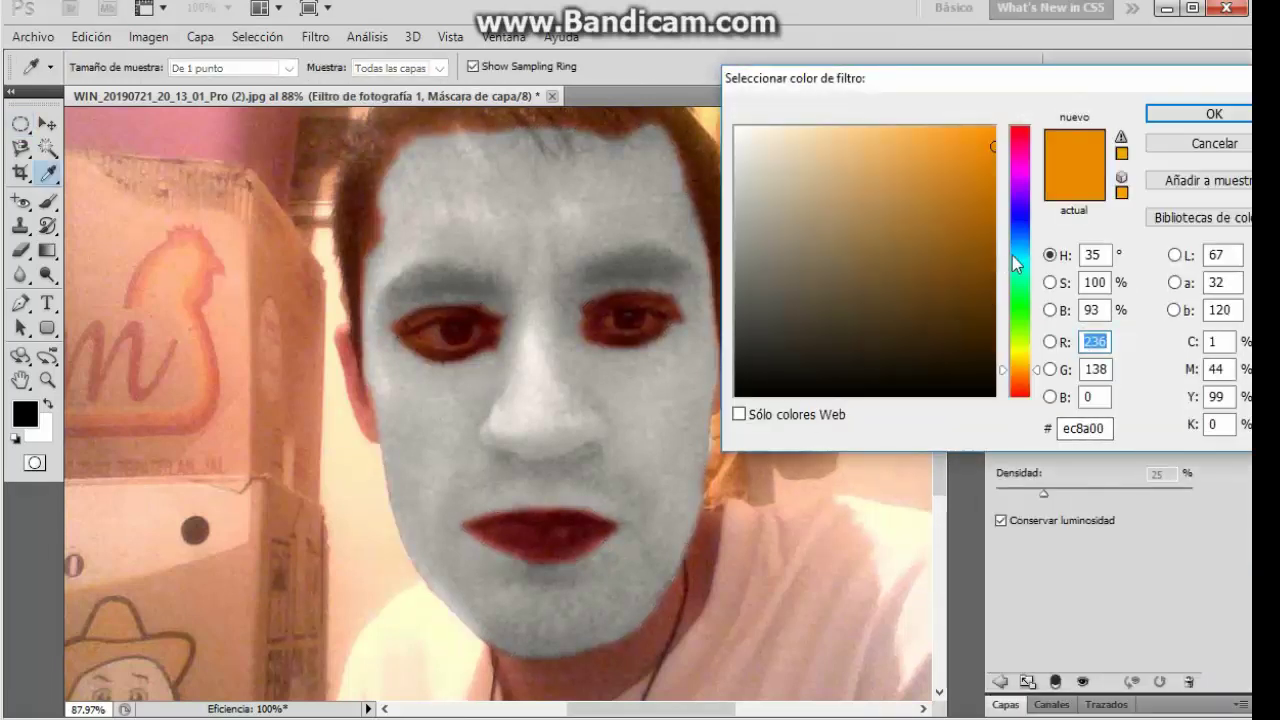
{"action": "left_click", "coordinate": [1021, 221]}
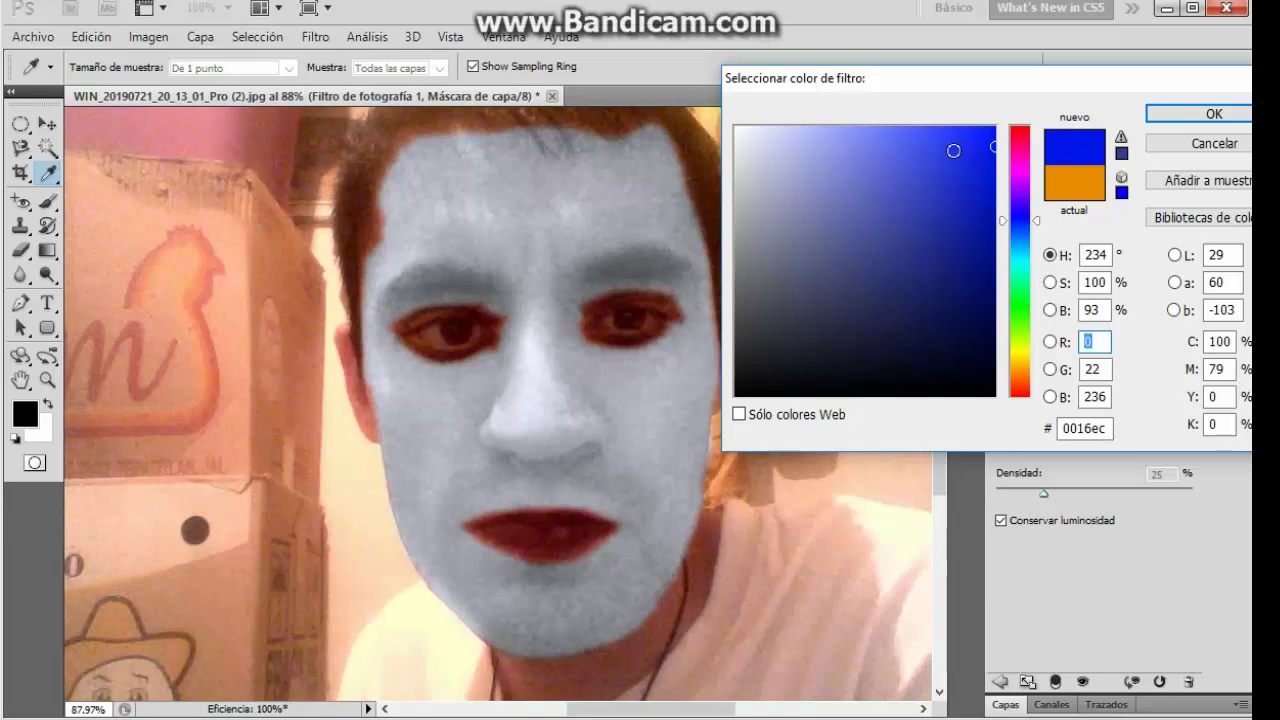
{"action": "mouse_move", "coordinate": [954, 149]}
{"action": "left_mouse_down"}
{"action": "mouse_move", "coordinate": [900, 167]}
{"action": "mouse_move", "coordinate": [886, 141]}
{"action": "mouse_move", "coordinate": [925, 215]}
{"action": "mouse_move", "coordinate": [940, 216]}
{"action": "left_mouse_up"}
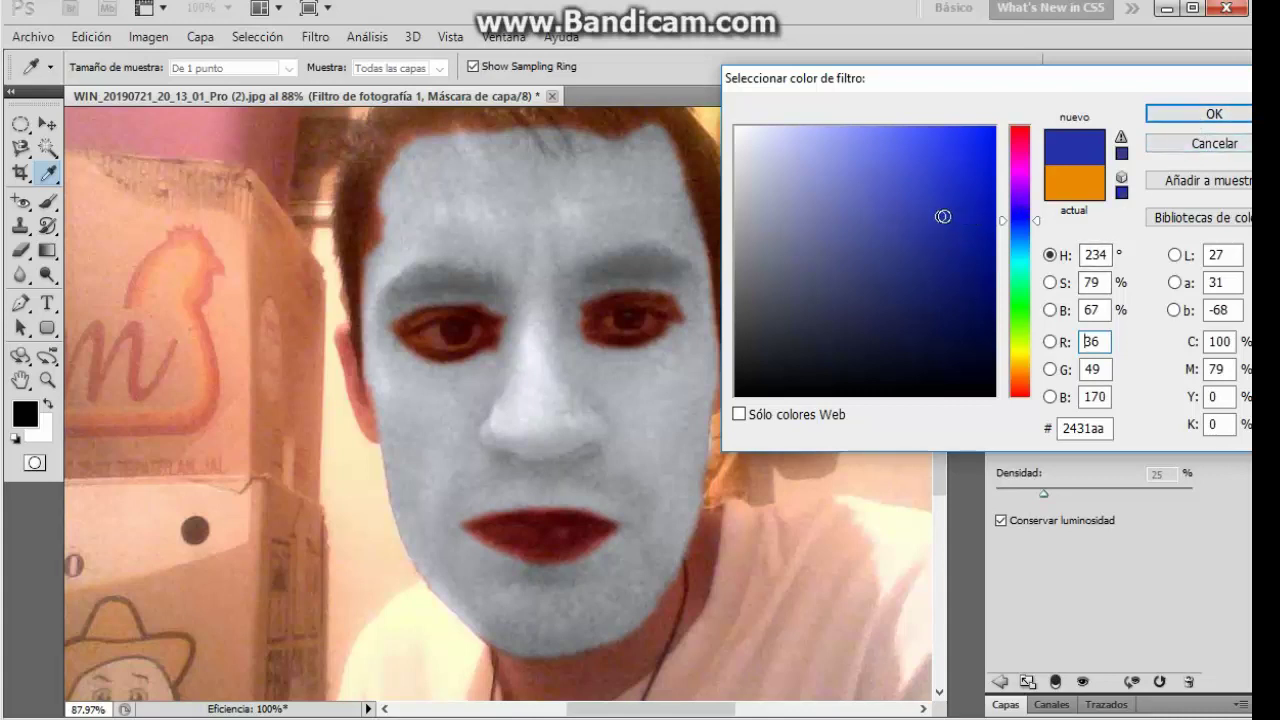
{"action": "mouse_move", "coordinate": [945, 216]}
{"action": "left_mouse_down"}
{"action": "mouse_move", "coordinate": [891, 163]}
{"action": "mouse_move", "coordinate": [908, 167]}
{"action": "left_mouse_up"}
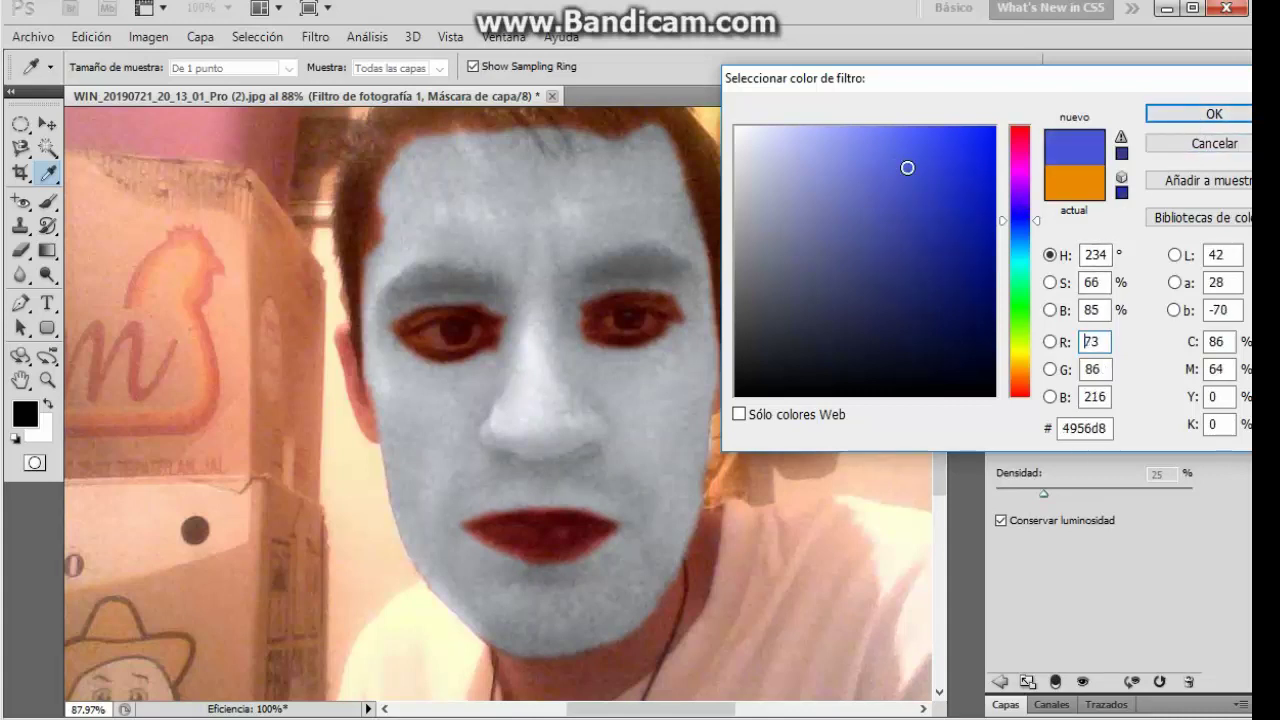
{"action": "left_click", "coordinate": [1148, 118]}
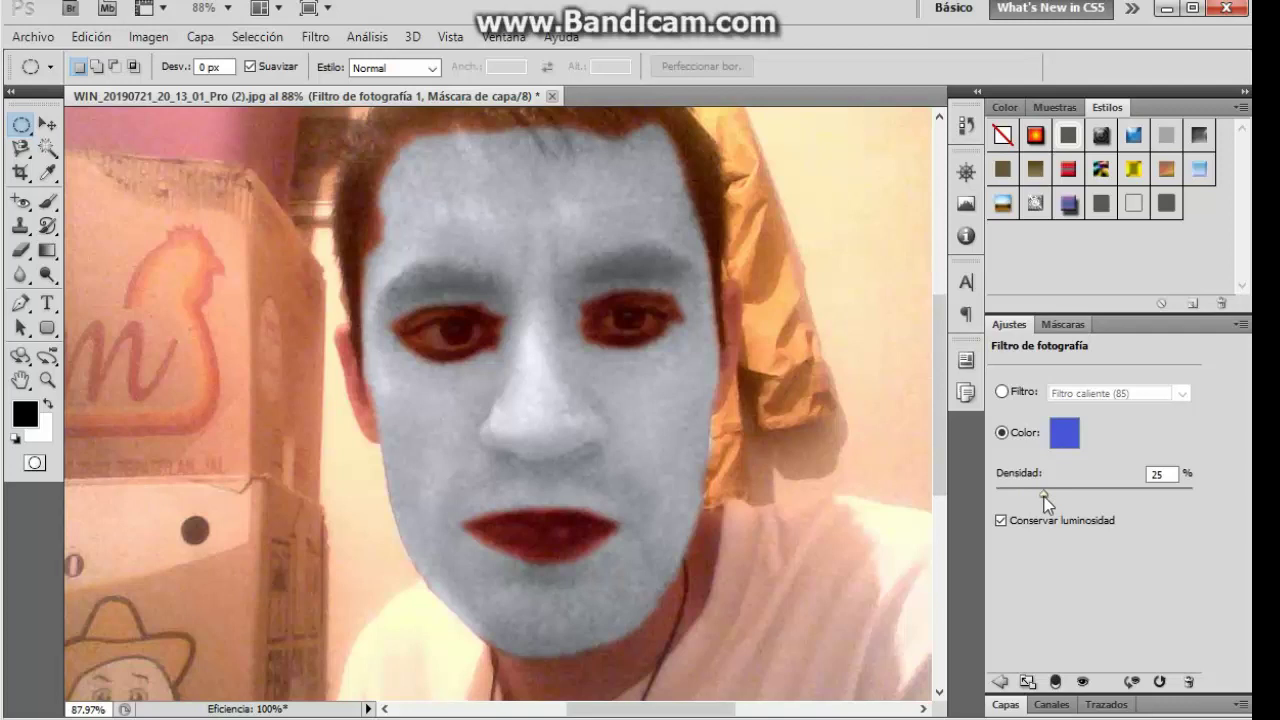
{"action": "left_click_drag", "start_coordinate": [1043, 492], "coordinate": [1070, 499]}
{"action": "left_click", "coordinate": [1010, 705]}
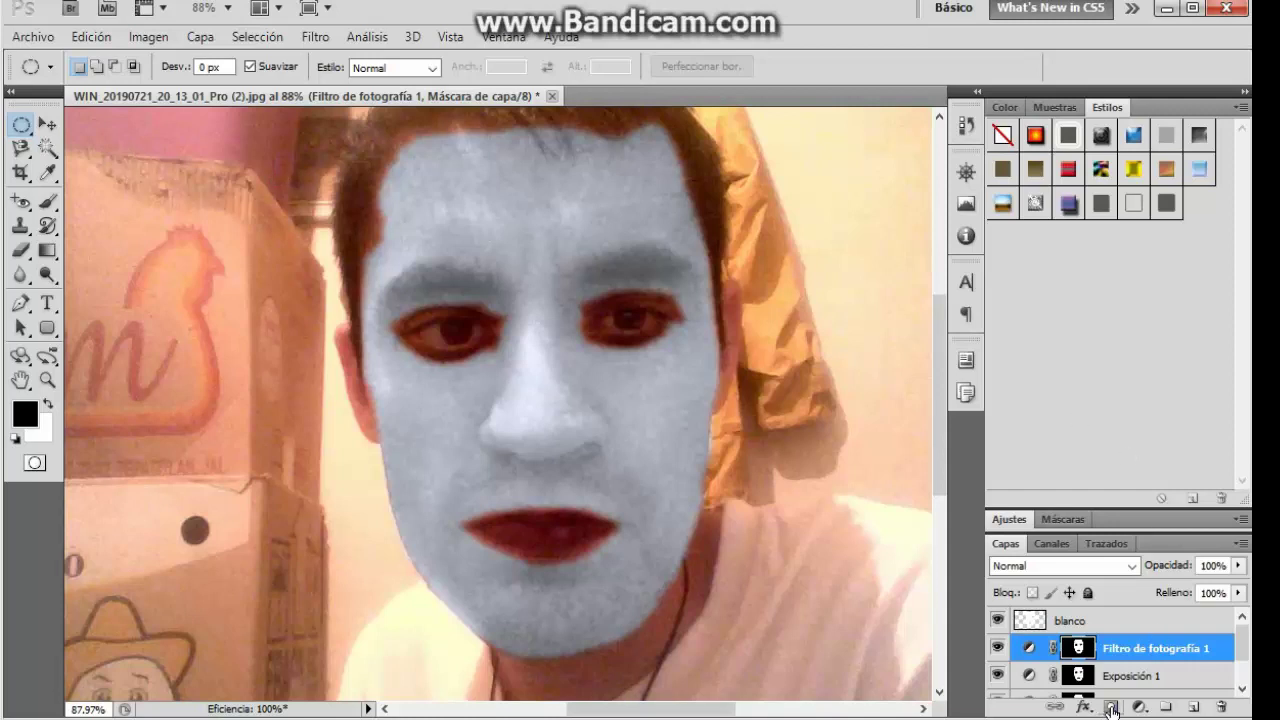
Step: Add a new layer named vena 1, swapping the foreground and background colours
{"action": "left_click", "coordinate": [1193, 707]}
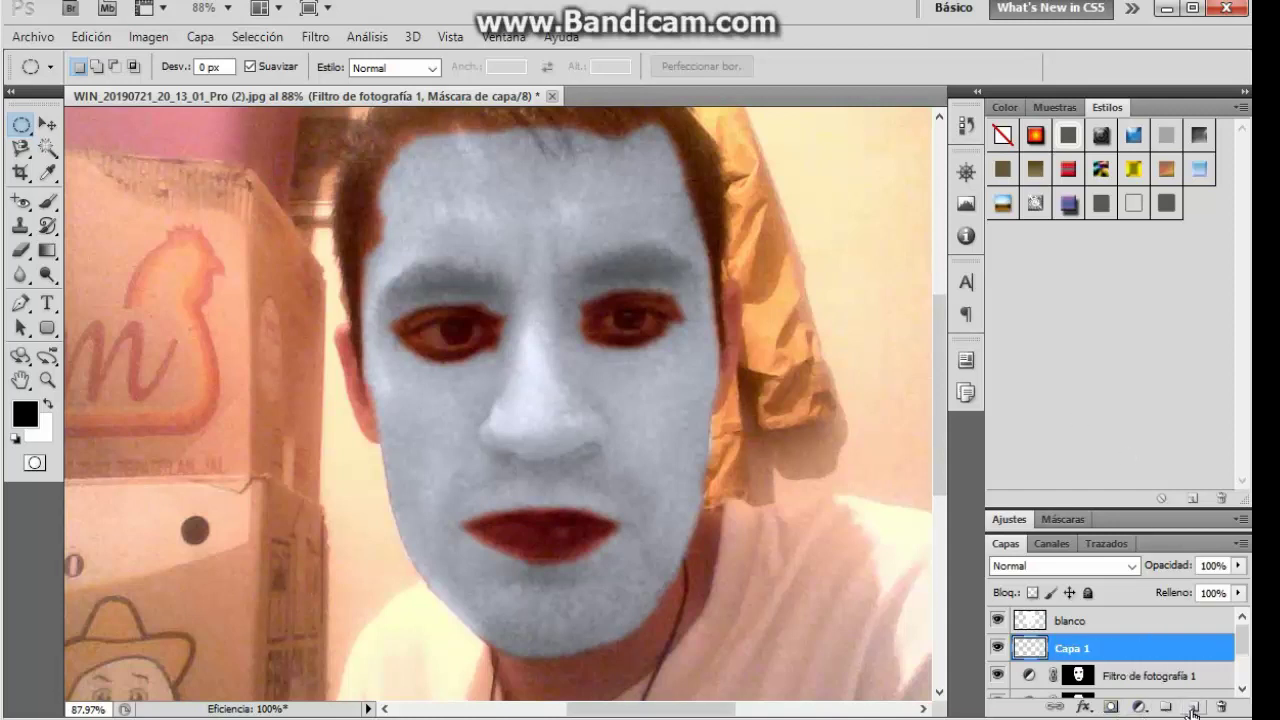
{"action": "key", "text": "x"}
{"action": "double_click", "coordinate": [1073, 649]}
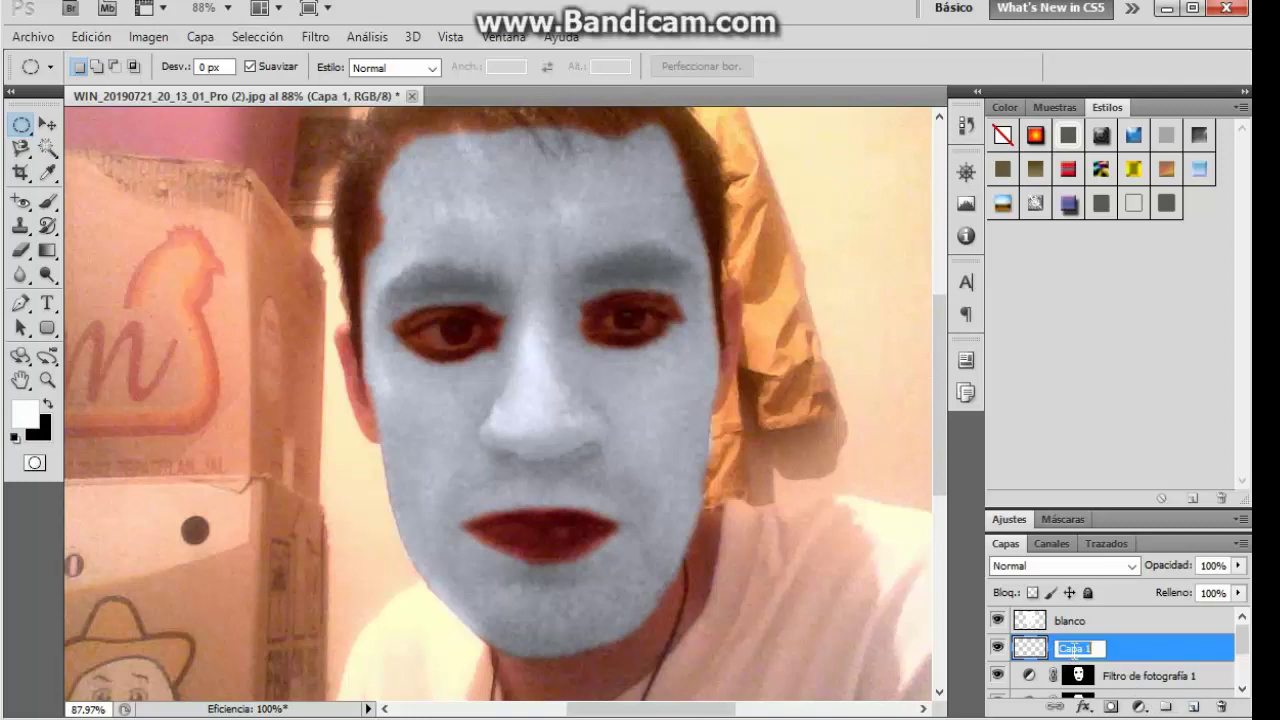
{"action": "key", "text": "BackSpace"}
{"action": "type", "text": "ven"}
{"action": "key", "text": "Return"}
Step: Choose the Brush tool with the 805 vein-shaped brush tip
{"action": "left_click", "coordinate": [47, 201]}
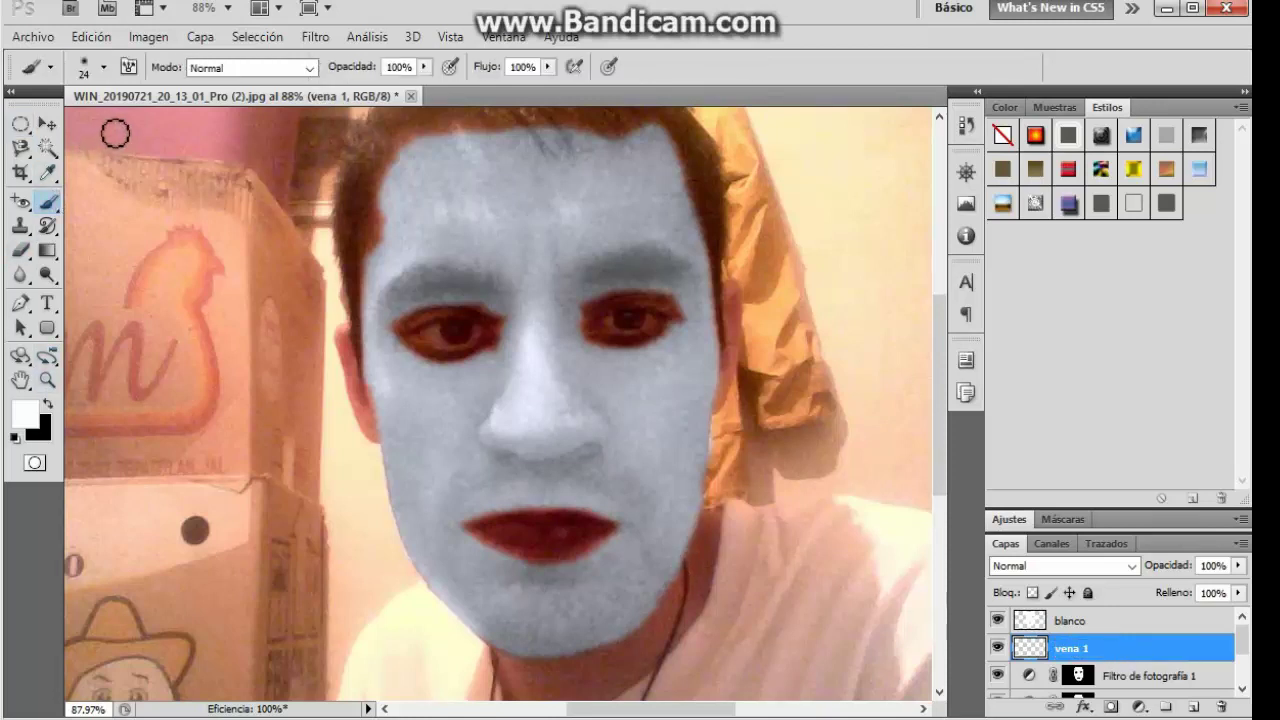
{"action": "left_click", "coordinate": [103, 68]}
{"action": "scroll", "coordinate": [135, 262], "scroll_direction": "down", "scroll_amount": 3}
{"action": "scroll", "coordinate": [135, 262], "scroll_direction": "down", "scroll_amount": 2}
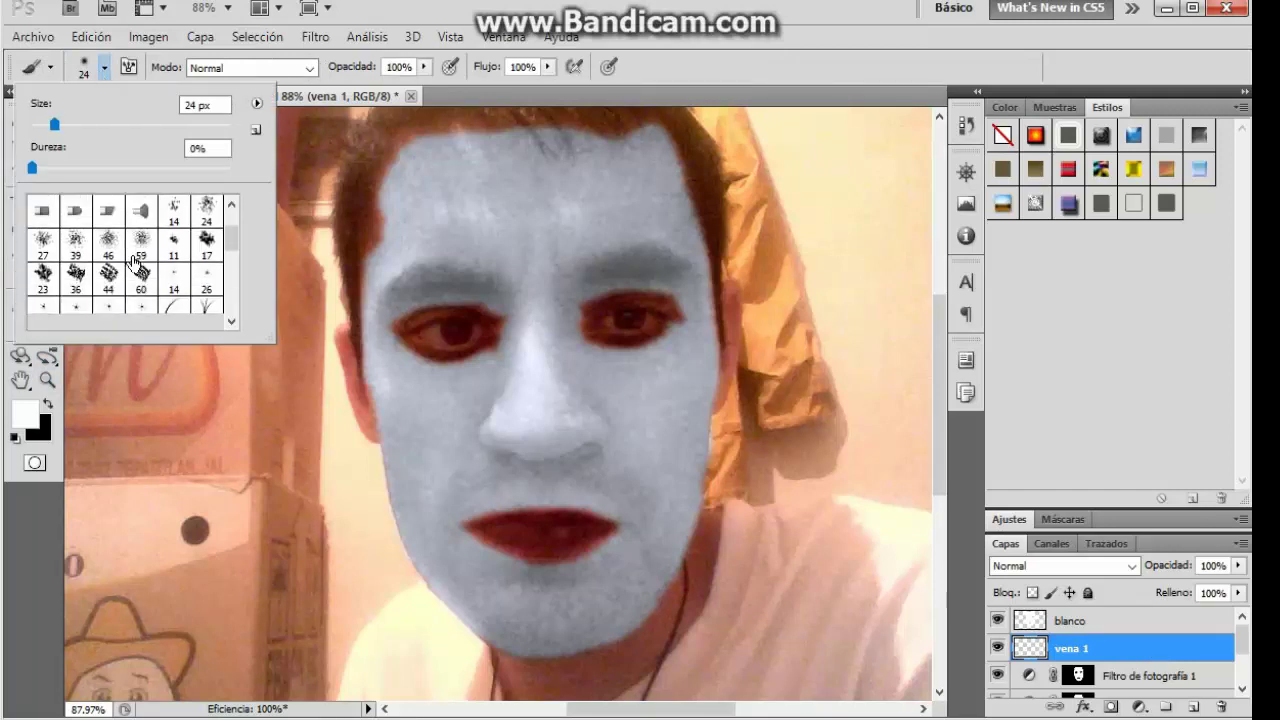
{"action": "scroll", "coordinate": [135, 262], "scroll_direction": "down", "scroll_amount": 2}
{"action": "scroll", "coordinate": [135, 262], "scroll_direction": "down", "scroll_amount": 2}
{"action": "scroll", "coordinate": [135, 262], "scroll_direction": "down", "scroll_amount": 2}
{"action": "scroll", "coordinate": [135, 262], "scroll_direction": "down", "scroll_amount": 3}
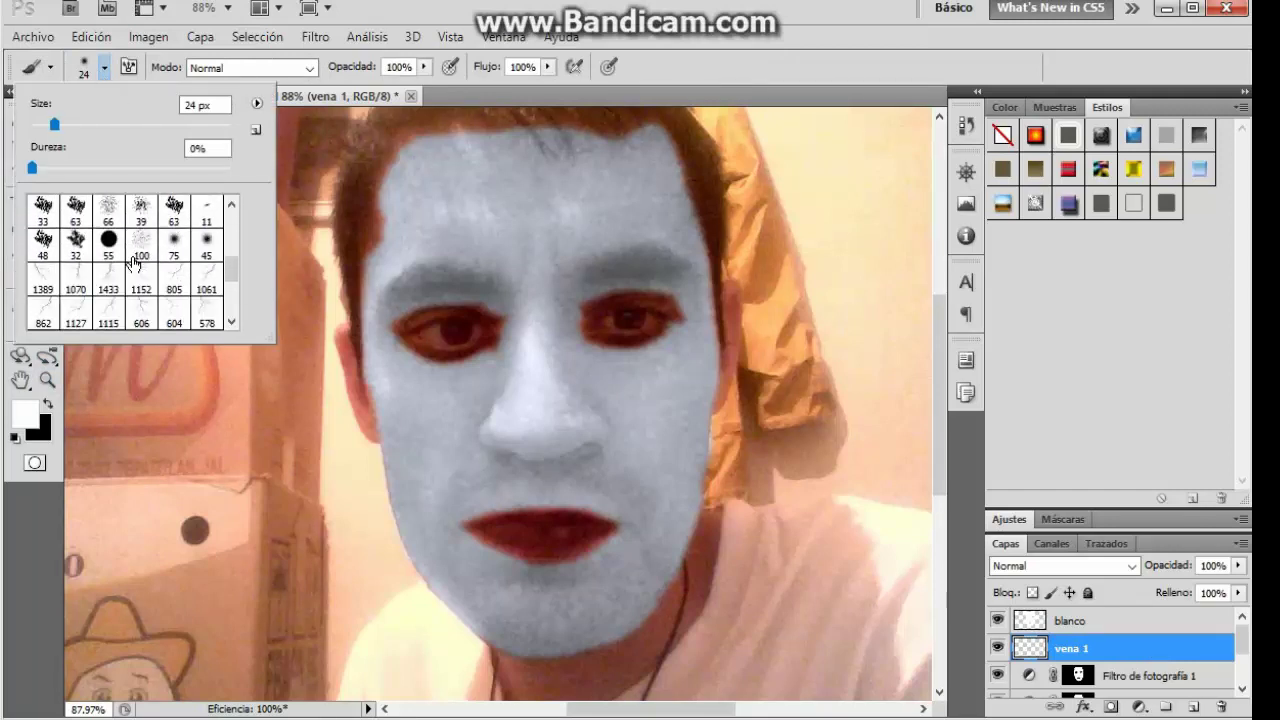
{"action": "scroll", "coordinate": [135, 262], "scroll_direction": "down", "scroll_amount": 2}
{"action": "left_click", "coordinate": [176, 255]}
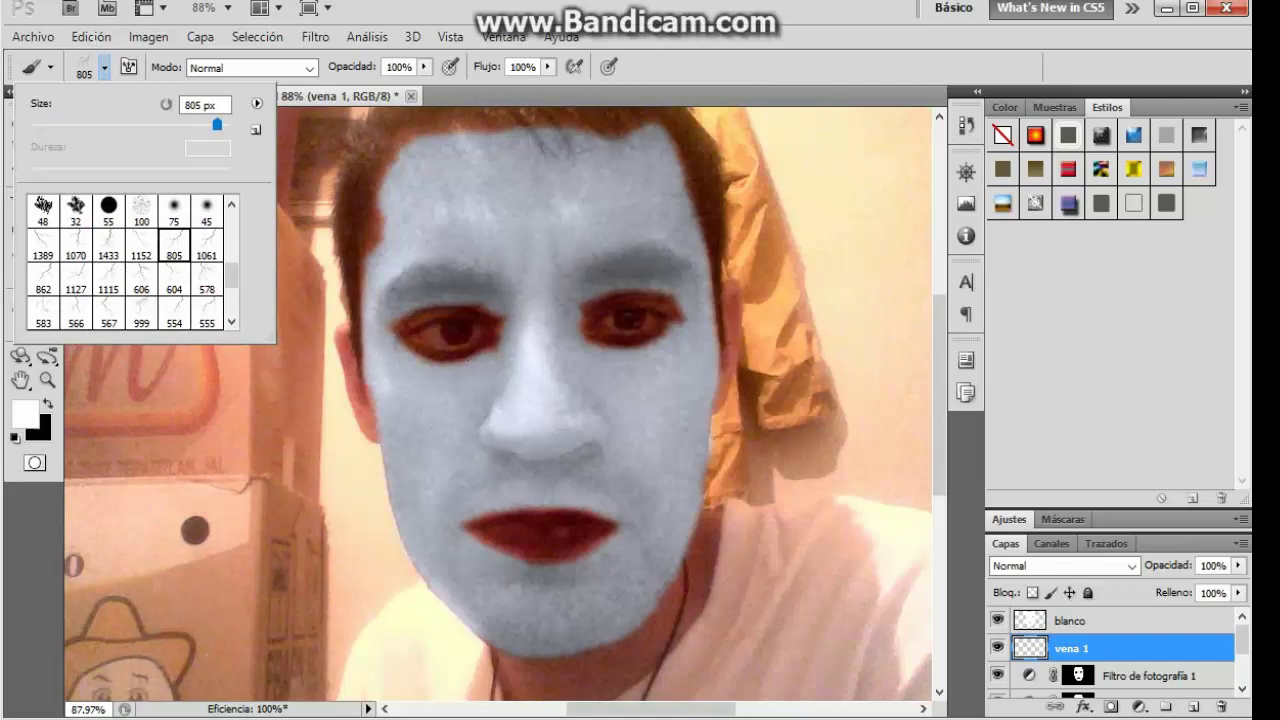
Step: Undo an oversized test vein stamp, shrink the brush to 349 px and set black
{"action": "left_click", "coordinate": [480, 380]}
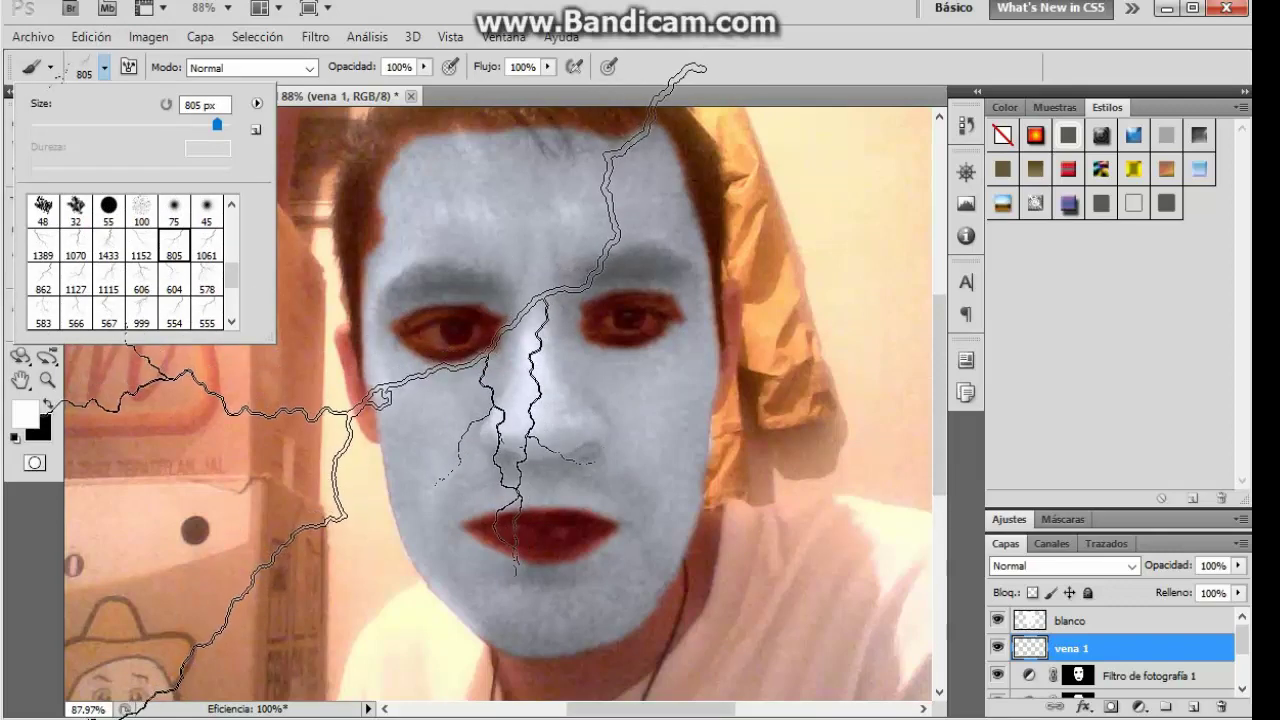
{"action": "key", "text": "ctrl+z"}
{"action": "left_click_drag", "start_coordinate": [219, 128], "coordinate": [195, 125]}
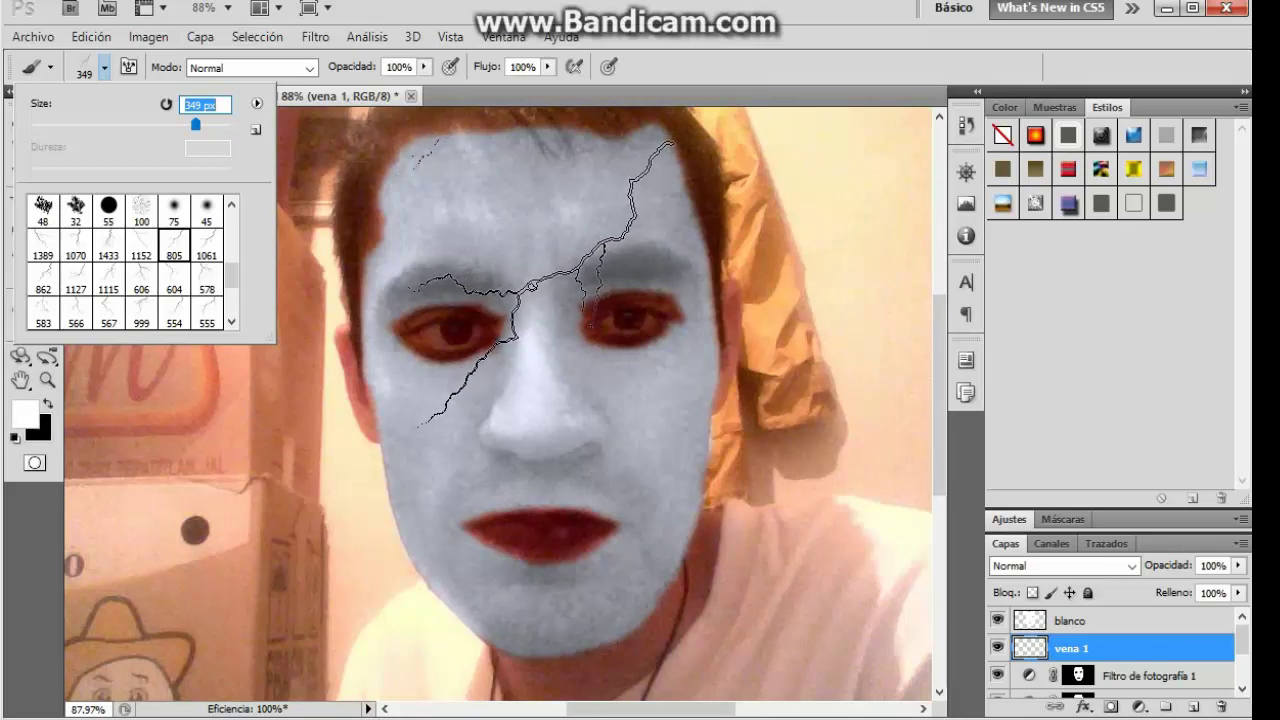
{"action": "left_click", "coordinate": [48, 405]}
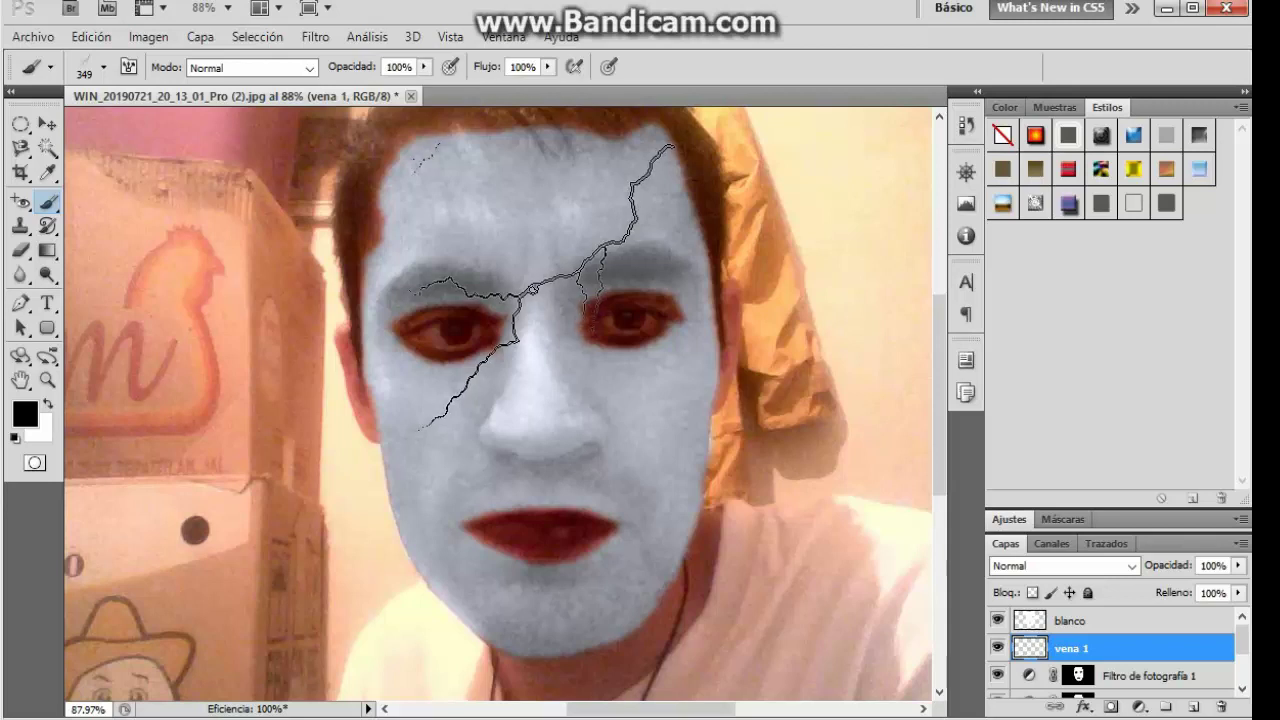
Step: Stamp a black vein crack on the upper face and scale it to about 101% with Free Transform
{"action": "left_click", "coordinate": [541, 287]}
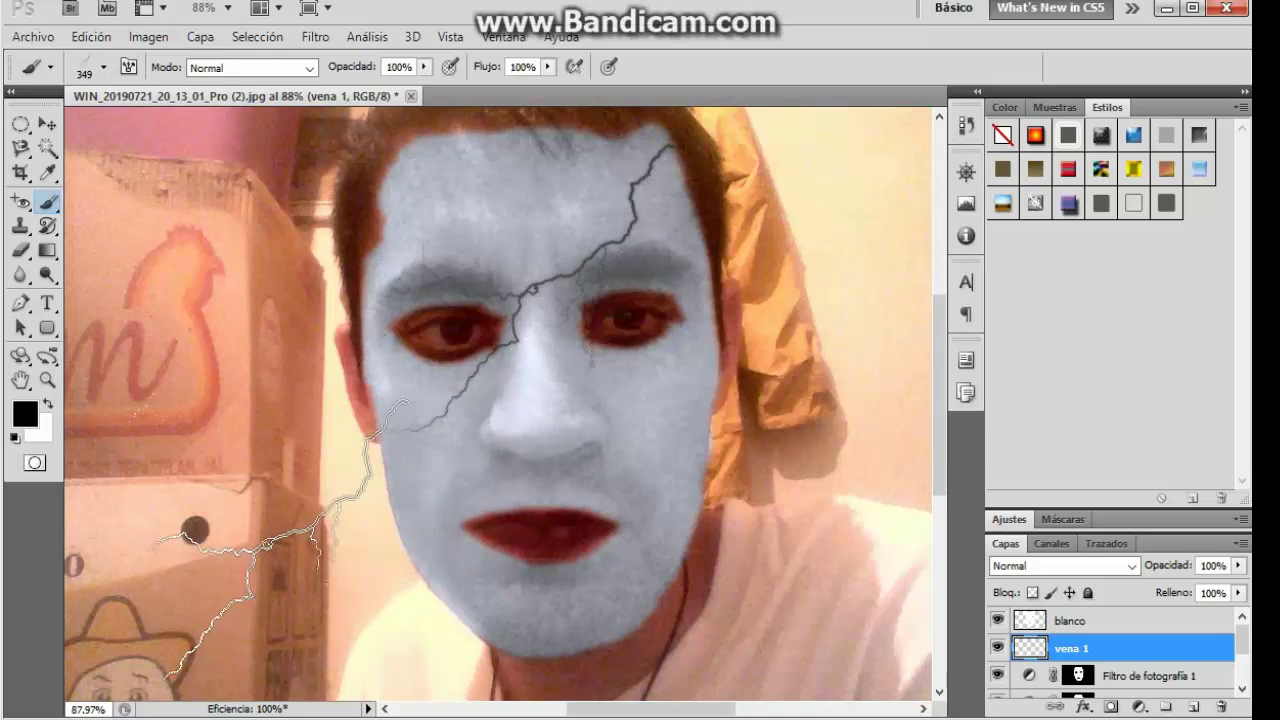
{"action": "left_click", "coordinate": [21, 251]}
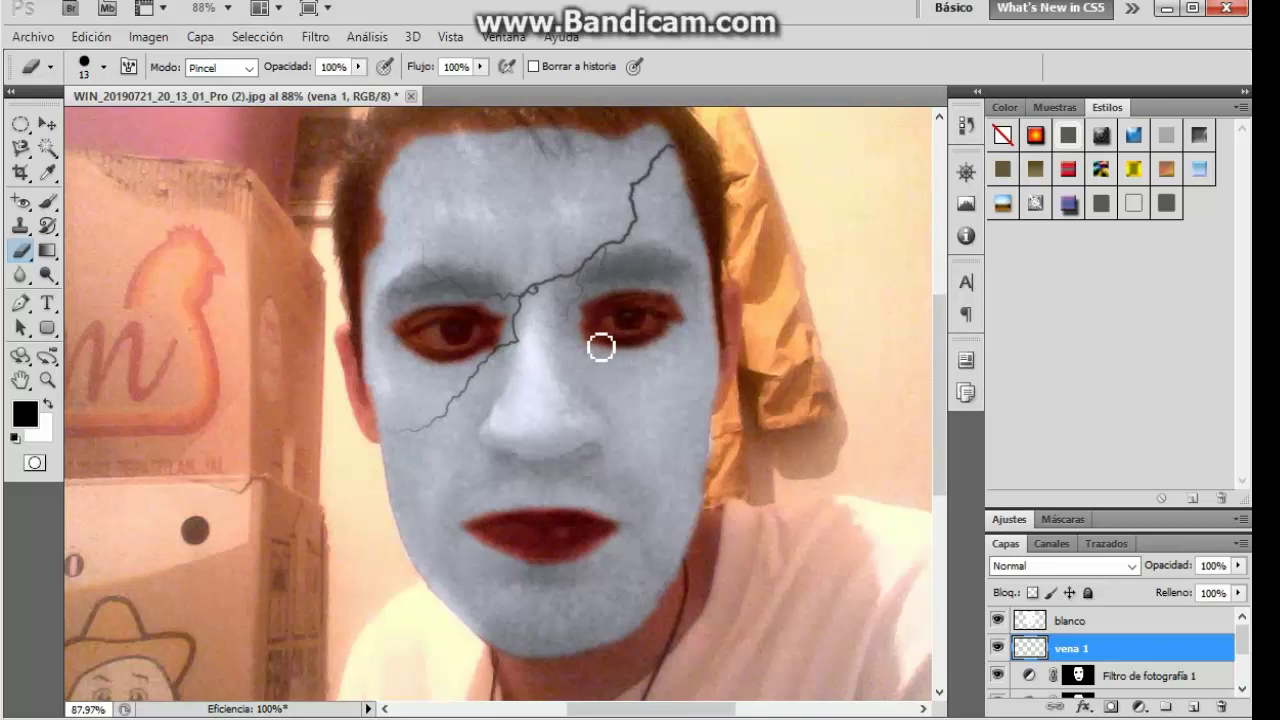
{"action": "key", "text": "ctrl+t"}
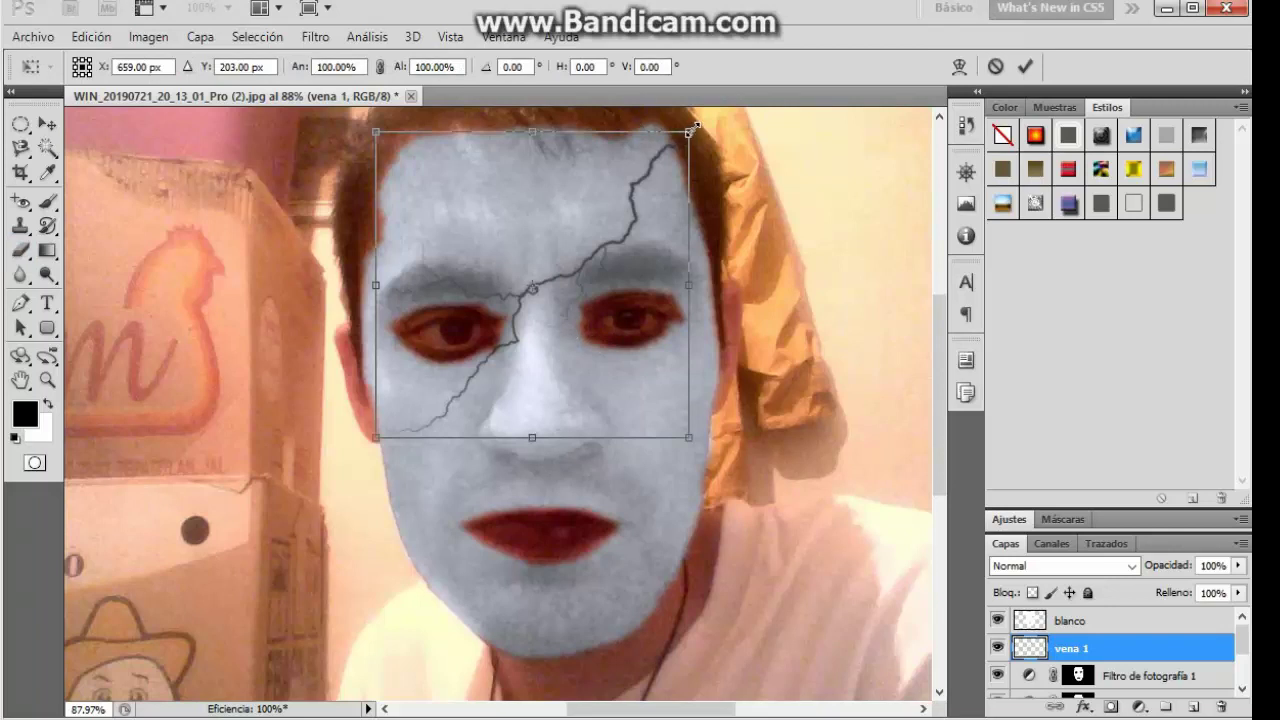
{"action": "left_click_drag", "start_coordinate": [694, 127], "coordinate": [697, 126]}
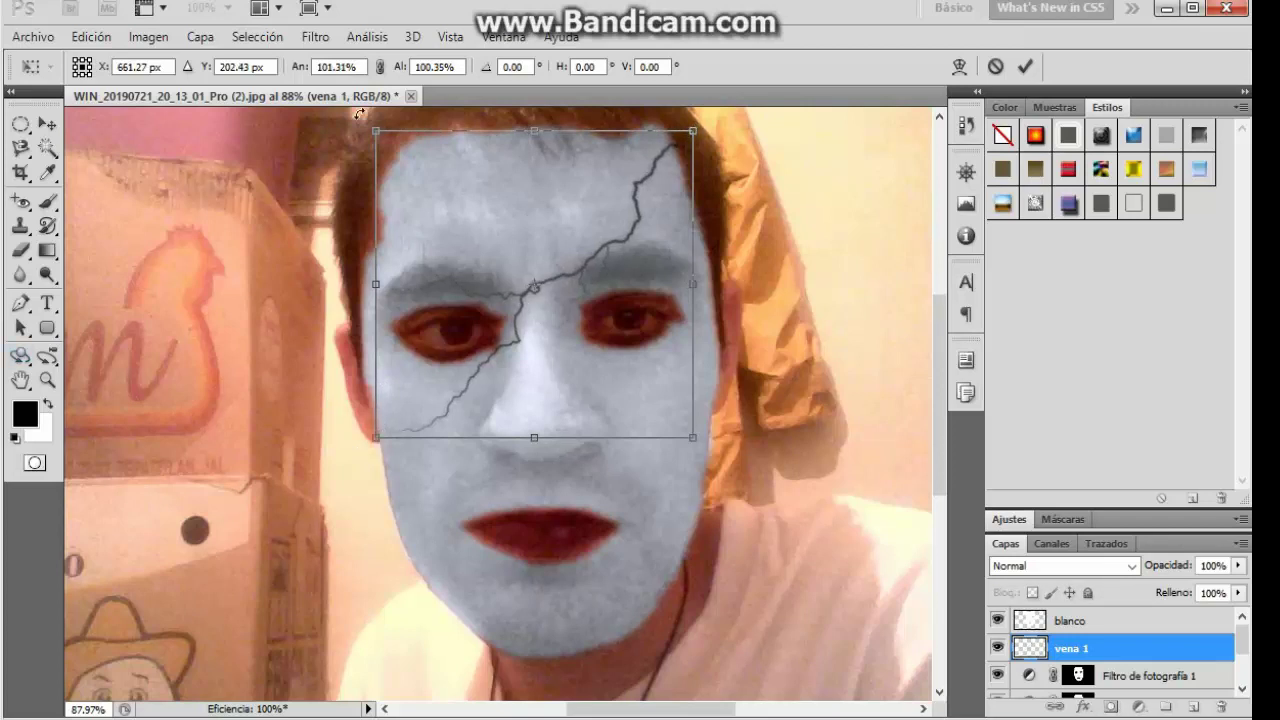
{"action": "left_click", "coordinate": [1025, 66]}
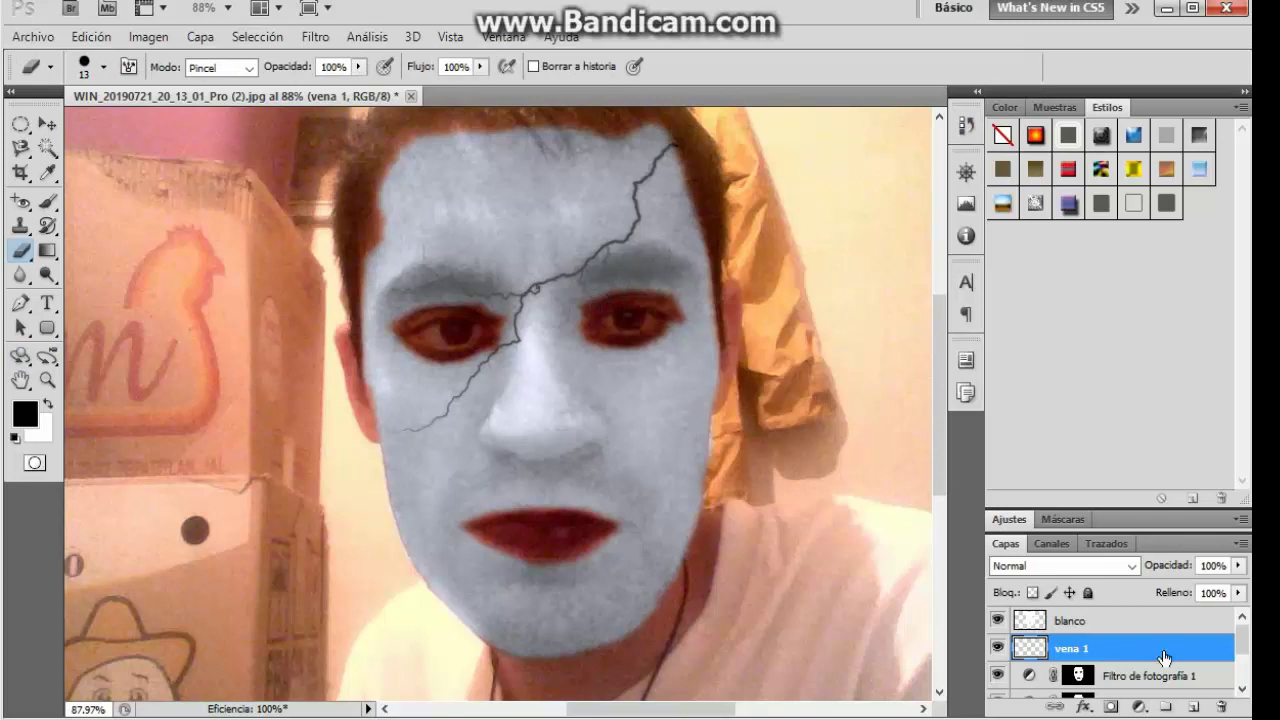
Step: Add a new layer above vena 1 and name it 'vena 2'
{"action": "left_click", "coordinate": [1195, 710]}
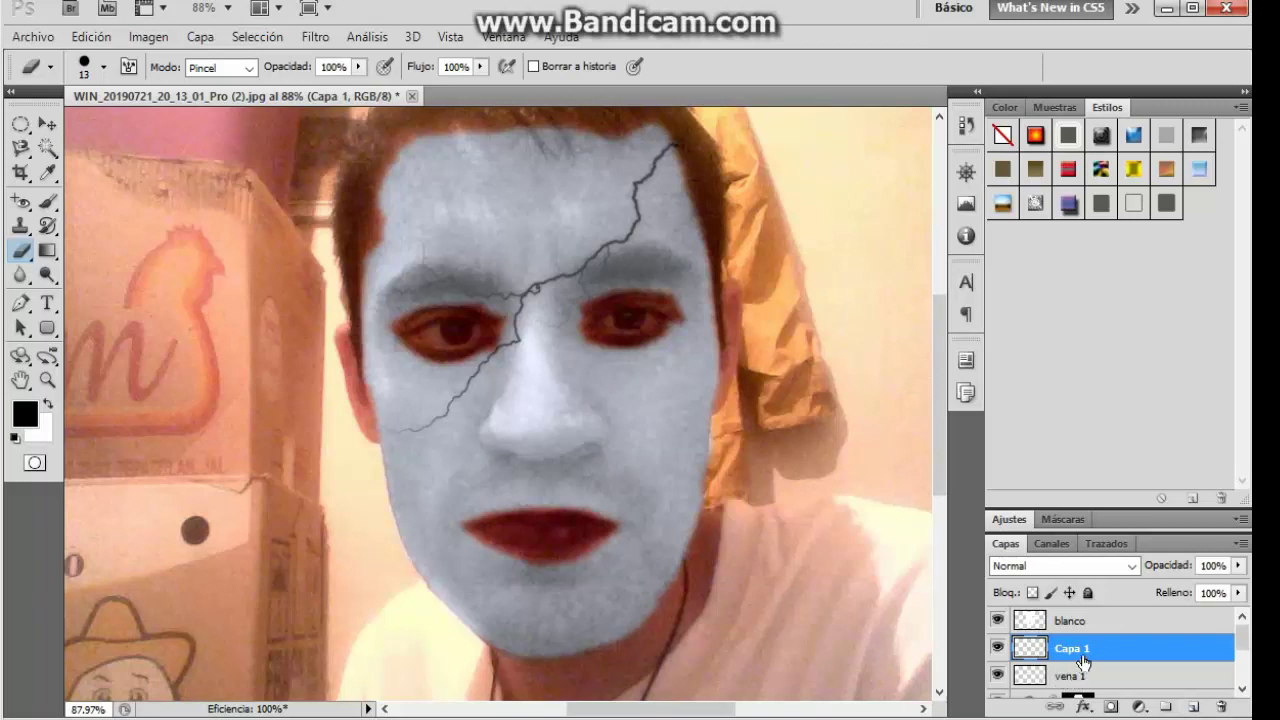
{"action": "double_click", "coordinate": [1075, 650]}
{"action": "key", "text": "BackSpace"}
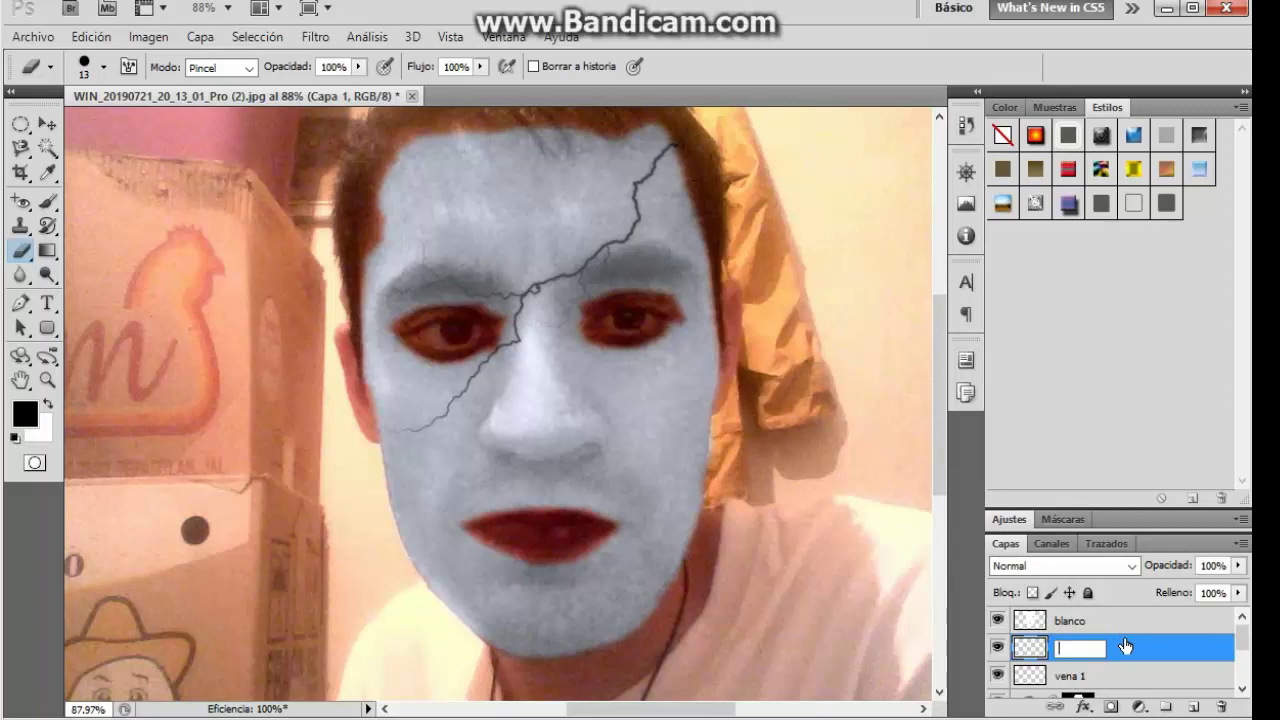
{"action": "type", "text": "vena 2"}
{"action": "key", "text": "Return"}
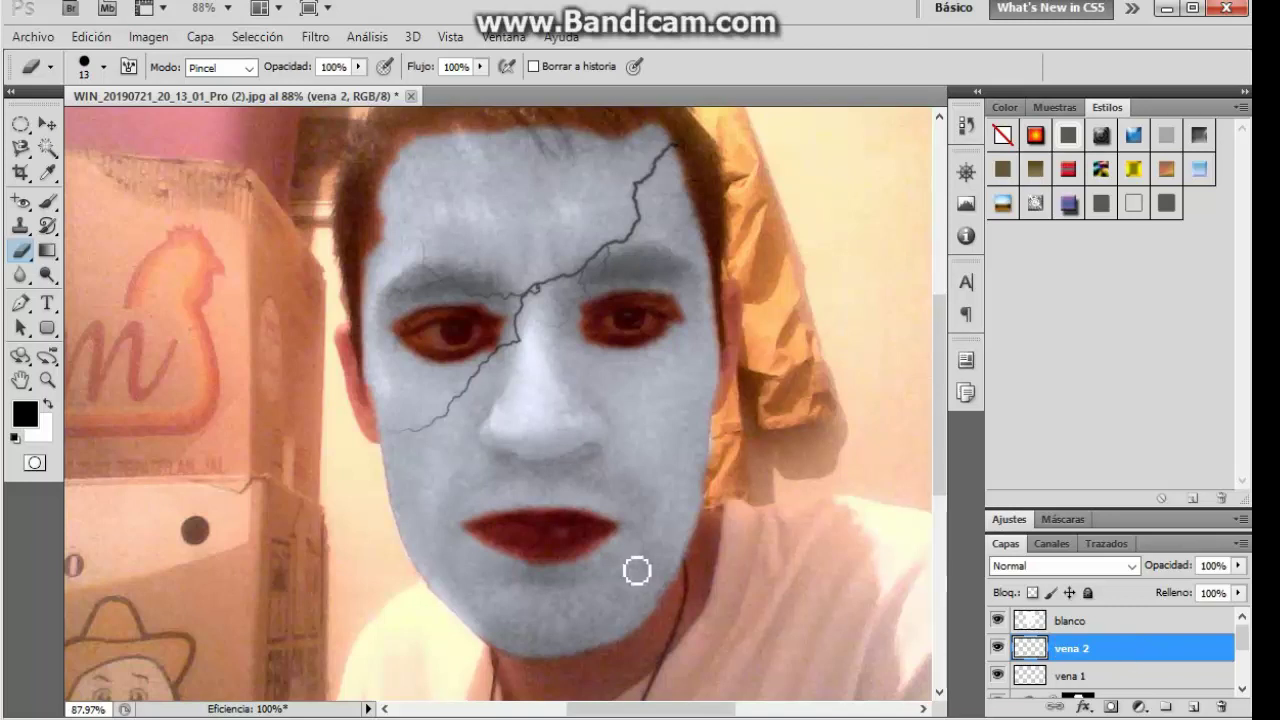
Step: Stamp the 567 crack brush down the centre of the face, then erase it over the lips
{"action": "left_click", "coordinate": [47, 201]}
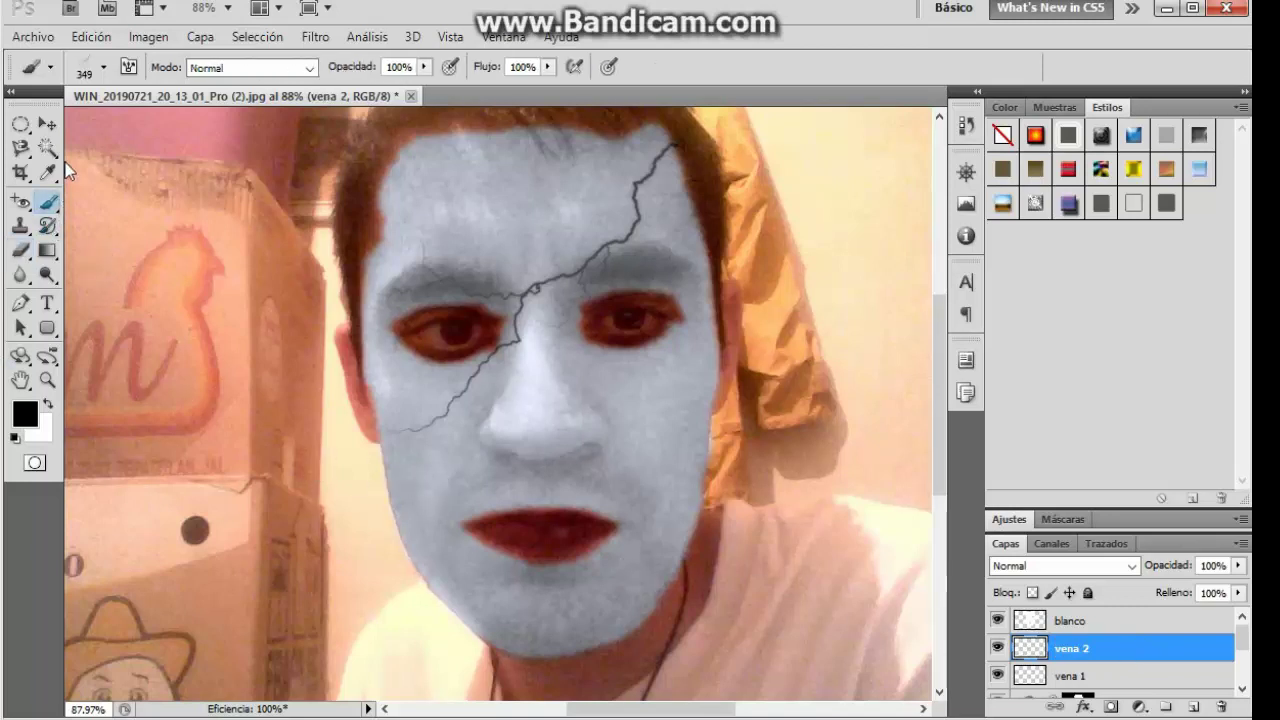
{"action": "left_click", "coordinate": [105, 67]}
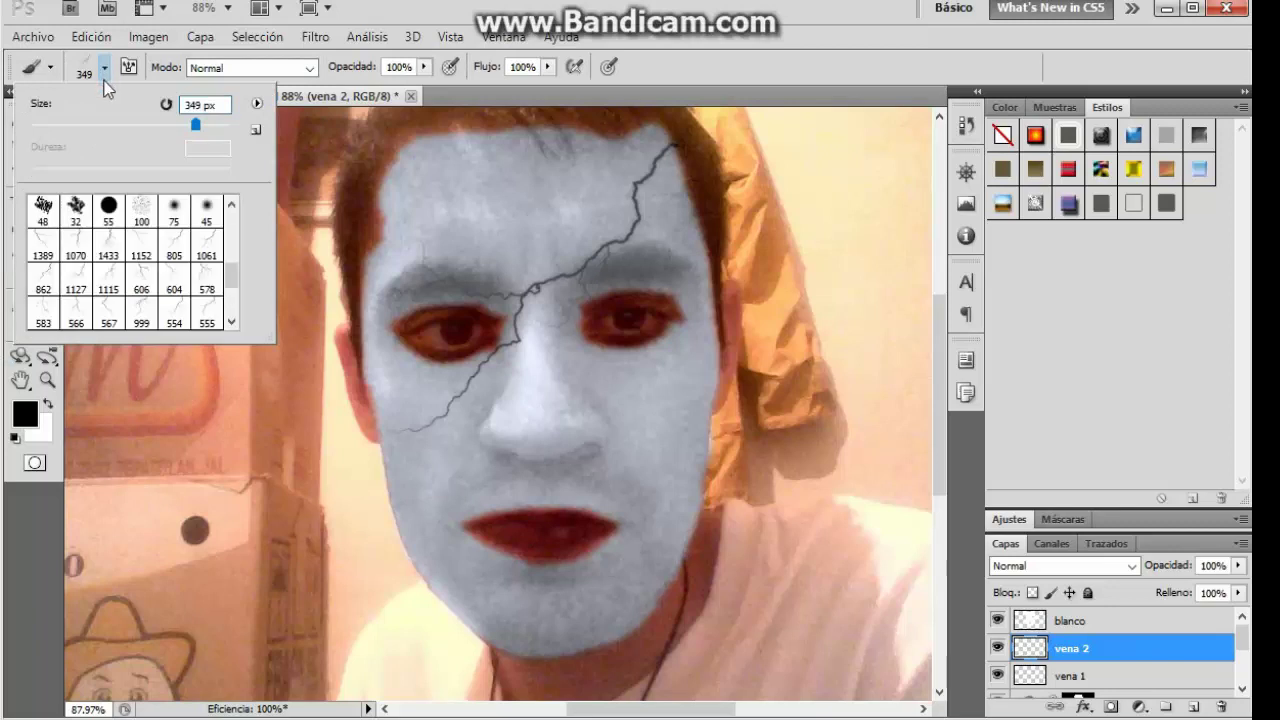
{"action": "left_click", "coordinate": [112, 312]}
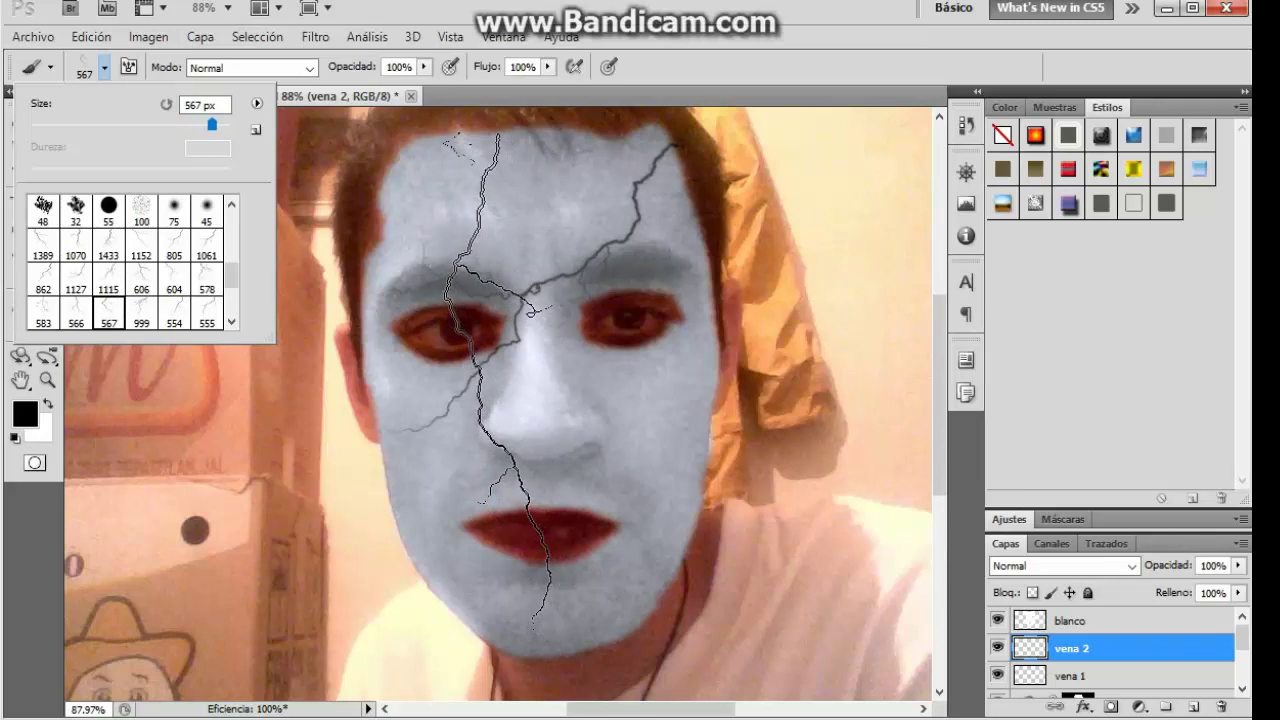
{"action": "key", "text": "Return"}
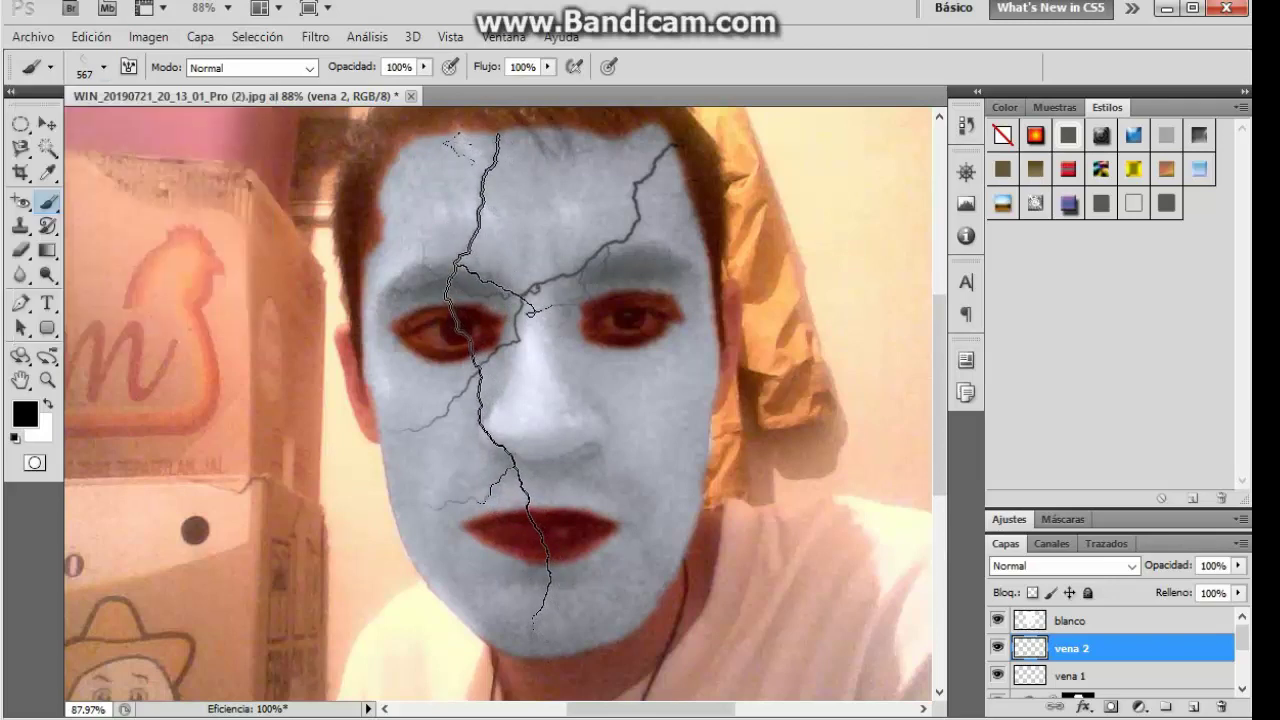
{"action": "left_click", "coordinate": [497, 380]}
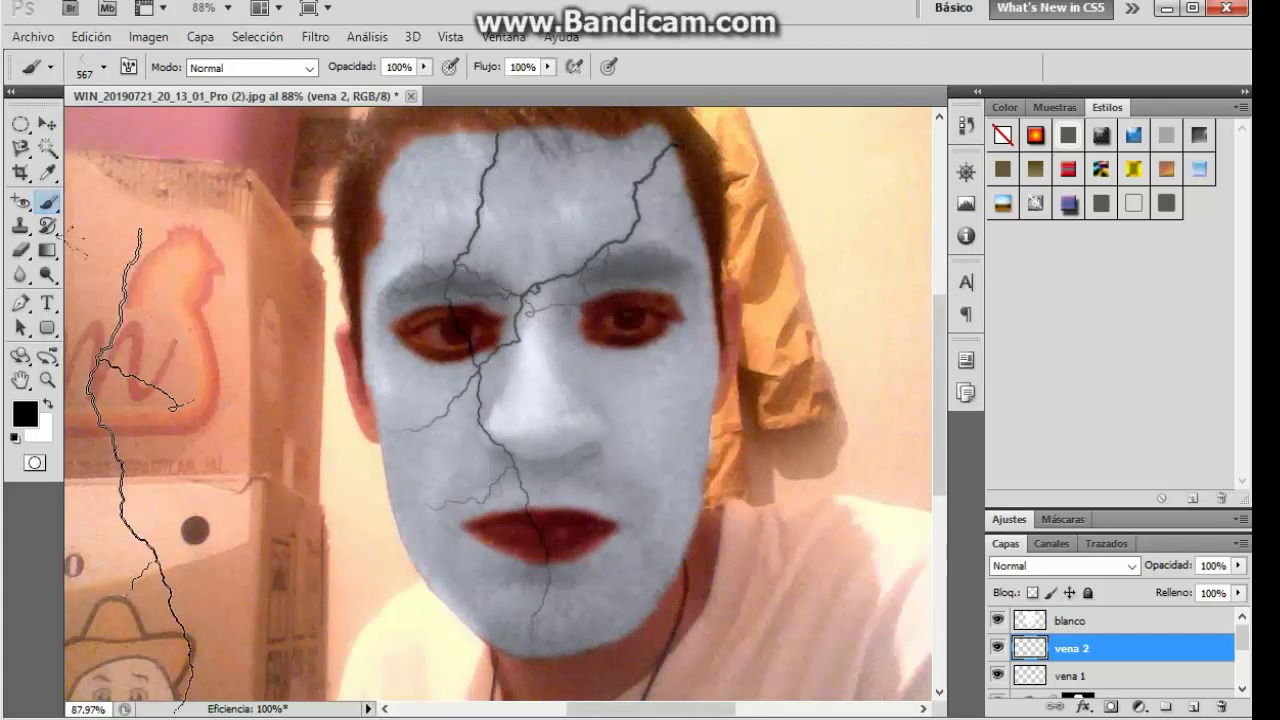
{"action": "left_click", "coordinate": [20, 250]}
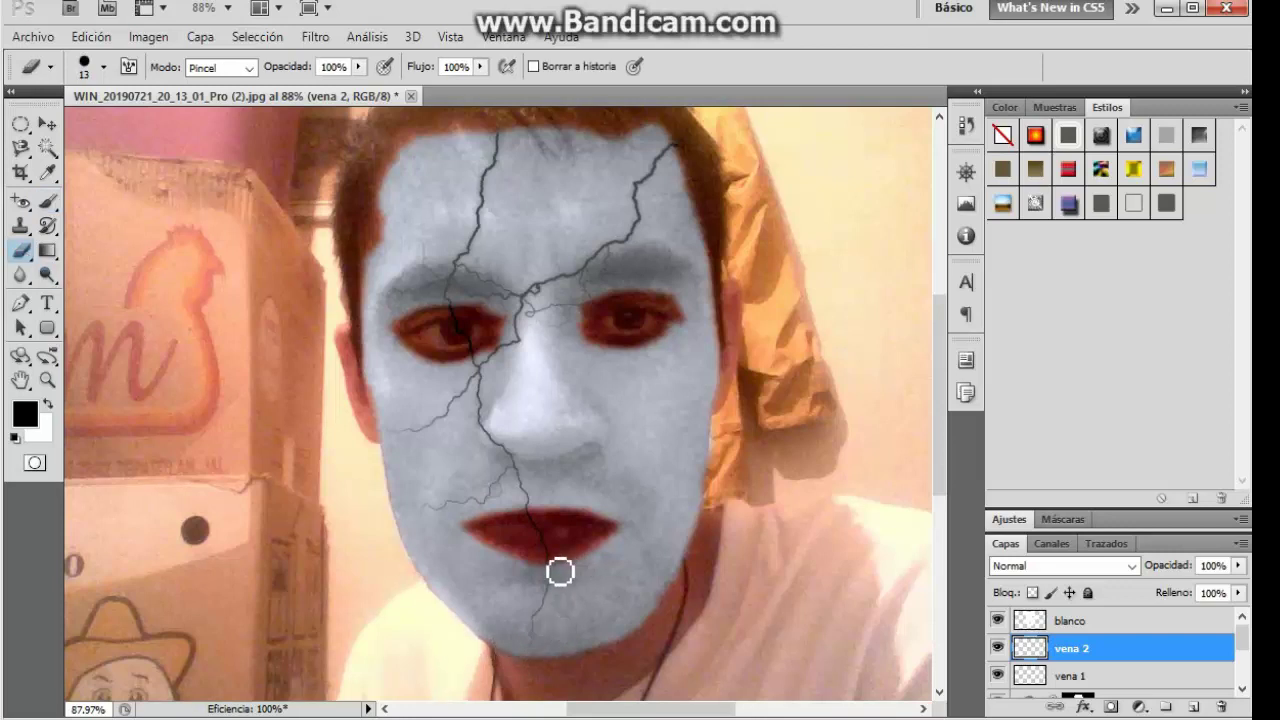
{"action": "left_click_drag", "start_coordinate": [563, 566], "coordinate": [537, 524]}
Step: Add a new empty layer, Capa 1, above vena 2
{"action": "left_click", "coordinate": [1193, 707]}
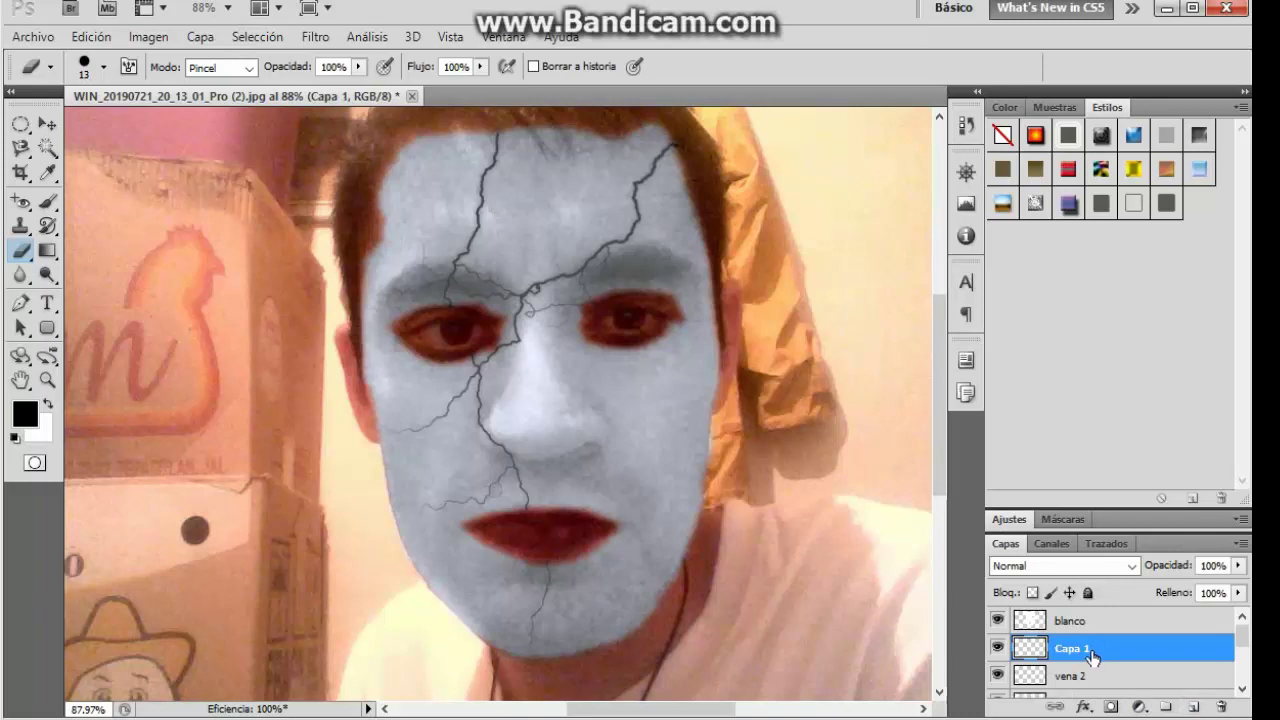
{"action": "double_click", "coordinate": [1087, 651]}
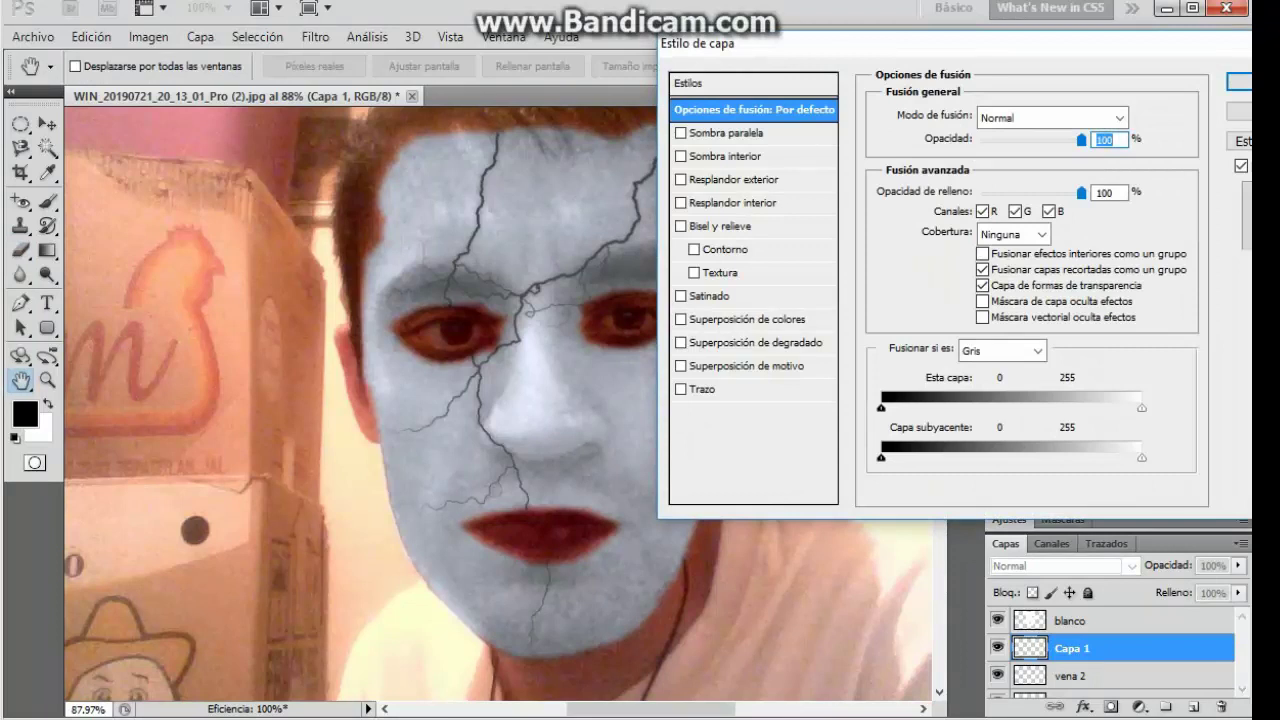
{"action": "key", "text": "Escape"}
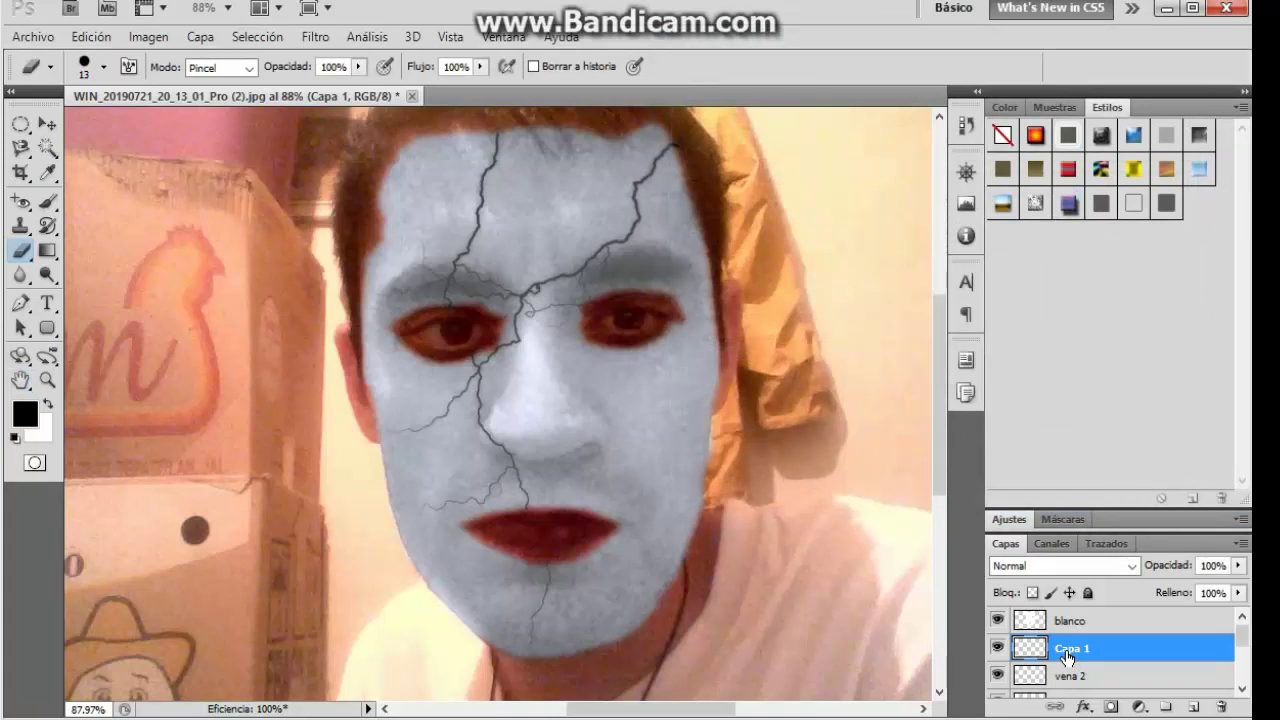
{"action": "scroll", "coordinate": [1069, 670], "scroll_direction": "down", "scroll_amount": 1}
{"action": "scroll", "coordinate": [1067, 664], "scroll_direction": "up", "scroll_amount": 1}
Step: Stamp a 329 px crack brush (1403 crack tip) down the right side of the face
{"action": "left_click", "coordinate": [48, 203]}
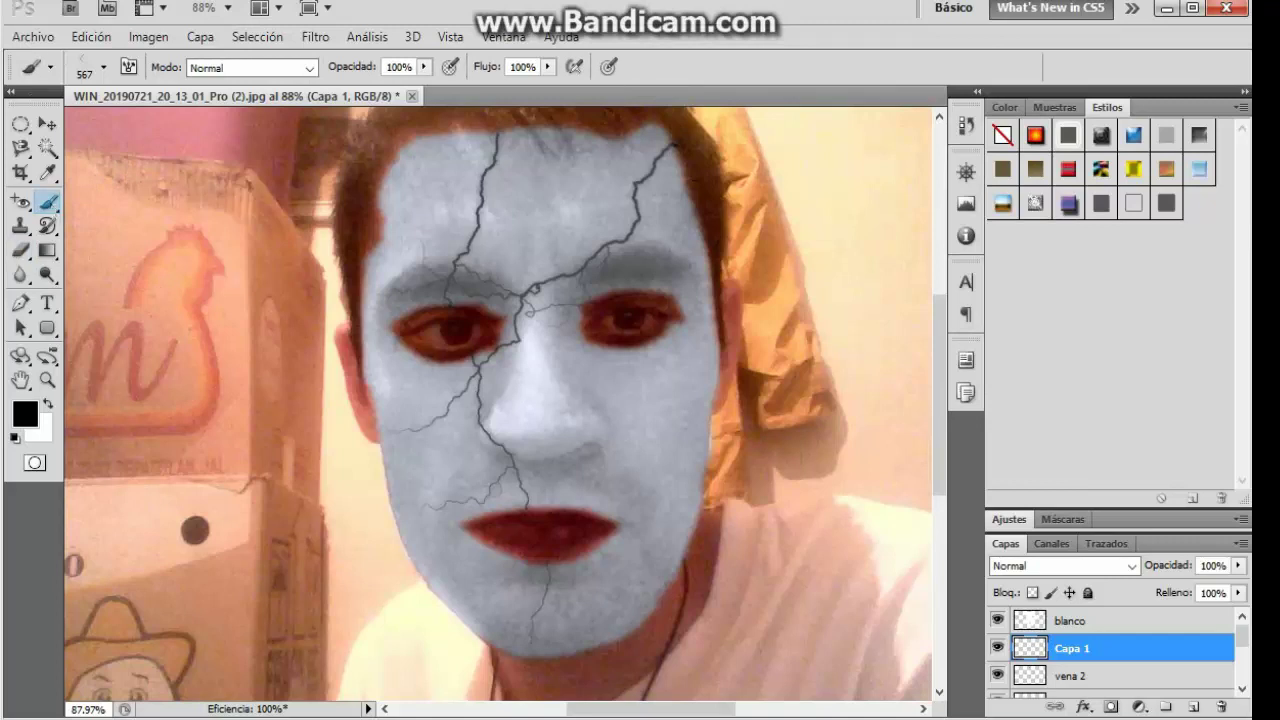
{"action": "left_click", "coordinate": [103, 72]}
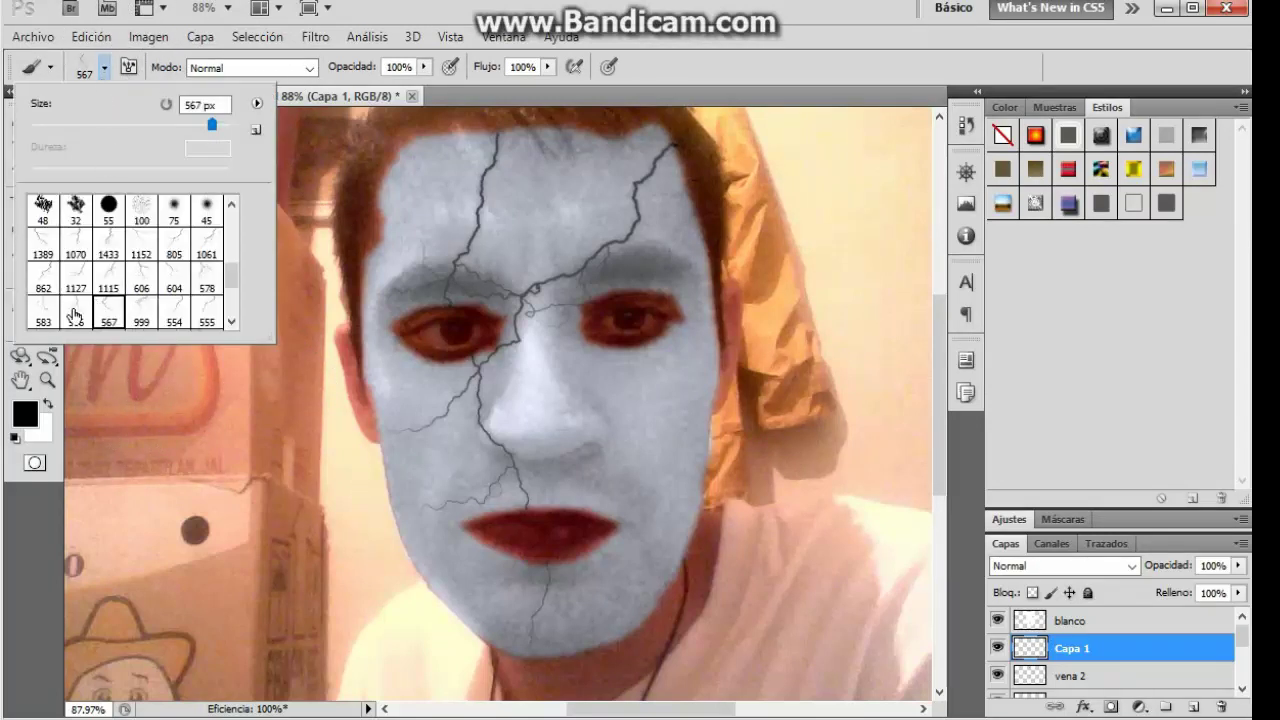
{"action": "left_click", "coordinate": [43, 310]}
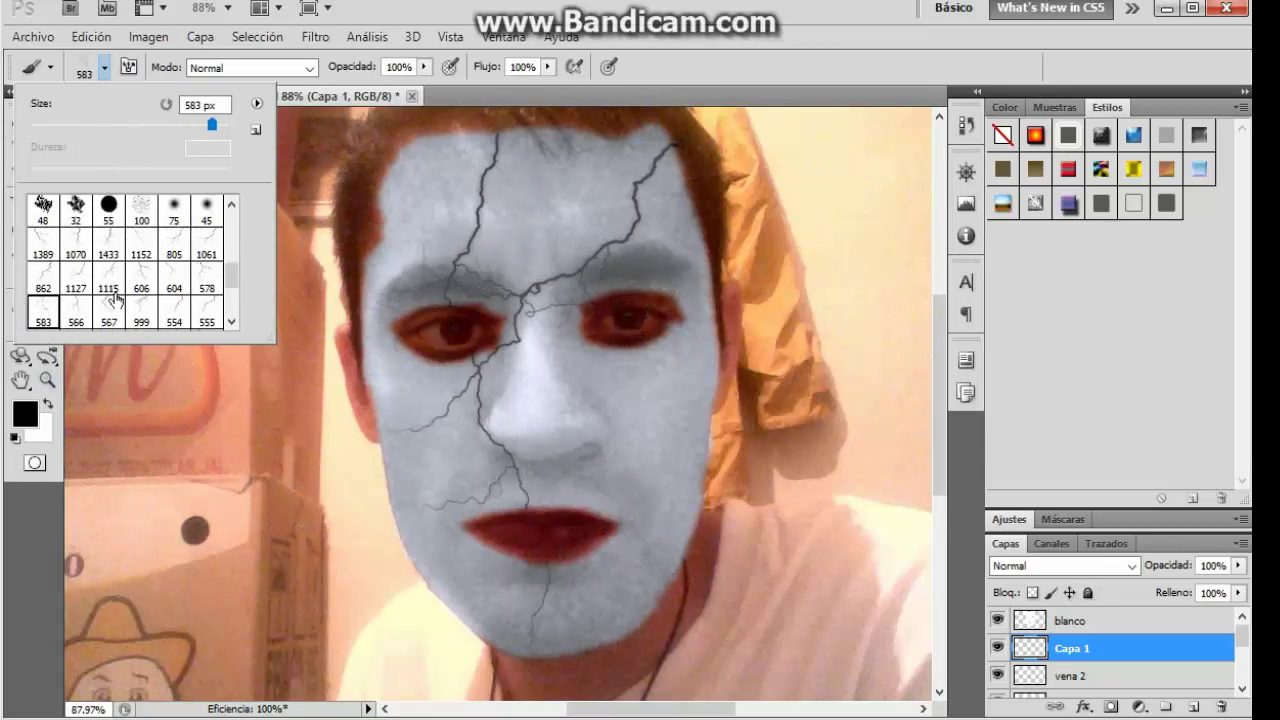
{"action": "scroll", "coordinate": [116, 298], "scroll_direction": "down", "scroll_amount": 1}
{"action": "left_click", "coordinate": [113, 325]}
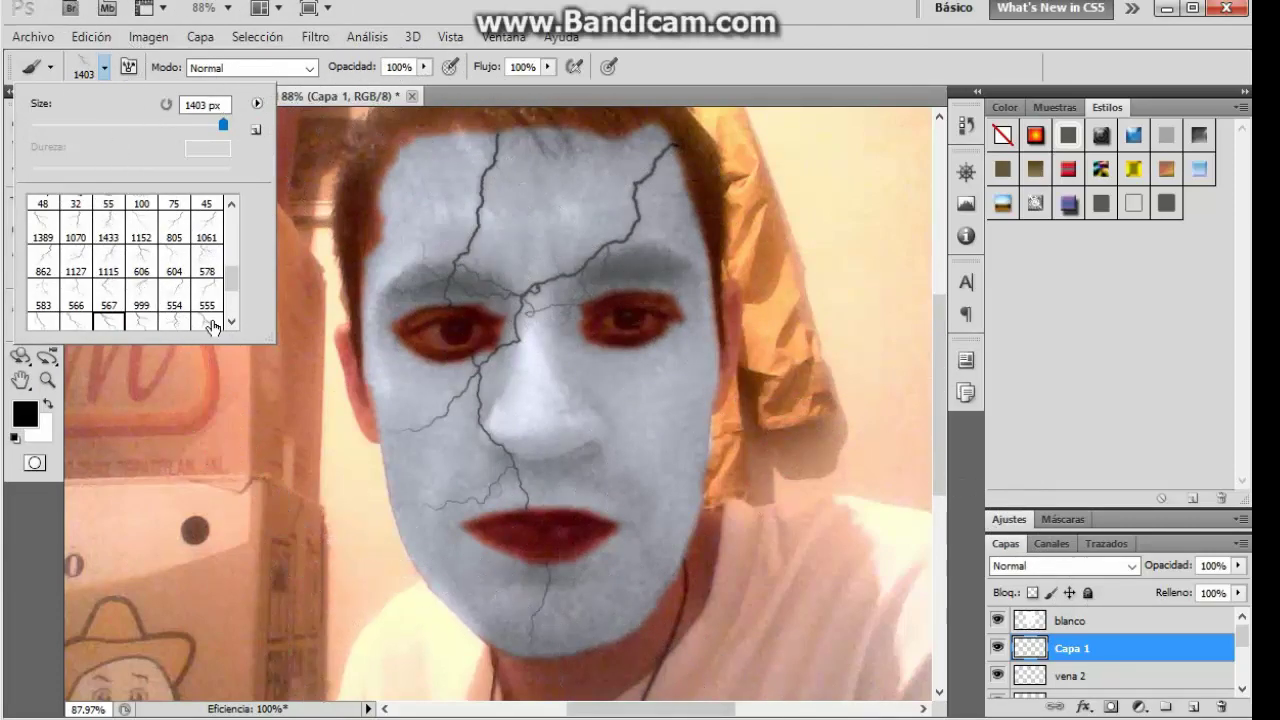
{"action": "left_click", "coordinate": [177, 124]}
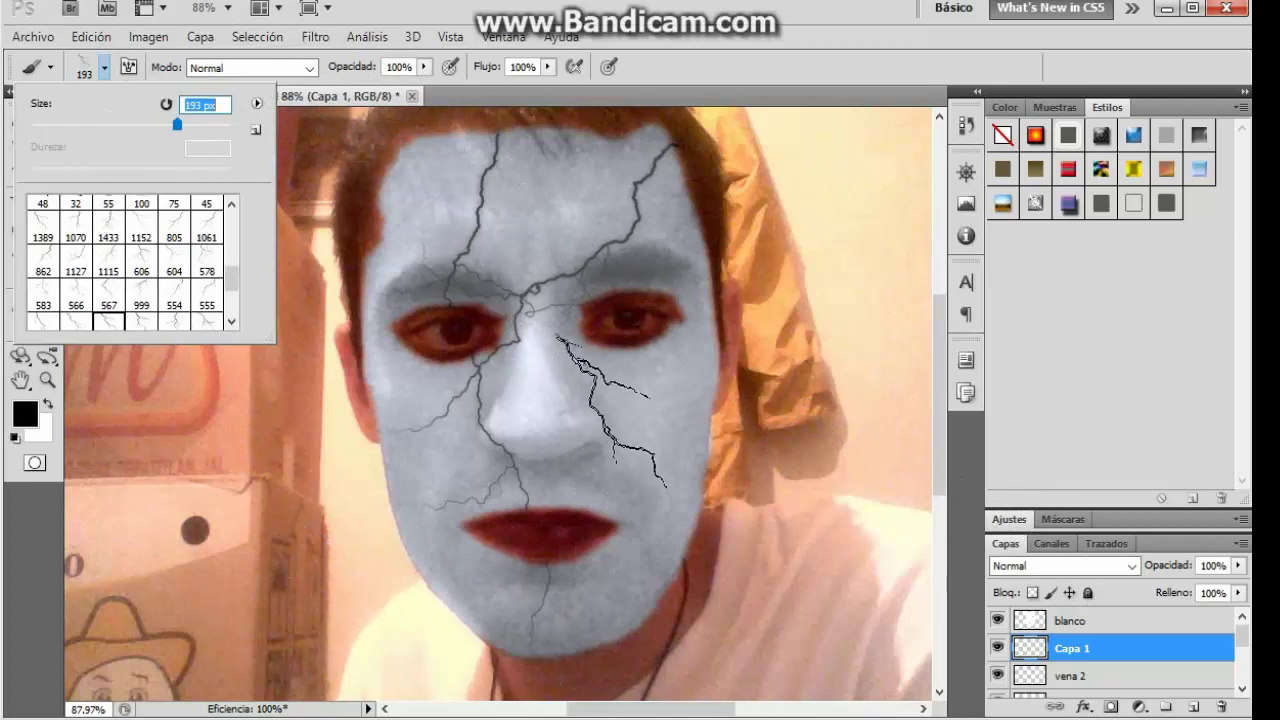
{"action": "left_click", "coordinate": [193, 124]}
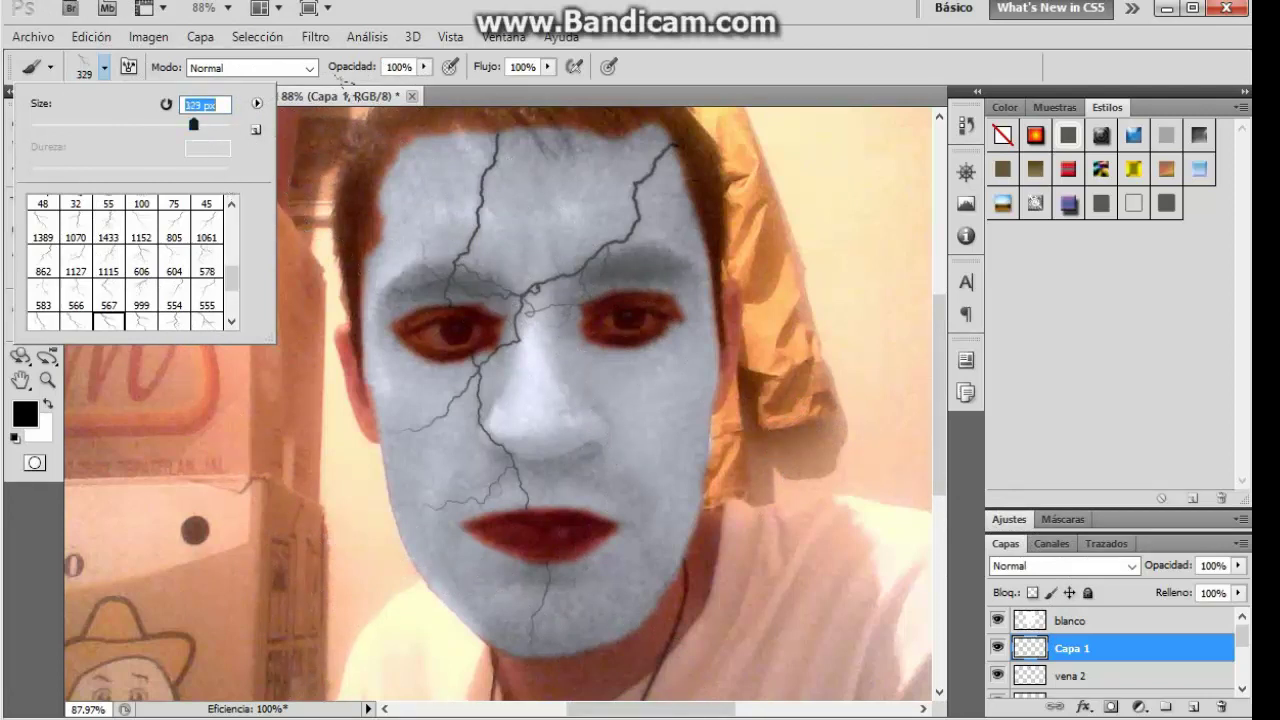
{"action": "left_click", "coordinate": [620, 420]}
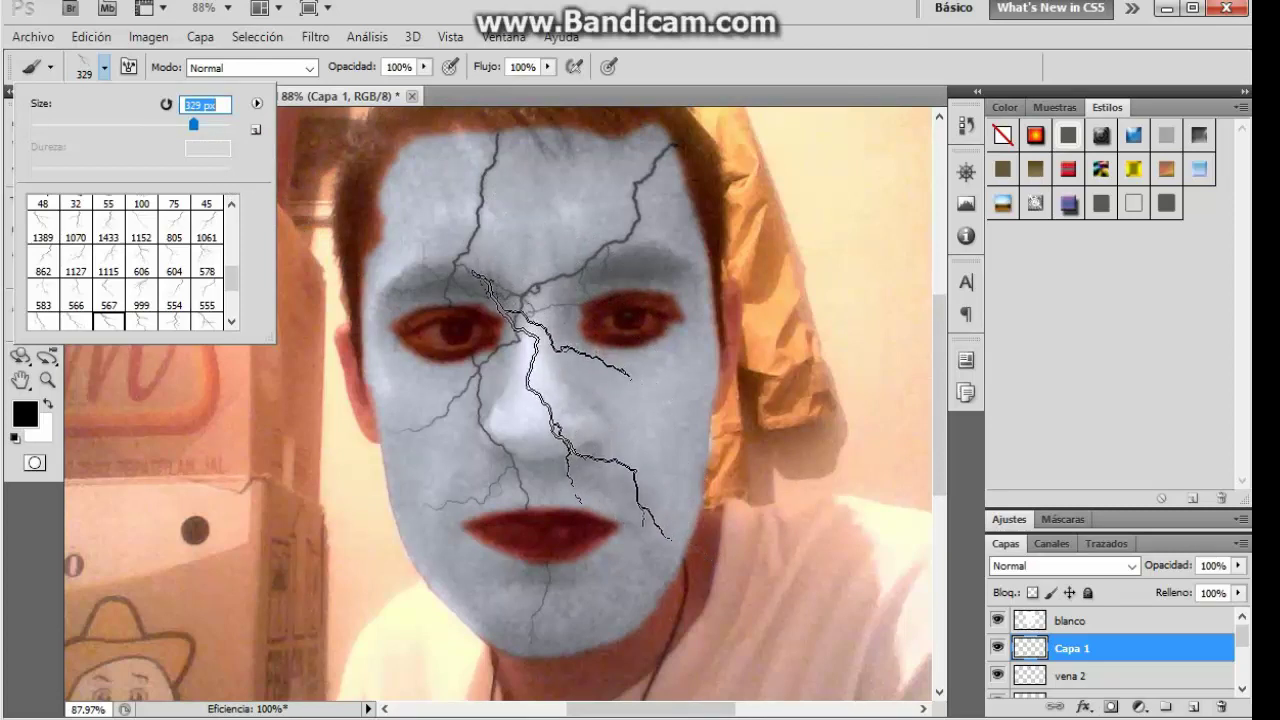
{"action": "key", "text": "Return"}
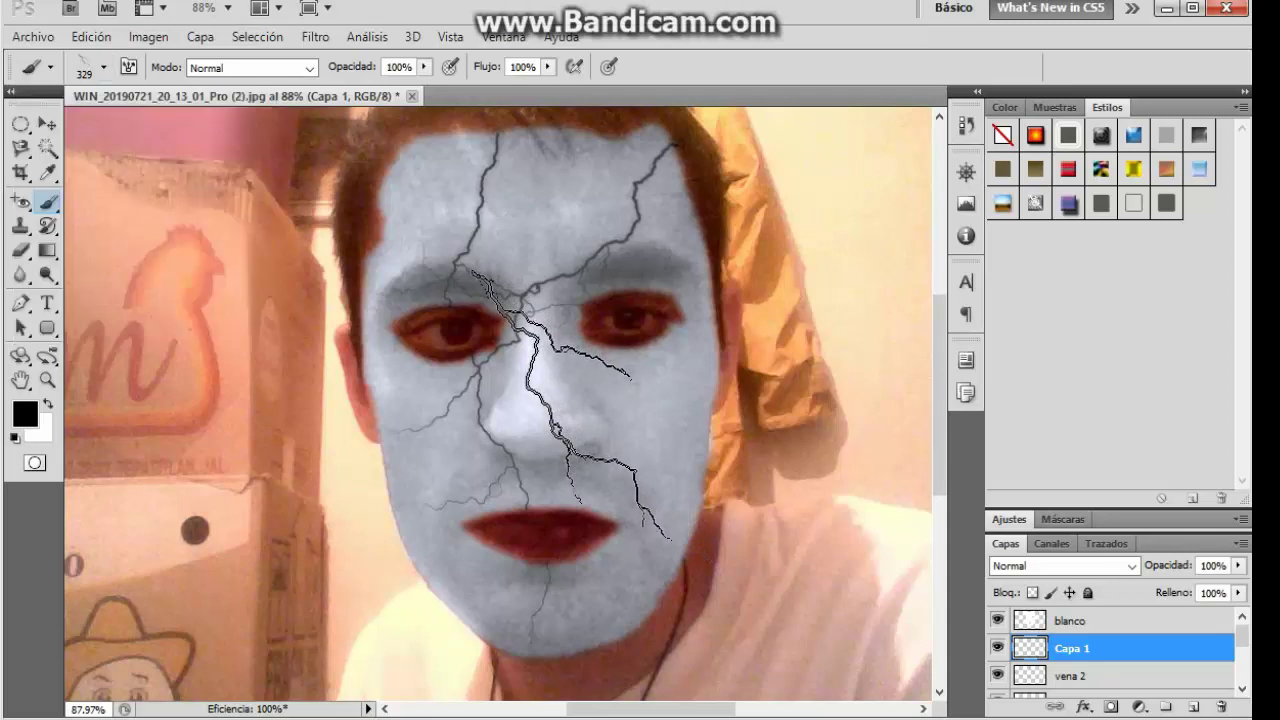
{"action": "left_click", "coordinate": [570, 404]}
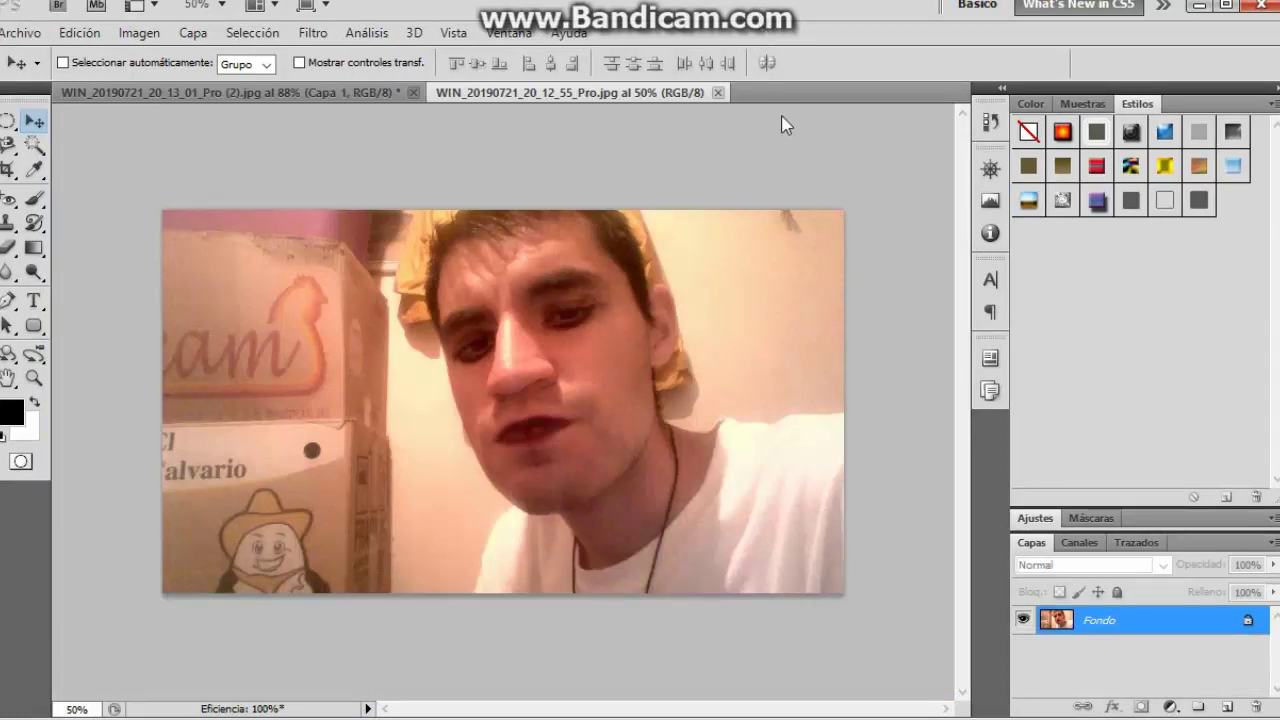
Step: Show the second webcam photo zoomed in to 100% on the face
{"action": "left_click", "coordinate": [226, 100]}
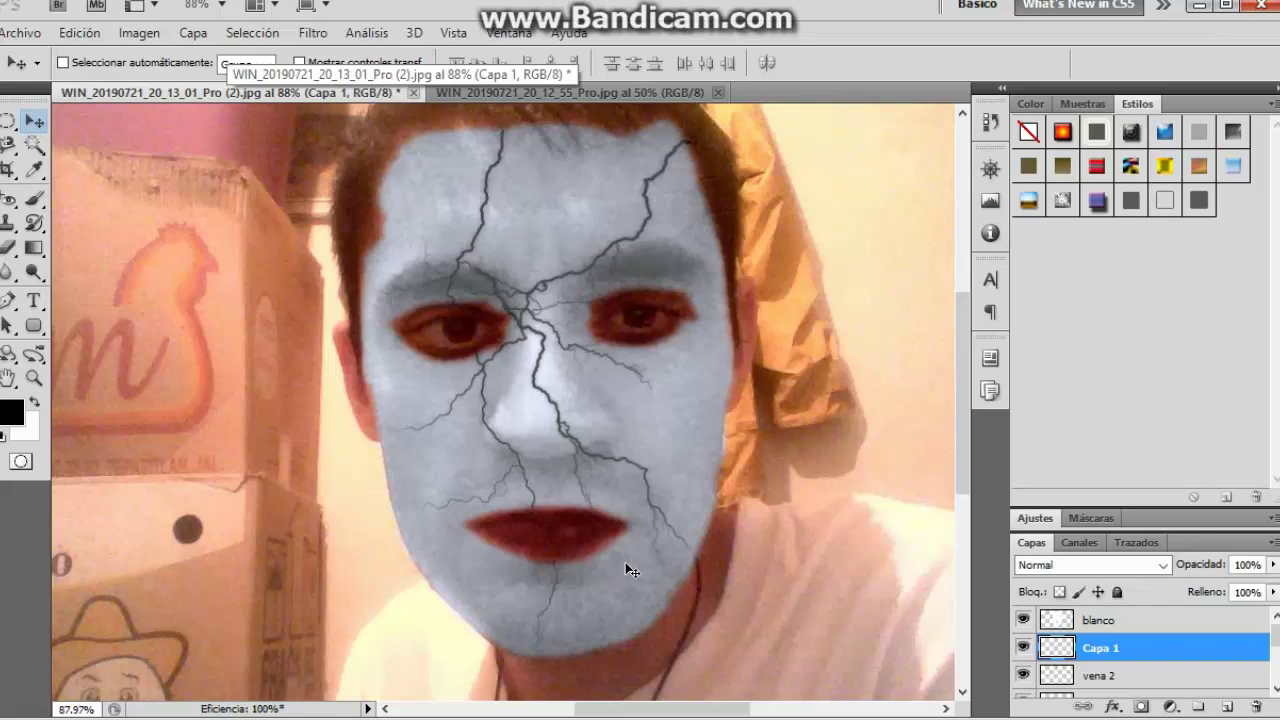
{"action": "left_click", "coordinate": [545, 92]}
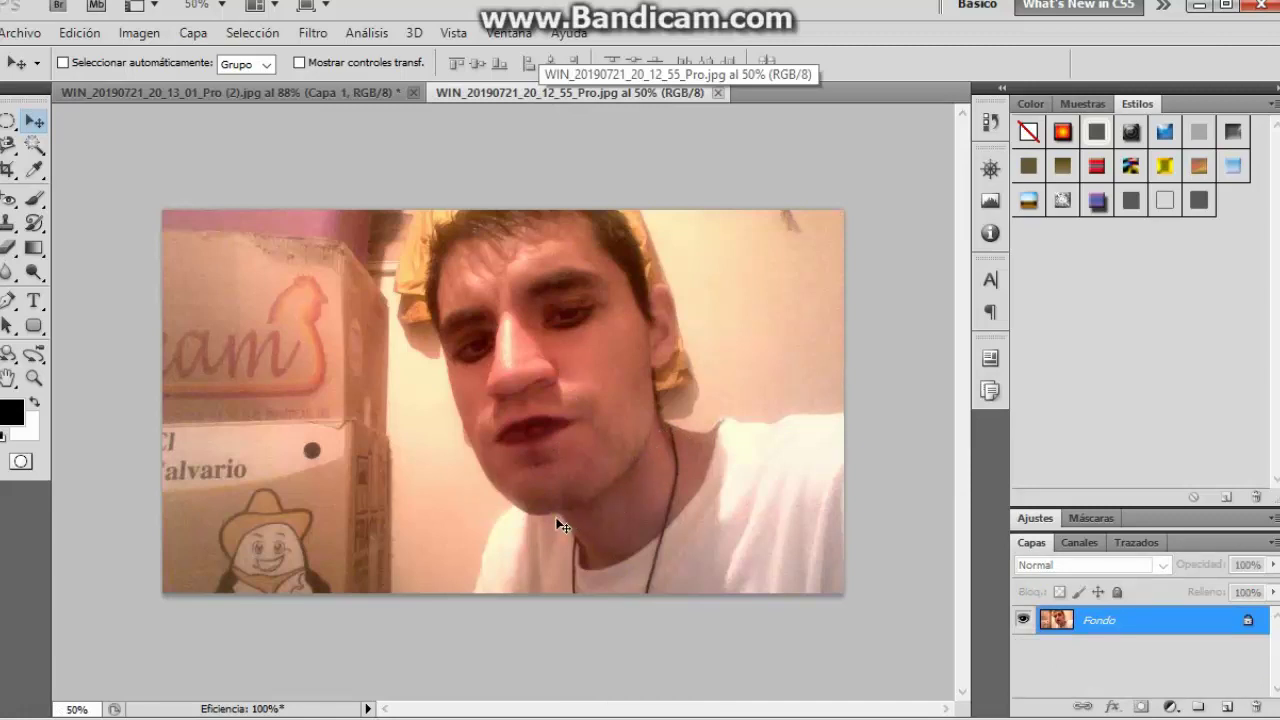
{"action": "left_click", "coordinate": [35, 380]}
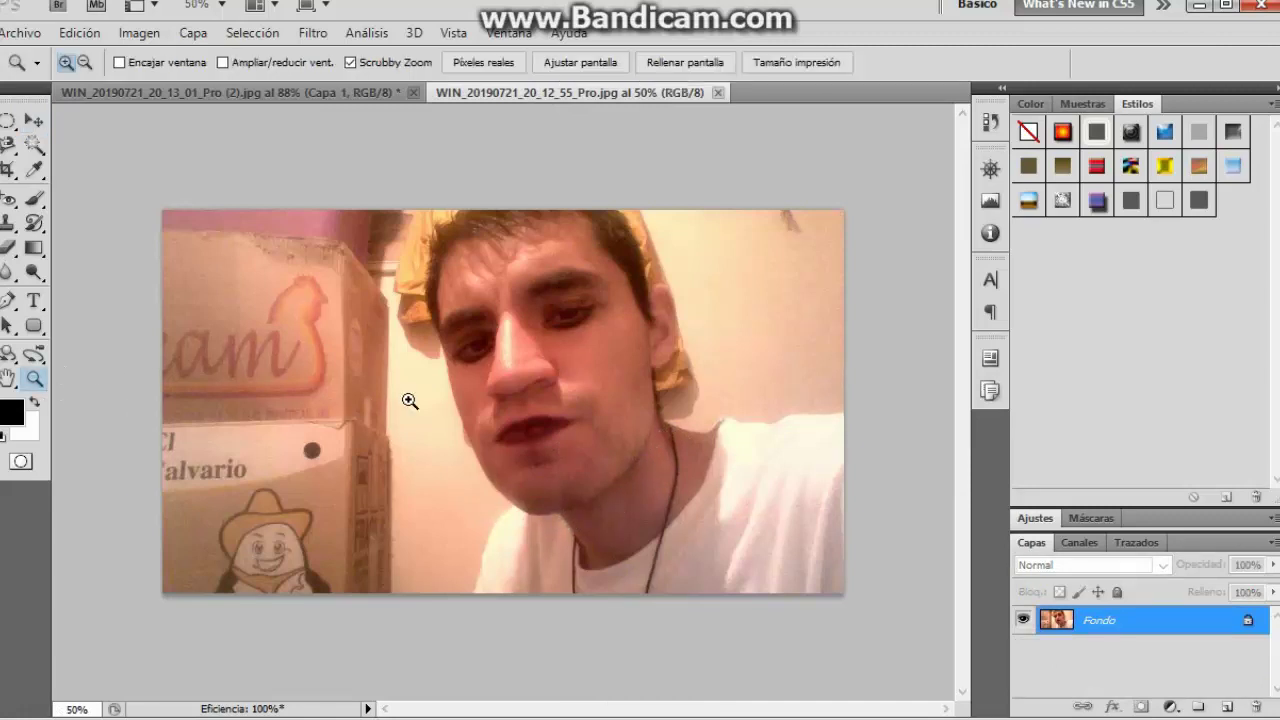
{"action": "left_click", "coordinate": [525, 369]}
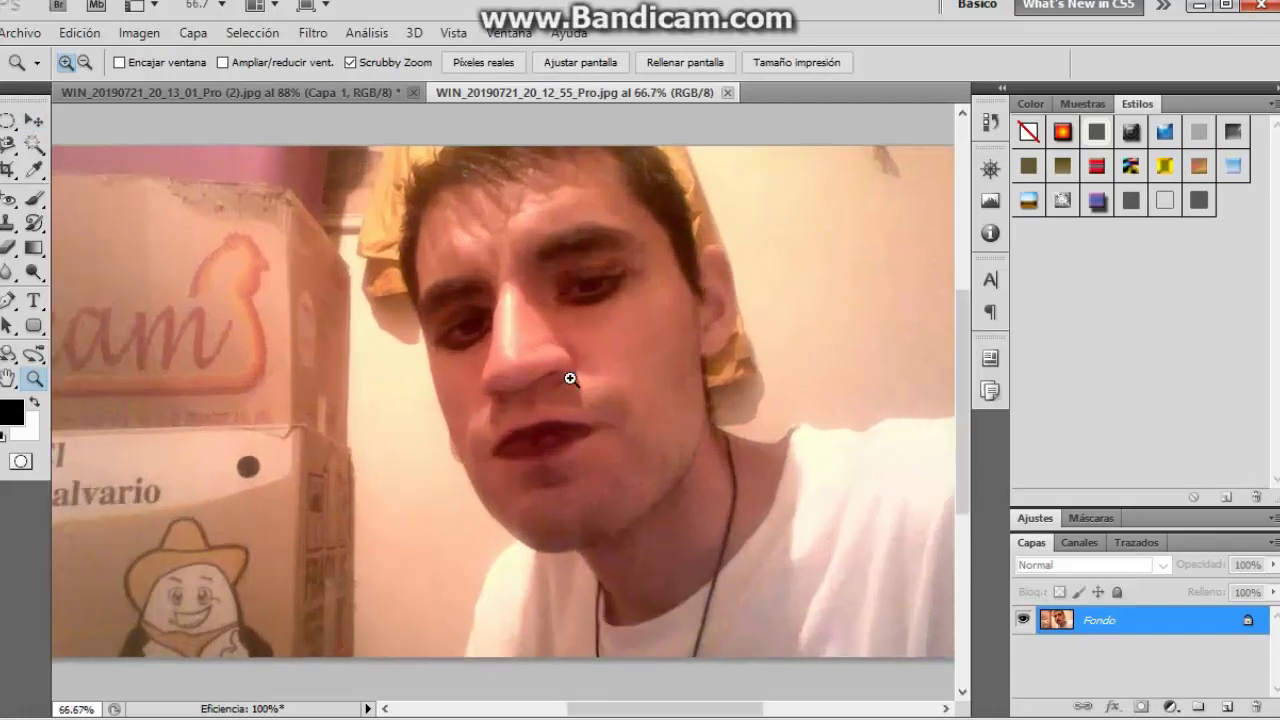
{"action": "left_click", "coordinate": [556, 383]}
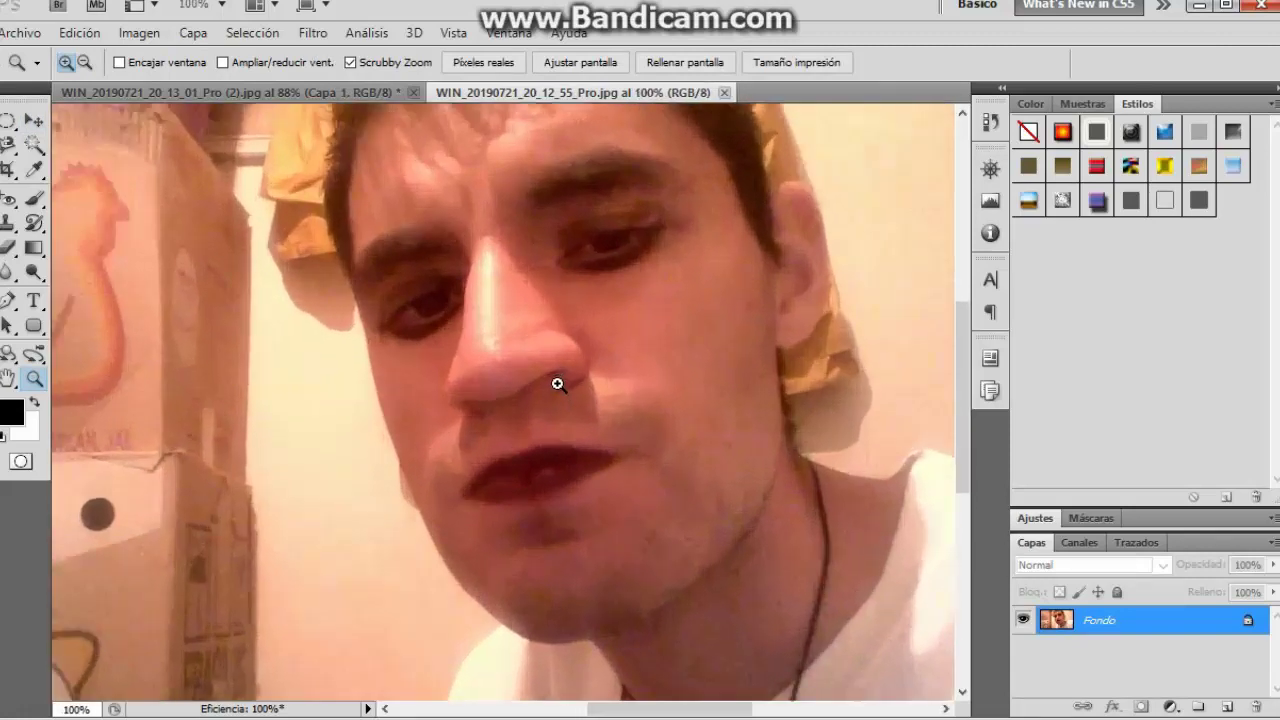
Step: Add a new empty layer, Capa 1, above Fondo
{"action": "scroll", "coordinate": [558, 385], "scroll_direction": "up", "scroll_amount": 1}
{"action": "scroll", "coordinate": [558, 385], "scroll_direction": "up", "scroll_amount": 1}
{"action": "scroll", "coordinate": [558, 385], "scroll_direction": "up", "scroll_amount": 1}
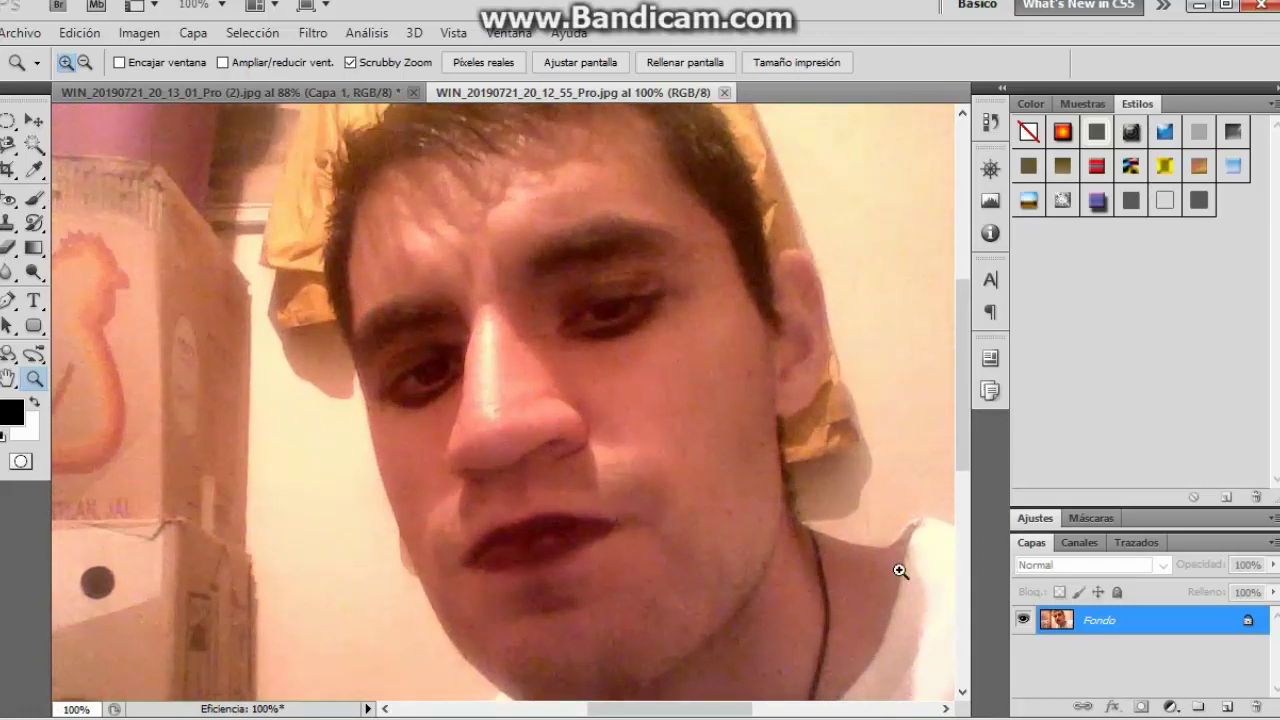
{"action": "left_click", "coordinate": [1227, 706]}
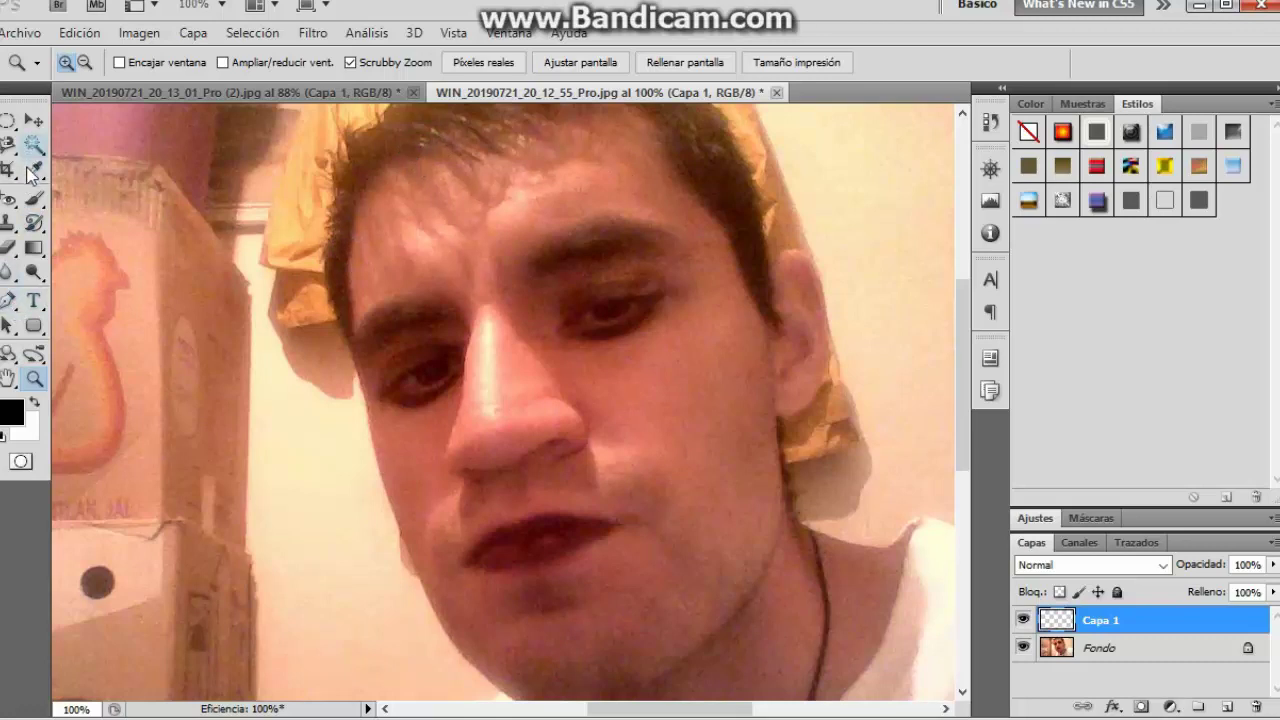
Step: With the Pen tool, start the face path at the hairline and anchor across the hair top
{"action": "left_click", "coordinate": [7, 303]}
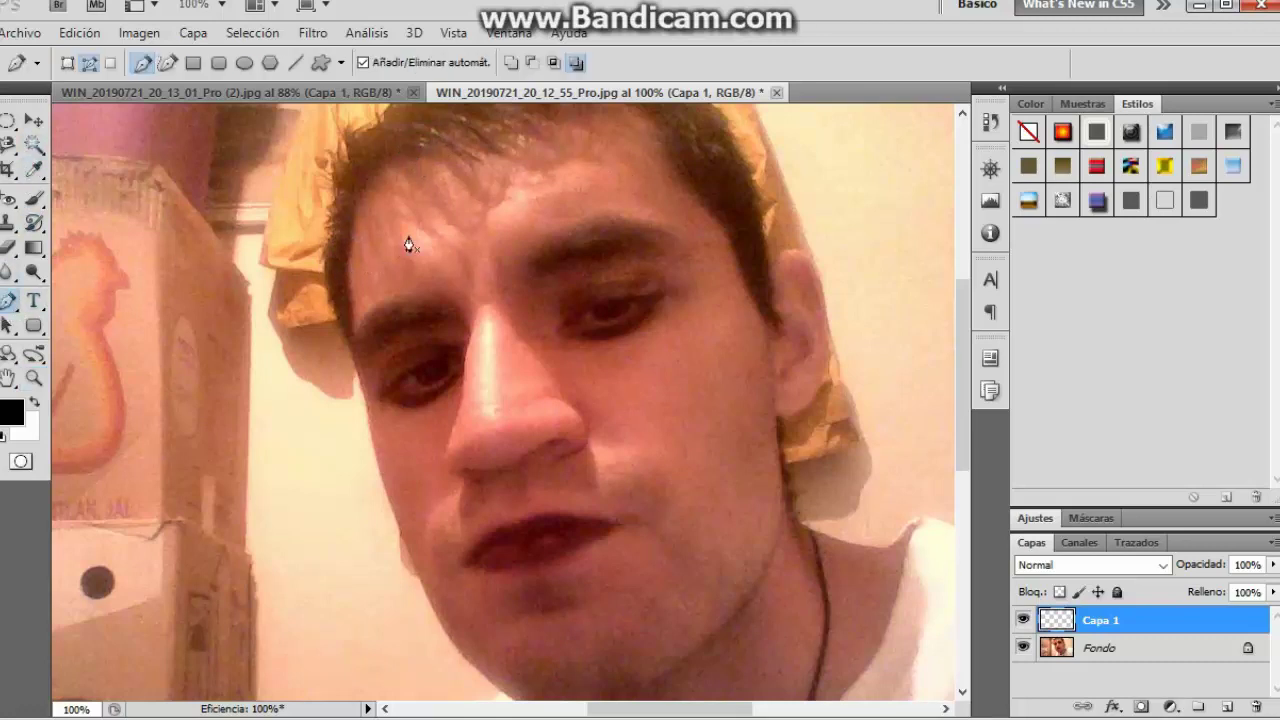
{"action": "left_click", "coordinate": [382, 163]}
{"action": "left_click", "coordinate": [403, 158]}
{"action": "left_click", "coordinate": [419, 157]}
{"action": "left_click", "coordinate": [465, 146]}
{"action": "left_click", "coordinate": [488, 140]}
{"action": "left_click", "coordinate": [518, 134]}
{"action": "left_click", "coordinate": [555, 127]}
{"action": "left_click", "coordinate": [581, 120]}
{"action": "scroll", "coordinate": [603, 120], "scroll_direction": "up", "scroll_amount": 1}
Step: Continue the path around the right temple and down the hair edge toward the right ear
{"action": "left_click", "coordinate": [606, 126]}
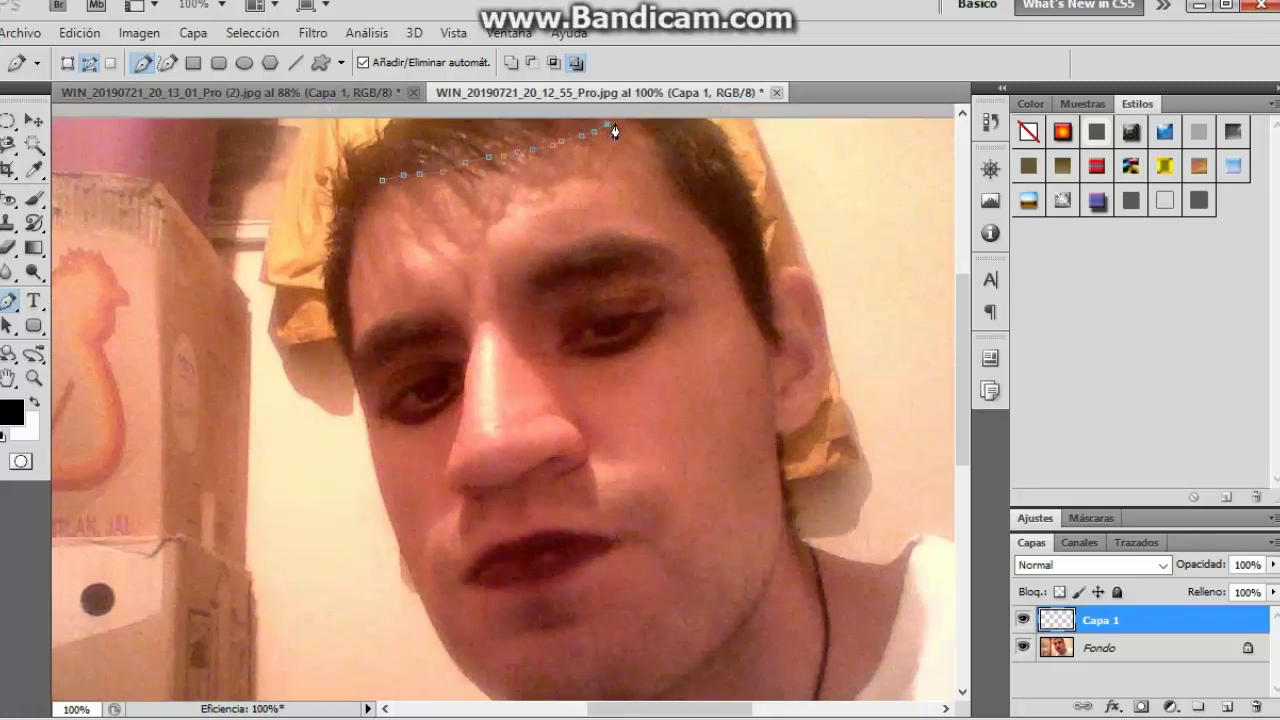
{"action": "left_click", "coordinate": [632, 126]}
{"action": "left_click", "coordinate": [646, 133]}
{"action": "left_click", "coordinate": [661, 145]}
{"action": "left_click", "coordinate": [662, 160]}
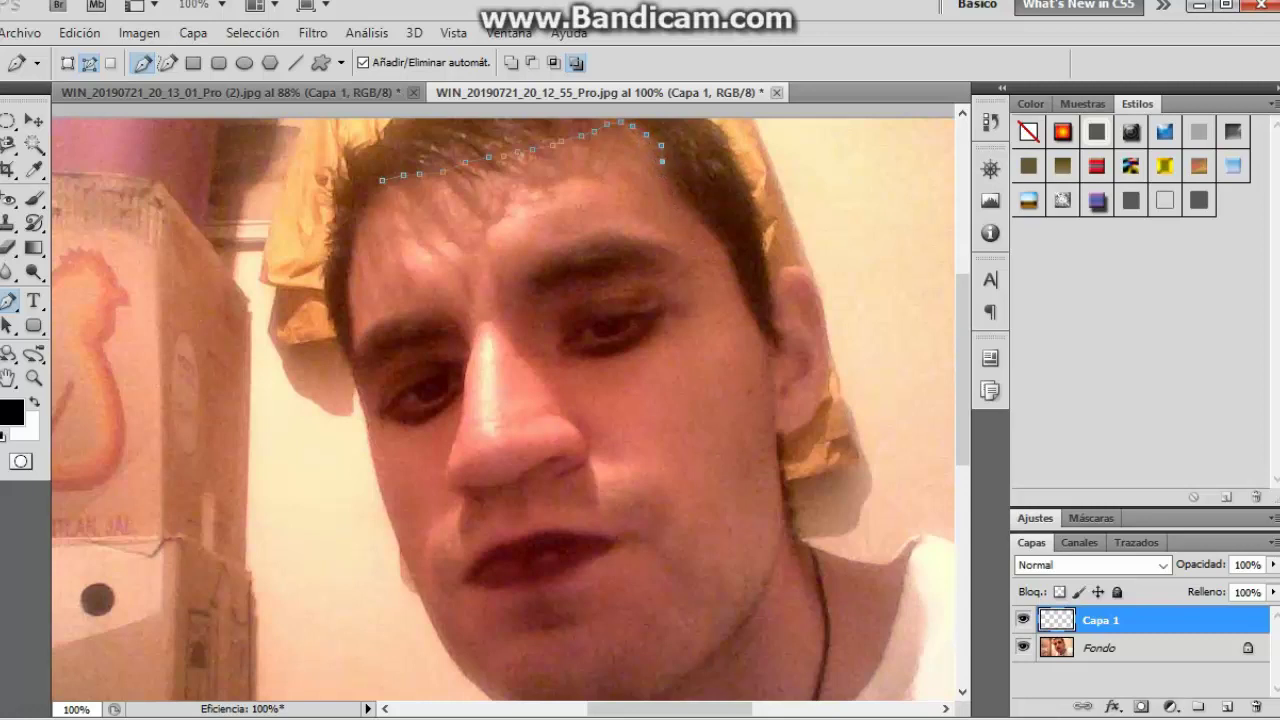
{"action": "left_click", "coordinate": [665, 182]}
{"action": "left_click", "coordinate": [674, 201]}
{"action": "left_click", "coordinate": [685, 213]}
{"action": "left_click", "coordinate": [702, 218]}
{"action": "left_click", "coordinate": [711, 231]}
{"action": "left_click", "coordinate": [718, 241]}
{"action": "left_click", "coordinate": [727, 254]}
Step: Anchor the path down beside the right ear and cheek toward the jaw
{"action": "left_click", "coordinate": [742, 293]}
{"action": "left_click", "coordinate": [750, 310]}
{"action": "left_click", "coordinate": [757, 325]}
{"action": "left_click", "coordinate": [765, 338]}
{"action": "left_click", "coordinate": [773, 370]}
{"action": "left_click", "coordinate": [774, 389]}
{"action": "left_click", "coordinate": [775, 412]}
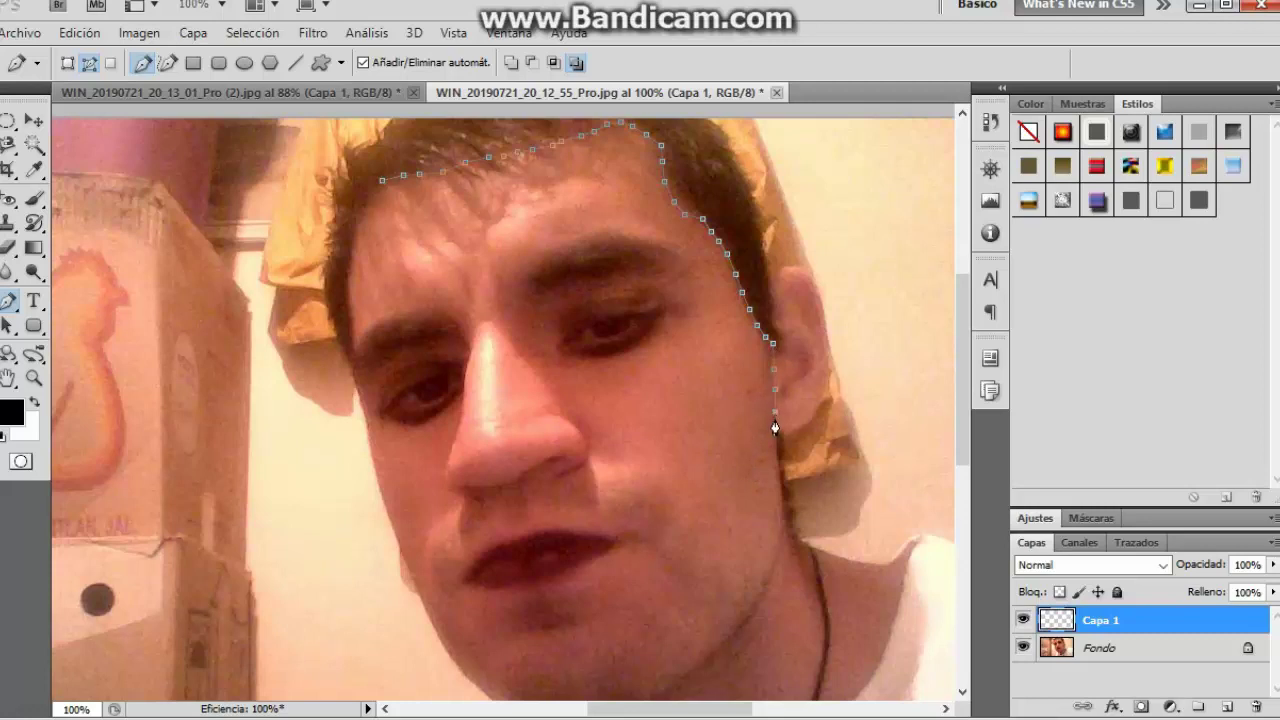
{"action": "left_click", "coordinate": [775, 426]}
{"action": "left_click", "coordinate": [775, 441]}
{"action": "left_click", "coordinate": [777, 462]}
{"action": "left_click", "coordinate": [779, 484]}
Step: Trace the path along the right jaw, under the chin and left along the chin
{"action": "left_click", "coordinate": [776, 553]}
{"action": "left_click", "coordinate": [768, 575]}
{"action": "left_click", "coordinate": [749, 608]}
{"action": "left_click", "coordinate": [723, 640]}
{"action": "left_click", "coordinate": [699, 658]}
{"action": "left_click", "coordinate": [676, 679]}
{"action": "scroll", "coordinate": [635, 663], "scroll_direction": "down", "scroll_amount": 2}
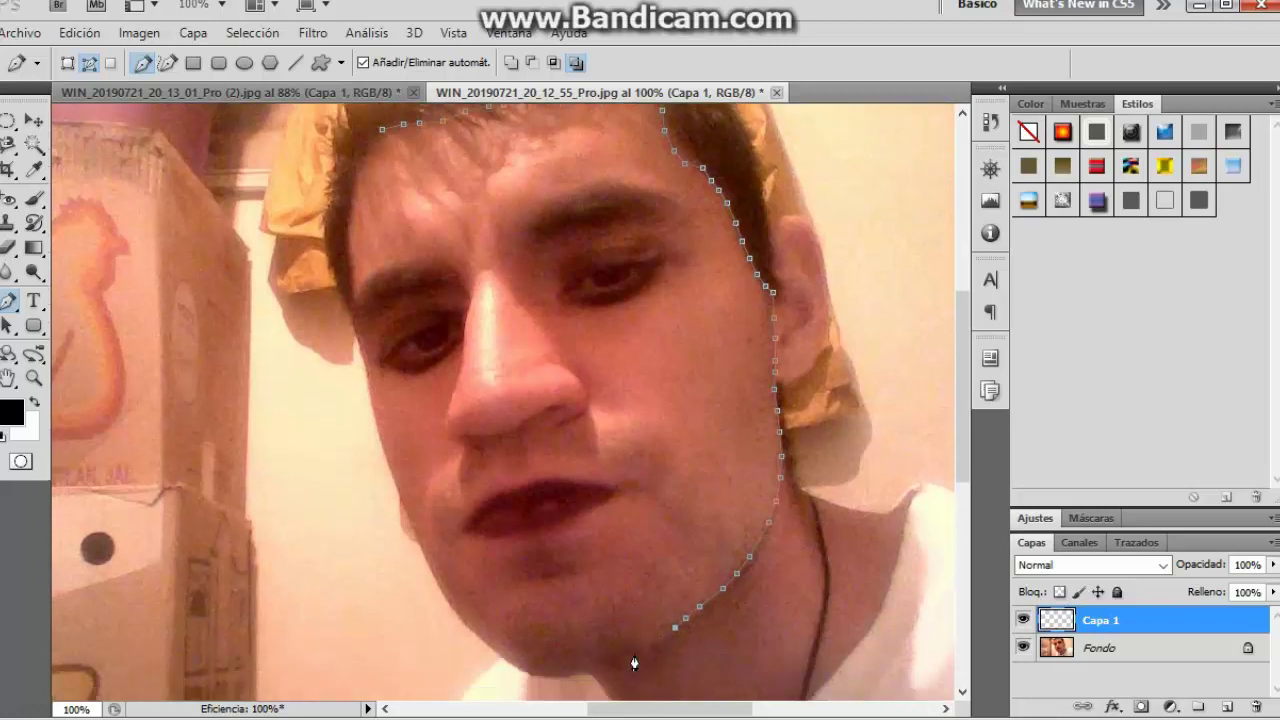
{"action": "left_click", "coordinate": [655, 641]}
{"action": "left_click", "coordinate": [643, 649]}
{"action": "left_click", "coordinate": [624, 658]}
{"action": "left_click", "coordinate": [605, 661]}
{"action": "left_click", "coordinate": [571, 670]}
{"action": "left_click", "coordinate": [547, 668]}
Step: Trace the path up the left jaw and left cheek
{"action": "left_click", "coordinate": [412, 524]}
{"action": "left_click", "coordinate": [404, 499]}
{"action": "left_click", "coordinate": [393, 477]}
{"action": "left_click", "coordinate": [385, 452]}
{"action": "left_click", "coordinate": [381, 428]}
{"action": "left_click", "coordinate": [372, 399]}
{"action": "left_click", "coordinate": [366, 358]}
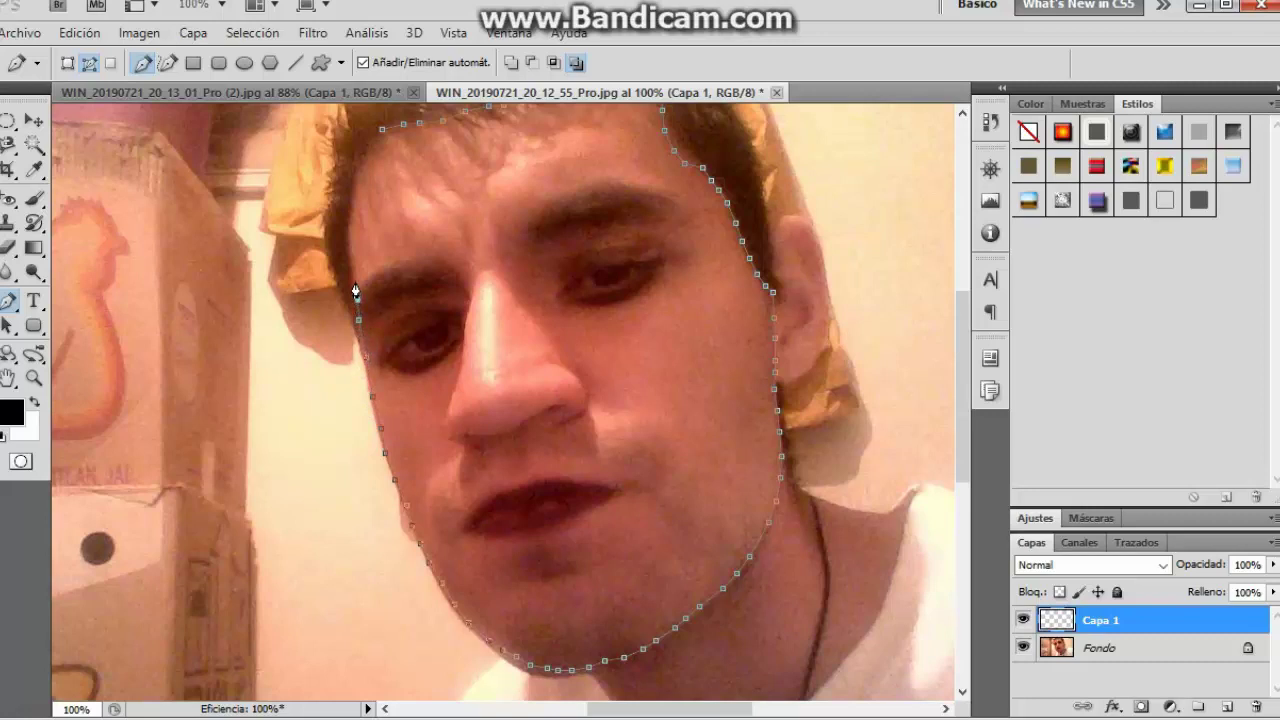
{"action": "left_click", "coordinate": [356, 283]}
Step: Carry the path up the left temple to the hairline and close it at the start point
{"action": "scroll", "coordinate": [428, 332], "scroll_direction": "up", "scroll_amount": 1}
{"action": "scroll", "coordinate": [432, 340], "scroll_direction": "up", "scroll_amount": 1}
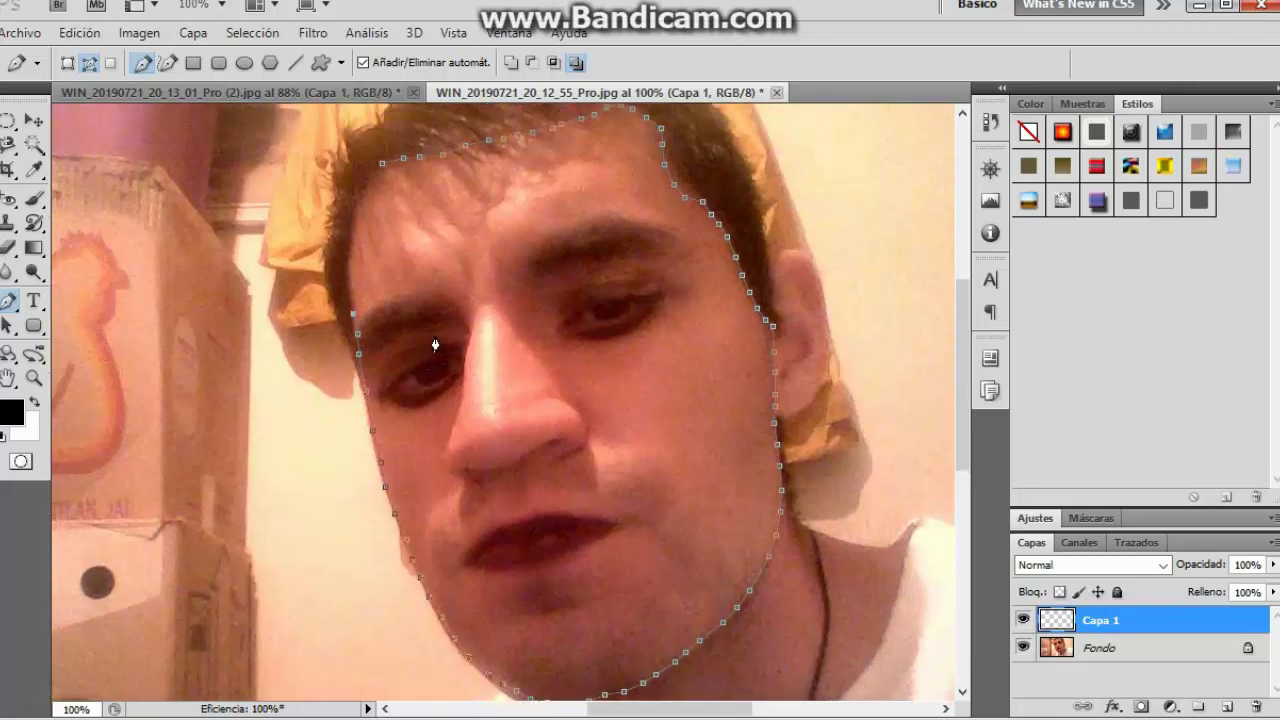
{"action": "left_click", "coordinate": [348, 274]}
{"action": "left_click", "coordinate": [352, 233]}
{"action": "left_click", "coordinate": [367, 185]}
{"action": "left_click", "coordinate": [381, 172]}
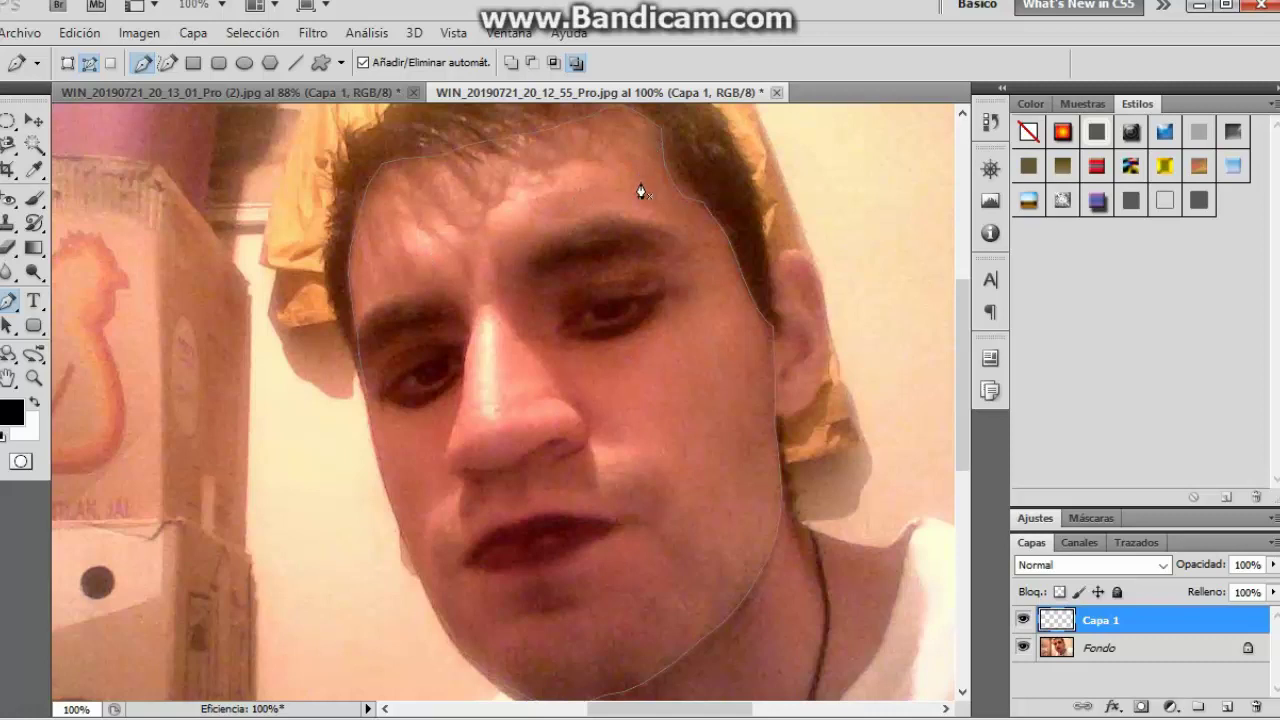
Step: Trace a closed Pen path around the left-hand eyebrow
{"action": "scroll", "coordinate": [640, 357], "scroll_direction": "down", "scroll_amount": 1}
{"action": "scroll", "coordinate": [641, 360], "scroll_direction": "down", "scroll_amount": 1}
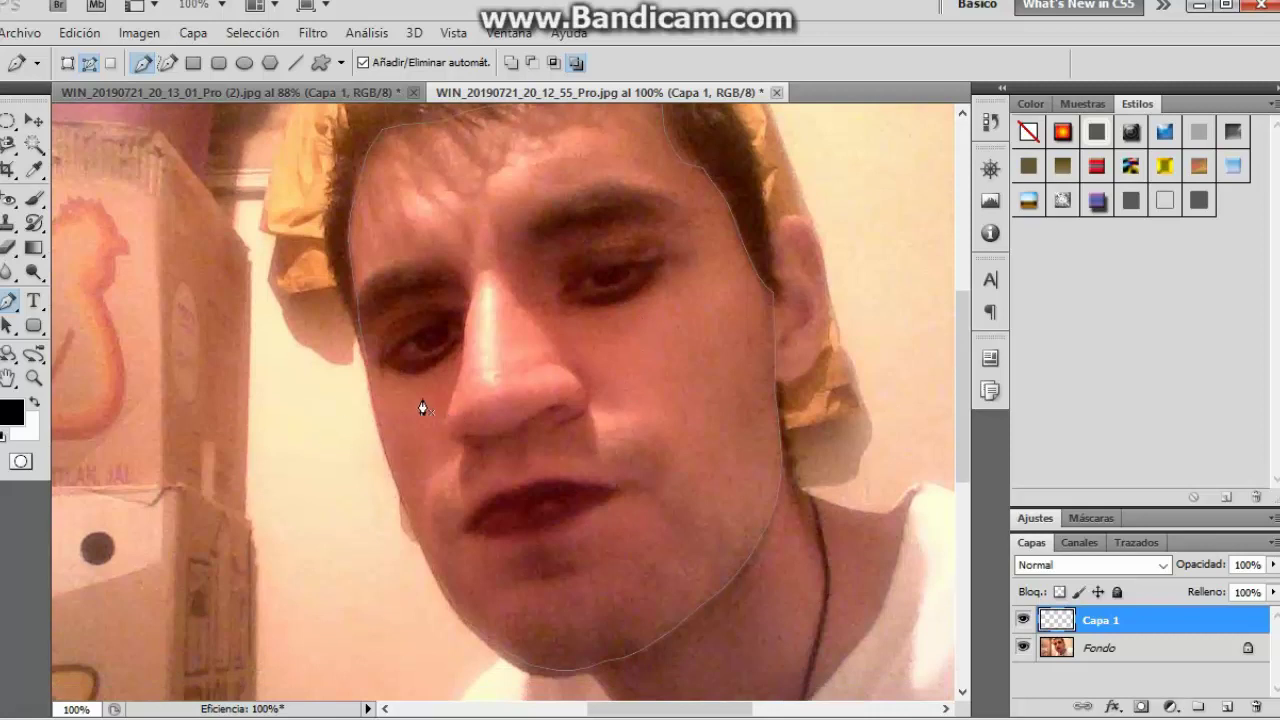
{"action": "left_click", "coordinate": [357, 295]}
{"action": "left_click", "coordinate": [359, 309]}
{"action": "left_click", "coordinate": [378, 314]}
{"action": "left_click", "coordinate": [395, 301]}
{"action": "left_click", "coordinate": [434, 292]}
{"action": "left_click", "coordinate": [451, 265]}
{"action": "left_click", "coordinate": [438, 259]}
{"action": "left_click", "coordinate": [427, 261]}
{"action": "left_click", "coordinate": [418, 261]}
{"action": "left_click", "coordinate": [398, 261]}
{"action": "left_click", "coordinate": [386, 264]}
{"action": "left_click", "coordinate": [361, 301]}
Step: Trace a closed Pen path around the right-hand eyebrow
{"action": "left_click", "coordinate": [525, 227]}
{"action": "left_click", "coordinate": [537, 243]}
{"action": "left_click", "coordinate": [568, 225]}
{"action": "left_click", "coordinate": [594, 225]}
{"action": "left_click", "coordinate": [629, 223]}
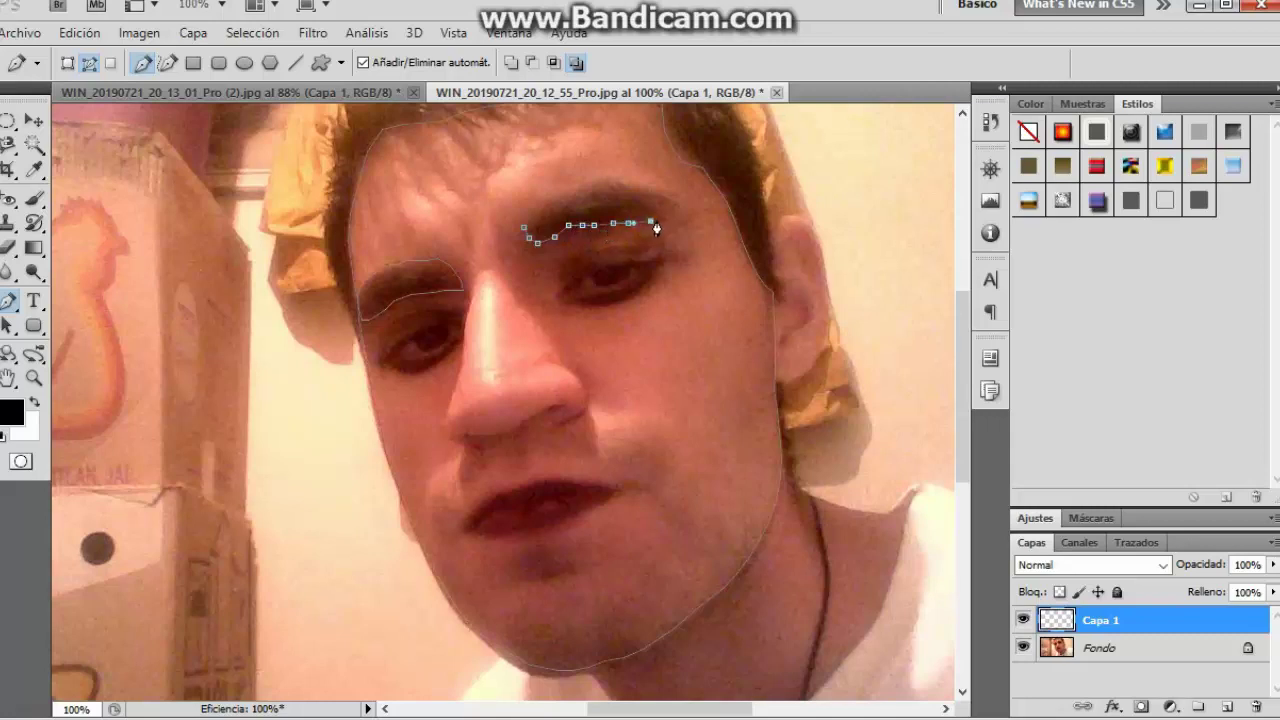
{"action": "left_click", "coordinate": [661, 220]}
{"action": "left_click", "coordinate": [660, 205]}
{"action": "left_click", "coordinate": [643, 190]}
{"action": "left_click", "coordinate": [574, 191]}
{"action": "left_click", "coordinate": [539, 205]}
{"action": "left_click", "coordinate": [526, 230]}
Step: Trace a closed Pen path around the left-hand eye
{"action": "scroll", "coordinate": [545, 381], "scroll_direction": "down", "scroll_amount": 1}
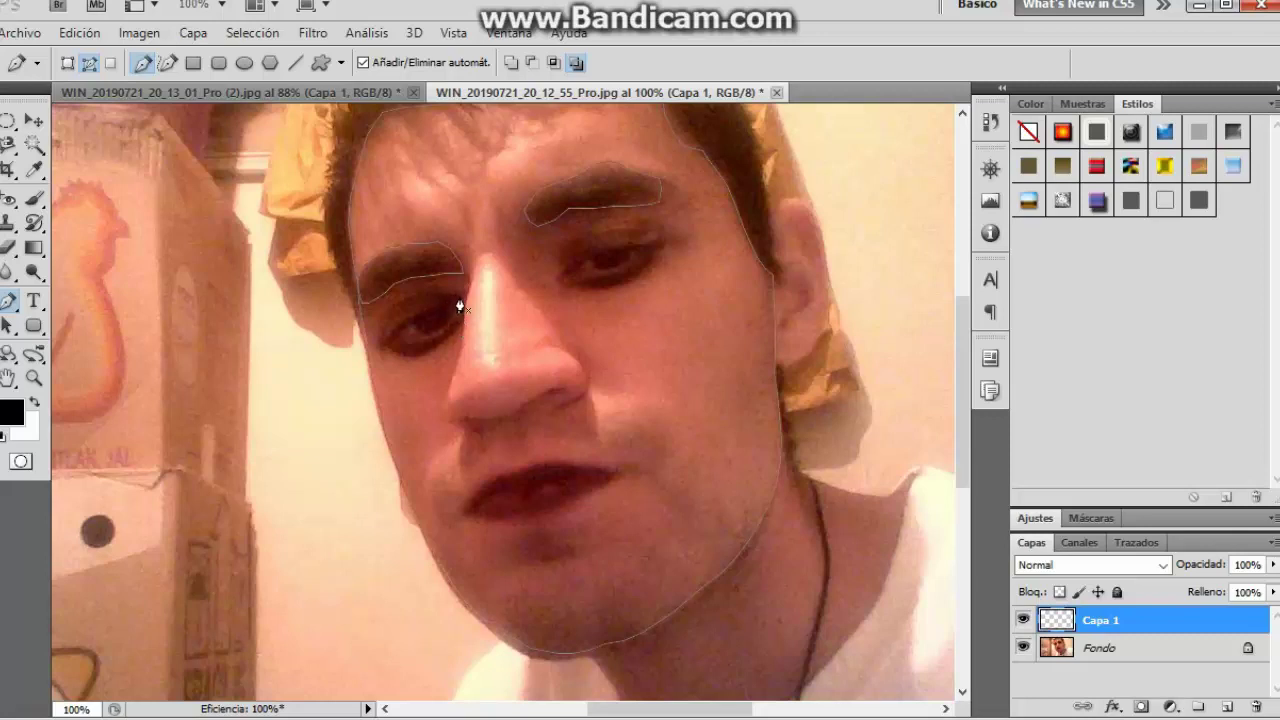
{"action": "left_click", "coordinate": [459, 297]}
{"action": "left_click", "coordinate": [444, 292]}
{"action": "left_click", "coordinate": [417, 296]}
{"action": "left_click", "coordinate": [392, 310]}
{"action": "left_click", "coordinate": [385, 322]}
{"action": "left_click", "coordinate": [398, 352]}
{"action": "left_click", "coordinate": [410, 354]}
{"action": "left_click", "coordinate": [430, 348]}
{"action": "left_click", "coordinate": [447, 334]}
{"action": "left_click", "coordinate": [461, 304]}
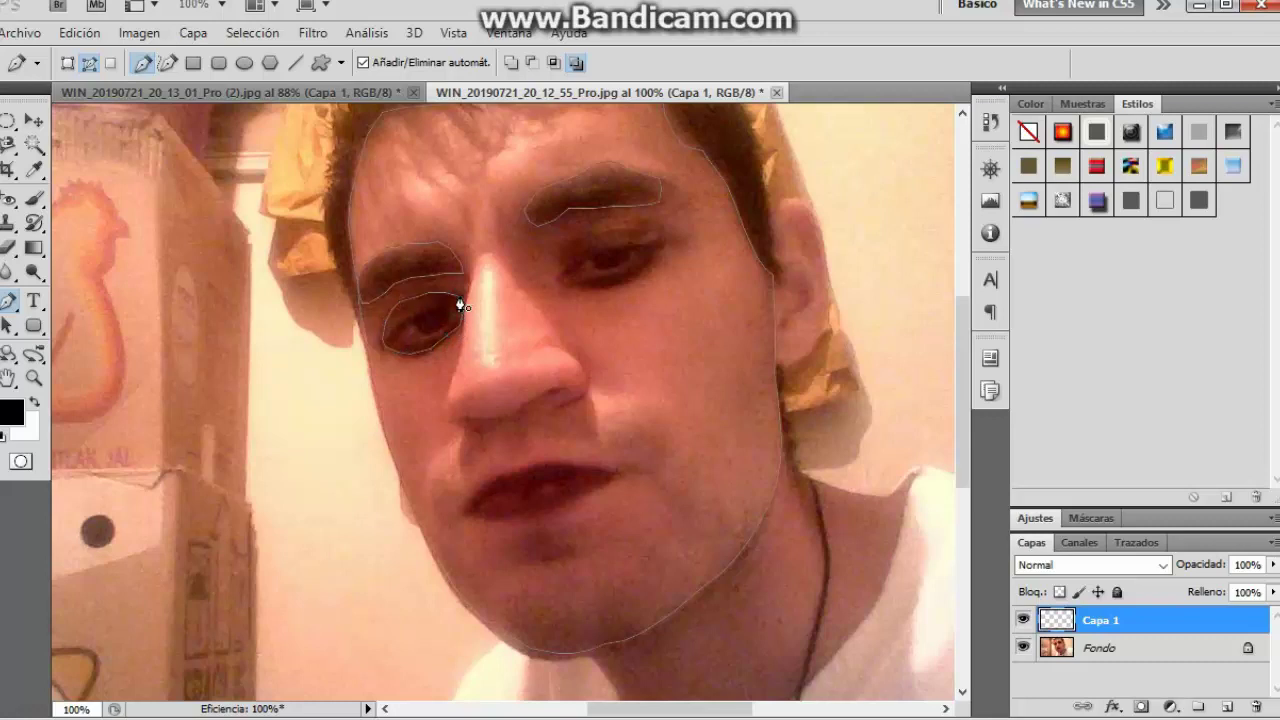
Step: Trace a closed Pen path around the right-hand eye
{"action": "left_click", "coordinate": [561, 261]}
{"action": "left_click", "coordinate": [576, 236]}
{"action": "left_click", "coordinate": [614, 228]}
{"action": "left_click", "coordinate": [640, 228]}
{"action": "left_click", "coordinate": [655, 233]}
{"action": "left_click", "coordinate": [663, 242]}
{"action": "left_click", "coordinate": [647, 265]}
{"action": "left_click", "coordinate": [637, 271]}
{"action": "left_click", "coordinate": [590, 287]}
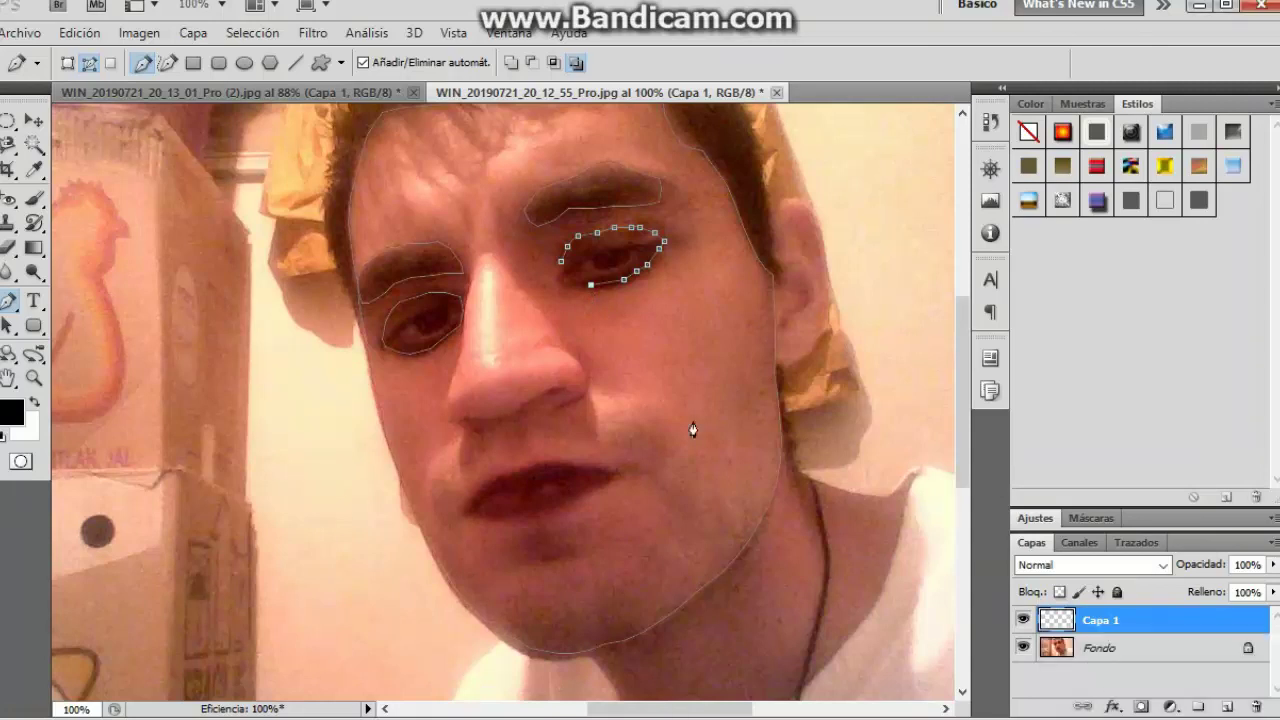
{"action": "left_click", "coordinate": [565, 283]}
{"action": "left_click", "coordinate": [560, 265]}
Step: Trace a closed Pen path around the upper and lower lips
{"action": "scroll", "coordinate": [630, 487], "scroll_direction": "down", "scroll_amount": 1}
{"action": "scroll", "coordinate": [626, 490], "scroll_direction": "down", "scroll_amount": 1}
{"action": "scroll", "coordinate": [626, 490], "scroll_direction": "down", "scroll_amount": 1}
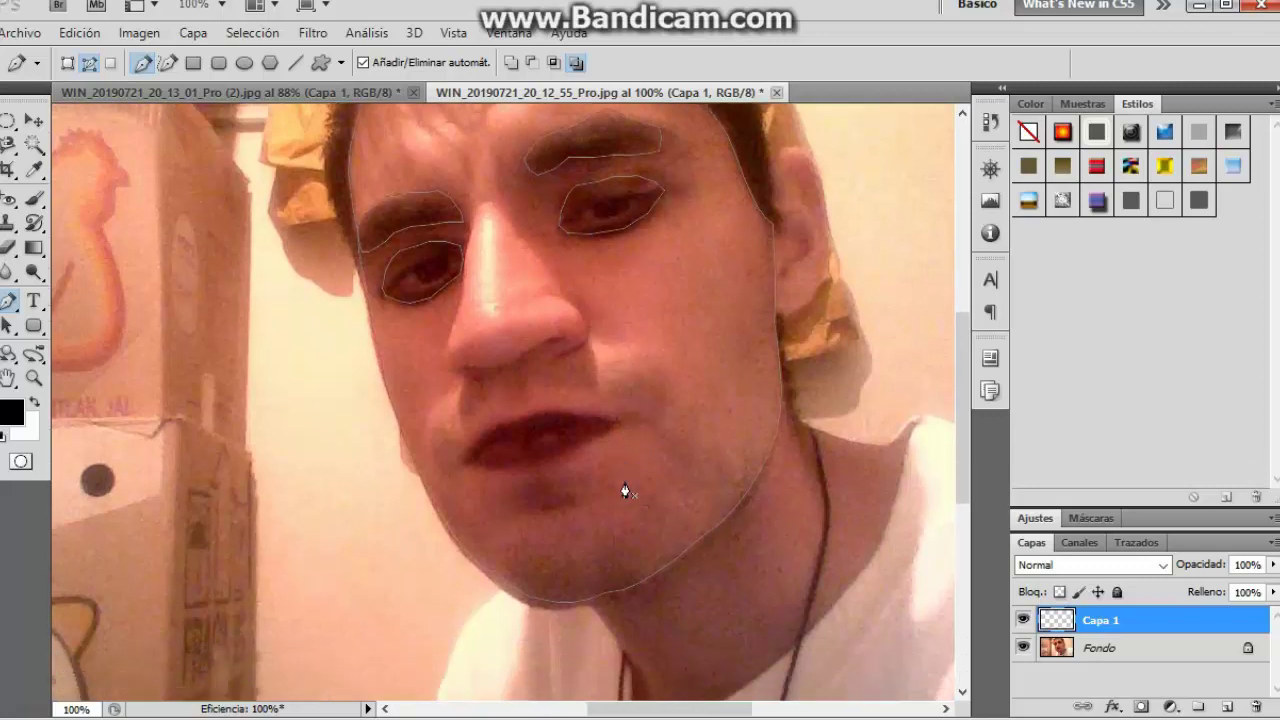
{"action": "left_click", "coordinate": [614, 419]}
{"action": "left_click", "coordinate": [593, 413]}
{"action": "left_click", "coordinate": [566, 410]}
{"action": "left_click", "coordinate": [519, 416]}
{"action": "left_click", "coordinate": [499, 424]}
{"action": "left_click", "coordinate": [484, 435]}
{"action": "left_click", "coordinate": [466, 450]}
{"action": "left_click", "coordinate": [473, 463]}
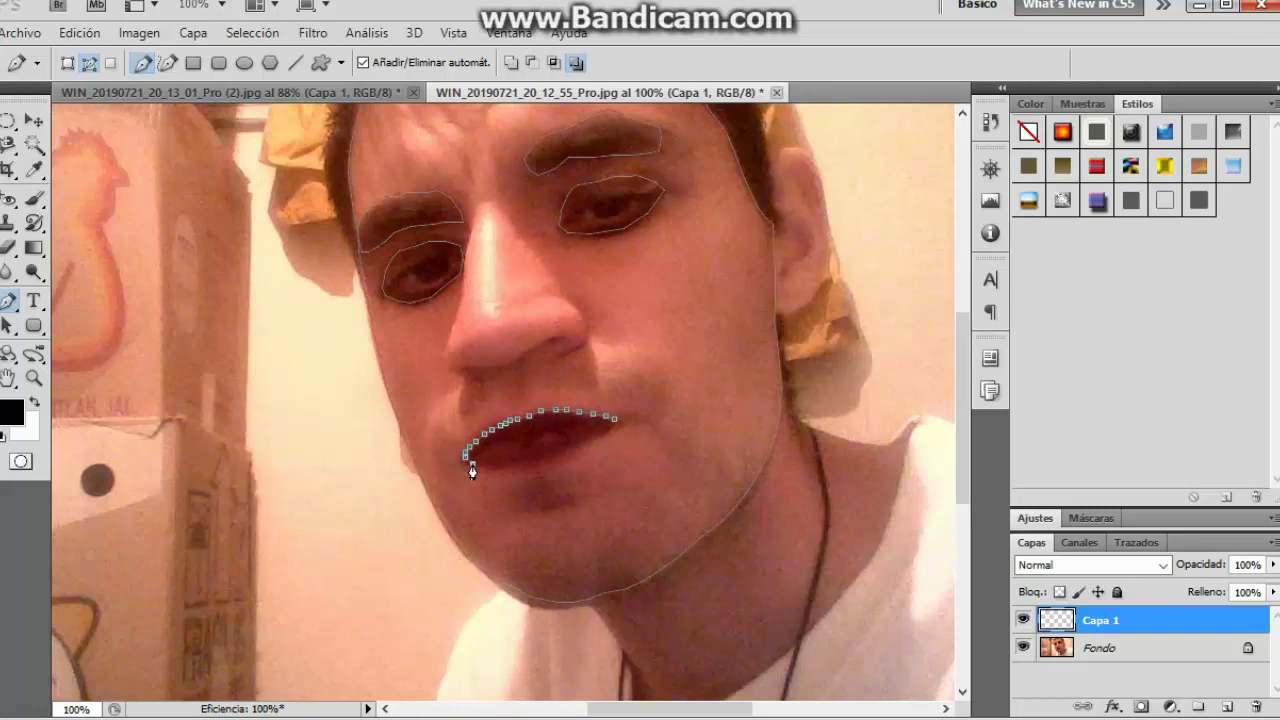
{"action": "left_click", "coordinate": [485, 463]}
{"action": "left_click", "coordinate": [514, 461]}
{"action": "left_click", "coordinate": [543, 457]}
{"action": "left_click", "coordinate": [585, 441]}
{"action": "left_click", "coordinate": [614, 426]}
{"action": "scroll", "coordinate": [600, 470], "scroll_direction": "up", "scroll_amount": 2}
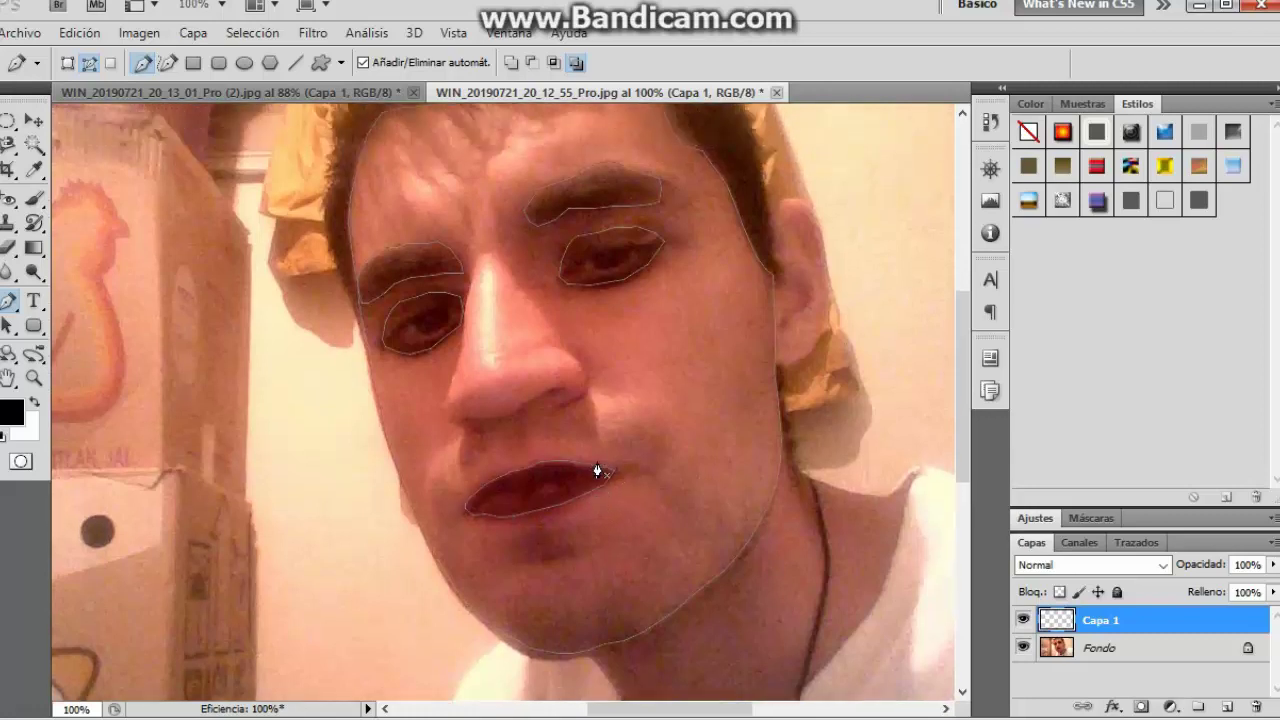
{"action": "scroll", "coordinate": [596, 470], "scroll_direction": "up", "scroll_amount": 2}
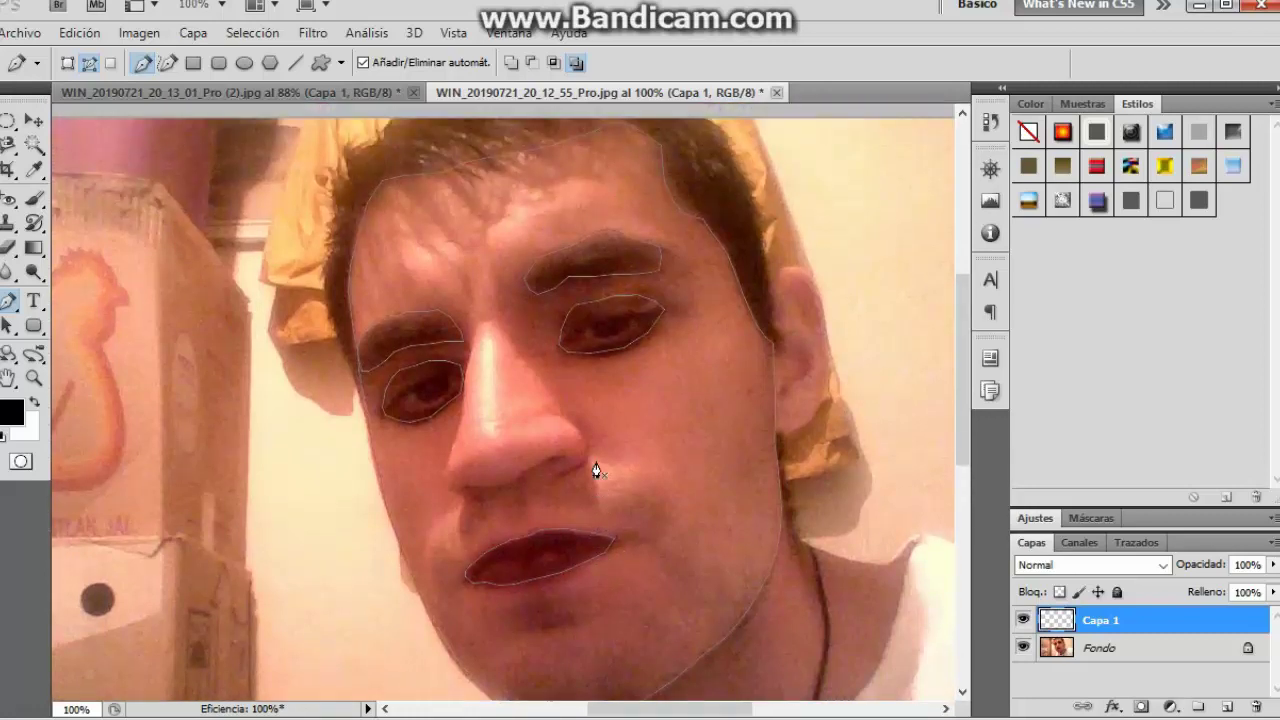
Step: Set the Brush tool to a soft round tip, 40 px, 0% hardness
{"action": "left_click", "coordinate": [34, 197]}
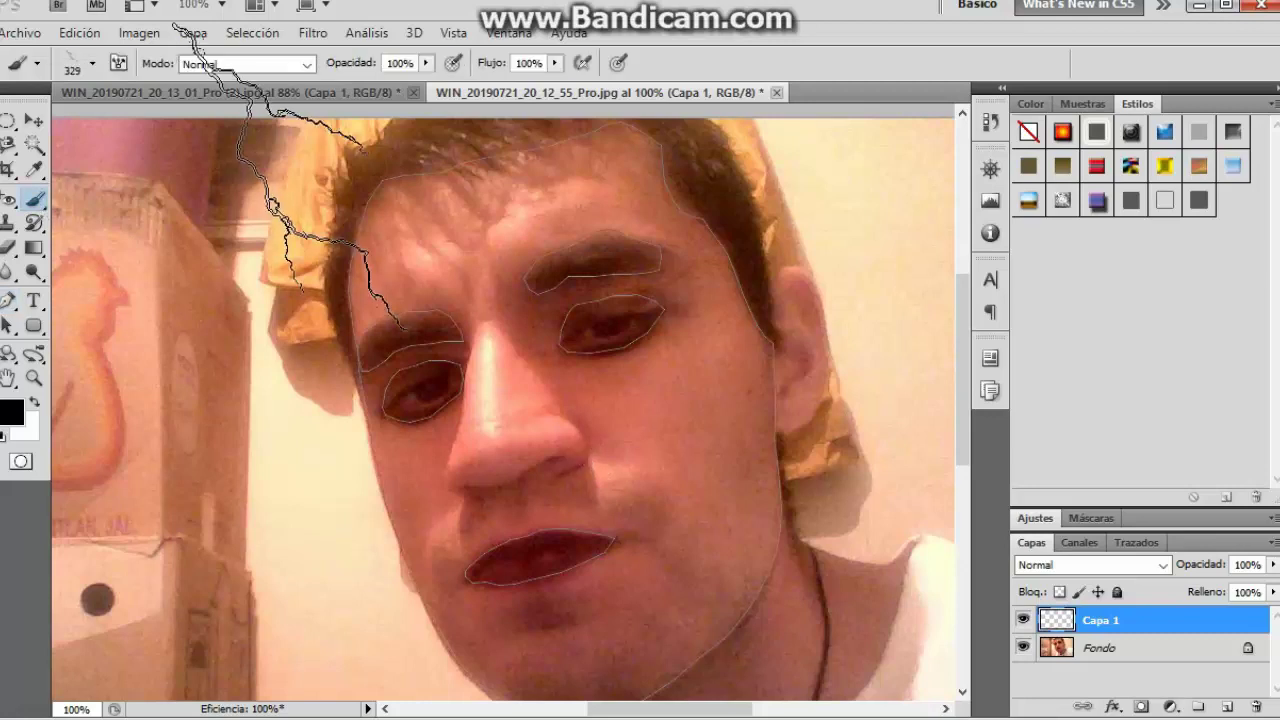
{"action": "left_click", "coordinate": [93, 65]}
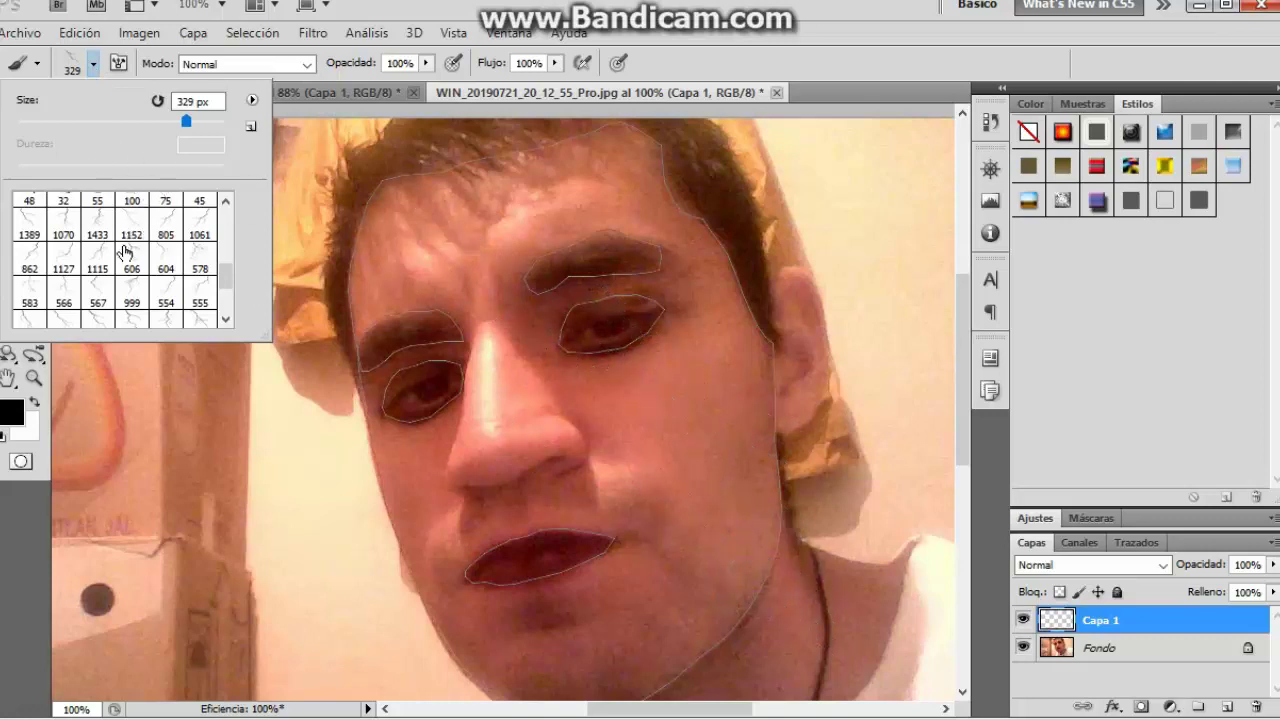
{"action": "scroll", "coordinate": [124, 252], "scroll_direction": "up", "scroll_amount": 3}
{"action": "scroll", "coordinate": [140, 245], "scroll_direction": "up", "scroll_amount": 3}
{"action": "scroll", "coordinate": [160, 240], "scroll_direction": "up", "scroll_amount": 3}
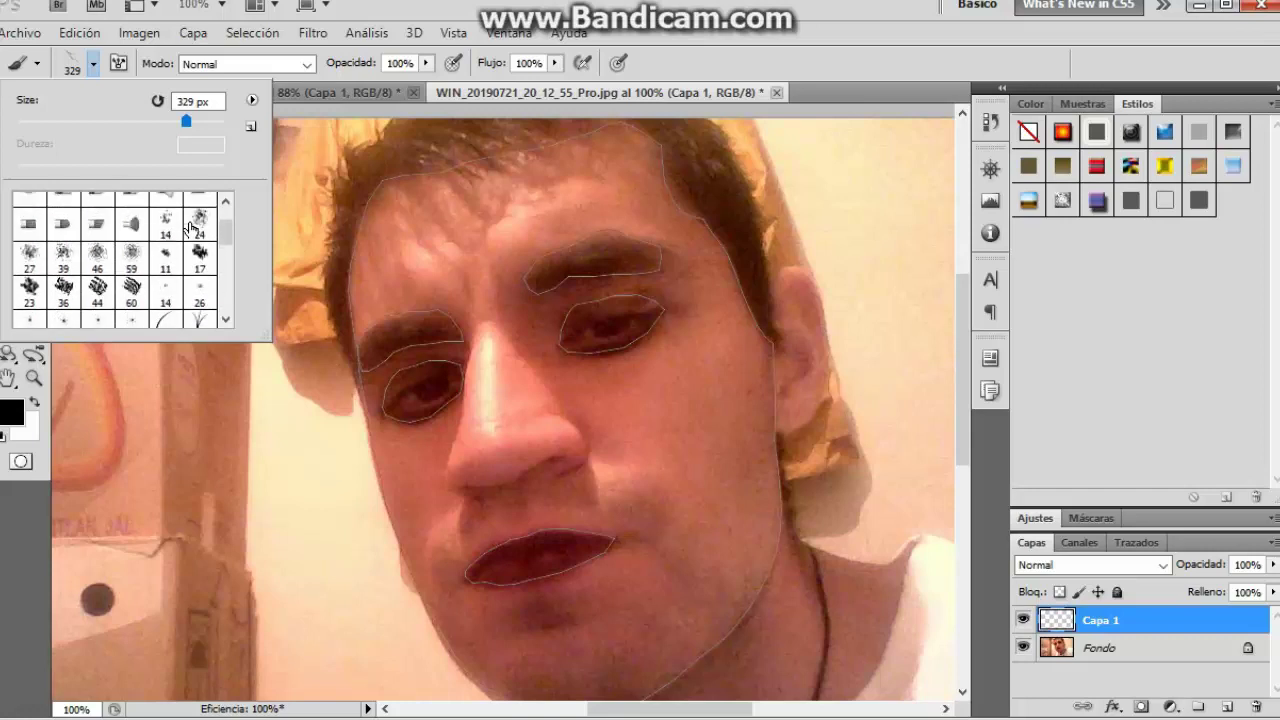
{"action": "scroll", "coordinate": [185, 232], "scroll_direction": "up", "scroll_amount": 3}
{"action": "left_click", "coordinate": [166, 208]}
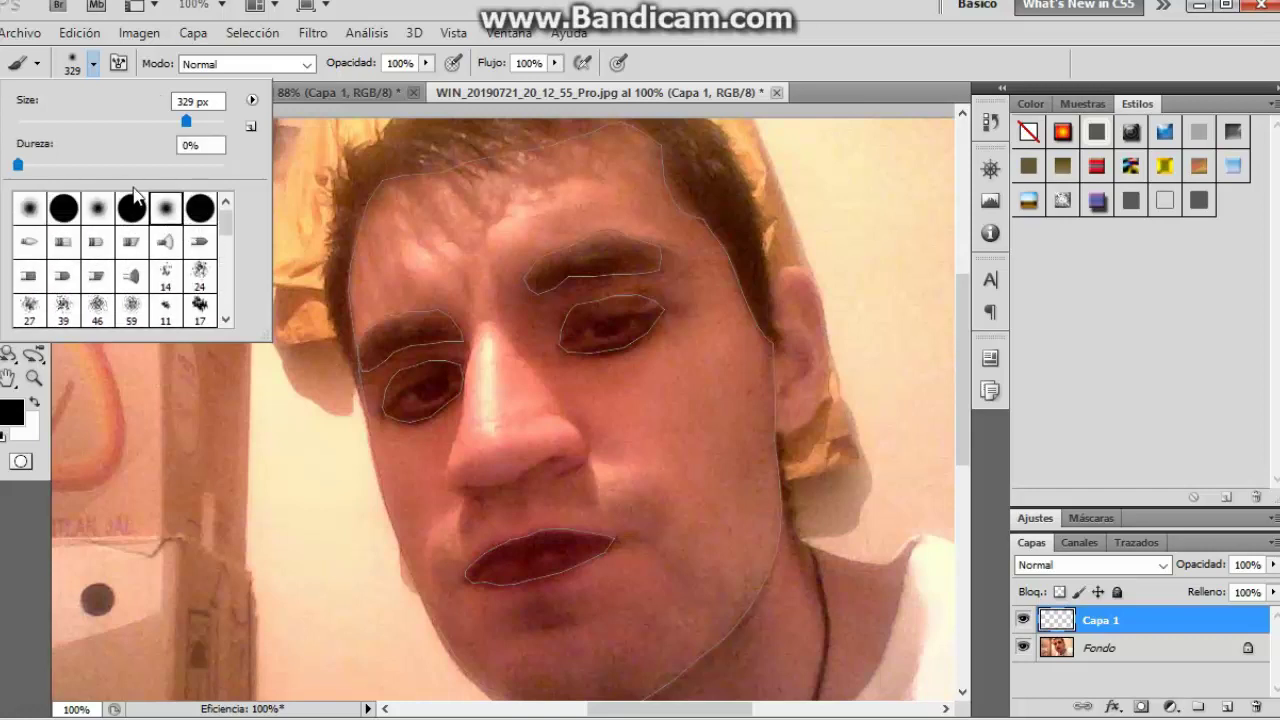
{"action": "left_click_drag", "start_coordinate": [186, 121], "coordinate": [58, 121]}
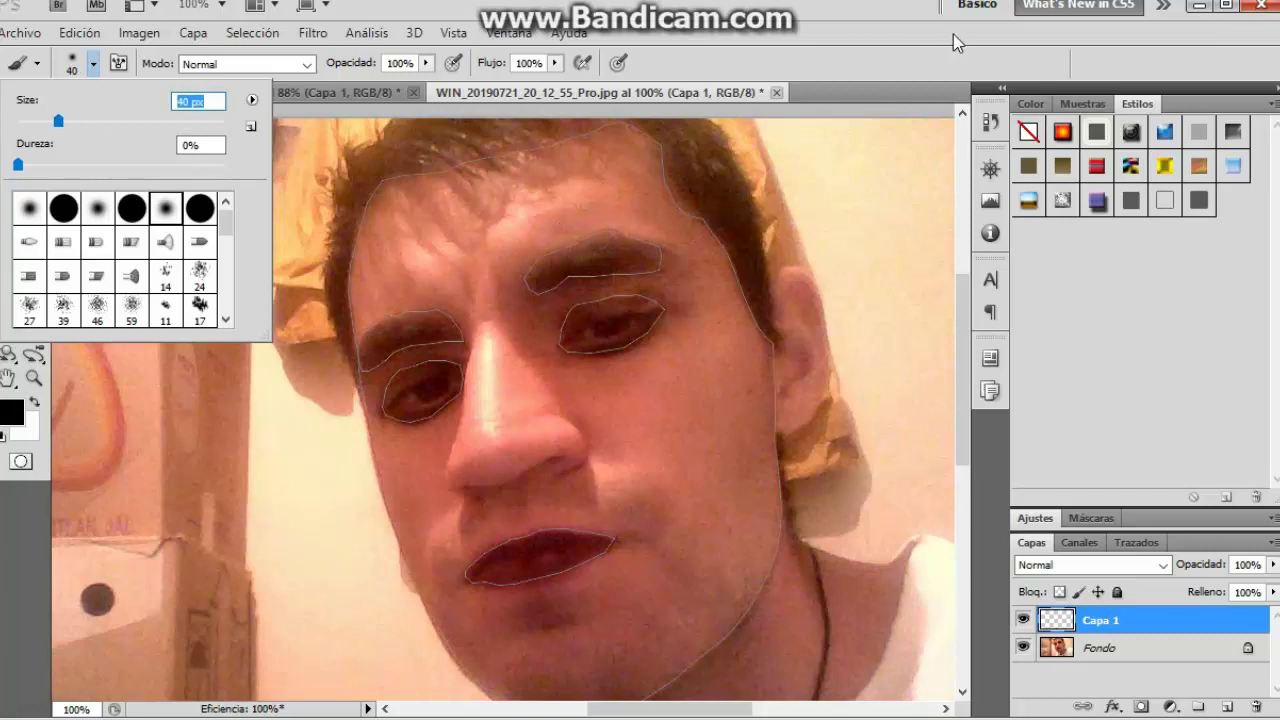
{"action": "left_click", "coordinate": [904, 67]}
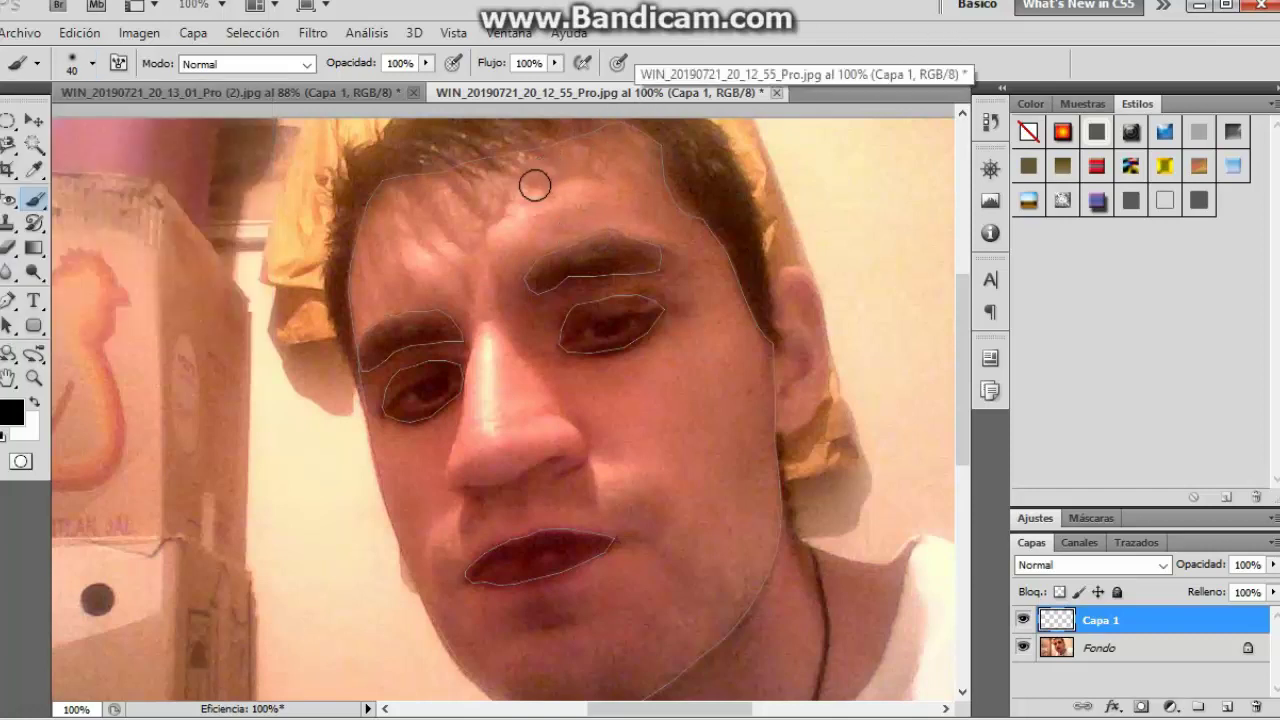
{"action": "scroll", "coordinate": [510, 203], "scroll_direction": "down", "scroll_amount": 1}
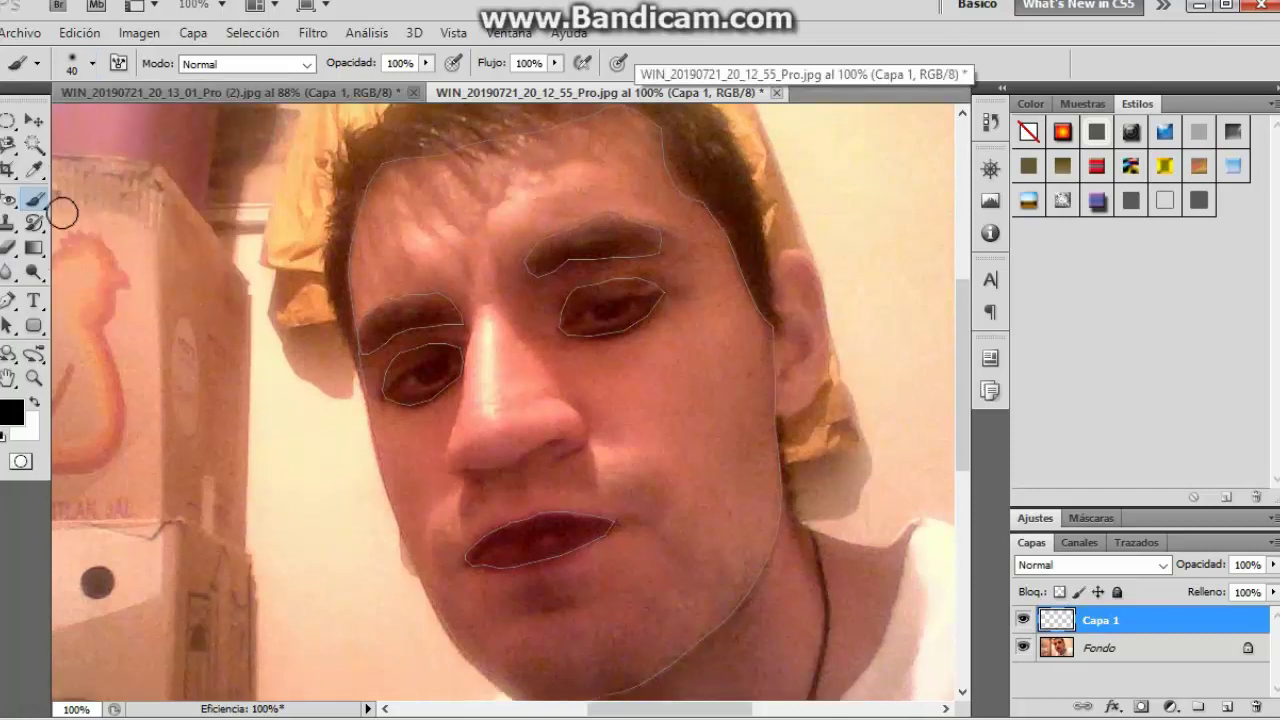
Step: Convert the face path into a selection with Hacer selección, then return to the Brush
{"action": "left_click", "coordinate": [10, 301]}
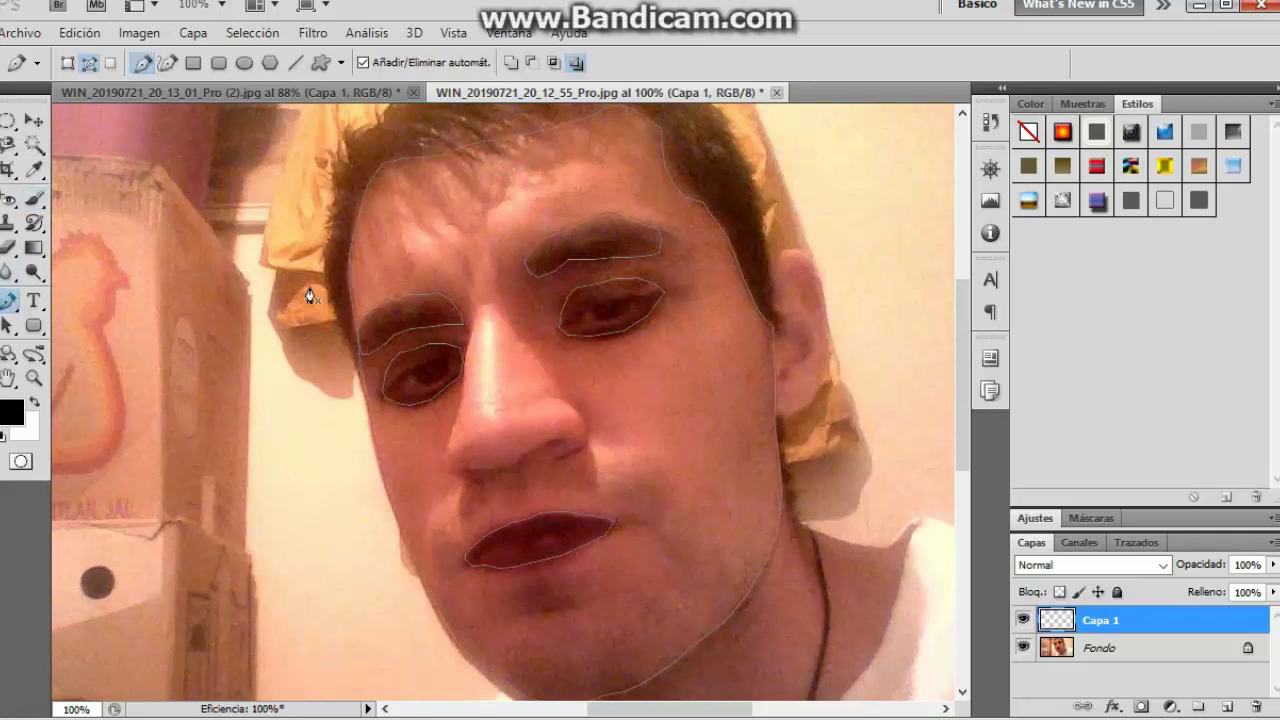
{"action": "right_click", "coordinate": [496, 241]}
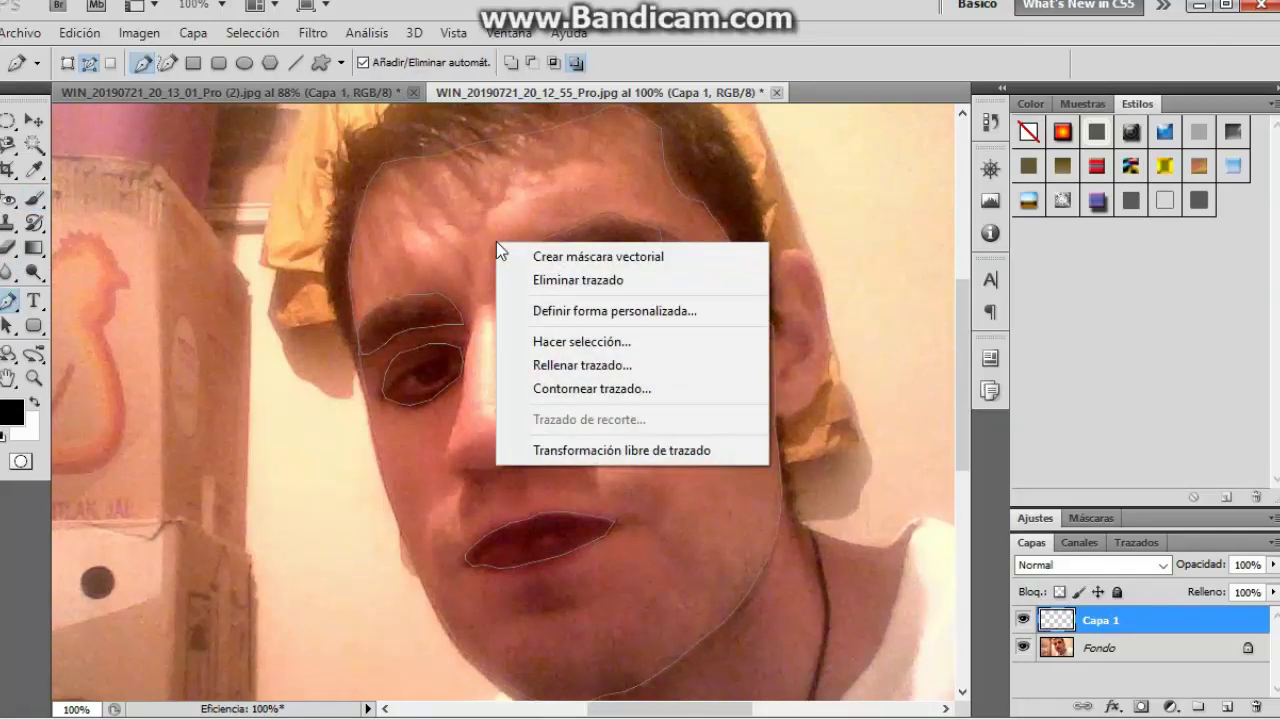
{"action": "left_click", "coordinate": [535, 341]}
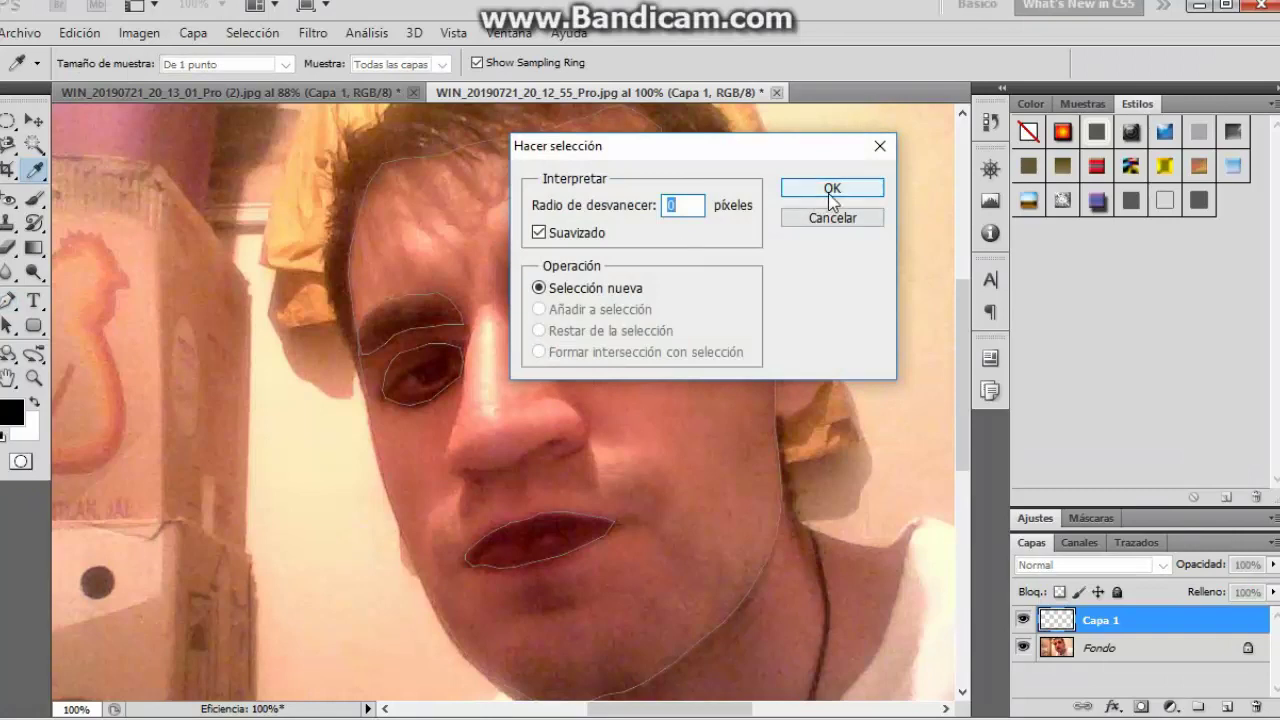
{"action": "left_click", "coordinate": [832, 188]}
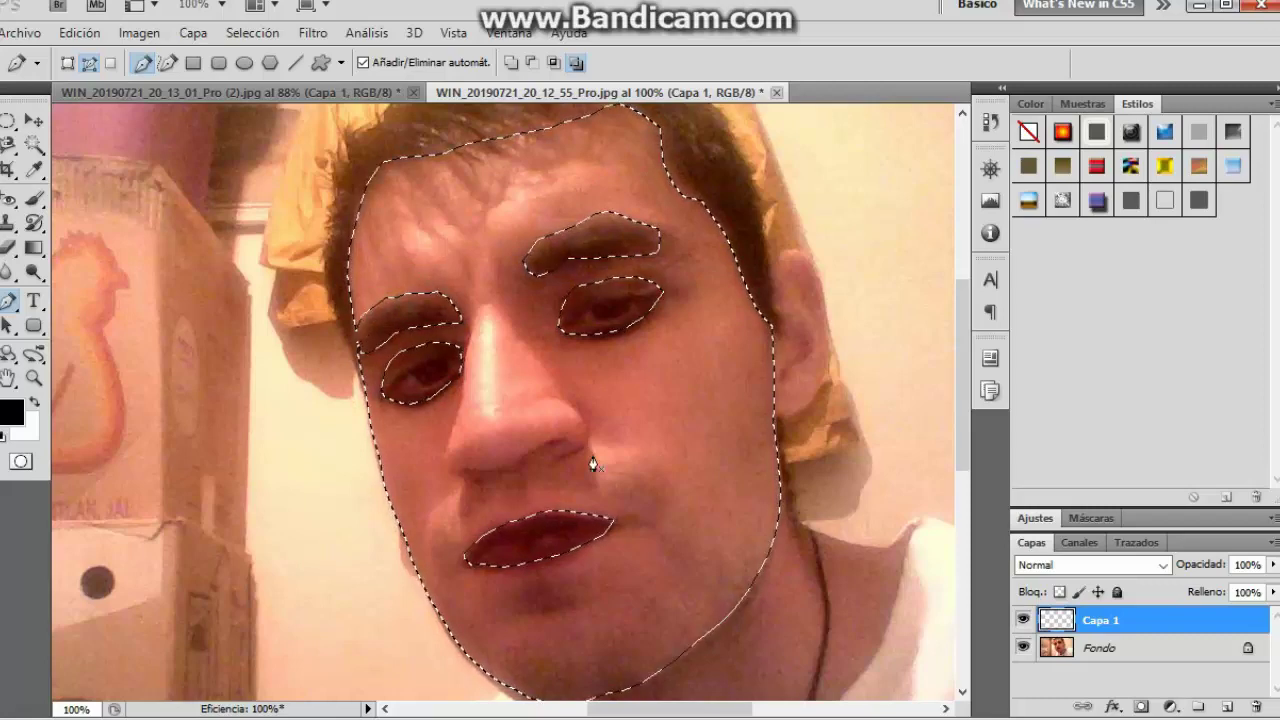
{"action": "left_click", "coordinate": [37, 199]}
Step: Make white the foreground colour and add a new layer above Capa 1
{"action": "left_click", "coordinate": [36, 402]}
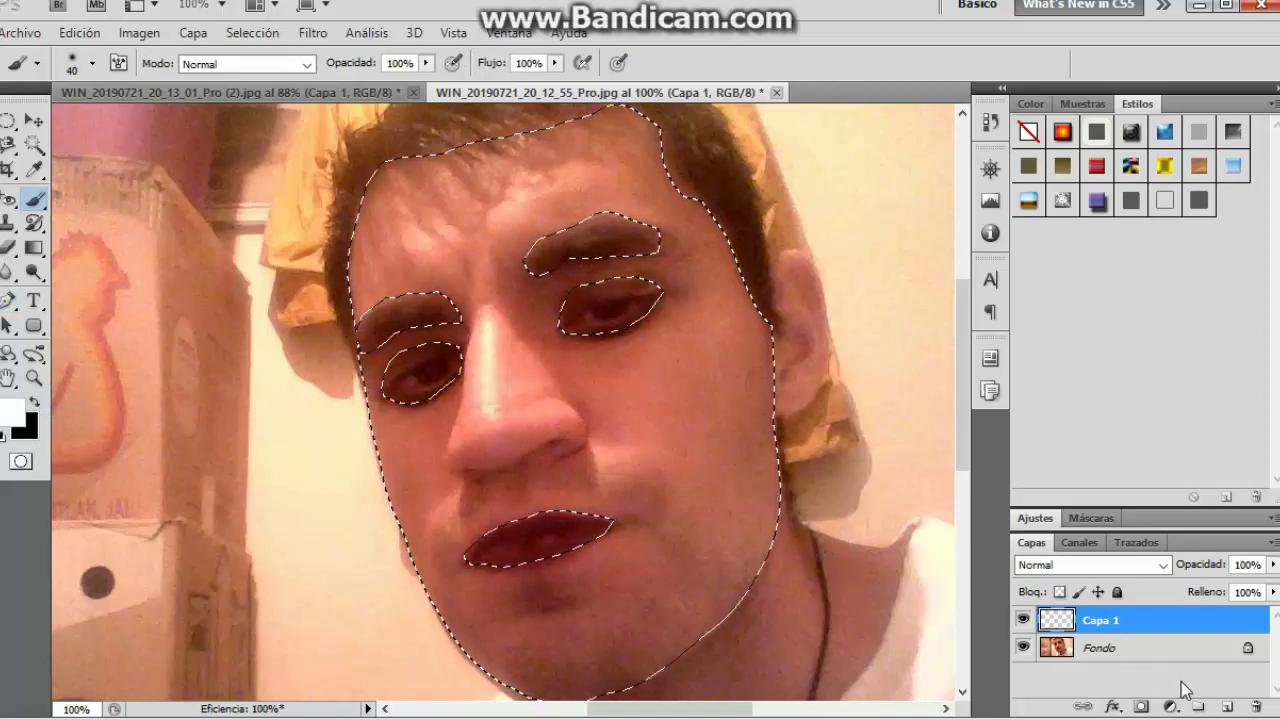
{"action": "left_click", "coordinate": [1227, 707]}
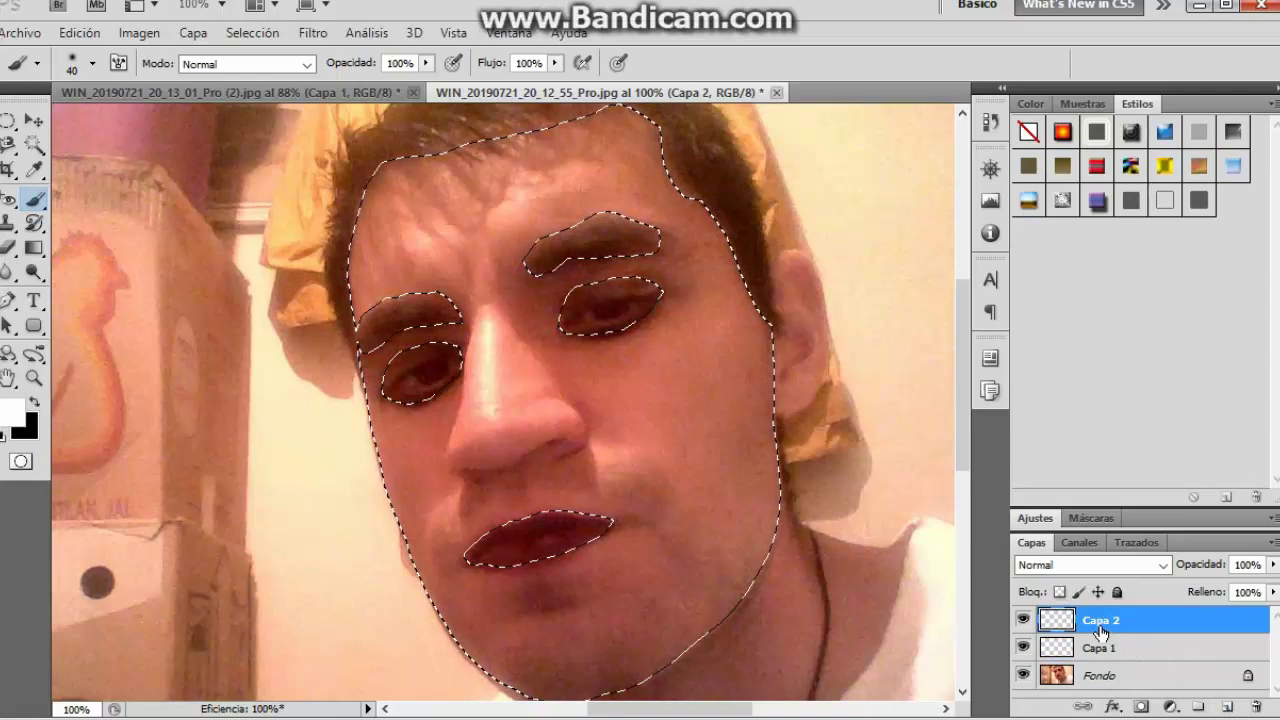
{"action": "key", "text": "h"}
{"action": "double_click", "coordinate": [1100, 630]}
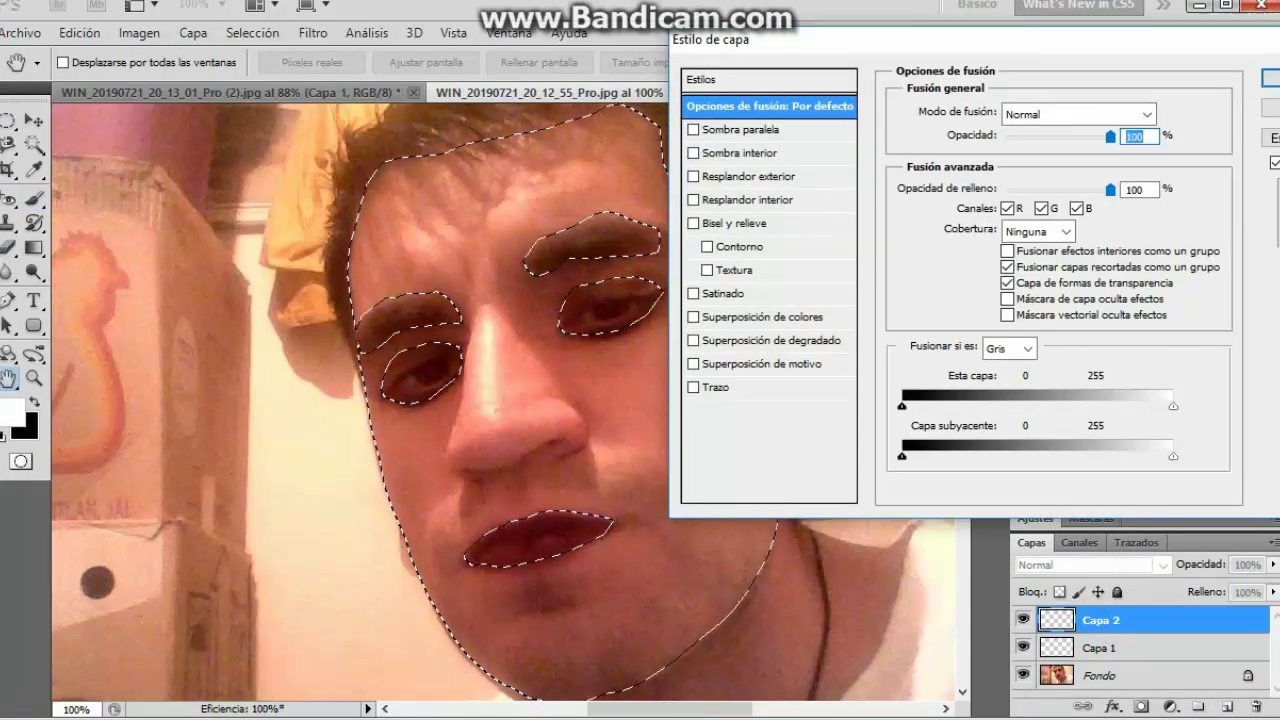
{"action": "key", "text": "Return"}
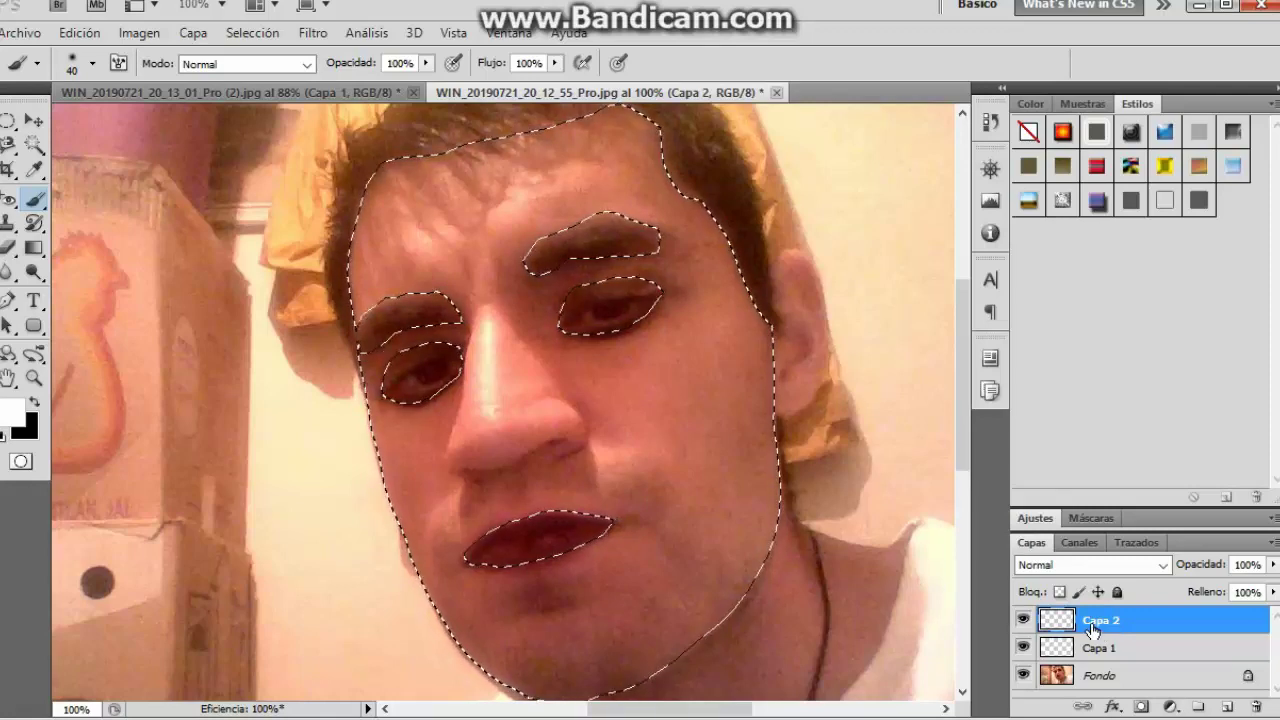
Step: Rename the new layer from Capa 2 to 'blanco'
{"action": "right_click", "coordinate": [1093, 629]}
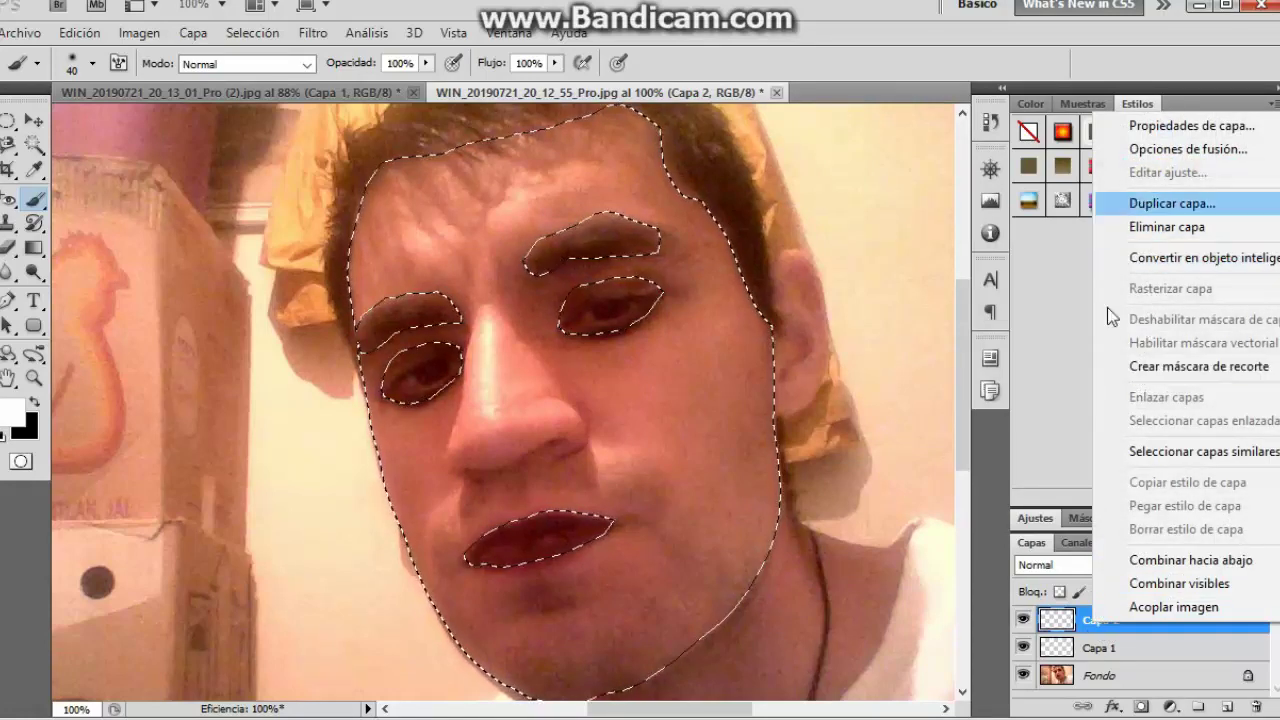
{"action": "left_click", "coordinate": [1065, 396]}
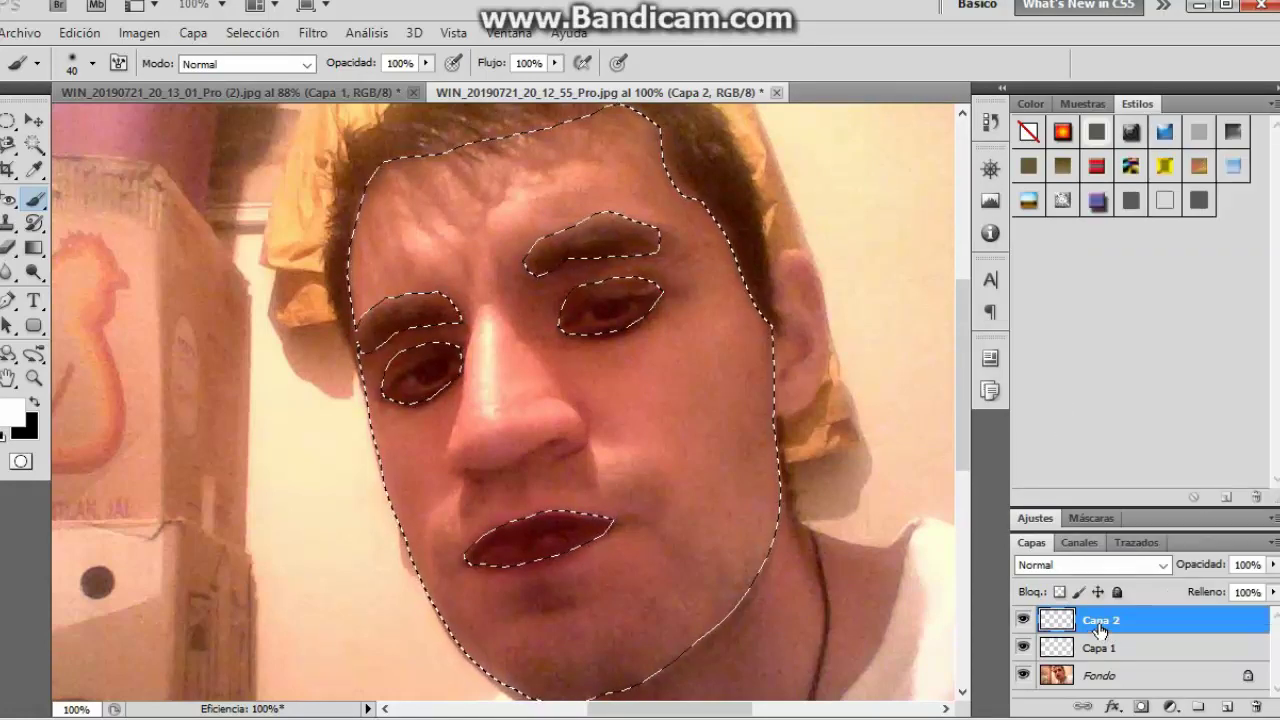
{"action": "right_click", "coordinate": [1099, 628]}
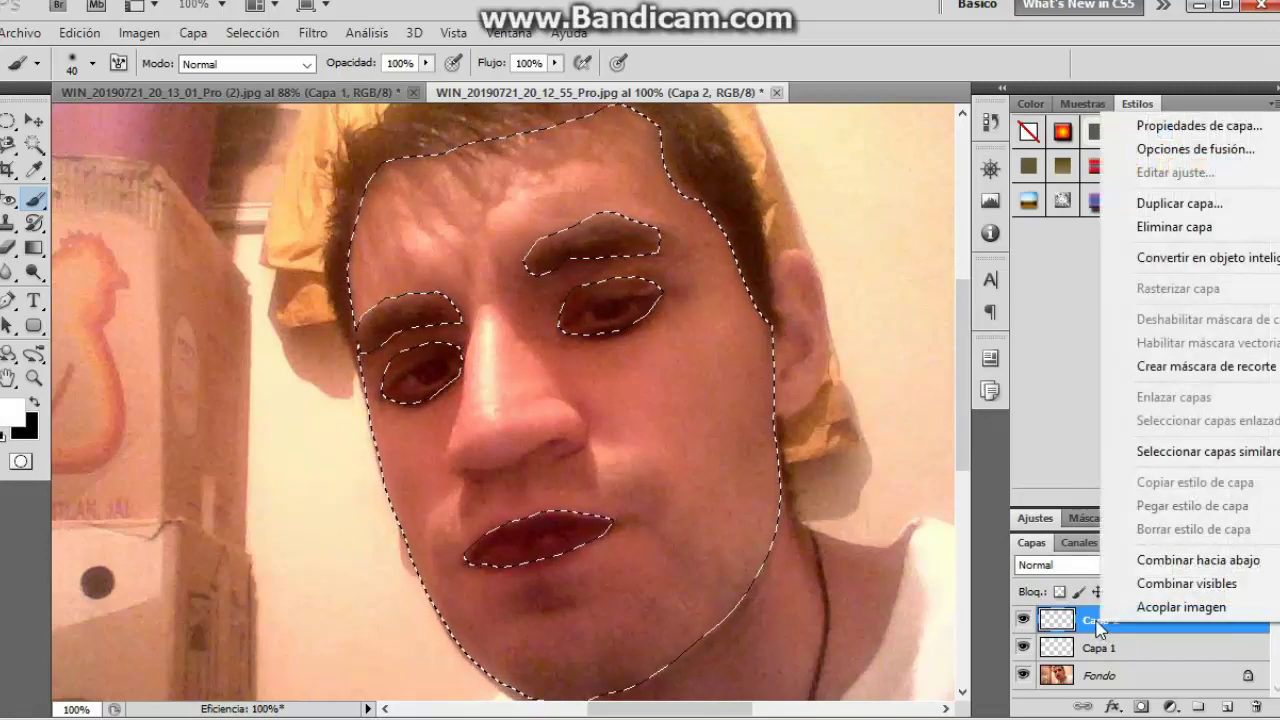
{"action": "left_click", "coordinate": [1096, 626]}
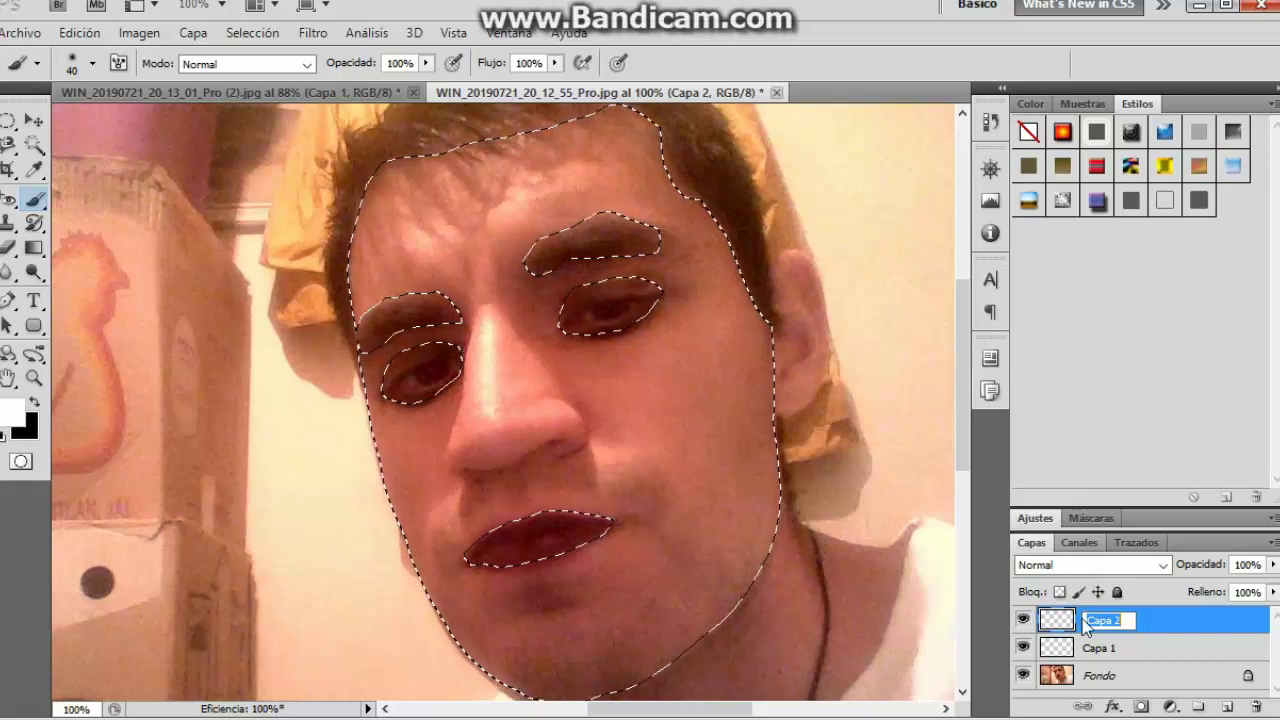
{"action": "key", "text": "BackSpace"}
{"action": "type", "text": "blanco"}
{"action": "key", "text": "Return"}
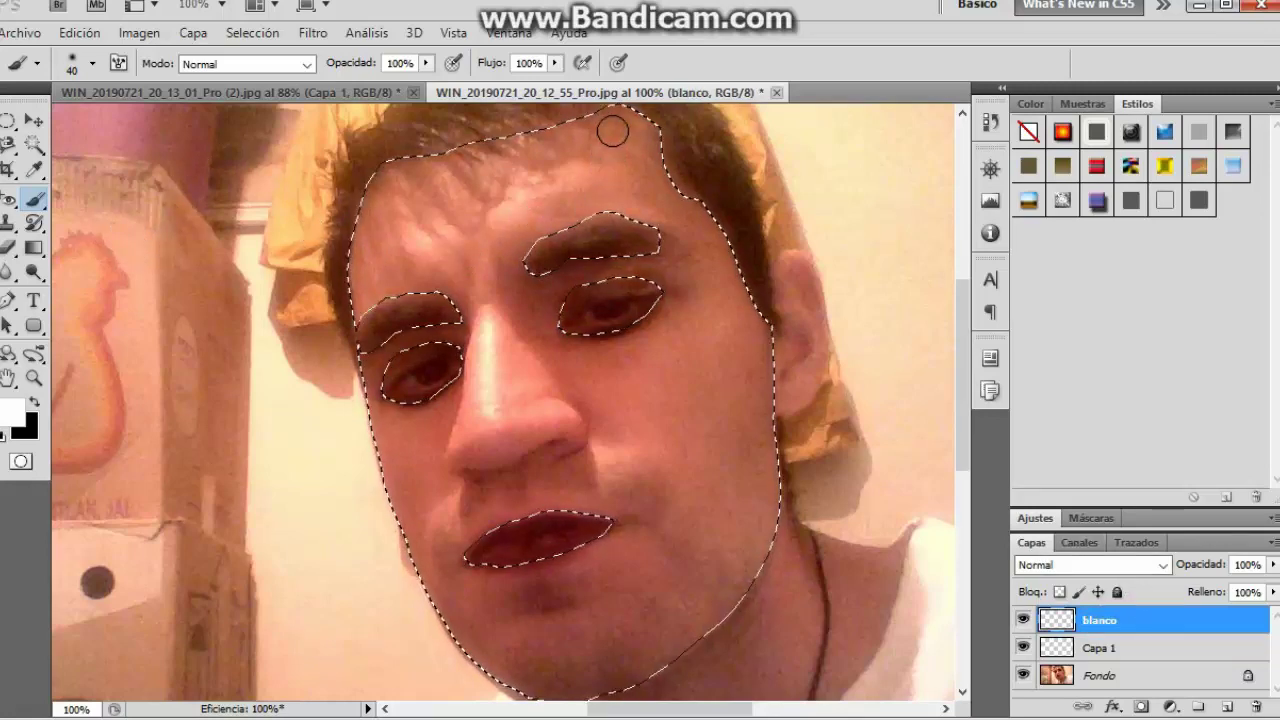
Step: Paint white over the forehead and down the nose bridge between the eyes
{"action": "mouse_move", "coordinate": [616, 115]}
{"action": "left_mouse_down"}
{"action": "mouse_move", "coordinate": [568, 140]}
{"action": "mouse_move", "coordinate": [623, 123]}
{"action": "mouse_move", "coordinate": [393, 169]}
{"action": "left_mouse_up"}
{"action": "mouse_move", "coordinate": [651, 126]}
{"action": "left_mouse_down"}
{"action": "mouse_move", "coordinate": [534, 177]}
{"action": "mouse_move", "coordinate": [383, 200]}
{"action": "mouse_move", "coordinate": [650, 144]}
{"action": "mouse_move", "coordinate": [443, 186]}
{"action": "mouse_move", "coordinate": [643, 157]}
{"action": "mouse_move", "coordinate": [646, 180]}
{"action": "mouse_move", "coordinate": [531, 203]}
{"action": "mouse_move", "coordinate": [584, 200]}
{"action": "left_mouse_up"}
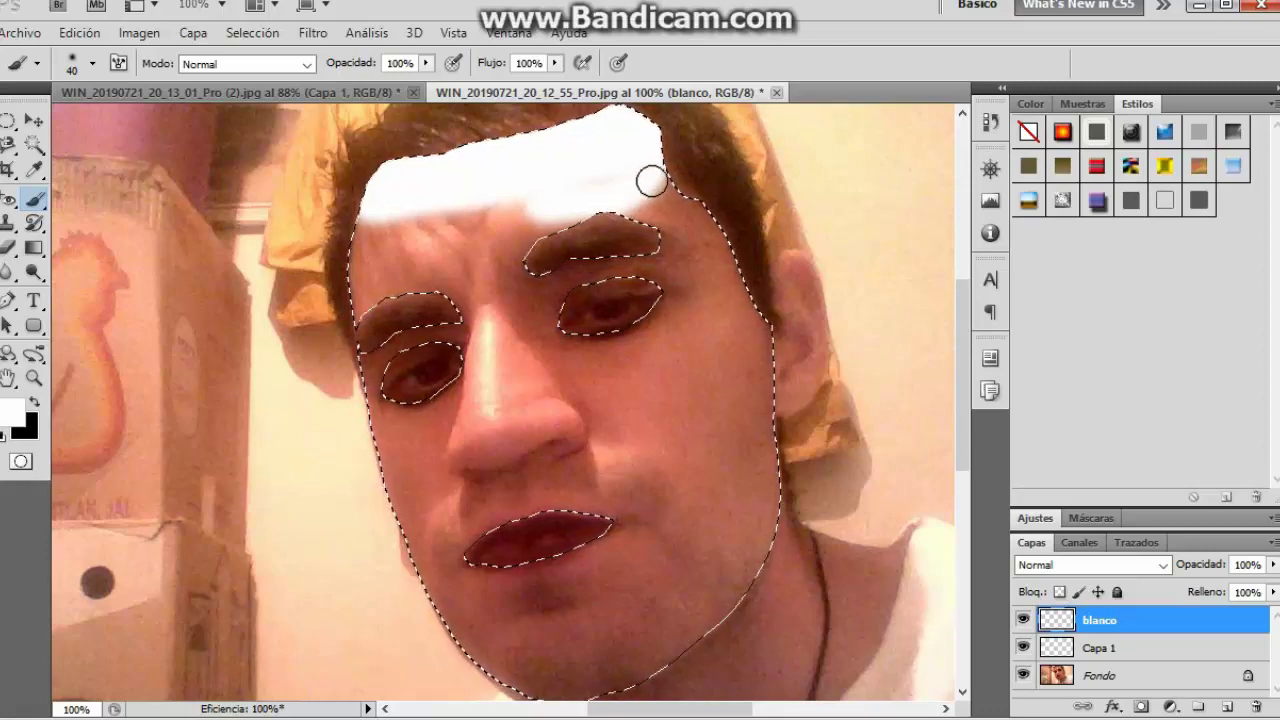
{"action": "mouse_move", "coordinate": [580, 192]}
{"action": "left_mouse_down"}
{"action": "mouse_move", "coordinate": [637, 185]}
{"action": "mouse_move", "coordinate": [500, 226]}
{"action": "mouse_move", "coordinate": [511, 206]}
{"action": "mouse_move", "coordinate": [446, 226]}
{"action": "mouse_move", "coordinate": [558, 195]}
{"action": "mouse_move", "coordinate": [391, 237]}
{"action": "mouse_move", "coordinate": [386, 223]}
{"action": "mouse_move", "coordinate": [429, 240]}
{"action": "mouse_move", "coordinate": [620, 208]}
{"action": "left_mouse_up"}
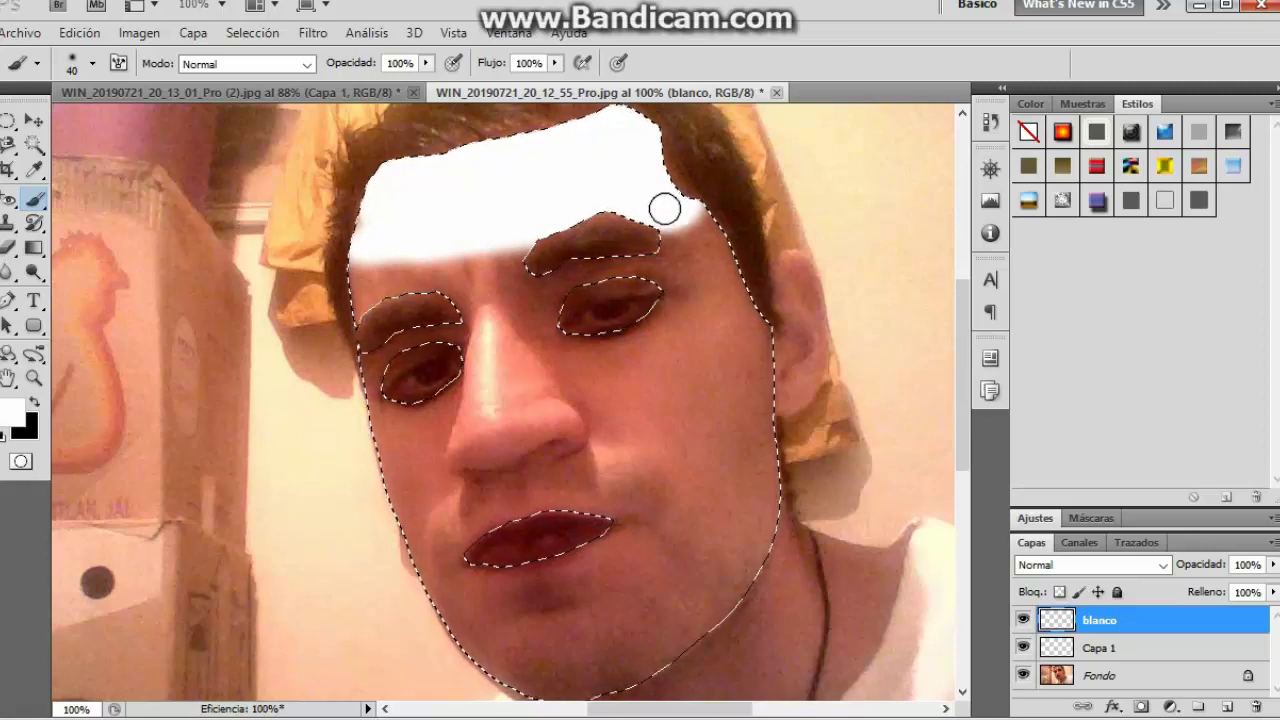
{"action": "mouse_move", "coordinate": [506, 220]}
{"action": "left_mouse_down"}
{"action": "mouse_move", "coordinate": [374, 277]}
{"action": "mouse_move", "coordinate": [361, 250]}
{"action": "mouse_move", "coordinate": [374, 266]}
{"action": "mouse_move", "coordinate": [364, 290]}
{"action": "mouse_move", "coordinate": [521, 259]}
{"action": "mouse_move", "coordinate": [423, 280]}
{"action": "mouse_move", "coordinate": [540, 284]}
{"action": "mouse_move", "coordinate": [707, 234]}
{"action": "mouse_move", "coordinate": [657, 251]}
{"action": "mouse_move", "coordinate": [697, 224]}
{"action": "left_mouse_up"}
{"action": "mouse_move", "coordinate": [517, 292]}
{"action": "left_mouse_down"}
{"action": "mouse_move", "coordinate": [506, 297]}
{"action": "mouse_move", "coordinate": [520, 311]}
{"action": "mouse_move", "coordinate": [552, 312]}
{"action": "mouse_move", "coordinate": [500, 340]}
{"action": "mouse_move", "coordinate": [386, 356]}
{"action": "mouse_move", "coordinate": [515, 350]}
{"action": "left_mouse_up"}
{"action": "left_click_drag", "start_coordinate": [515, 350], "coordinate": [403, 347]}
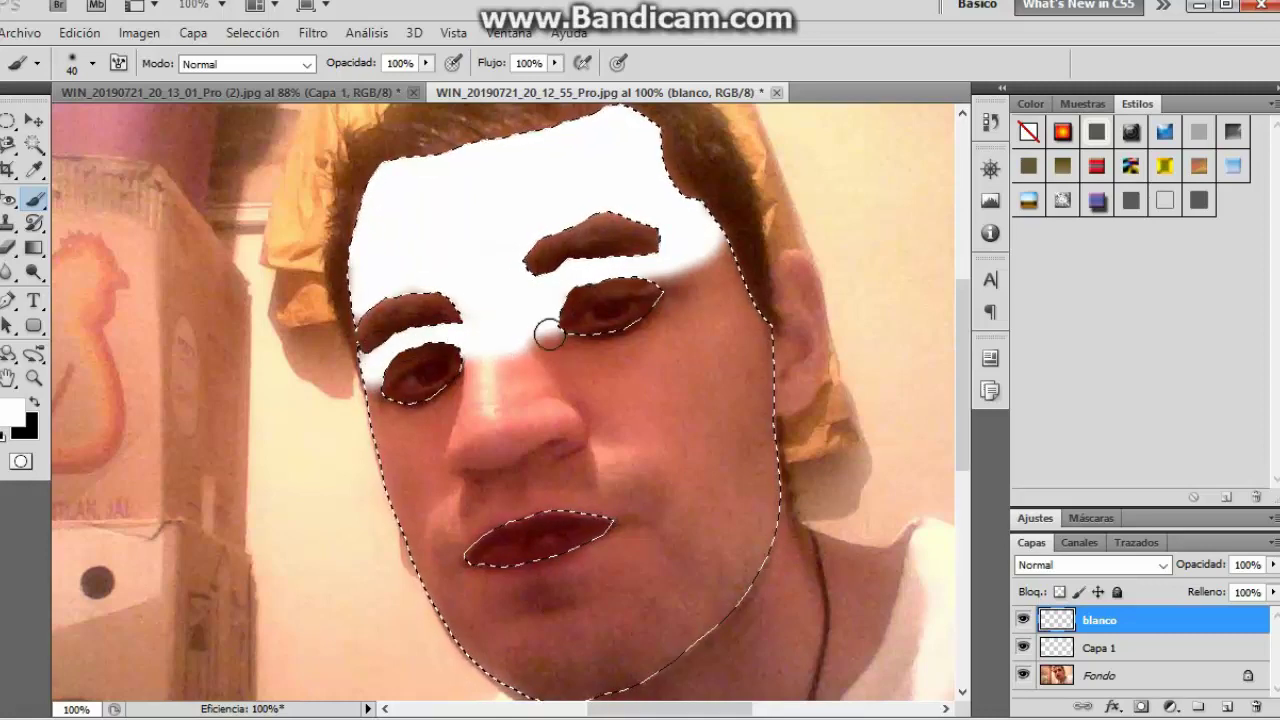
{"action": "left_click_drag", "start_coordinate": [549, 336], "coordinate": [463, 364]}
Step: Paint white over both cheeks, the nose, the jaw and chin
{"action": "mouse_move", "coordinate": [397, 393]}
{"action": "left_mouse_down"}
{"action": "mouse_move", "coordinate": [391, 457]}
{"action": "mouse_move", "coordinate": [411, 449]}
{"action": "mouse_move", "coordinate": [500, 513]}
{"action": "mouse_move", "coordinate": [443, 497]}
{"action": "mouse_move", "coordinate": [431, 417]}
{"action": "mouse_move", "coordinate": [534, 377]}
{"action": "left_mouse_up"}
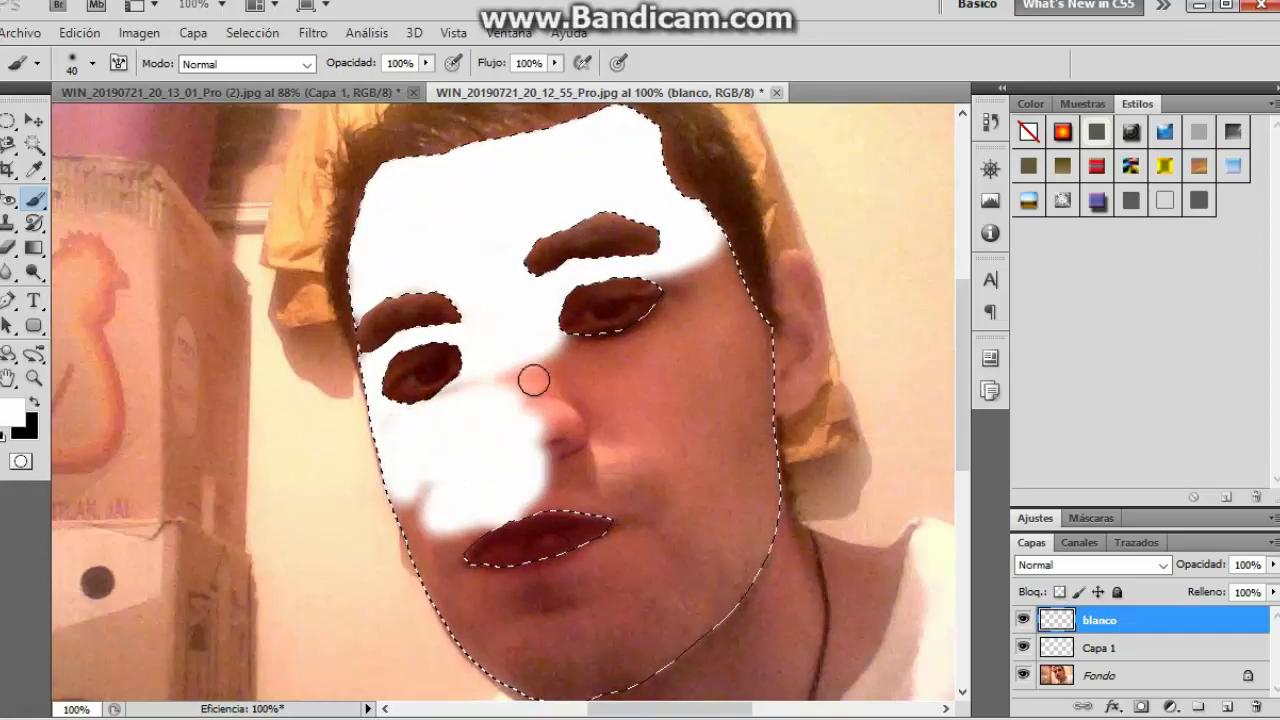
{"action": "mouse_move", "coordinate": [647, 360]}
{"action": "left_mouse_down"}
{"action": "mouse_move", "coordinate": [691, 357]}
{"action": "mouse_move", "coordinate": [746, 309]}
{"action": "mouse_move", "coordinate": [720, 286]}
{"action": "mouse_move", "coordinate": [727, 266]}
{"action": "mouse_move", "coordinate": [703, 320]}
{"action": "mouse_move", "coordinate": [609, 431]}
{"action": "mouse_move", "coordinate": [589, 500]}
{"action": "mouse_move", "coordinate": [598, 468]}
{"action": "mouse_move", "coordinate": [554, 423]}
{"action": "mouse_move", "coordinate": [649, 363]}
{"action": "mouse_move", "coordinate": [760, 343]}
{"action": "mouse_move", "coordinate": [760, 330]}
{"action": "left_mouse_up"}
{"action": "mouse_move", "coordinate": [728, 276]}
{"action": "left_mouse_down"}
{"action": "mouse_move", "coordinate": [714, 380]}
{"action": "mouse_move", "coordinate": [654, 463]}
{"action": "mouse_move", "coordinate": [689, 451]}
{"action": "mouse_move", "coordinate": [760, 342]}
{"action": "mouse_move", "coordinate": [734, 451]}
{"action": "mouse_move", "coordinate": [749, 409]}
{"action": "mouse_move", "coordinate": [763, 449]}
{"action": "mouse_move", "coordinate": [752, 392]}
{"action": "mouse_move", "coordinate": [717, 349]}
{"action": "mouse_move", "coordinate": [734, 397]}
{"action": "mouse_move", "coordinate": [711, 446]}
{"action": "mouse_move", "coordinate": [741, 477]}
{"action": "mouse_move", "coordinate": [748, 451]}
{"action": "mouse_move", "coordinate": [743, 477]}
{"action": "mouse_move", "coordinate": [748, 443]}
{"action": "mouse_move", "coordinate": [691, 431]}
{"action": "left_mouse_up"}
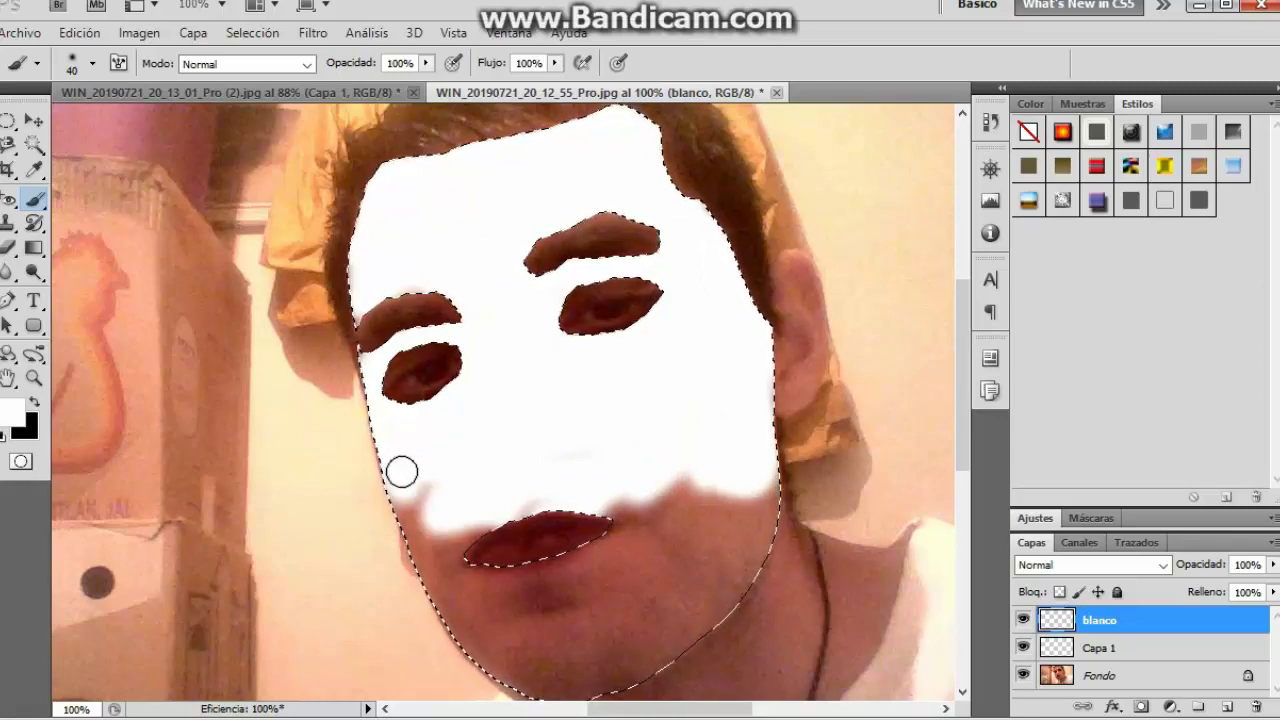
{"action": "mouse_move", "coordinate": [401, 471]}
{"action": "left_mouse_down"}
{"action": "mouse_move", "coordinate": [426, 517]}
{"action": "mouse_move", "coordinate": [431, 577]}
{"action": "mouse_move", "coordinate": [494, 654]}
{"action": "mouse_move", "coordinate": [611, 675]}
{"action": "mouse_move", "coordinate": [511, 674]}
{"action": "mouse_move", "coordinate": [463, 534]}
{"action": "mouse_move", "coordinate": [603, 463]}
{"action": "mouse_move", "coordinate": [658, 502]}
{"action": "mouse_move", "coordinate": [697, 491]}
{"action": "mouse_move", "coordinate": [514, 611]}
{"action": "mouse_move", "coordinate": [532, 631]}
{"action": "mouse_move", "coordinate": [457, 594]}
{"action": "mouse_move", "coordinate": [534, 631]}
{"action": "mouse_move", "coordinate": [745, 594]}
{"action": "mouse_move", "coordinate": [723, 591]}
{"action": "mouse_move", "coordinate": [714, 546]}
{"action": "mouse_move", "coordinate": [766, 540]}
{"action": "left_mouse_up"}
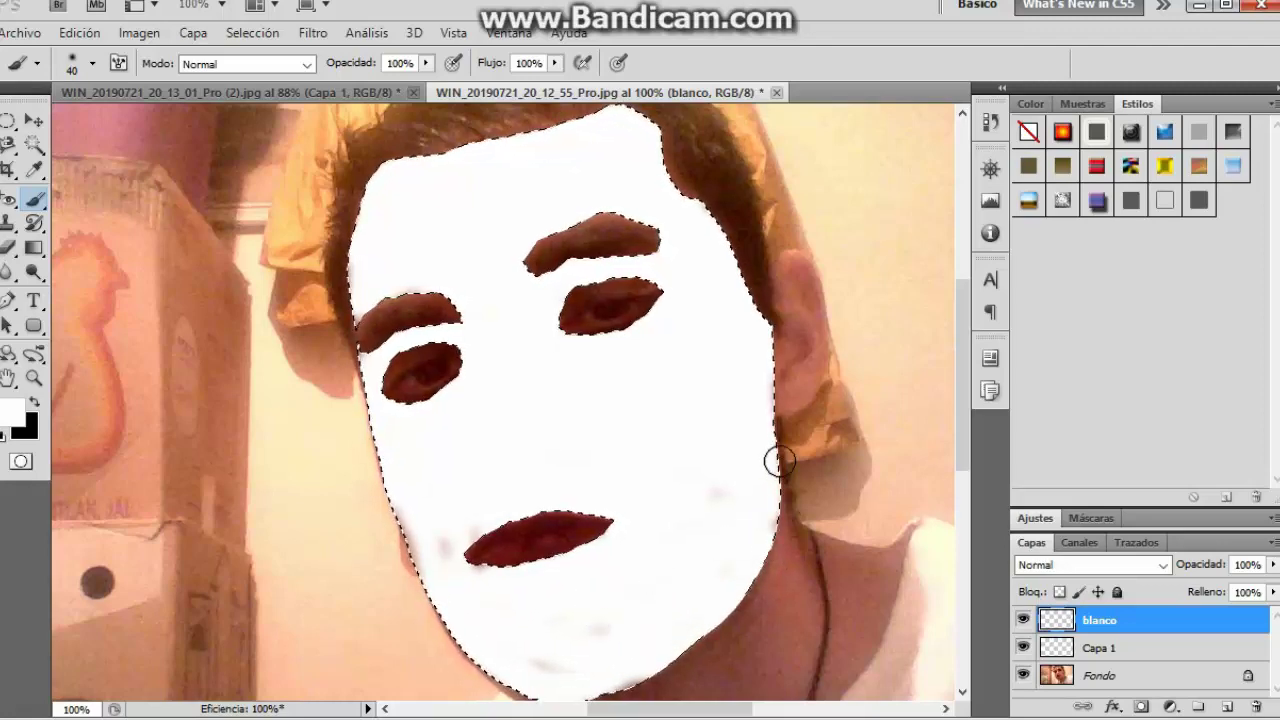
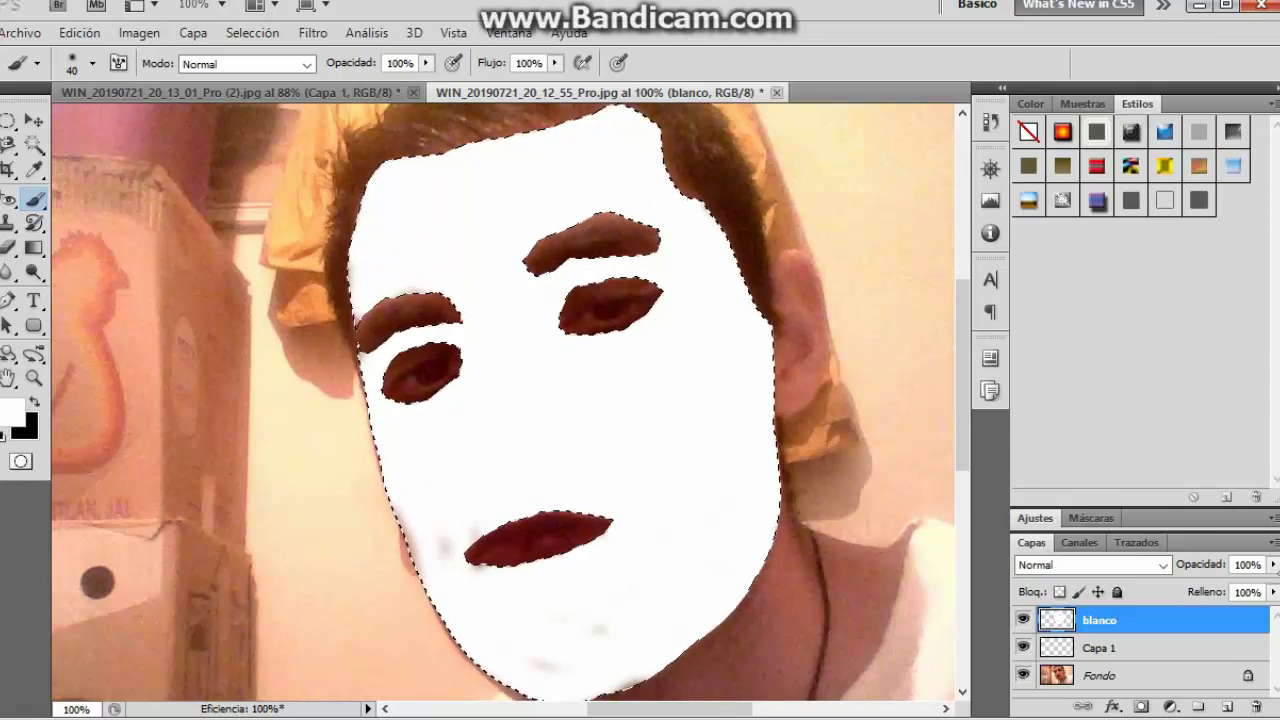
Step: Fade the blanco face layer to about 36% opacity, then select Capa 1
{"action": "left_click", "coordinate": [1273, 565]}
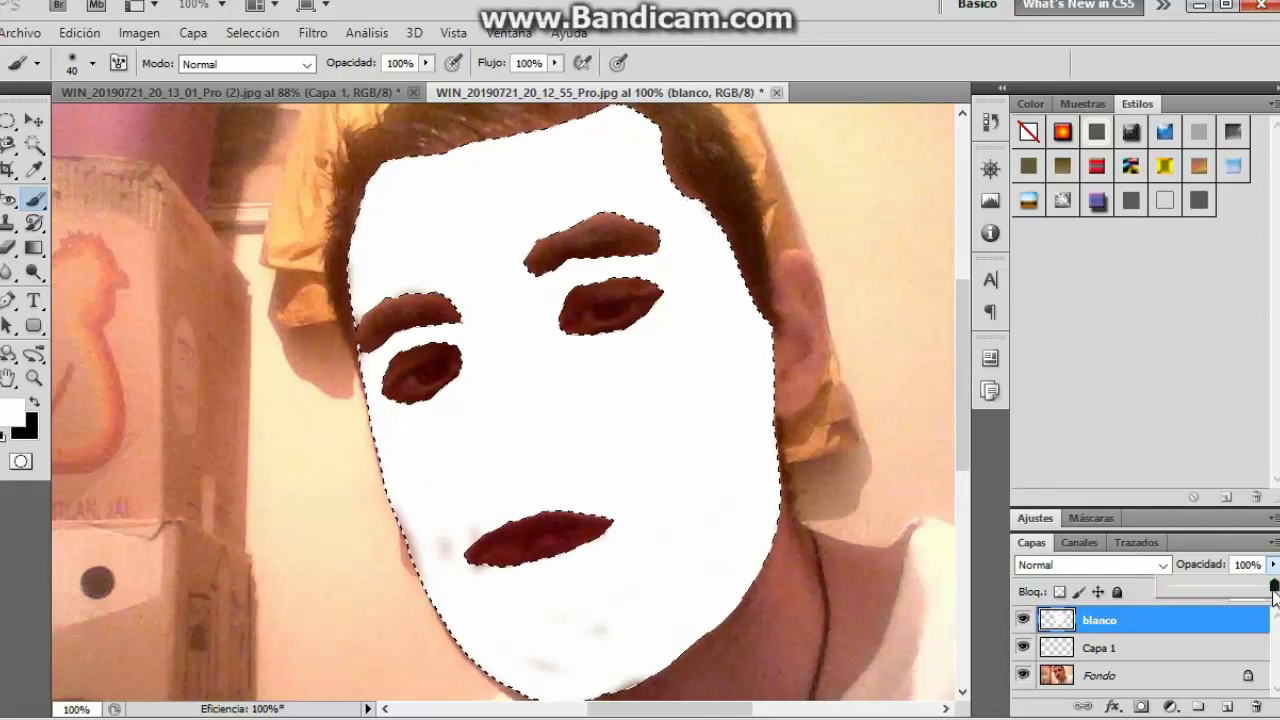
{"action": "left_click_drag", "start_coordinate": [1274, 588], "coordinate": [1205, 597]}
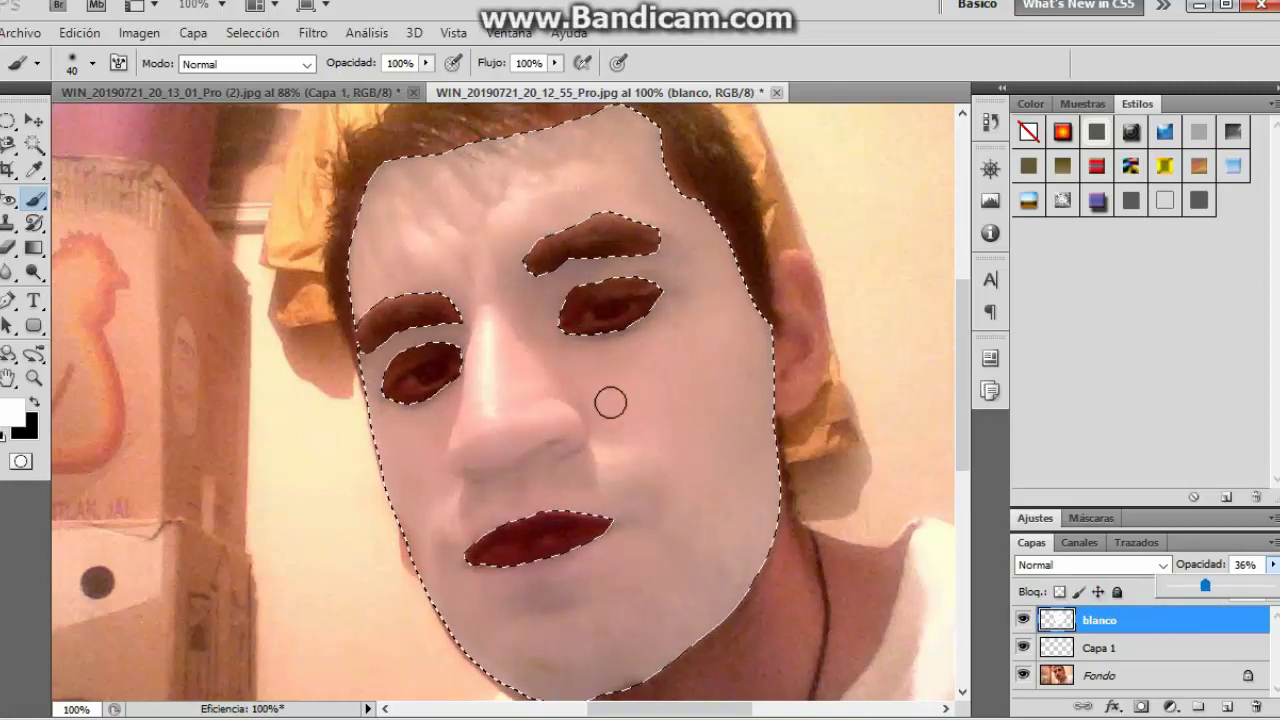
{"action": "left_click", "coordinate": [1052, 655]}
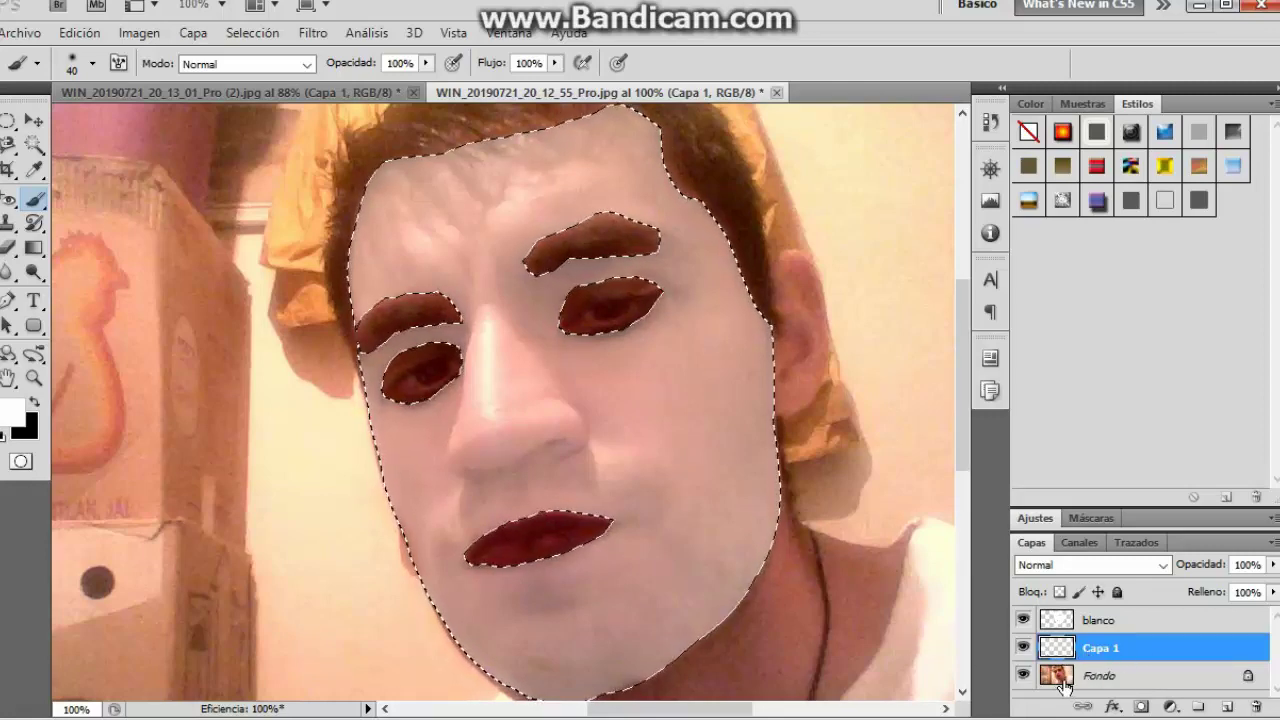
Step: Above Fondo, add a Tono/saturación adjustment with Saturación at -100
{"action": "left_click", "coordinate": [1063, 683]}
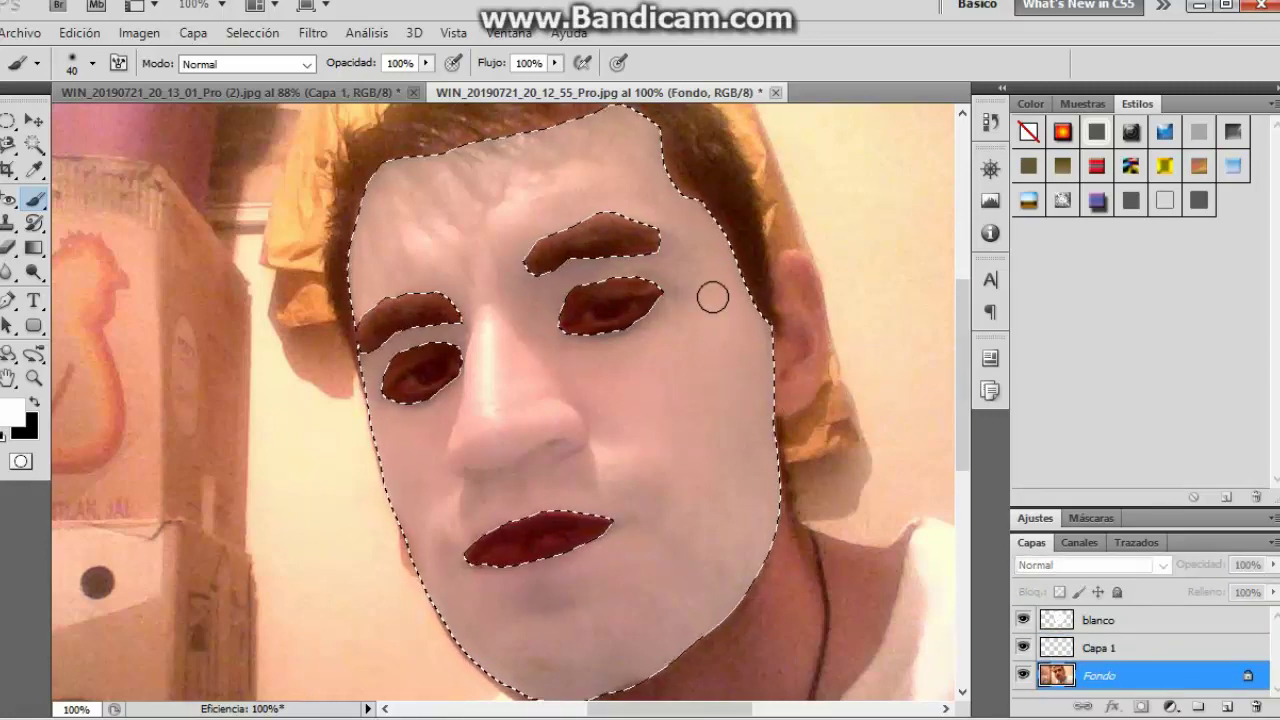
{"action": "left_click", "coordinate": [1172, 707]}
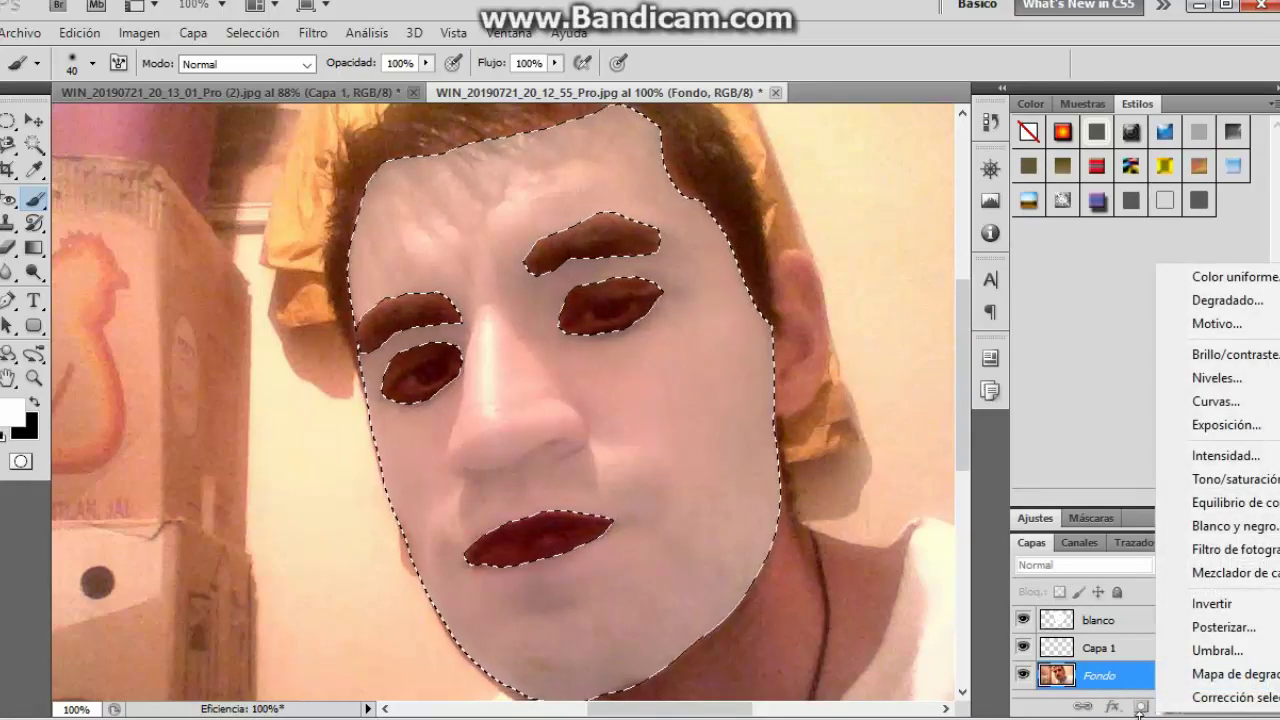
{"action": "left_click", "coordinate": [1168, 479]}
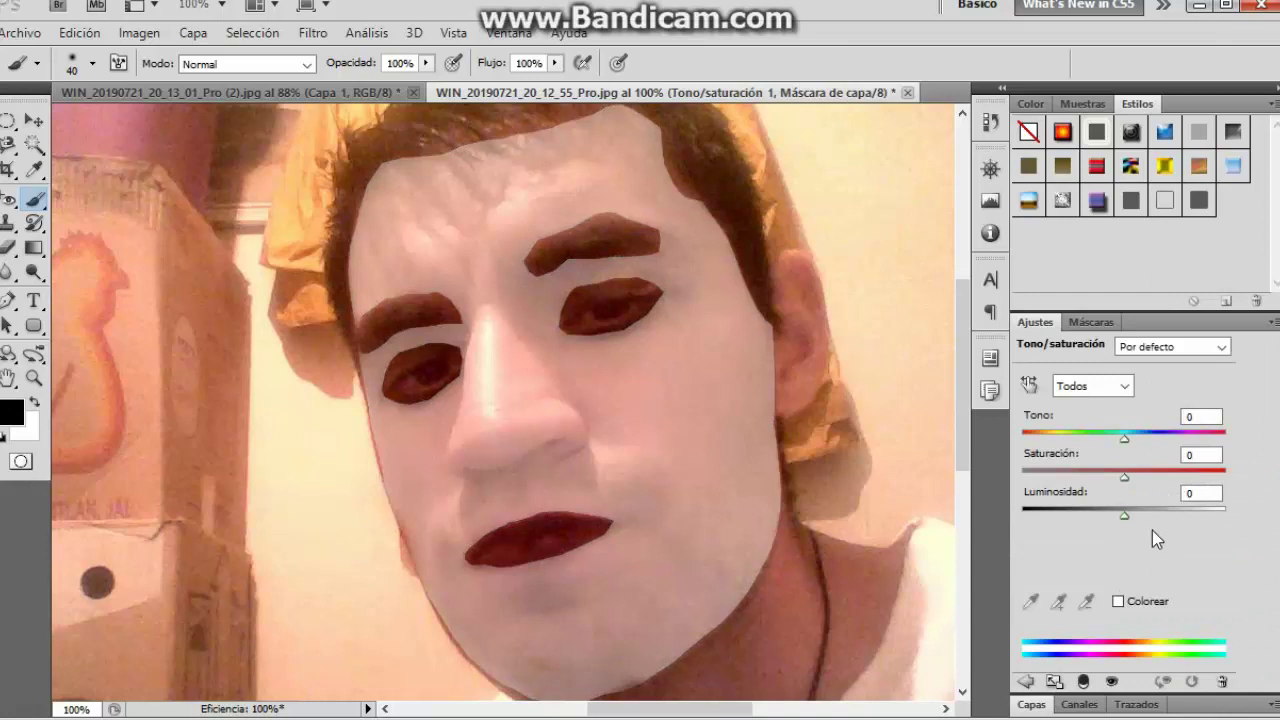
{"action": "left_click_drag", "start_coordinate": [1125, 476], "coordinate": [1041, 483]}
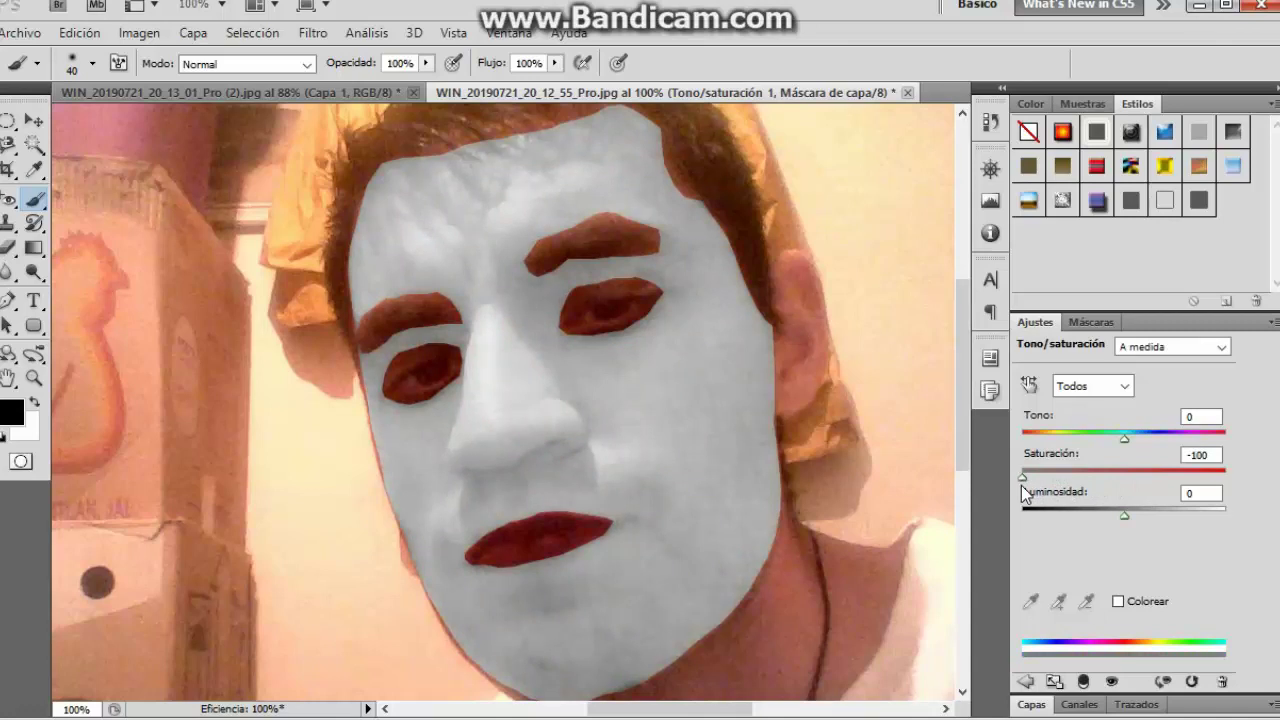
{"action": "left_click", "coordinate": [1030, 705]}
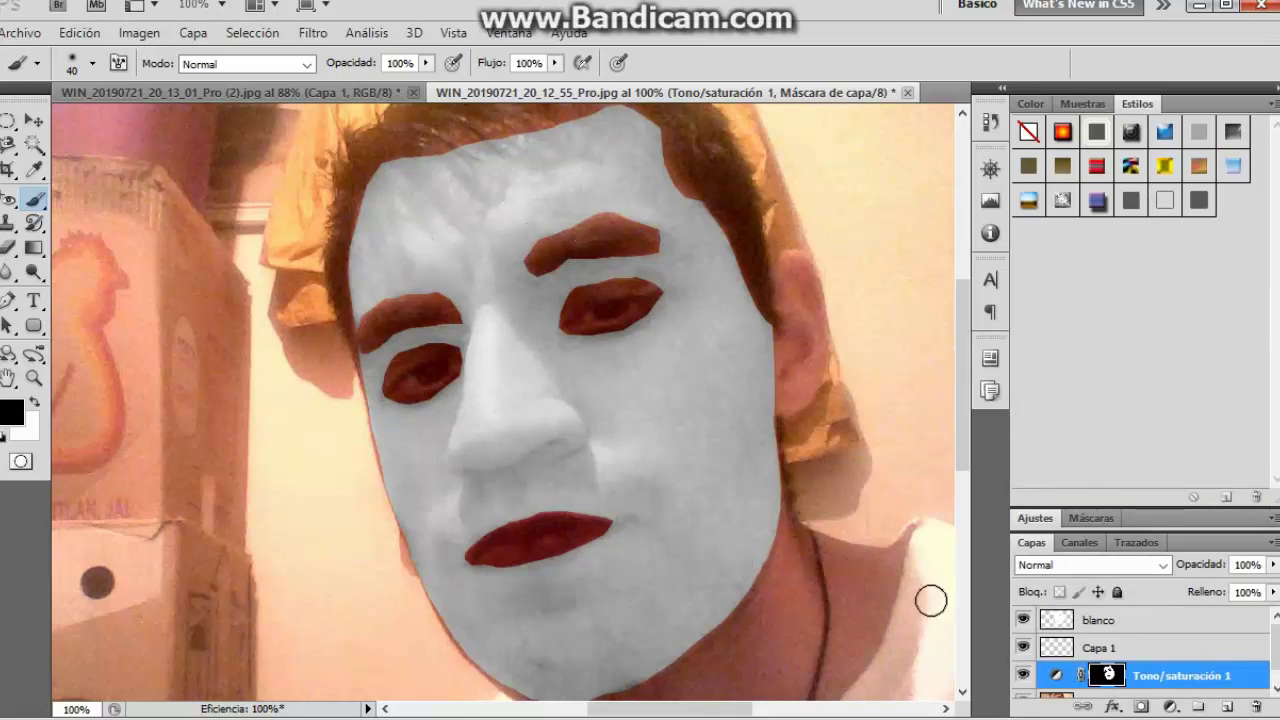
Step: Load the face layer's shape as a selection, dismissing the no-pixels warning
{"action": "left_click", "coordinate": [1055, 651]}
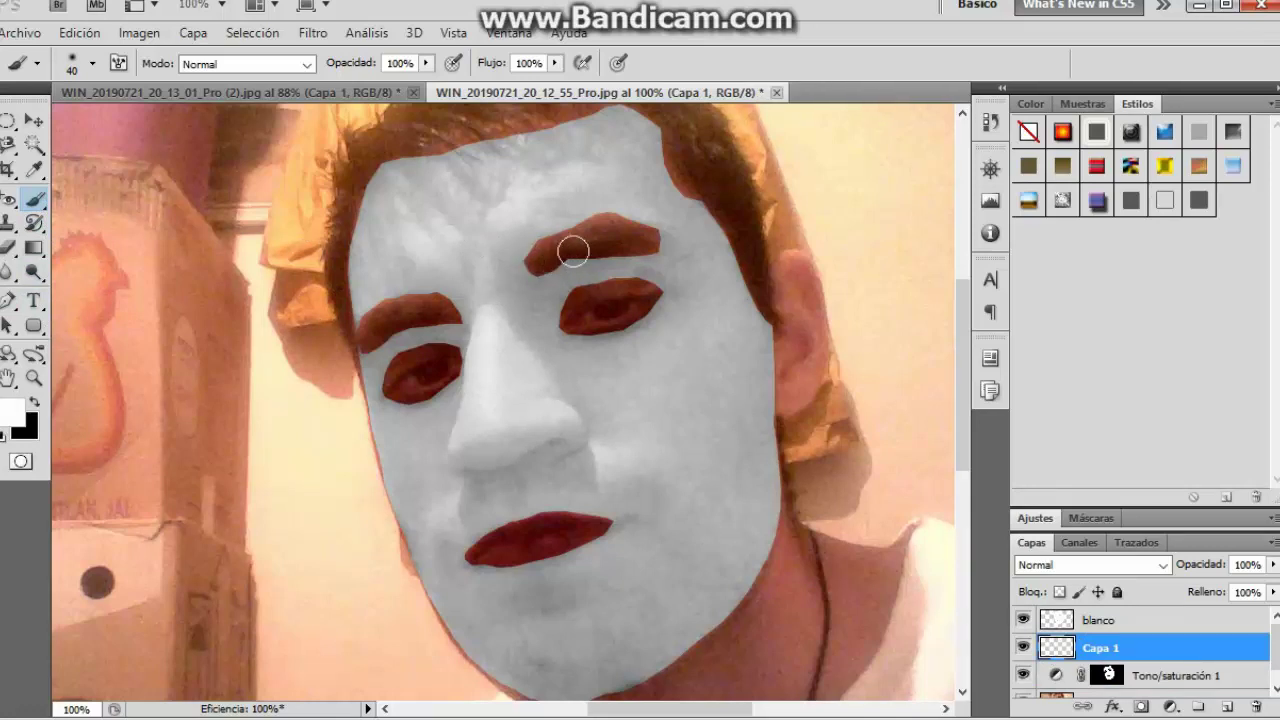
{"action": "scroll", "coordinate": [1050, 690], "scroll_direction": "down", "scroll_amount": 1}
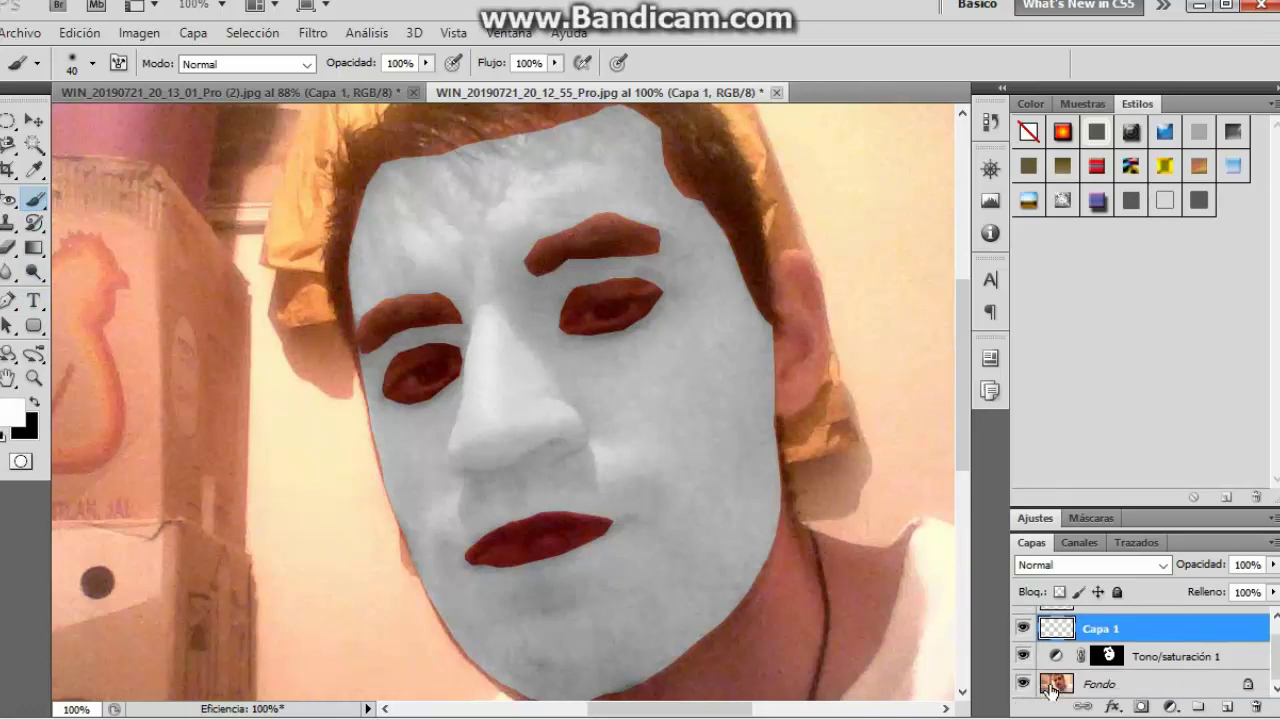
{"action": "scroll", "coordinate": [1050, 690], "scroll_direction": "up", "scroll_amount": 1}
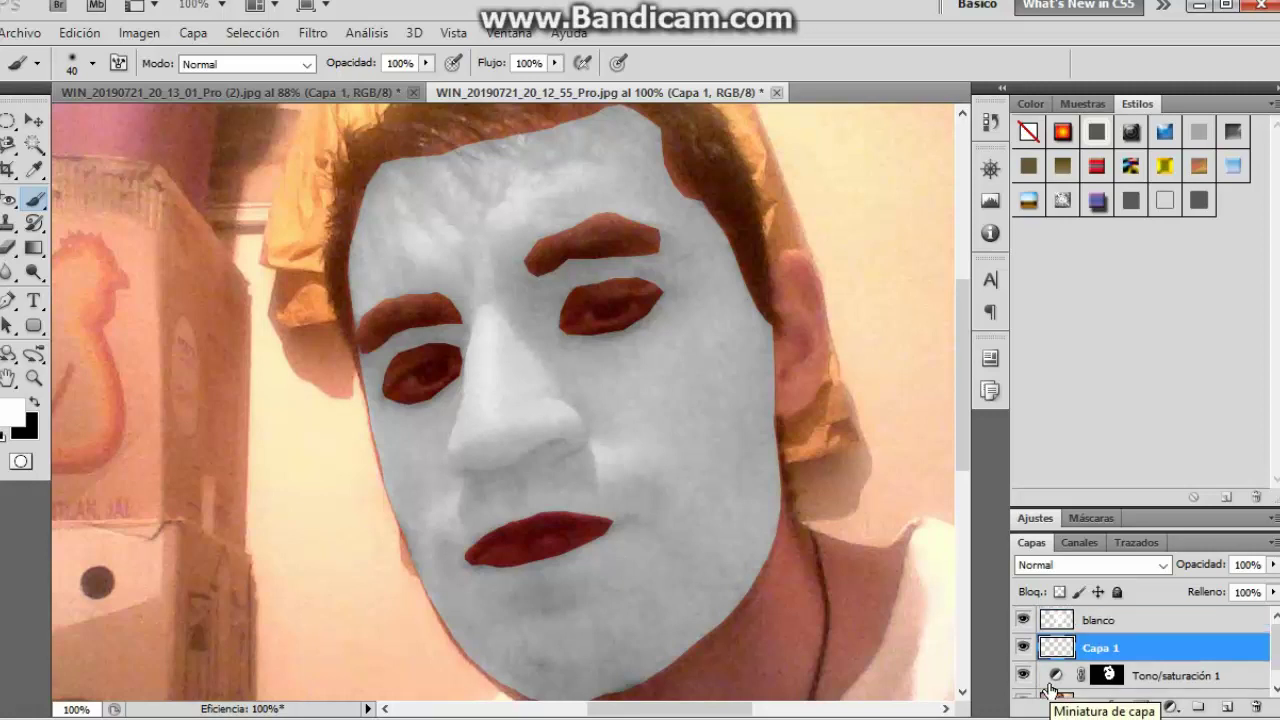
{"action": "scroll", "coordinate": [1052, 680], "scroll_direction": "down", "scroll_amount": 1}
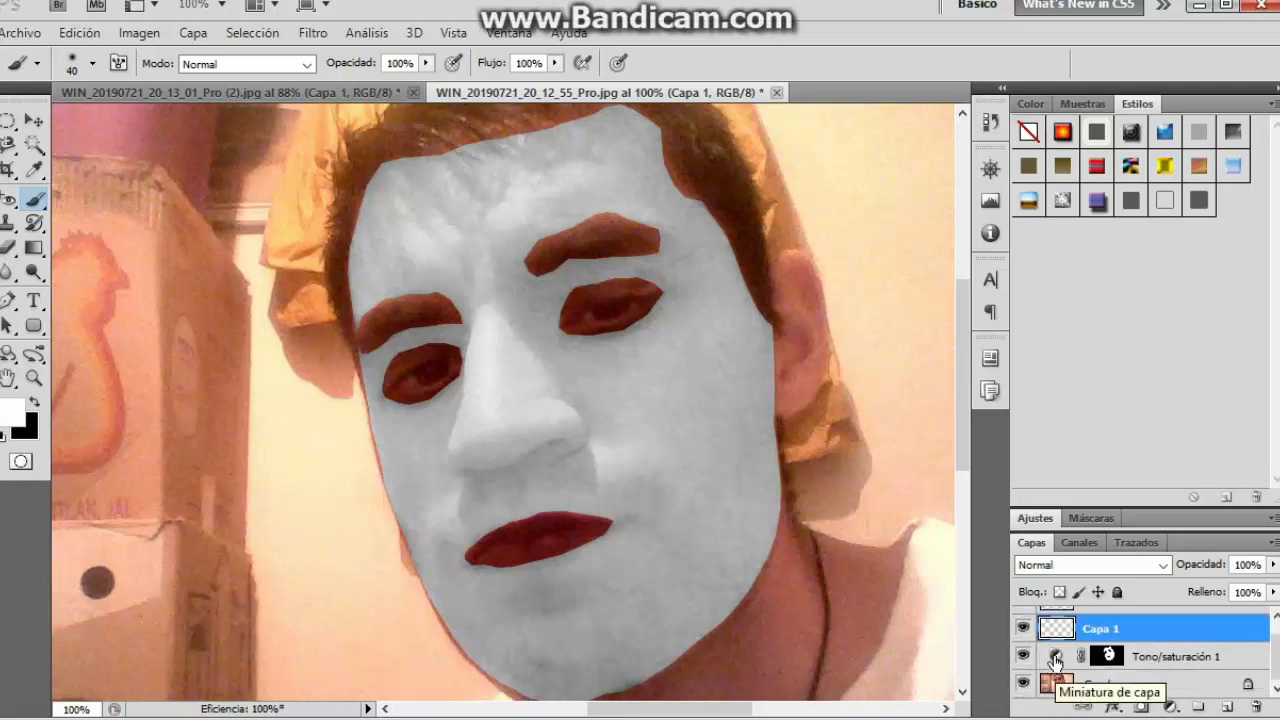
{"action": "left_click", "coordinate": [1048, 636], "text": "ctrl"}
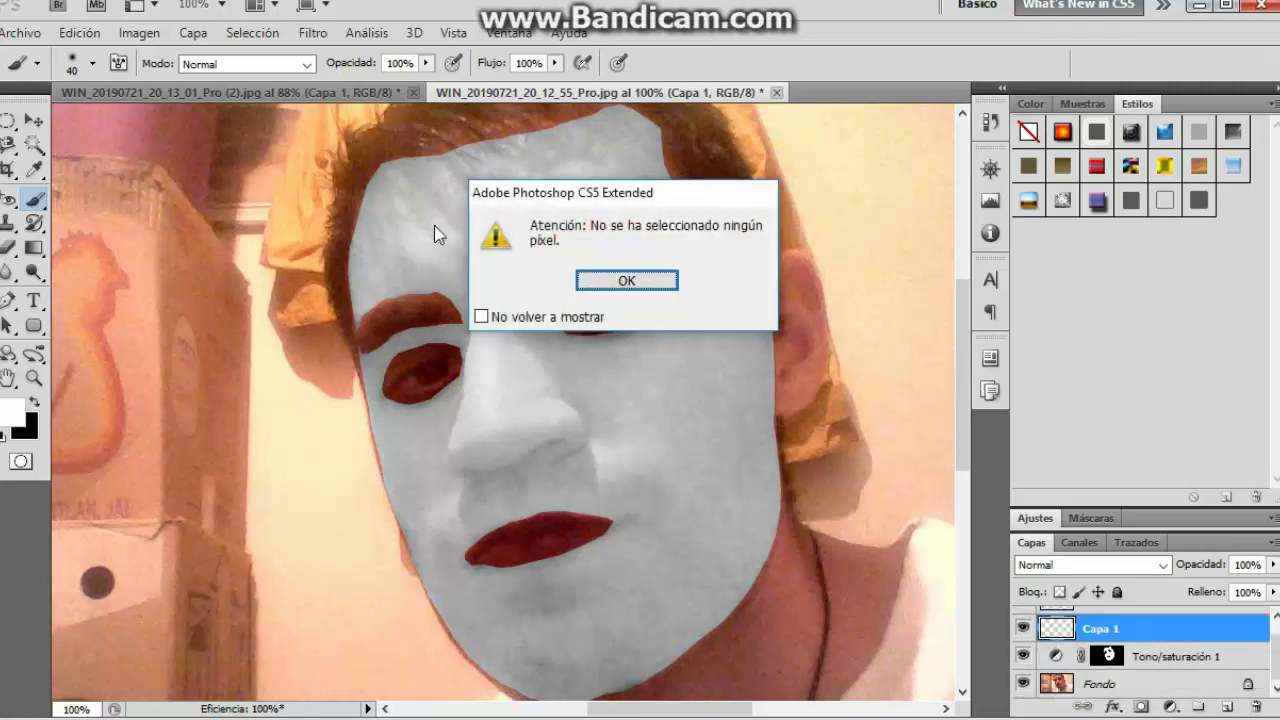
{"action": "left_click", "coordinate": [628, 282]}
{"action": "scroll", "coordinate": [1055, 630], "scroll_direction": "up", "scroll_amount": 1}
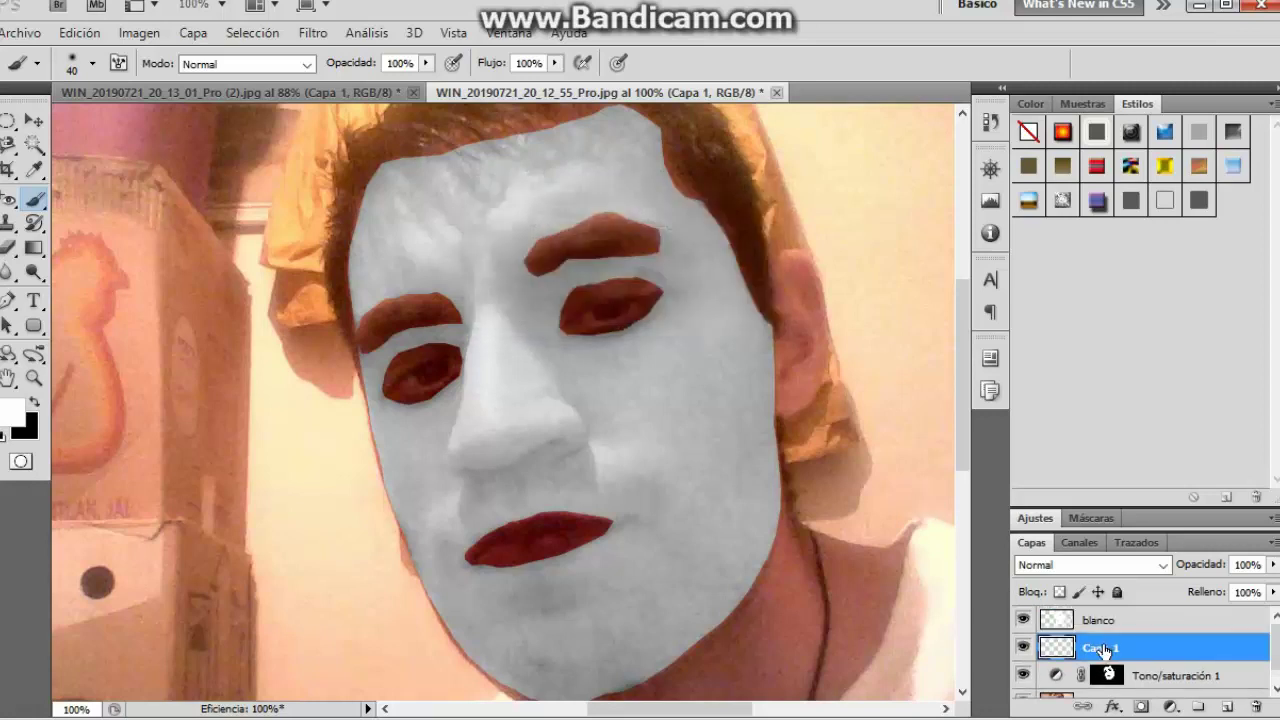
{"action": "left_click", "coordinate": [1056, 627], "text": "ctrl"}
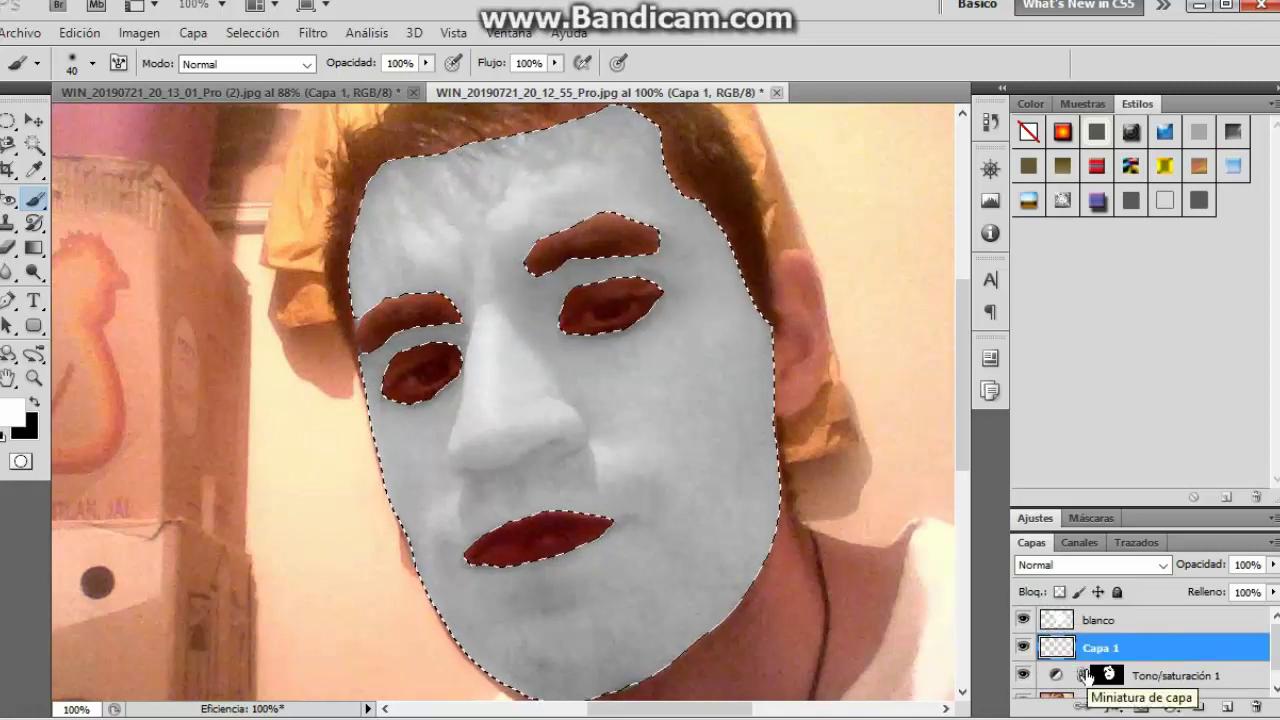
{"action": "scroll", "coordinate": [1070, 670], "scroll_direction": "down", "scroll_amount": 1}
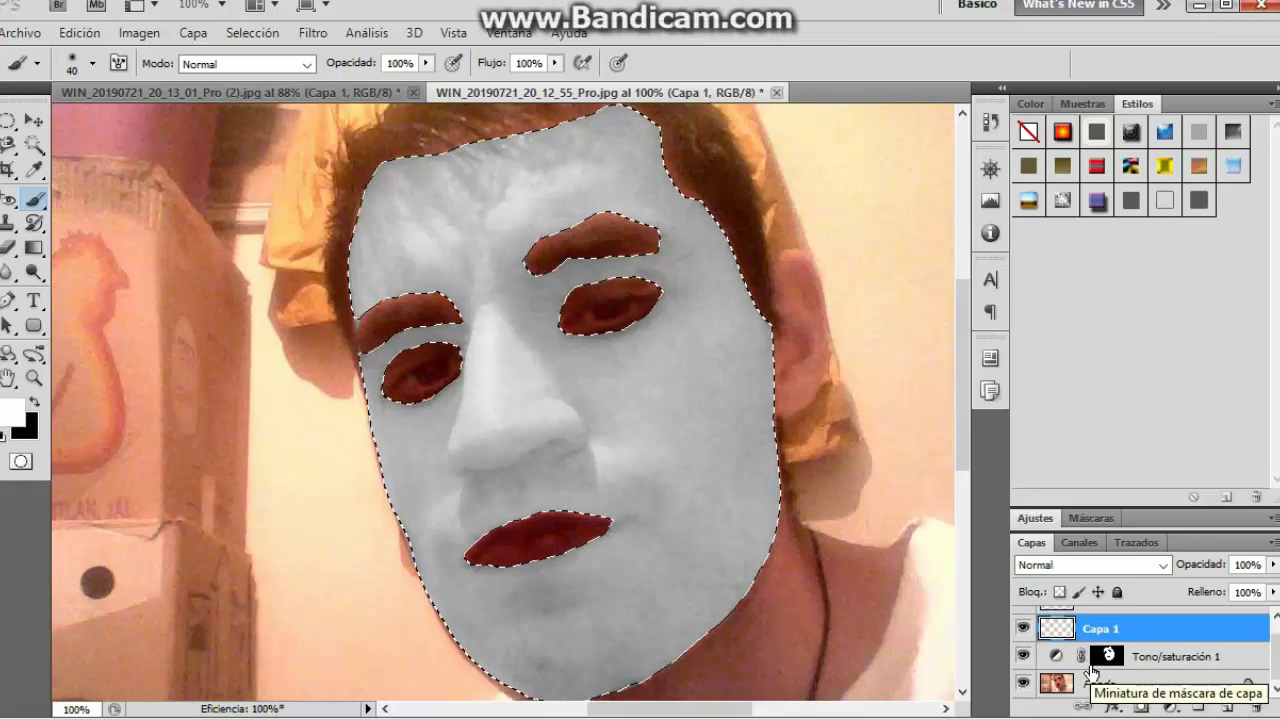
Step: Add an Exposición adjustment: exposure -0.73, offset +0.0654, gamma 1.19
{"action": "left_click", "coordinate": [1166, 707]}
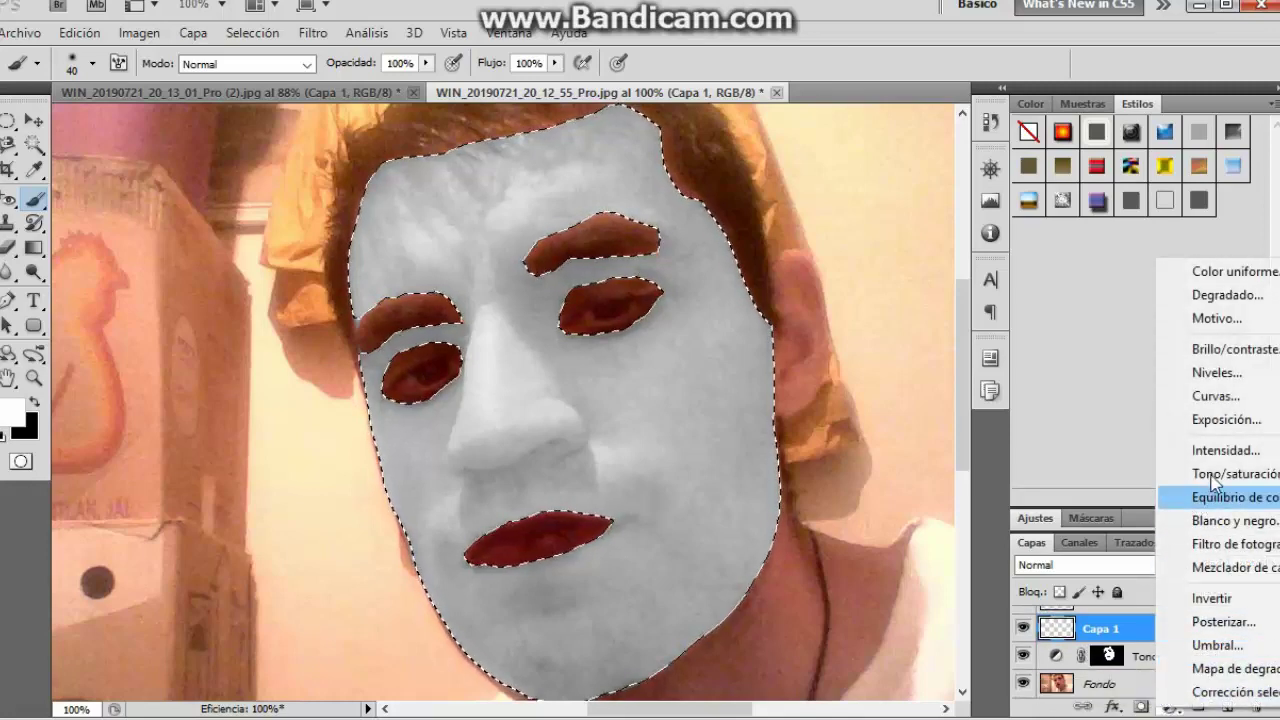
{"action": "key", "text": "Escape"}
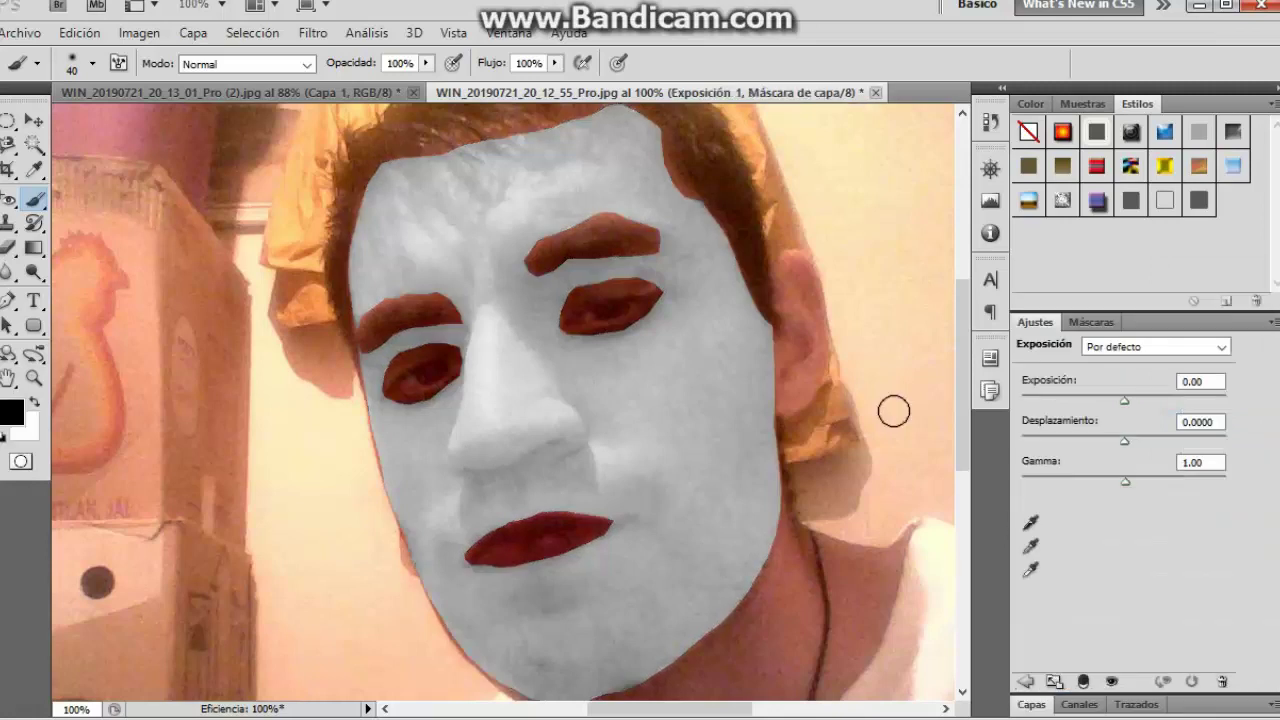
{"action": "left_click_drag", "start_coordinate": [1122, 402], "coordinate": [1112, 402]}
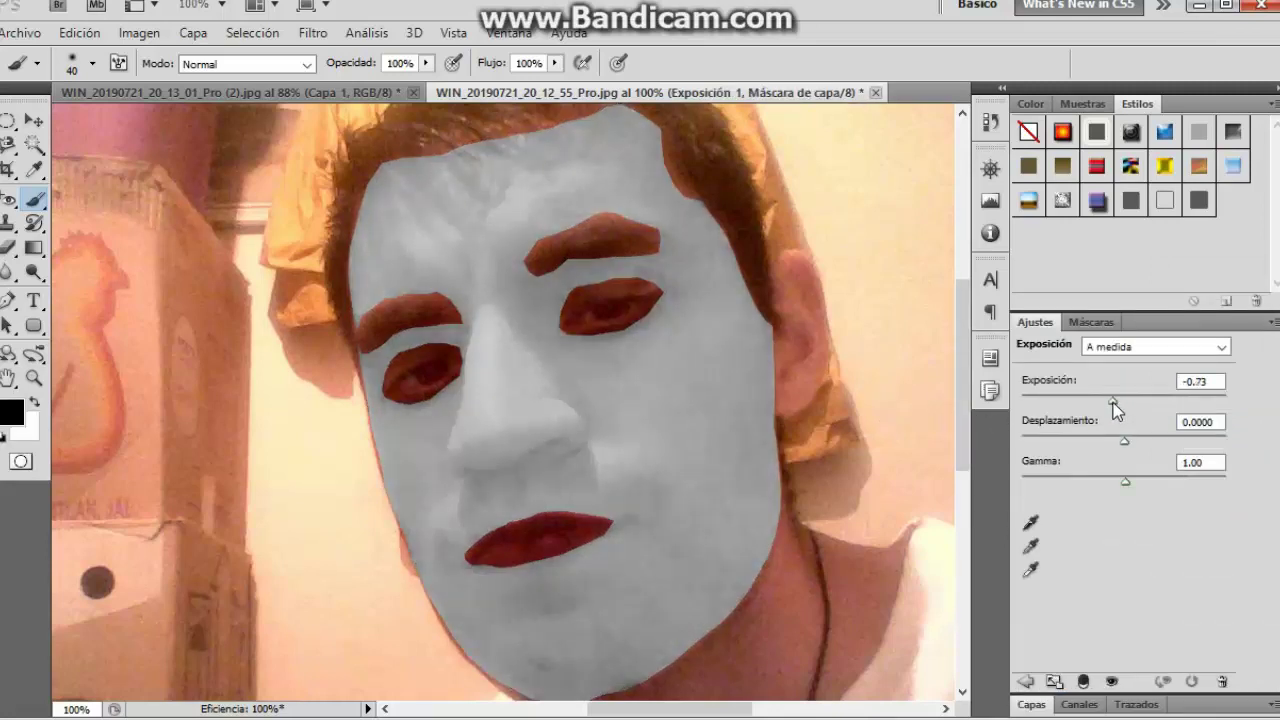
{"action": "mouse_move", "coordinate": [1123, 440]}
{"action": "left_mouse_down"}
{"action": "mouse_move", "coordinate": [1142, 443]}
{"action": "mouse_move", "coordinate": [1113, 483]}
{"action": "left_mouse_up"}
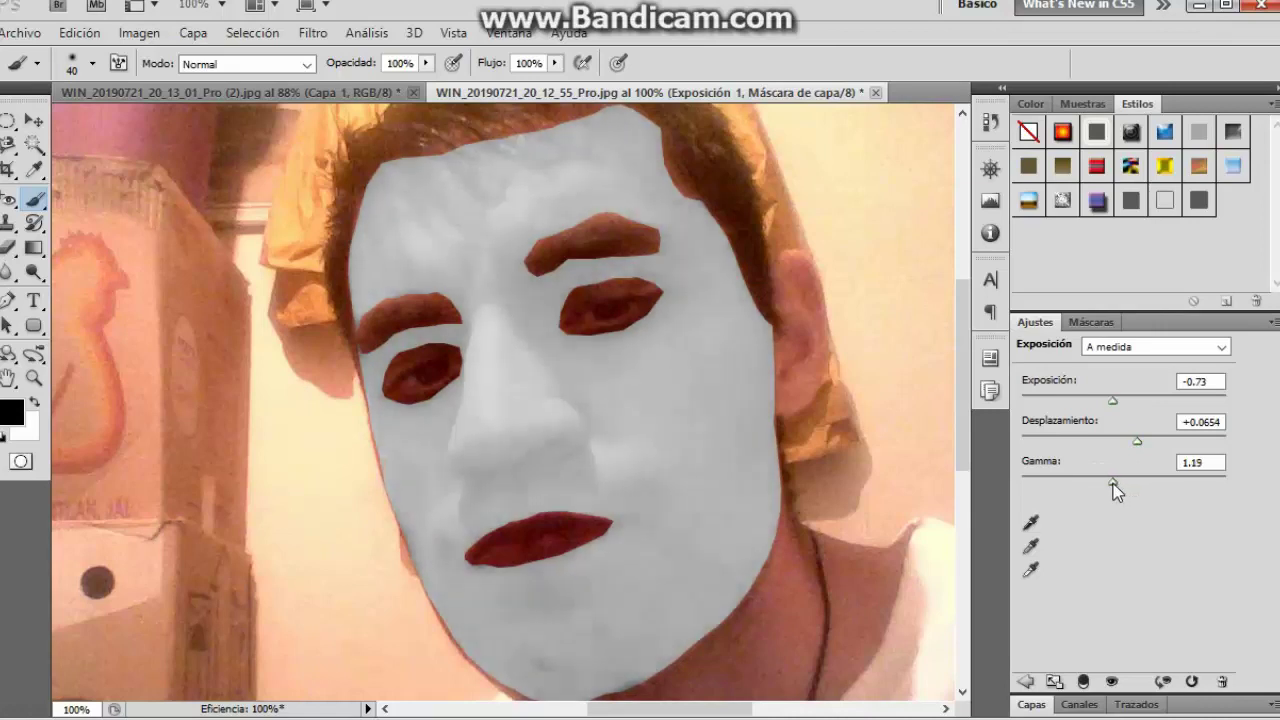
{"action": "left_click", "coordinate": [1027, 705]}
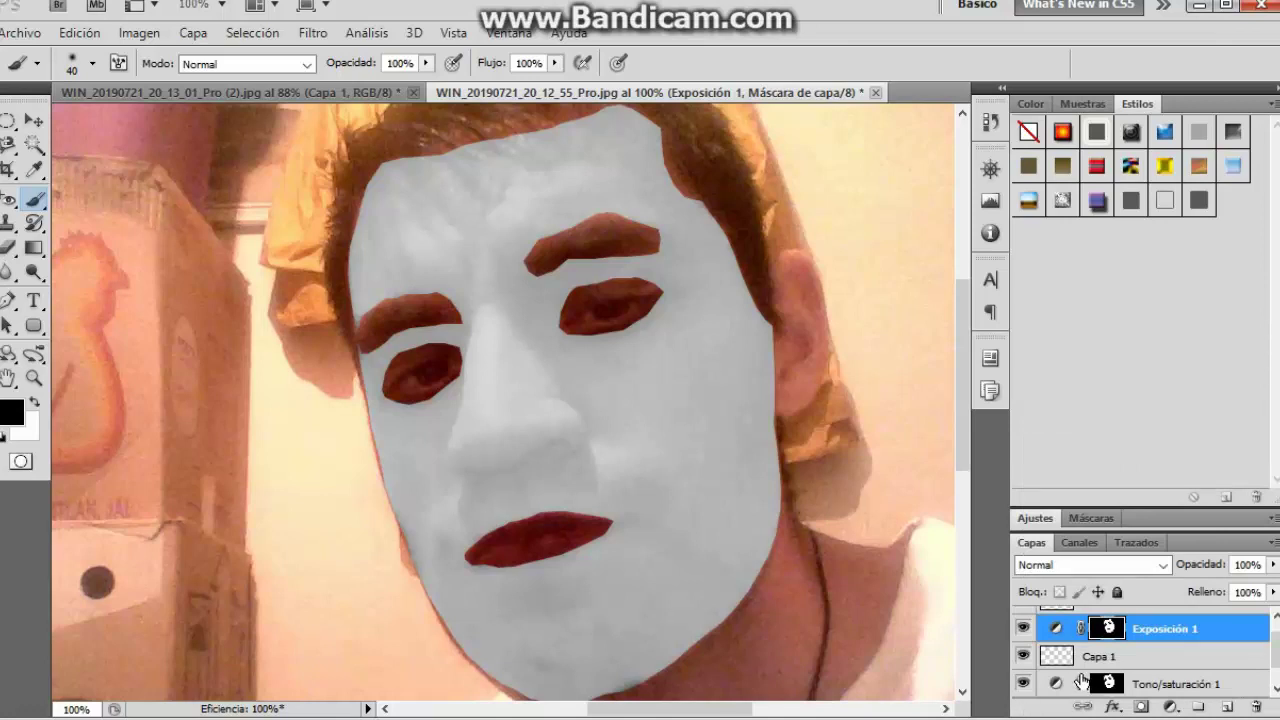
{"action": "scroll", "coordinate": [1081, 690], "scroll_direction": "down", "scroll_amount": 1}
{"action": "scroll", "coordinate": [1080, 685], "scroll_direction": "up", "scroll_amount": 2}
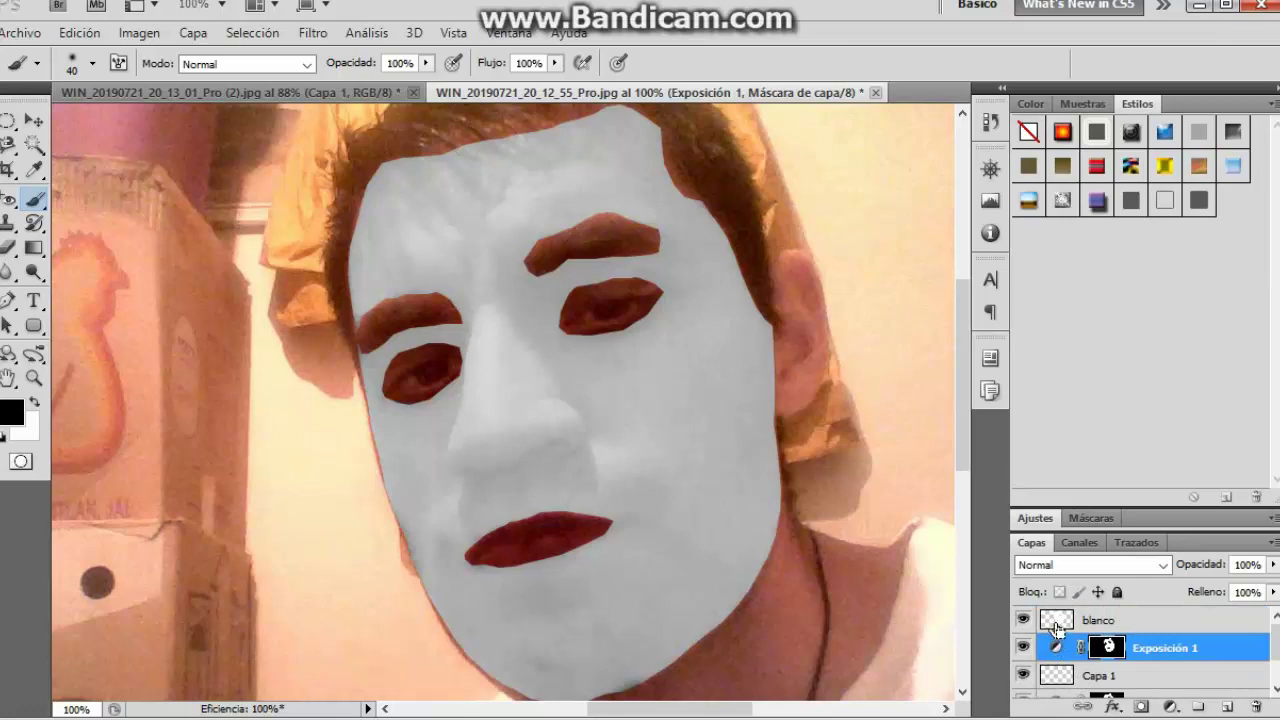
Step: Load the blanco face selection and add a Filtro de fotografía adjustment
{"action": "left_click", "coordinate": [1056, 628], "text": "ctrl"}
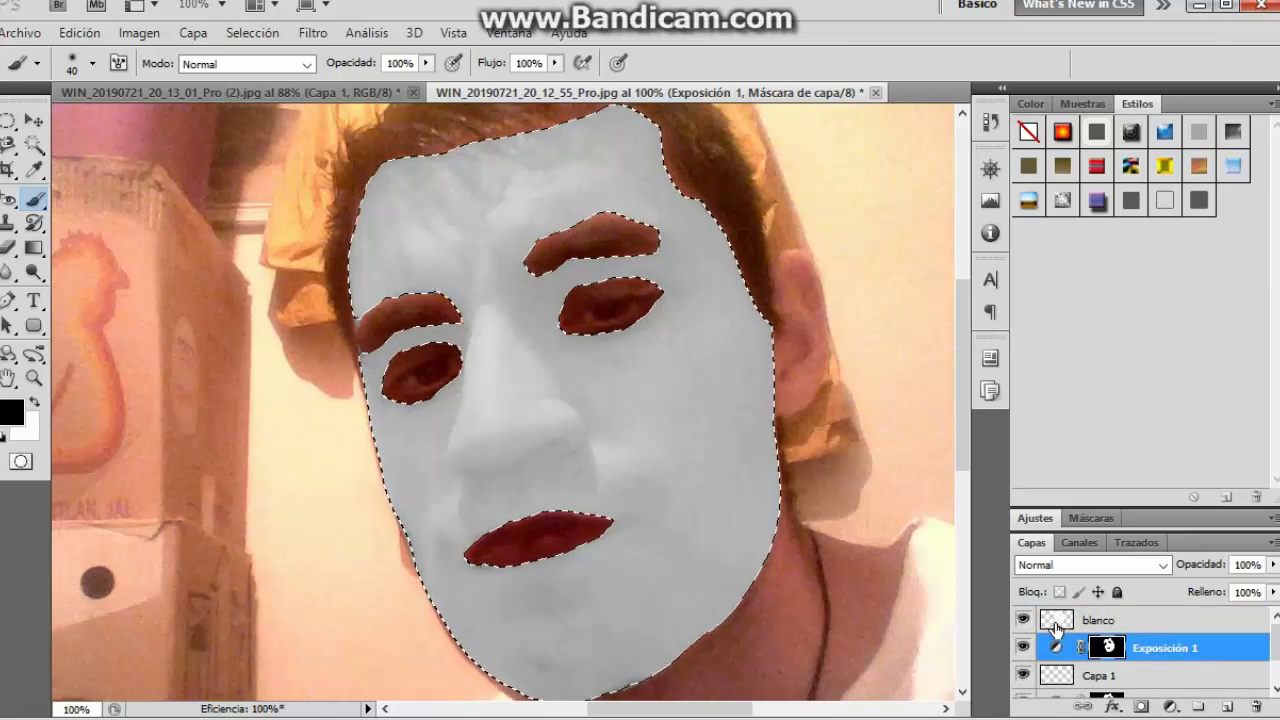
{"action": "left_click", "coordinate": [1170, 707]}
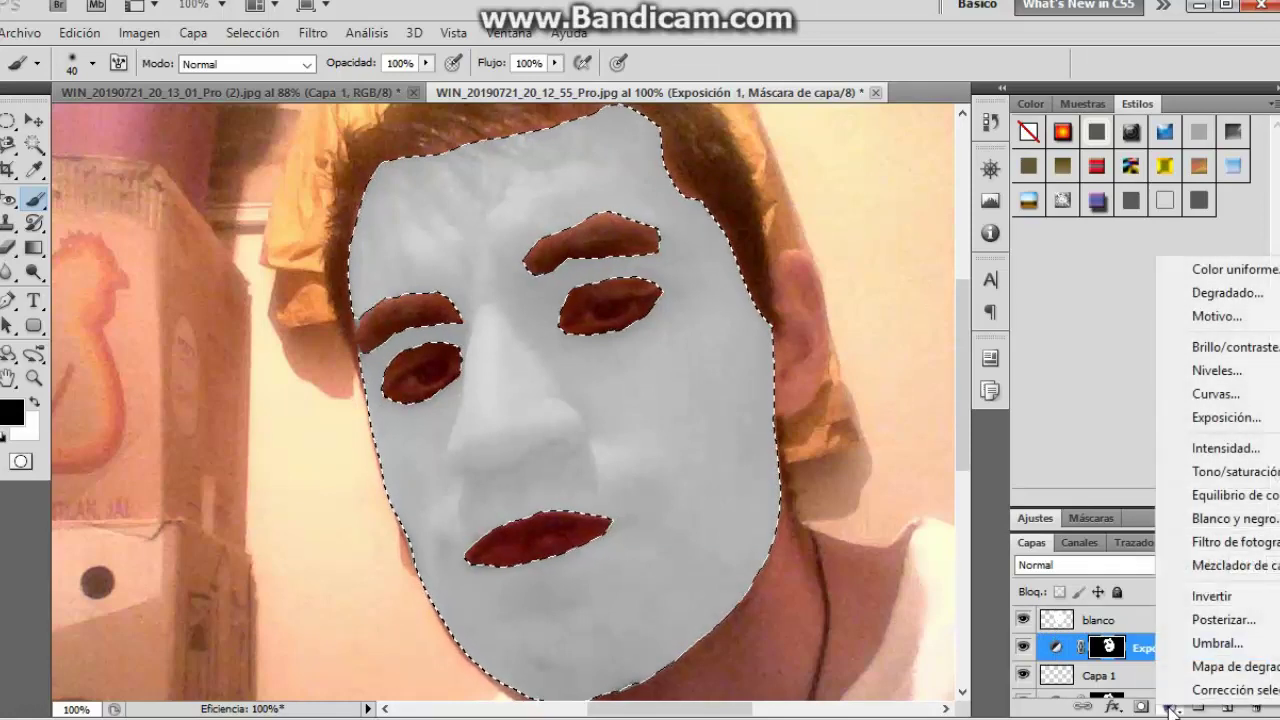
{"action": "left_click", "coordinate": [1236, 542]}
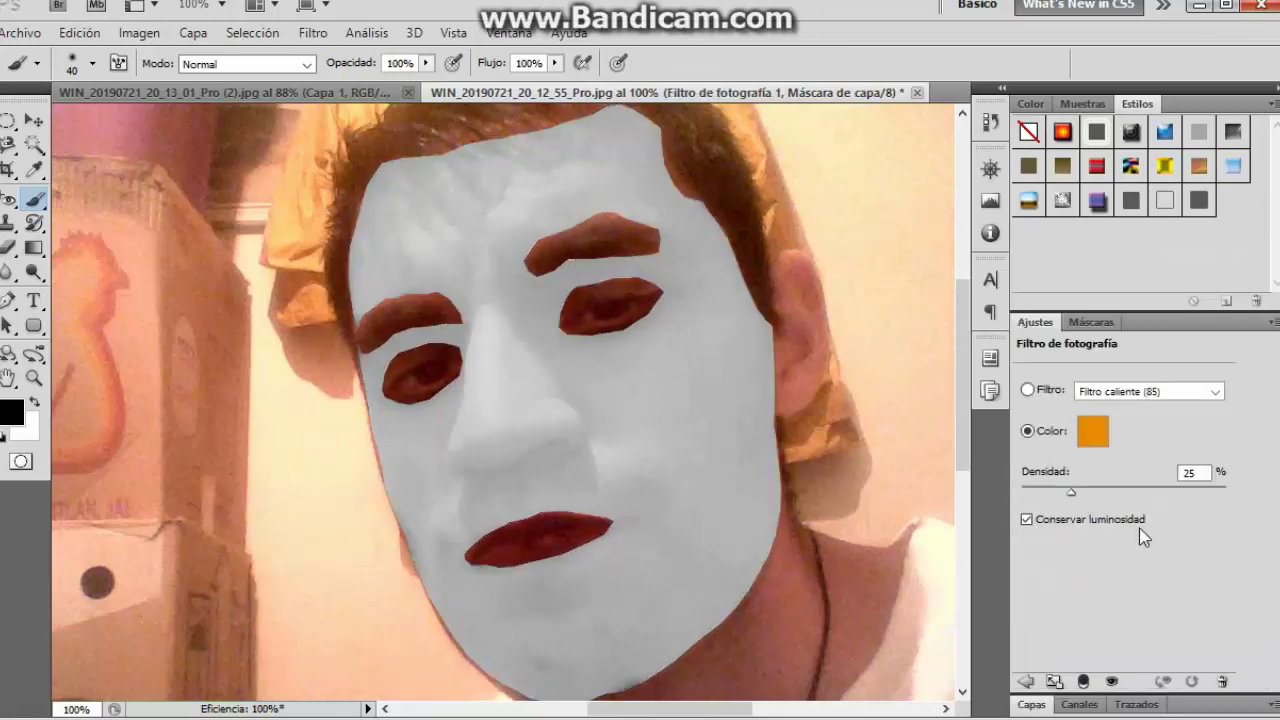
Step: Set the photo filter colour to a dark blue with Densidad 31%
{"action": "left_click", "coordinate": [1094, 434]}
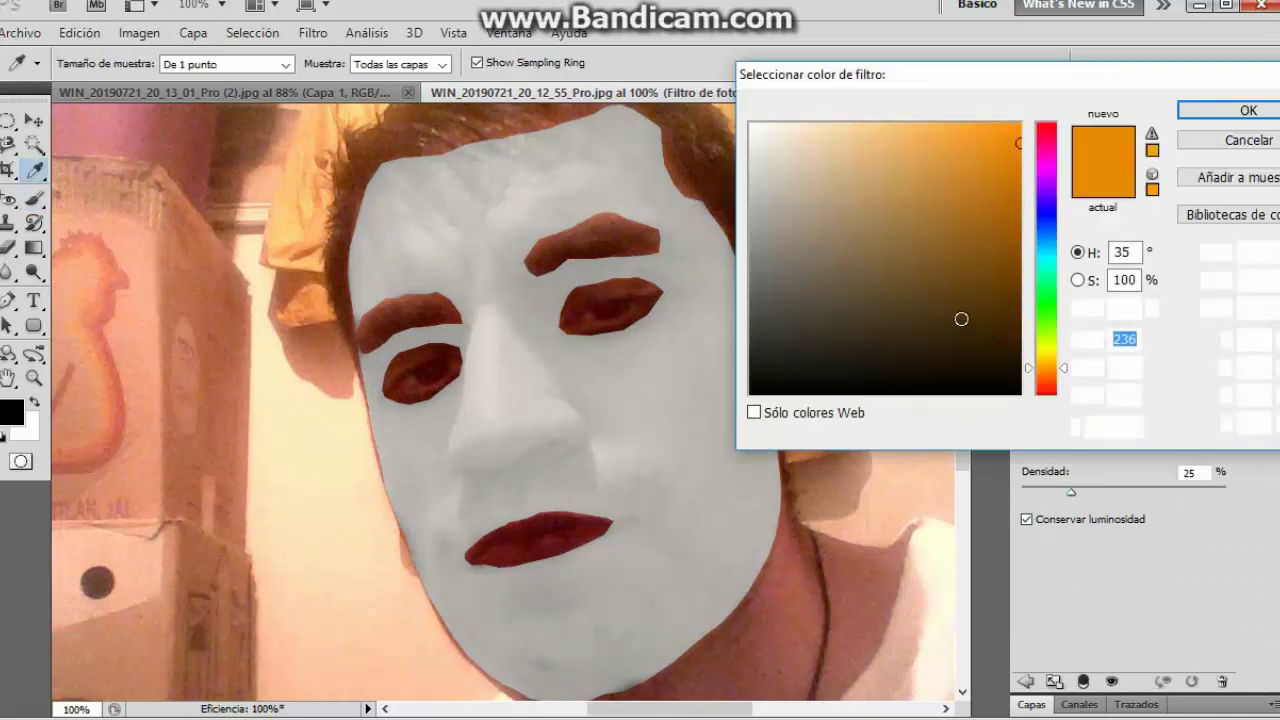
{"action": "left_click", "coordinate": [1040, 227]}
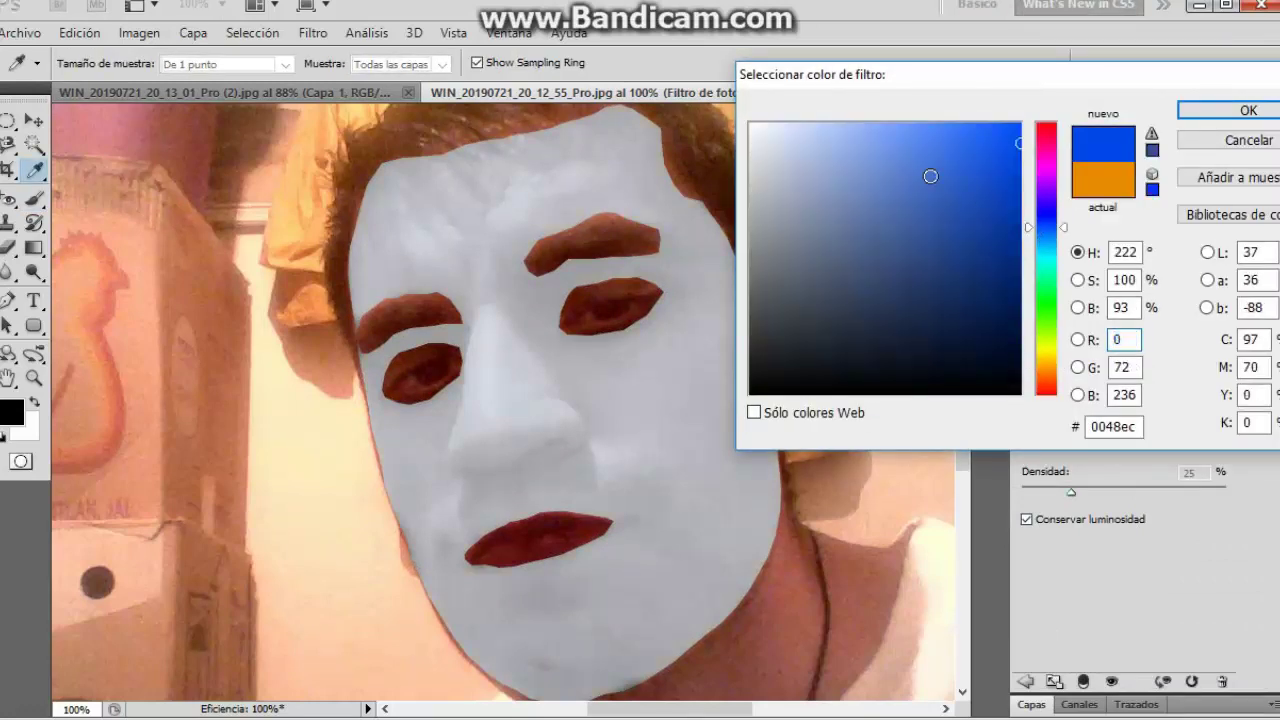
{"action": "left_click", "coordinate": [930, 179]}
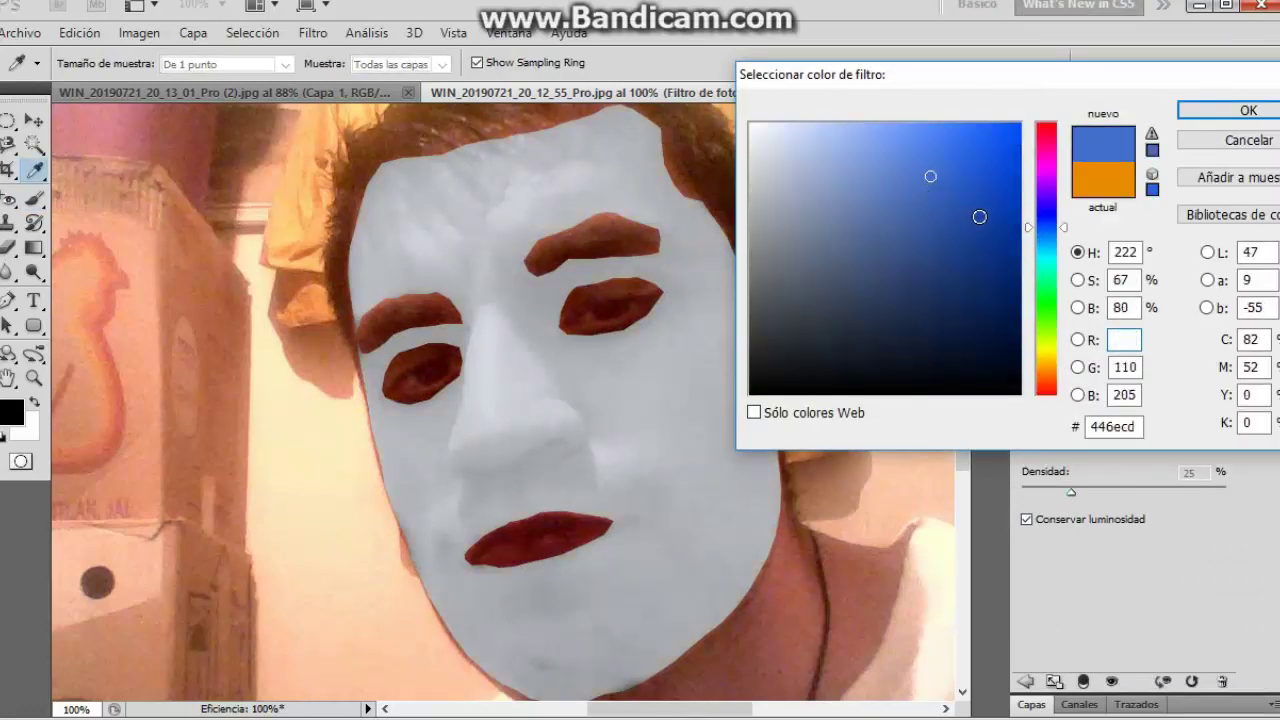
{"action": "left_click", "coordinate": [979, 218]}
{"action": "left_click", "coordinate": [1182, 110]}
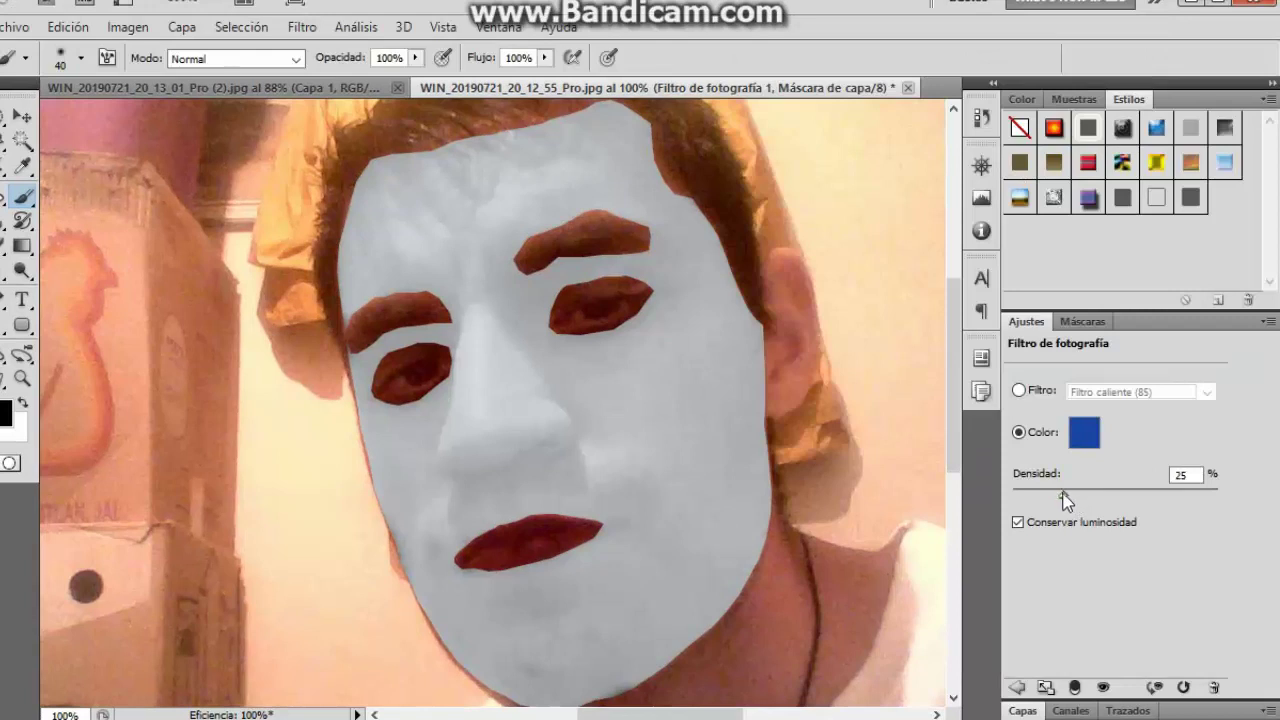
{"action": "left_click_drag", "start_coordinate": [1063, 493], "coordinate": [1083, 503]}
{"action": "left_click", "coordinate": [1022, 711]}
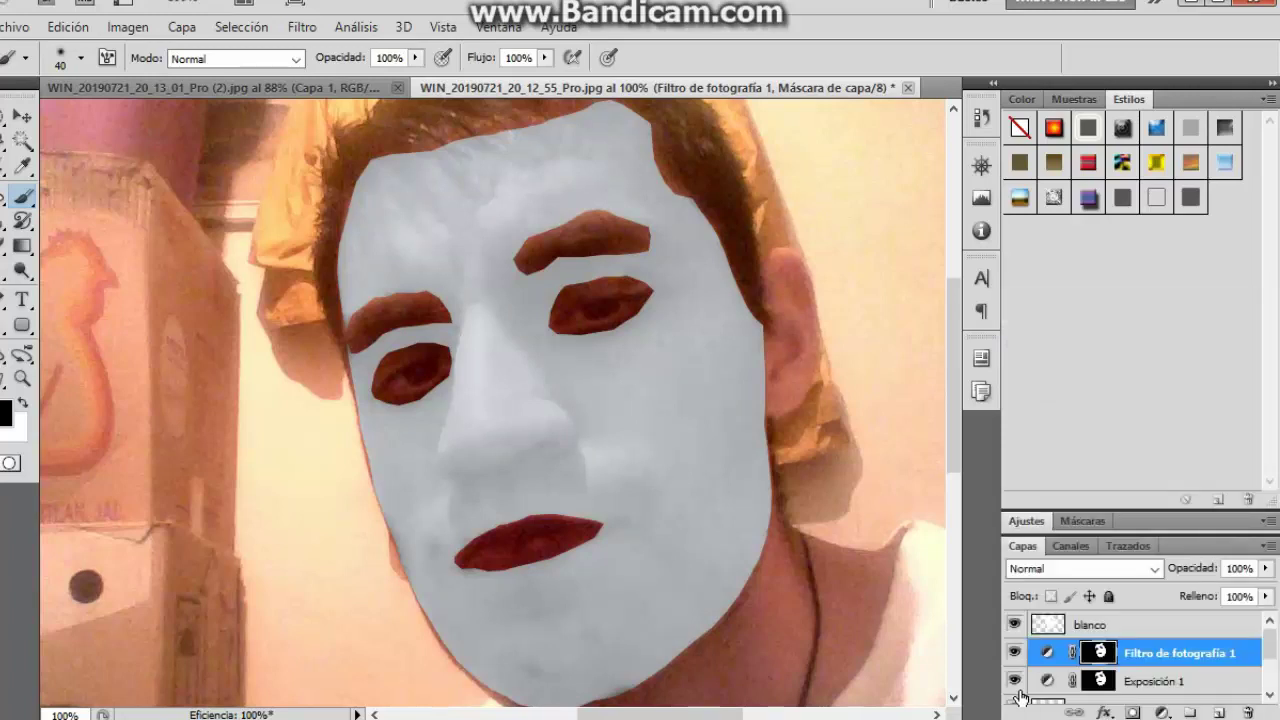